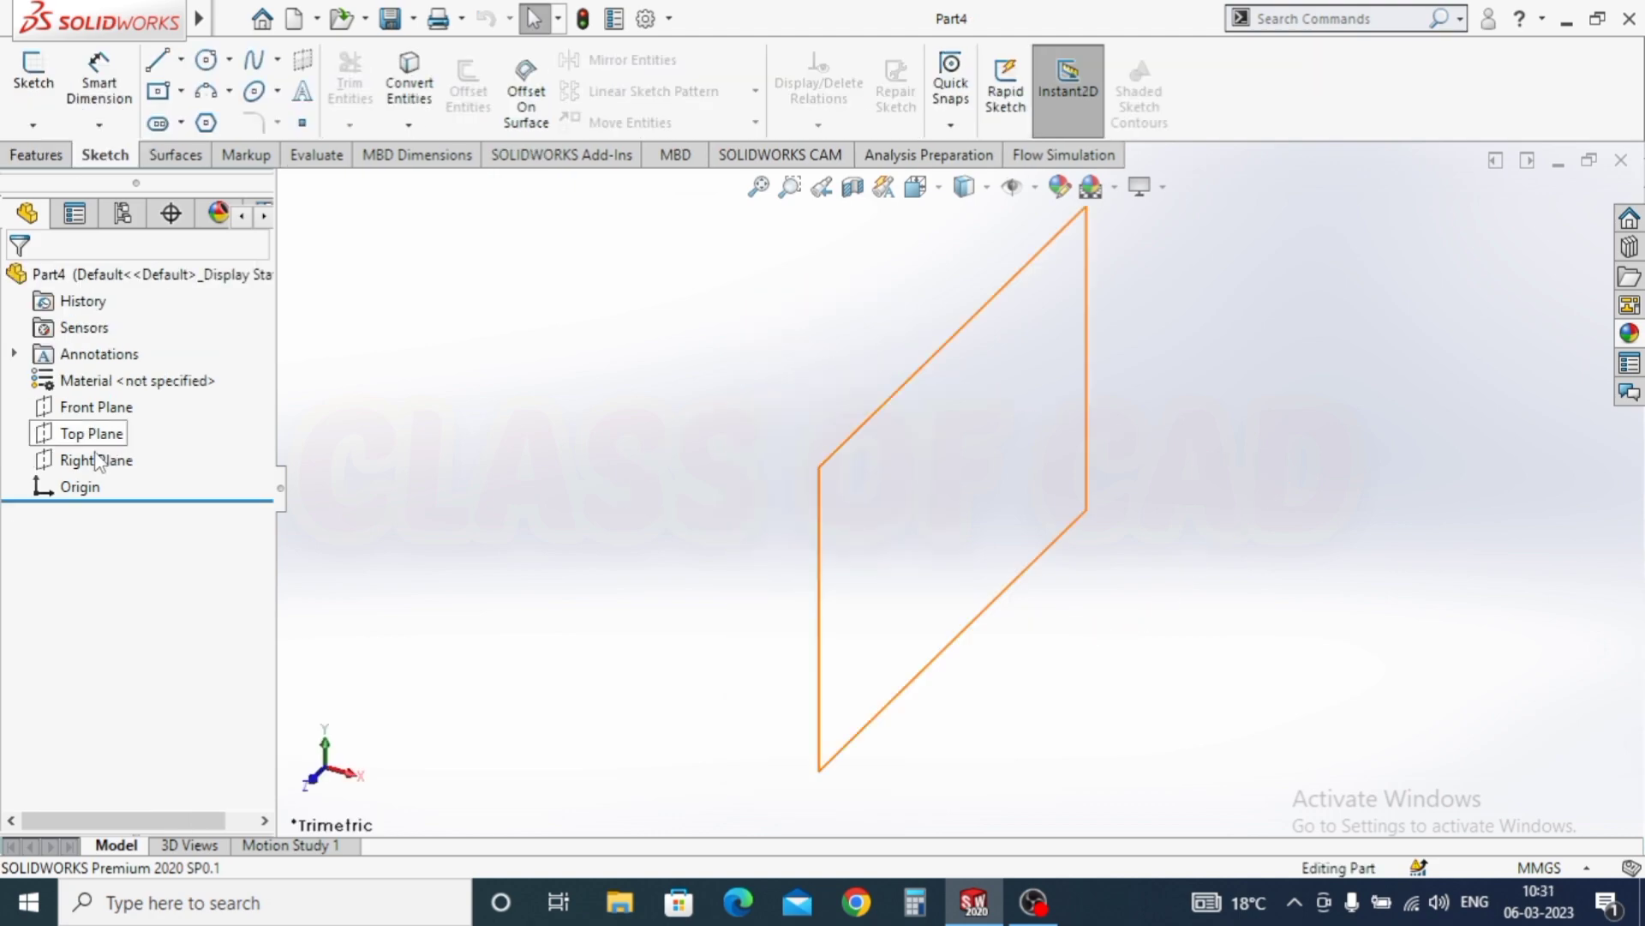
Step: Start a sketch on the Right Plane and draw a vertical line beside the origin, its lower end level with the origin
{"action": "left_click", "coordinate": [95, 460]}
{"action": "left_click", "coordinate": [168, 414]}
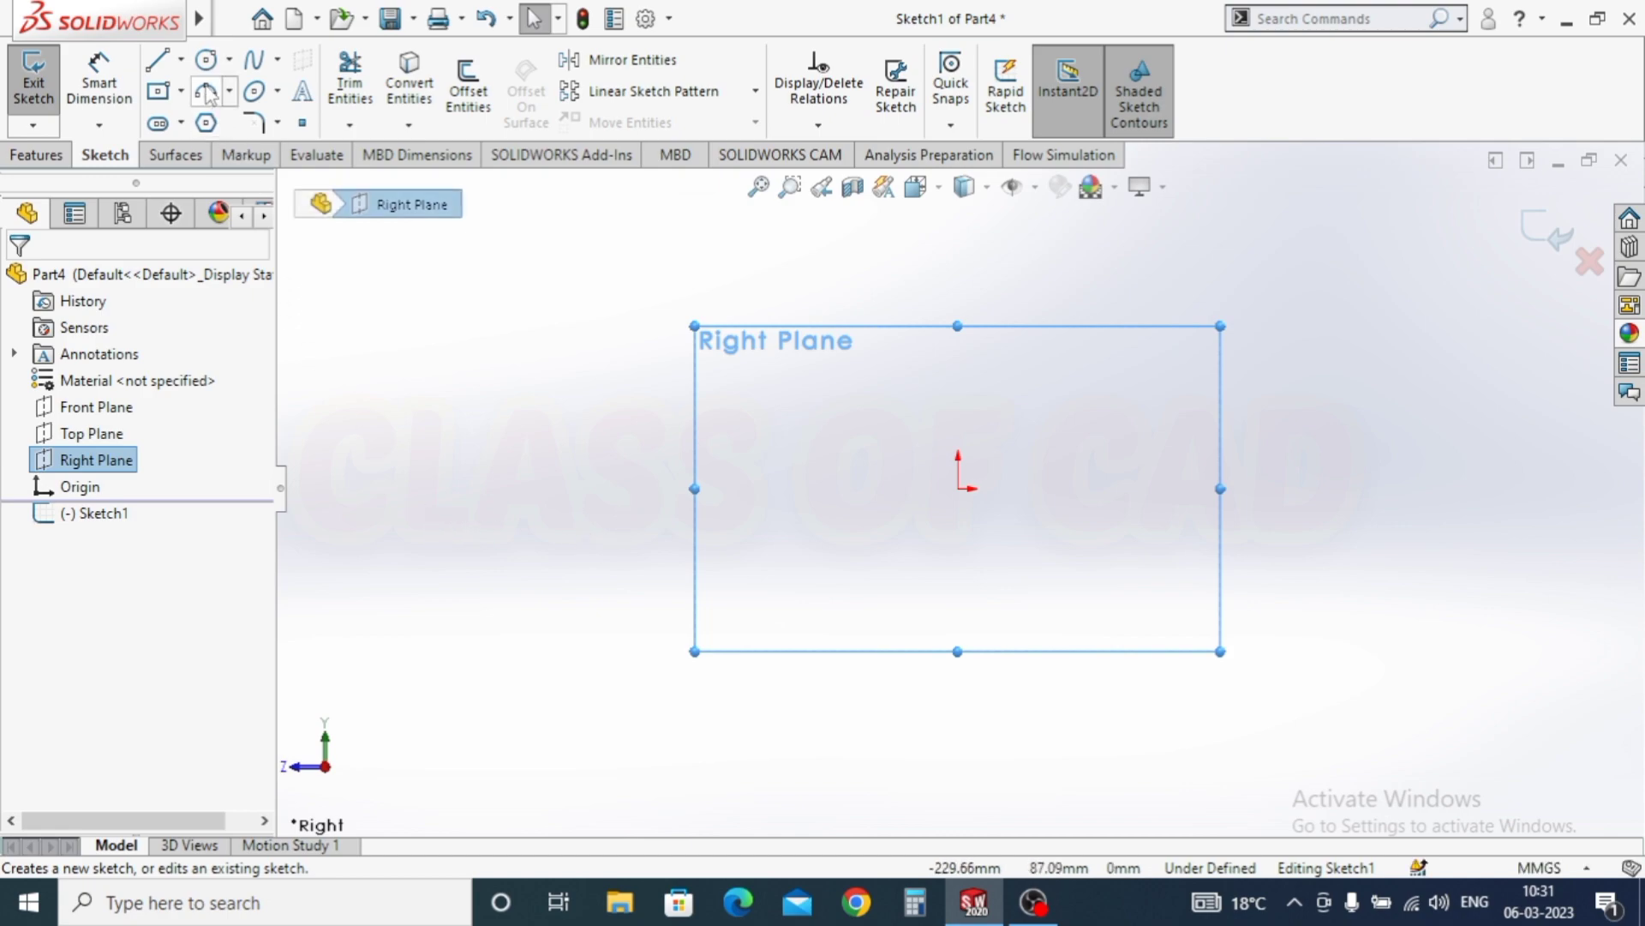
{"action": "key", "text": "l"}
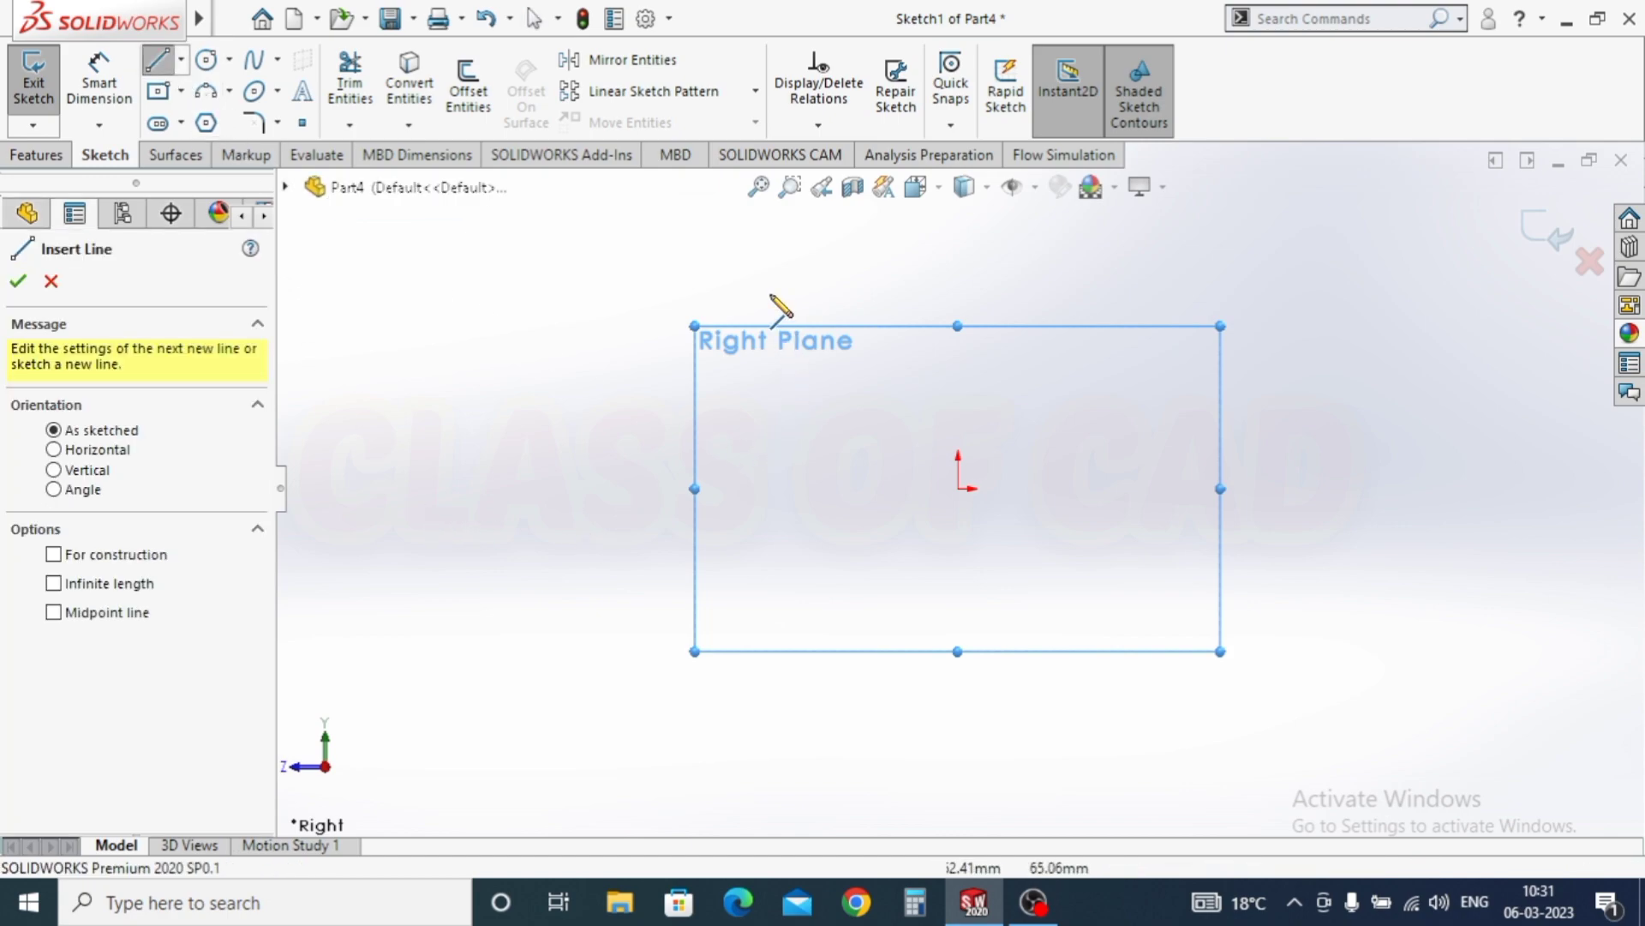
{"action": "left_click", "coordinate": [770, 294]}
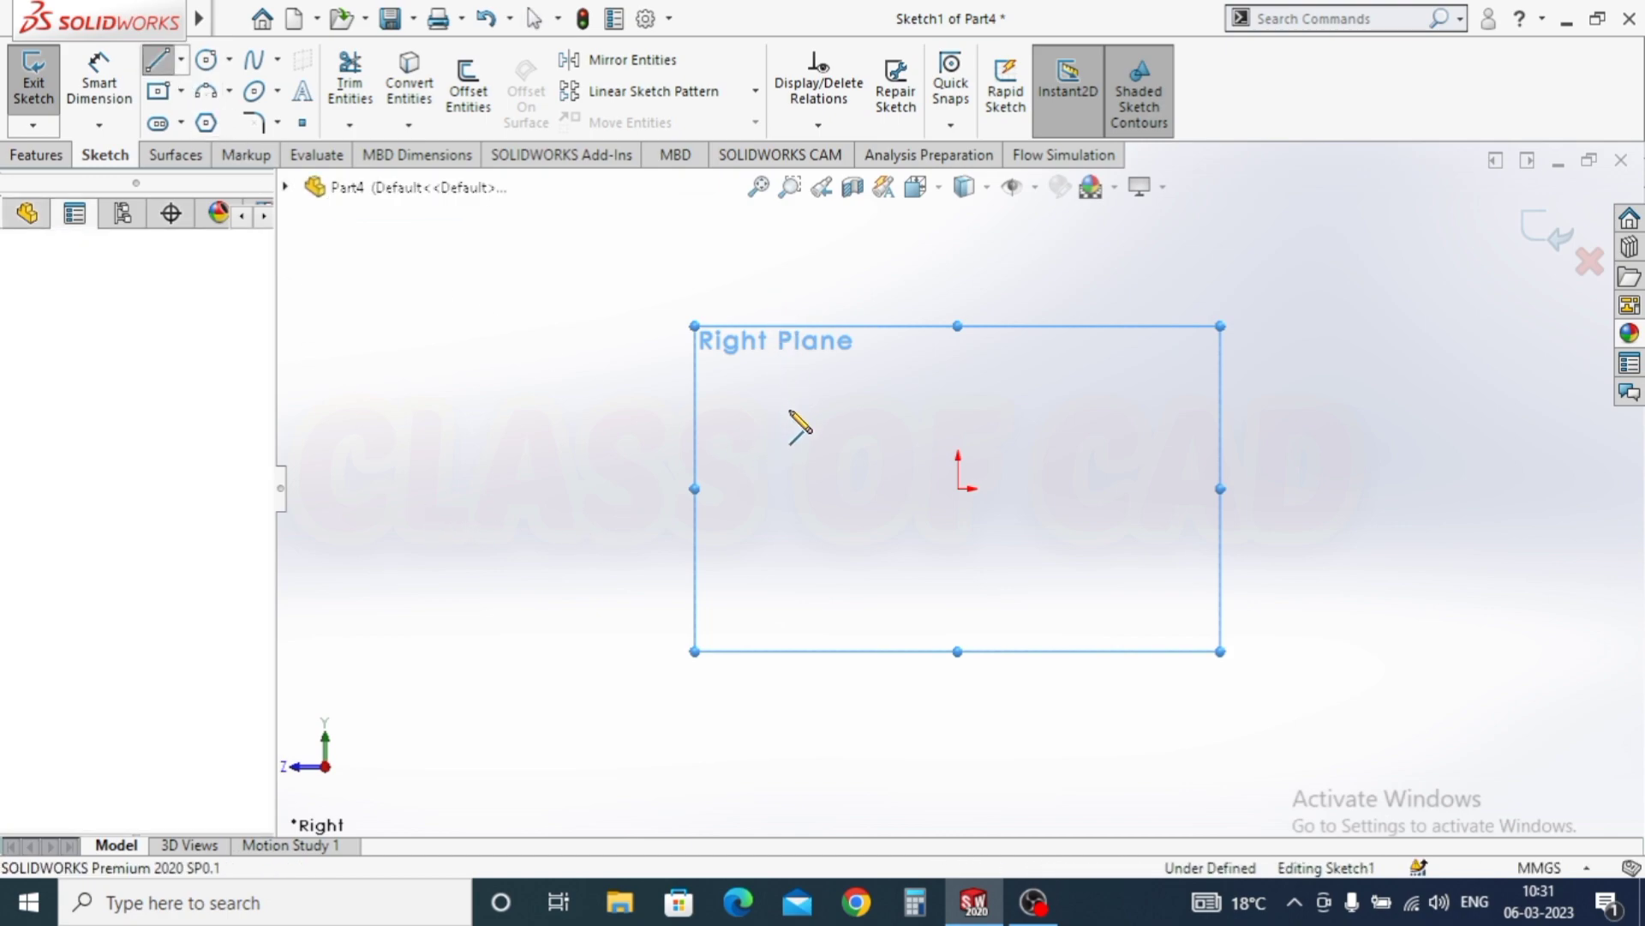
{"action": "left_click", "coordinate": [770, 488]}
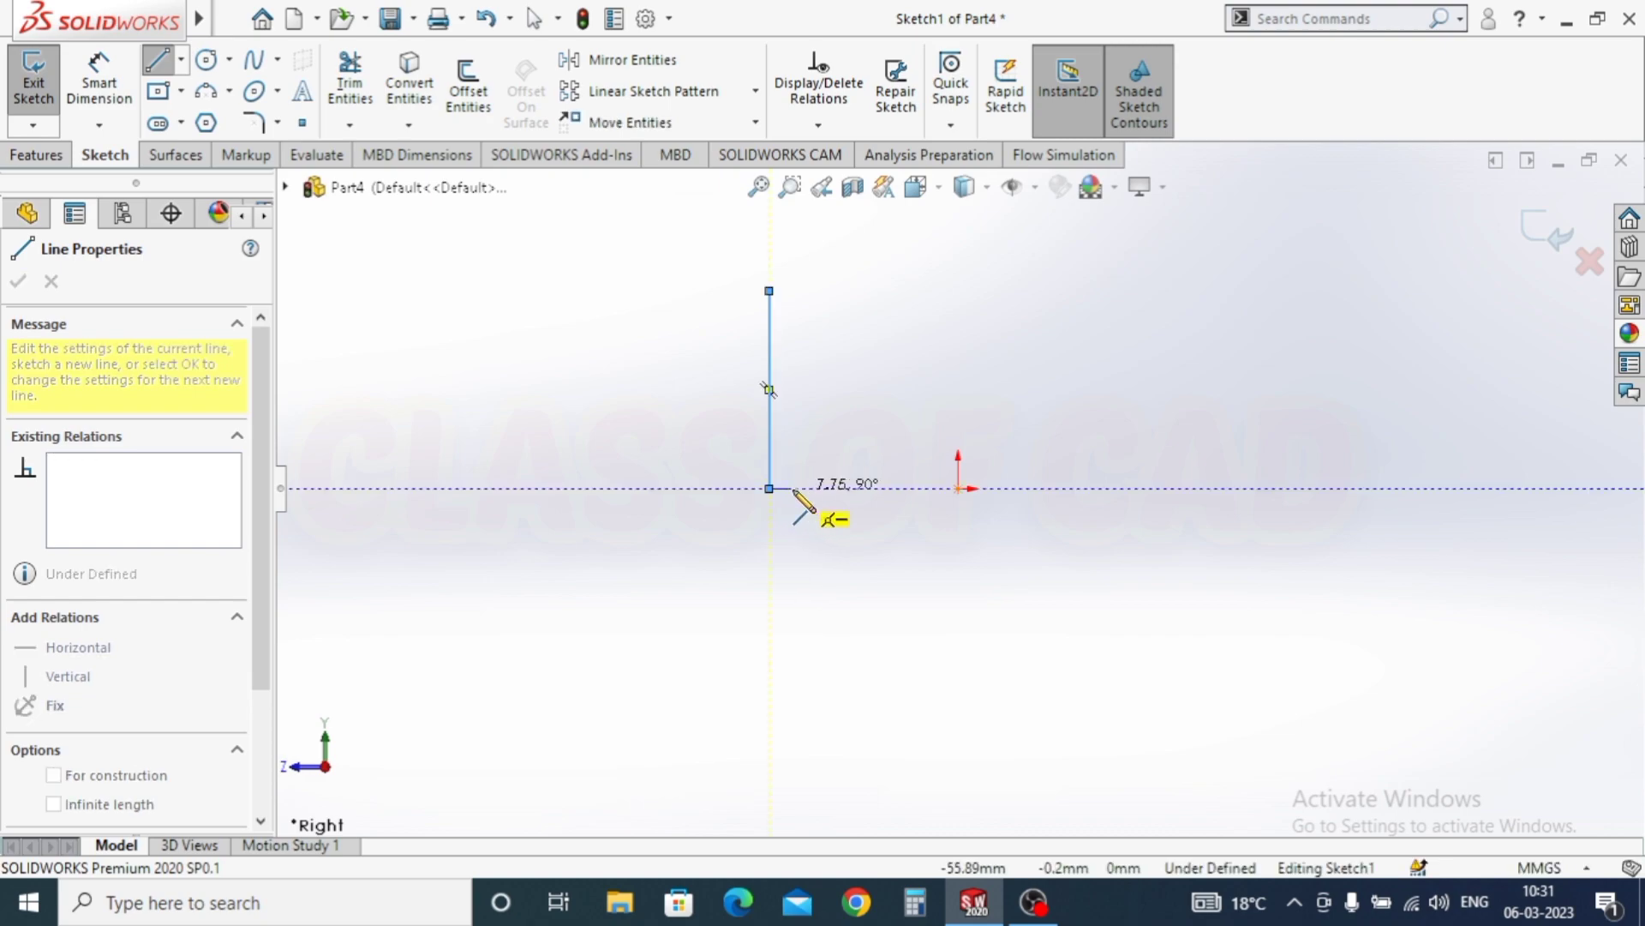
{"action": "middle_click_drag", "start_coordinate": [809, 516], "coordinate": [780, 627], "text": "ctrl"}
{"action": "key", "text": "Escape"}
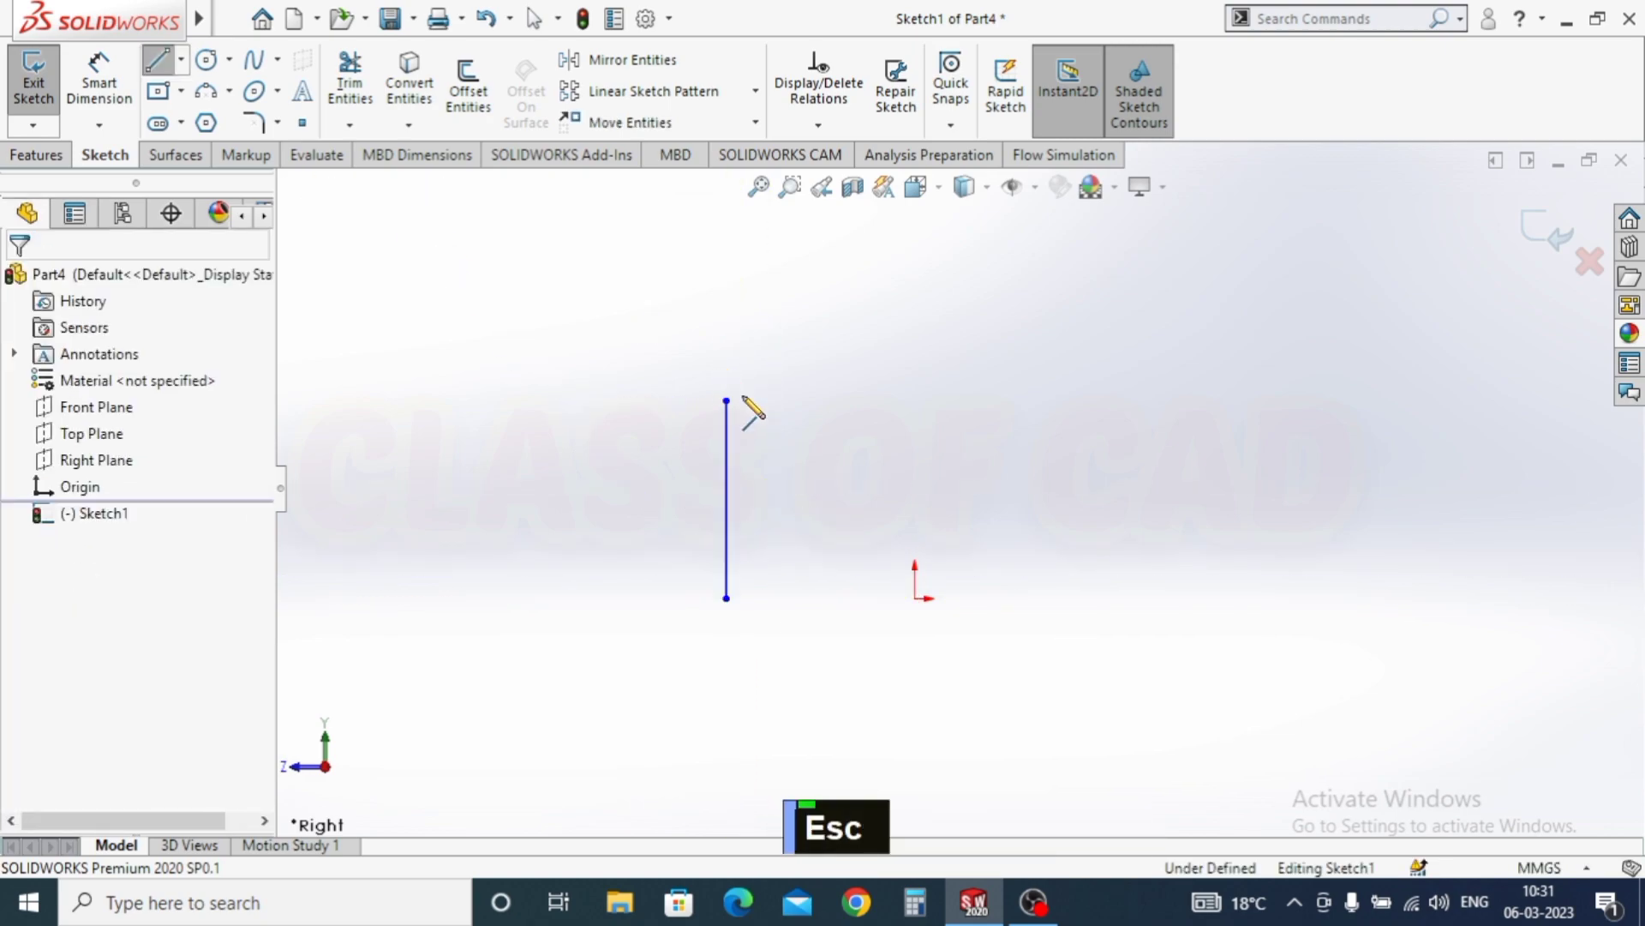
Step: Dimension the vertical line to 500 mm long and 220 mm away from the origin
{"action": "left_click", "coordinate": [101, 84]}
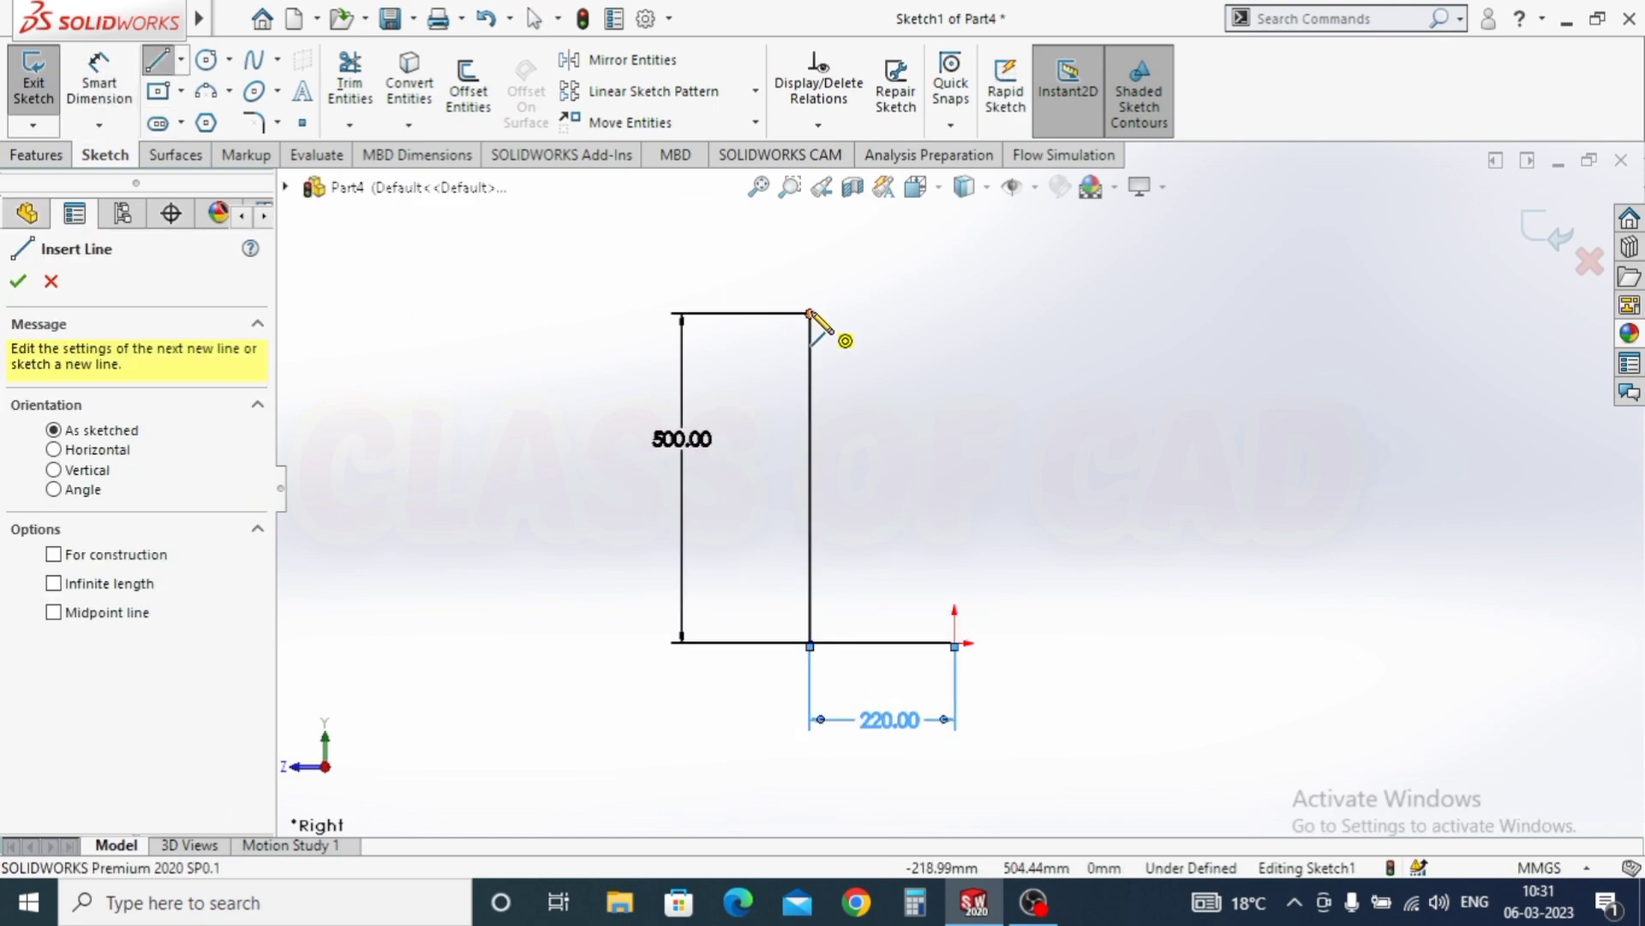
Step: Draw a 220 mm horizontal line from the vertical line's upper end to a point above the origin
{"action": "left_click", "coordinate": [810, 313]}
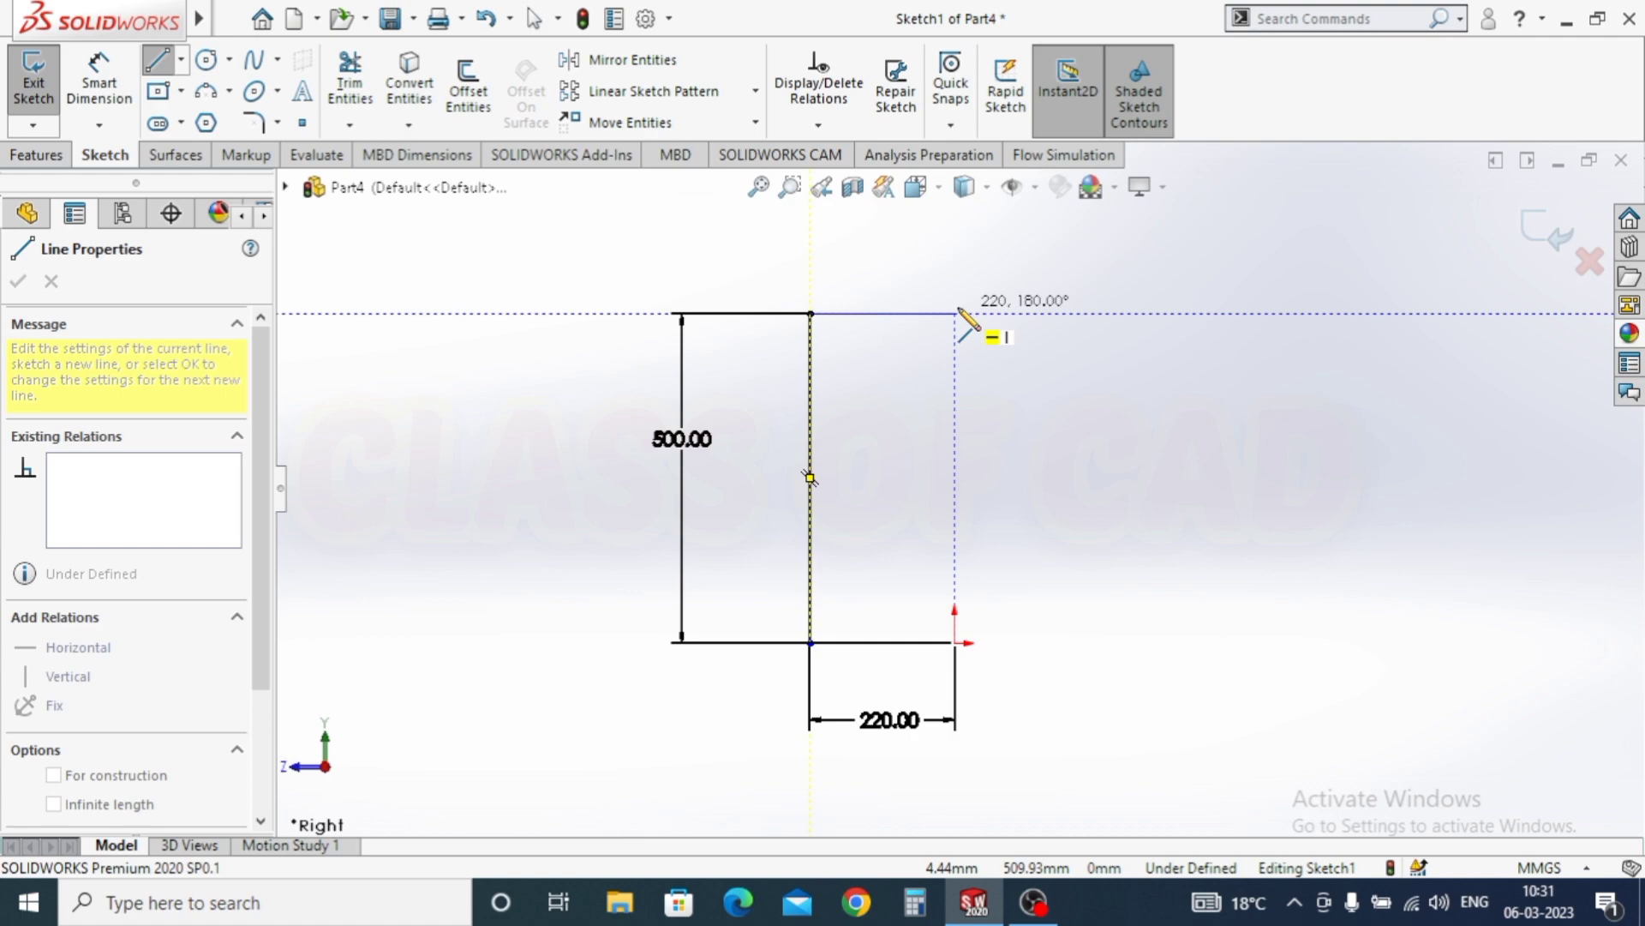
{"action": "left_click", "coordinate": [956, 313]}
{"action": "key", "text": "Escape"}
{"action": "key", "text": "Escape"}
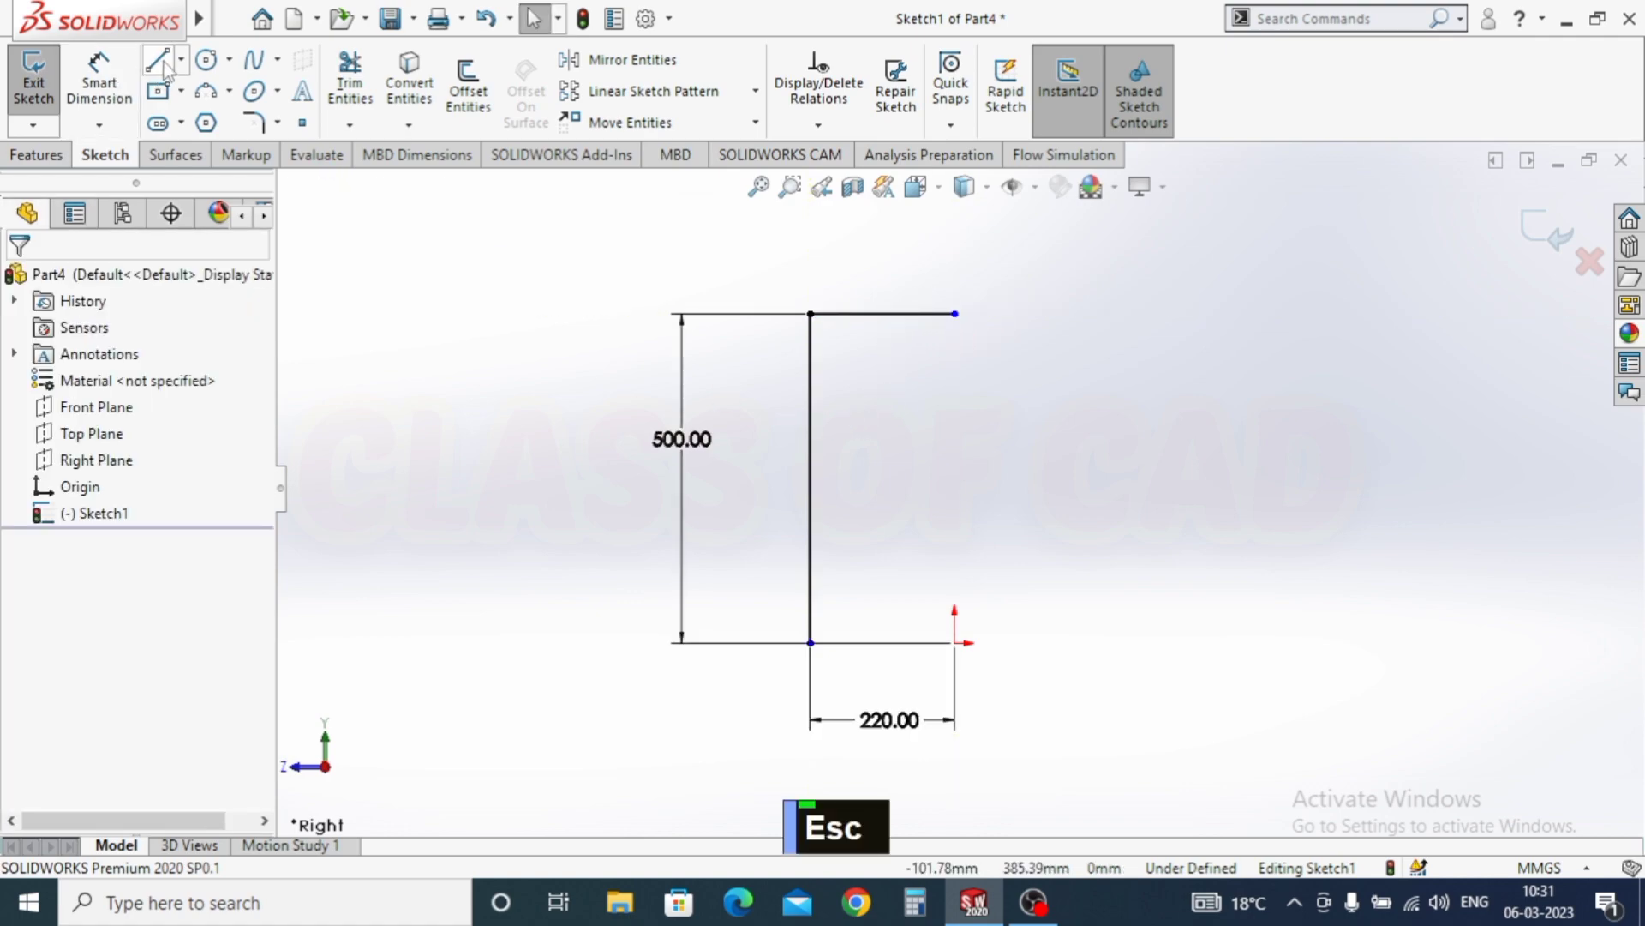
Step: Draw a horizontal line from the vertical line's lower end to the origin
{"action": "left_click", "coordinate": [810, 643]}
{"action": "left_click", "coordinate": [955, 643]}
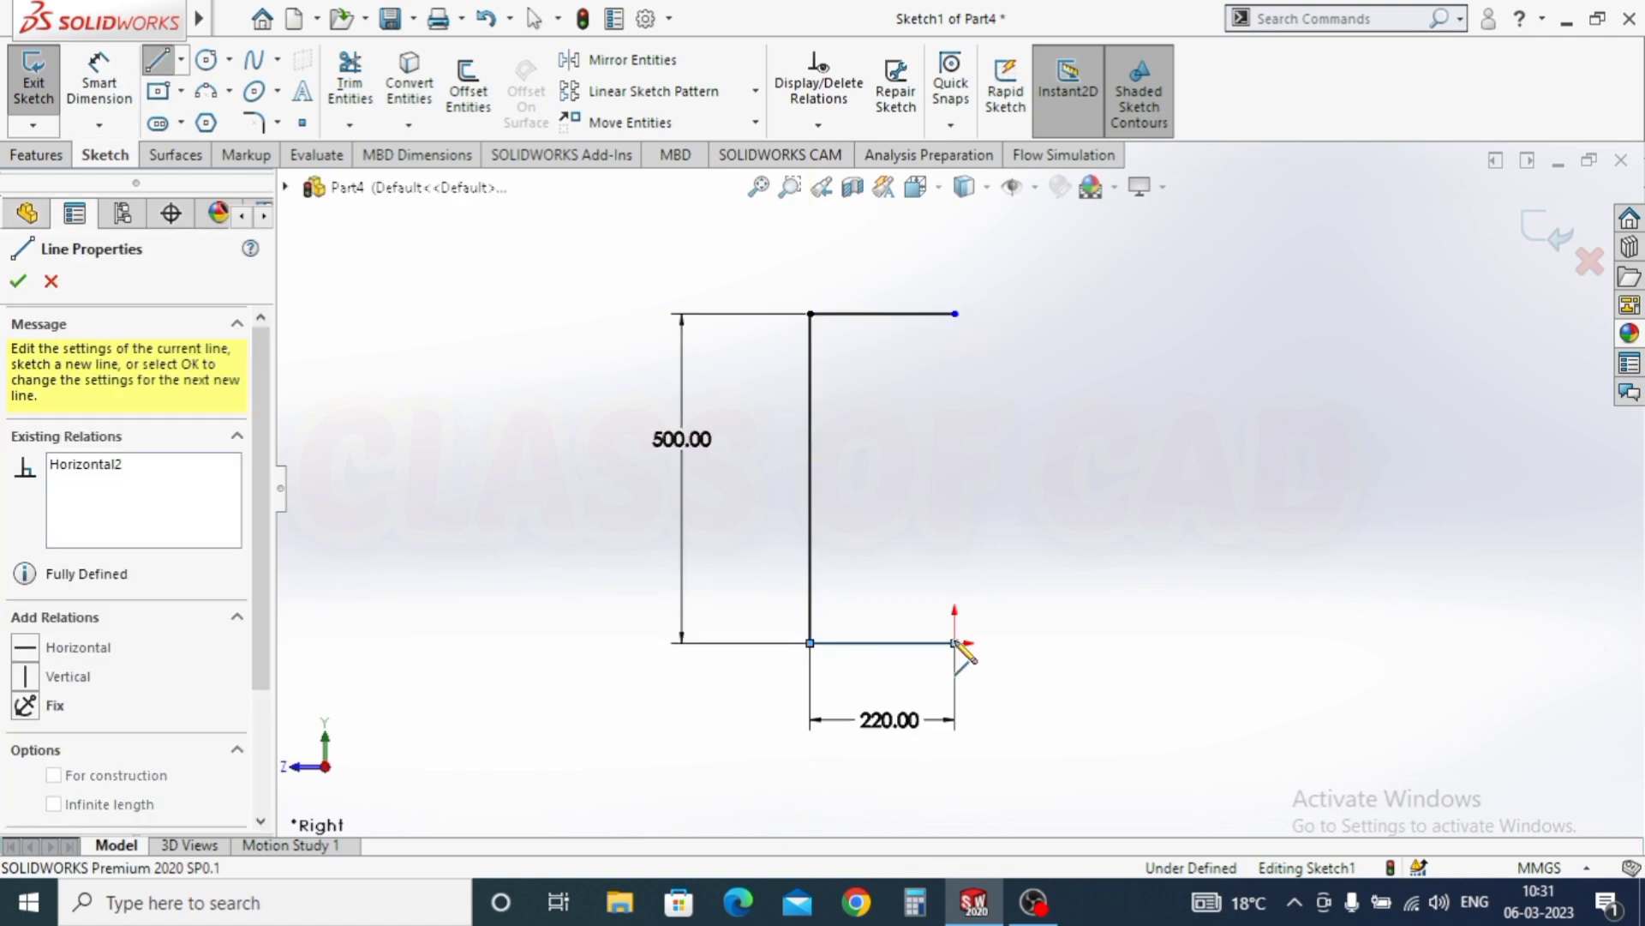
{"action": "key", "text": "Escape"}
{"action": "key", "text": "Escape"}
{"action": "key", "text": "Escape"}
{"action": "key", "text": "Escape"}
{"action": "key", "text": "Escape"}
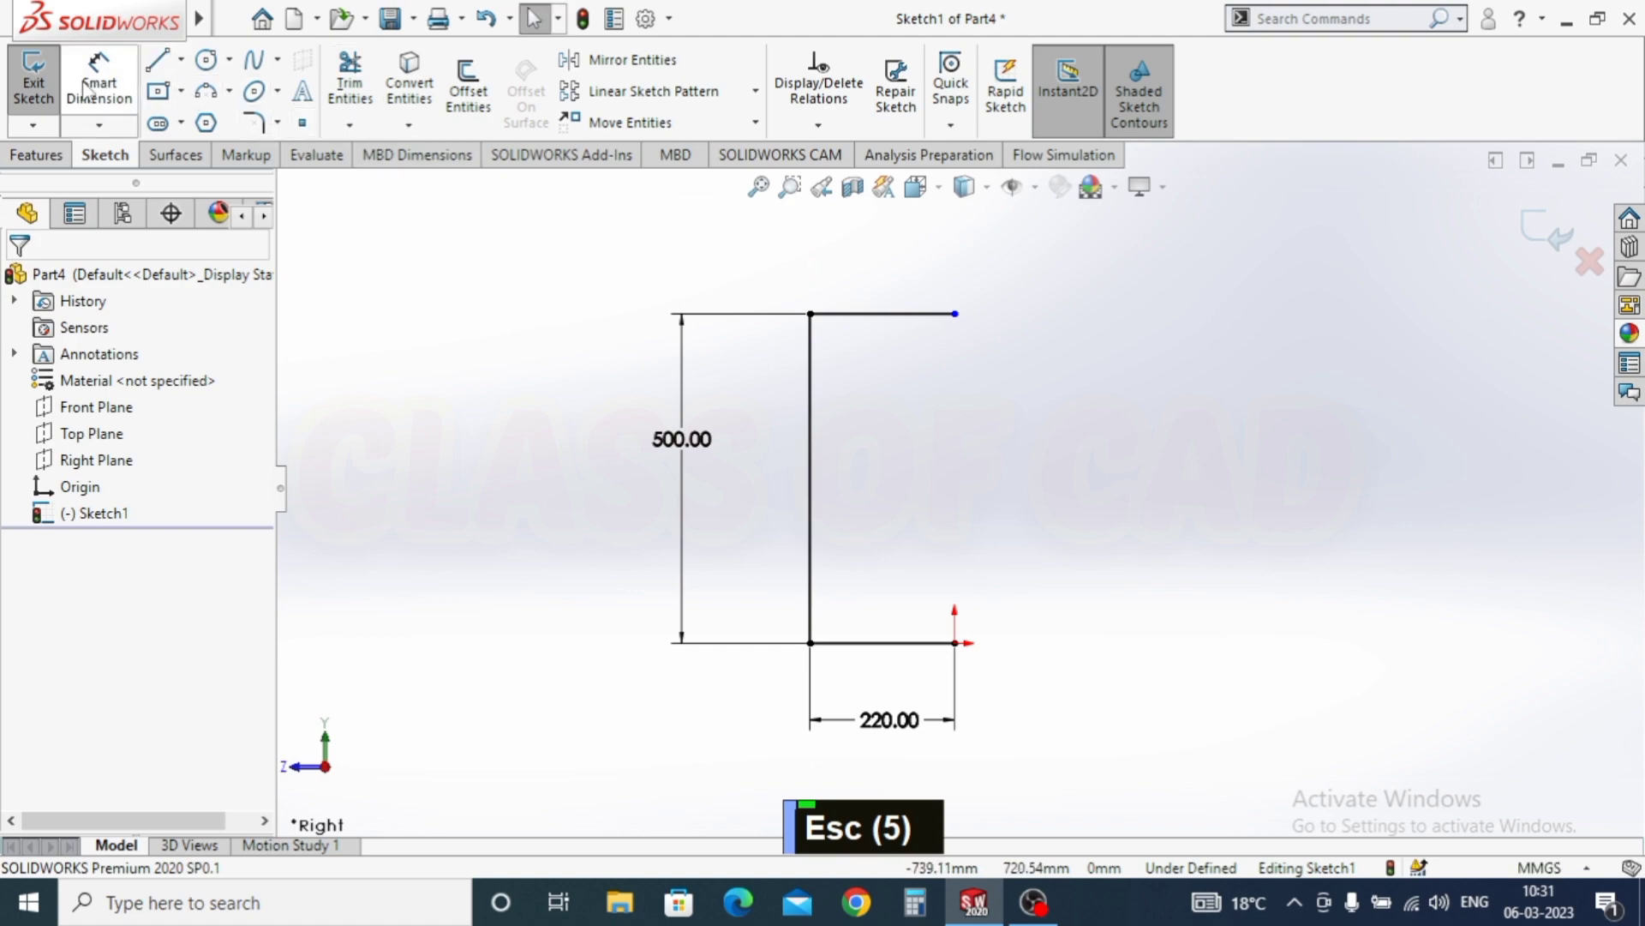
{"action": "key", "text": "Escape"}
{"action": "key", "text": "Escape"}
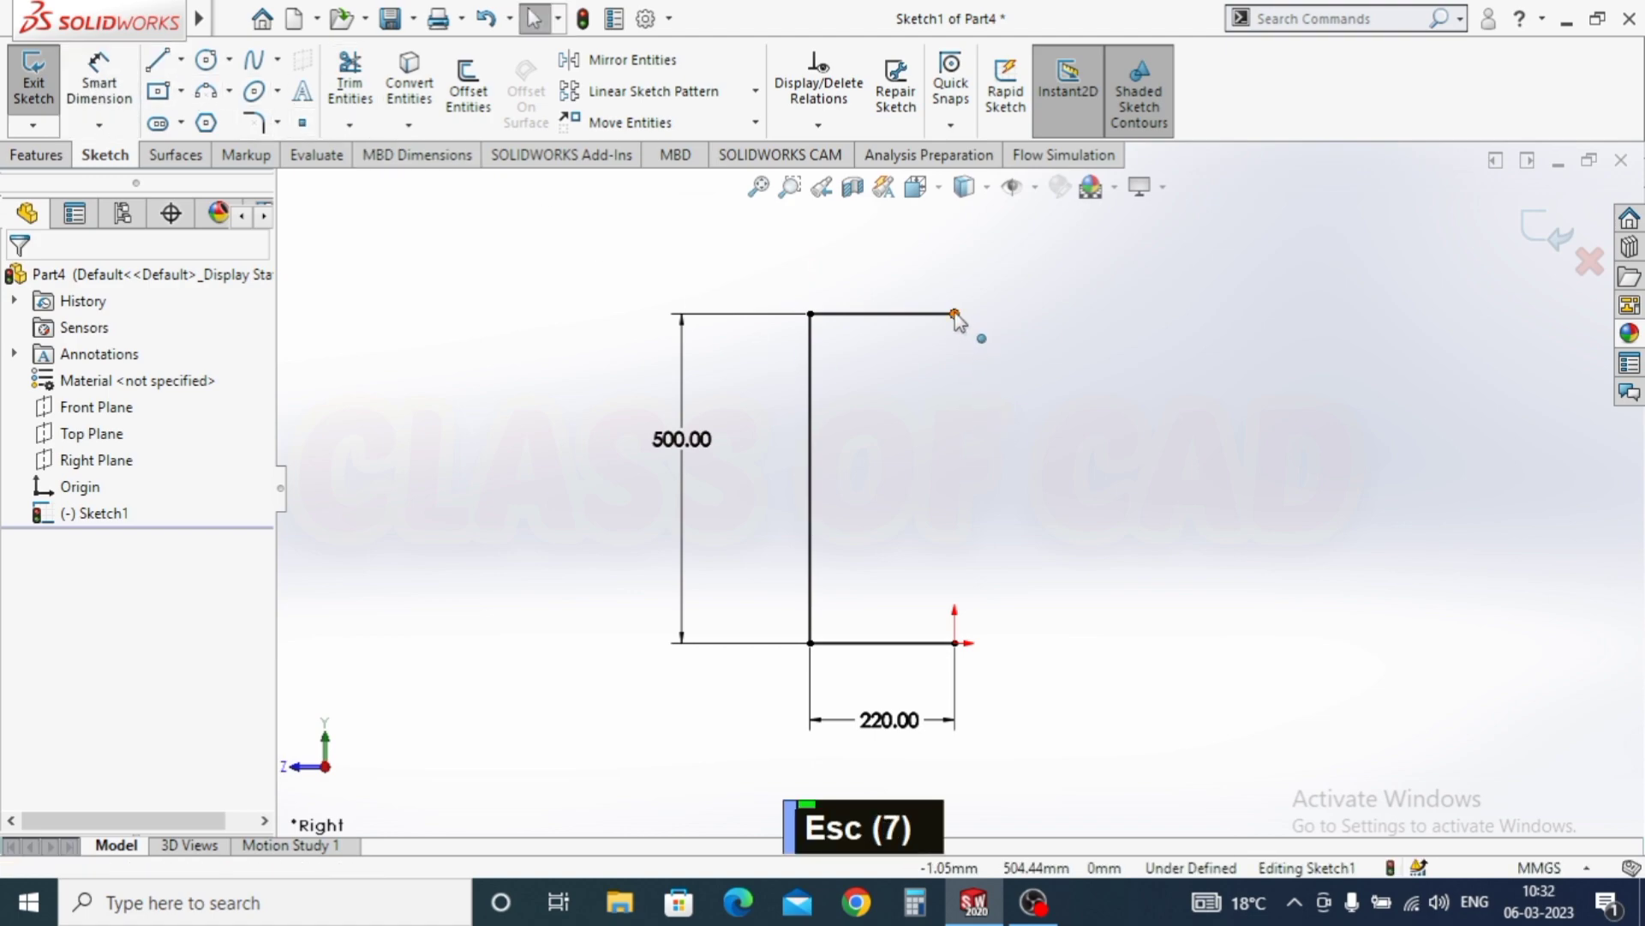
Step: Add a vertical relation between the free end of the upper line and the lower line's end at the origin
{"action": "left_click", "coordinate": [958, 644], "text": "shift"}
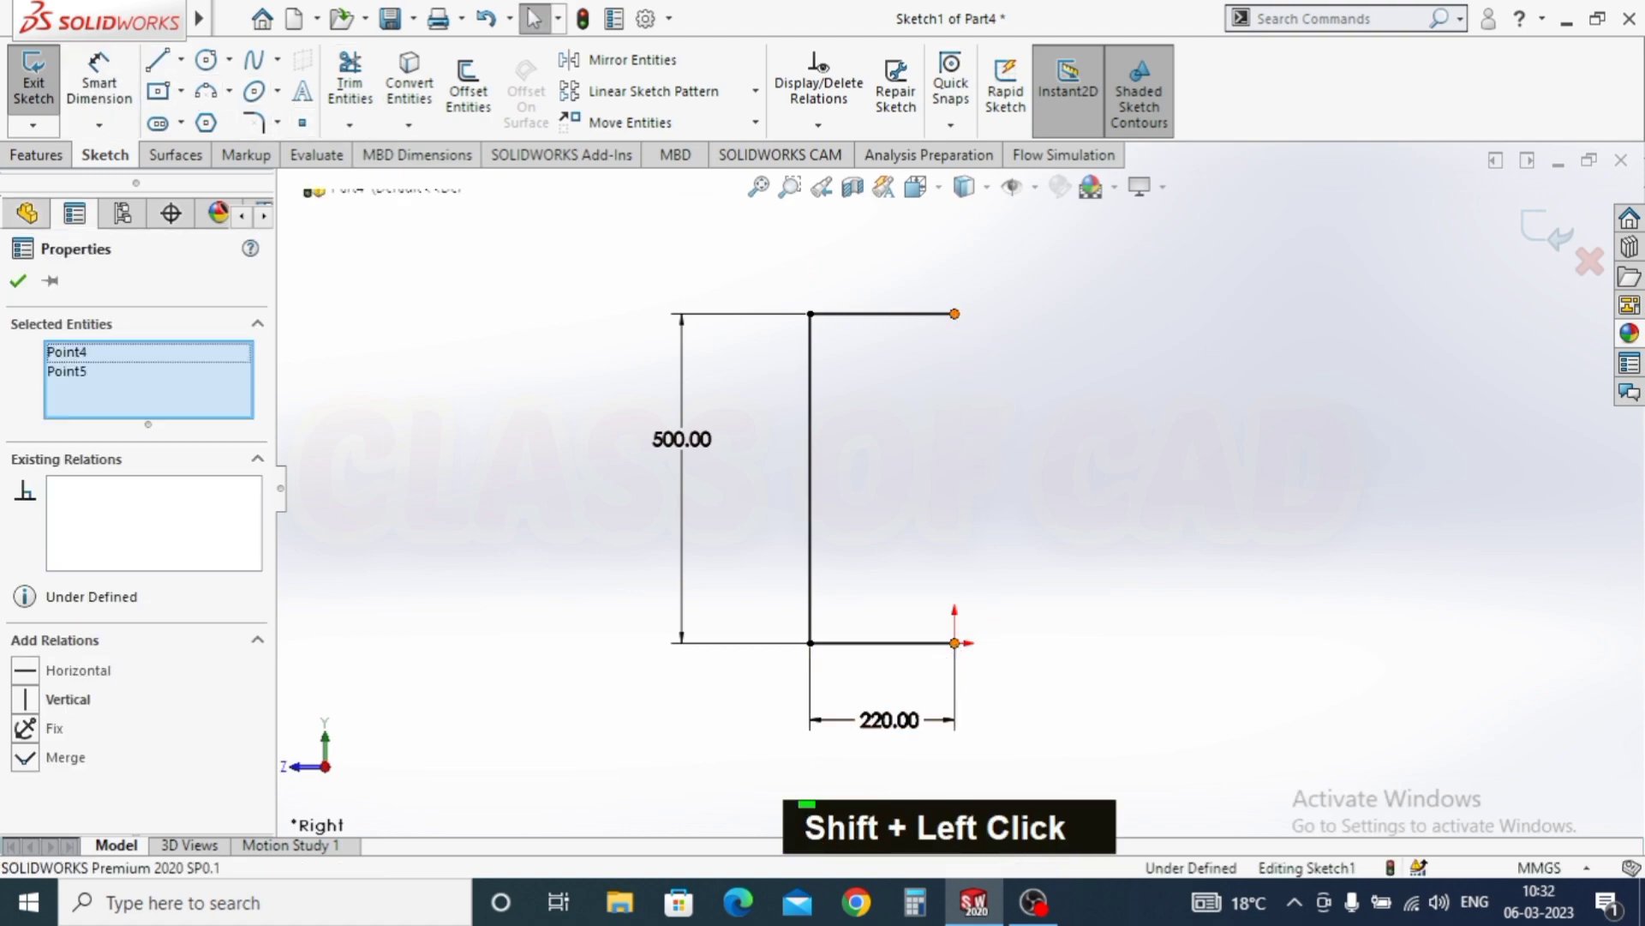
{"action": "left_click", "coordinate": [26, 699]}
{"action": "key", "text": "Escape"}
{"action": "key", "text": "Escape"}
{"action": "key", "text": "Escape"}
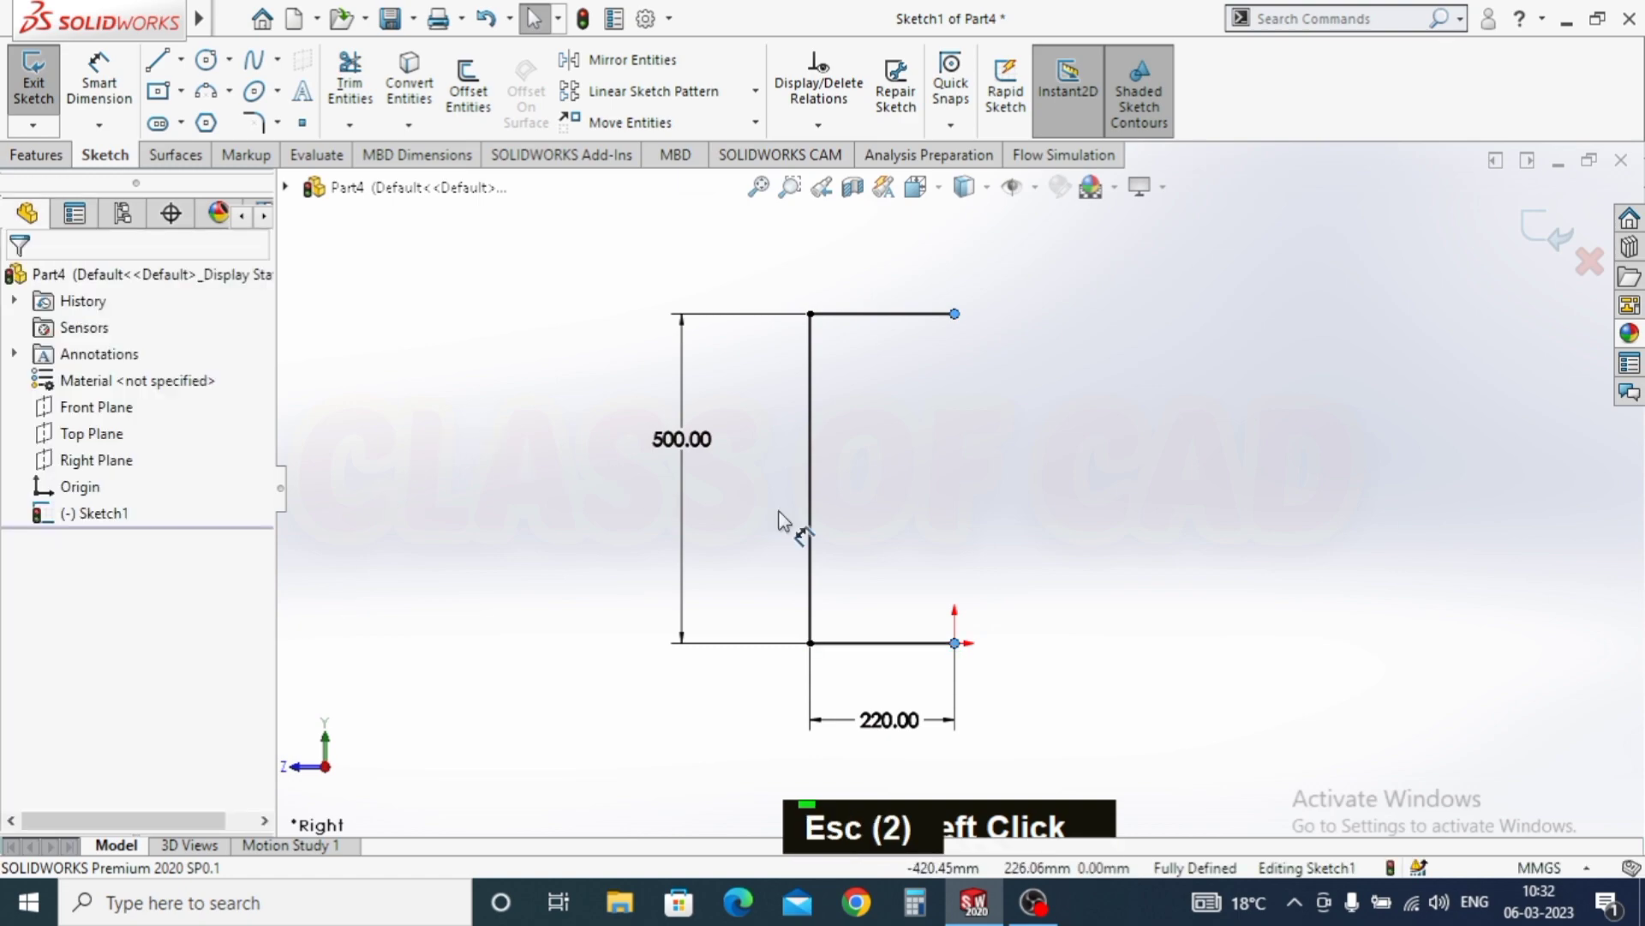
Step: Fillet the profile's upper and lower corners with a 70 mm radius, keeping constrained corners
{"action": "scroll", "coordinate": [1105, 497], "scroll_direction": "up", "scroll_amount": 1}
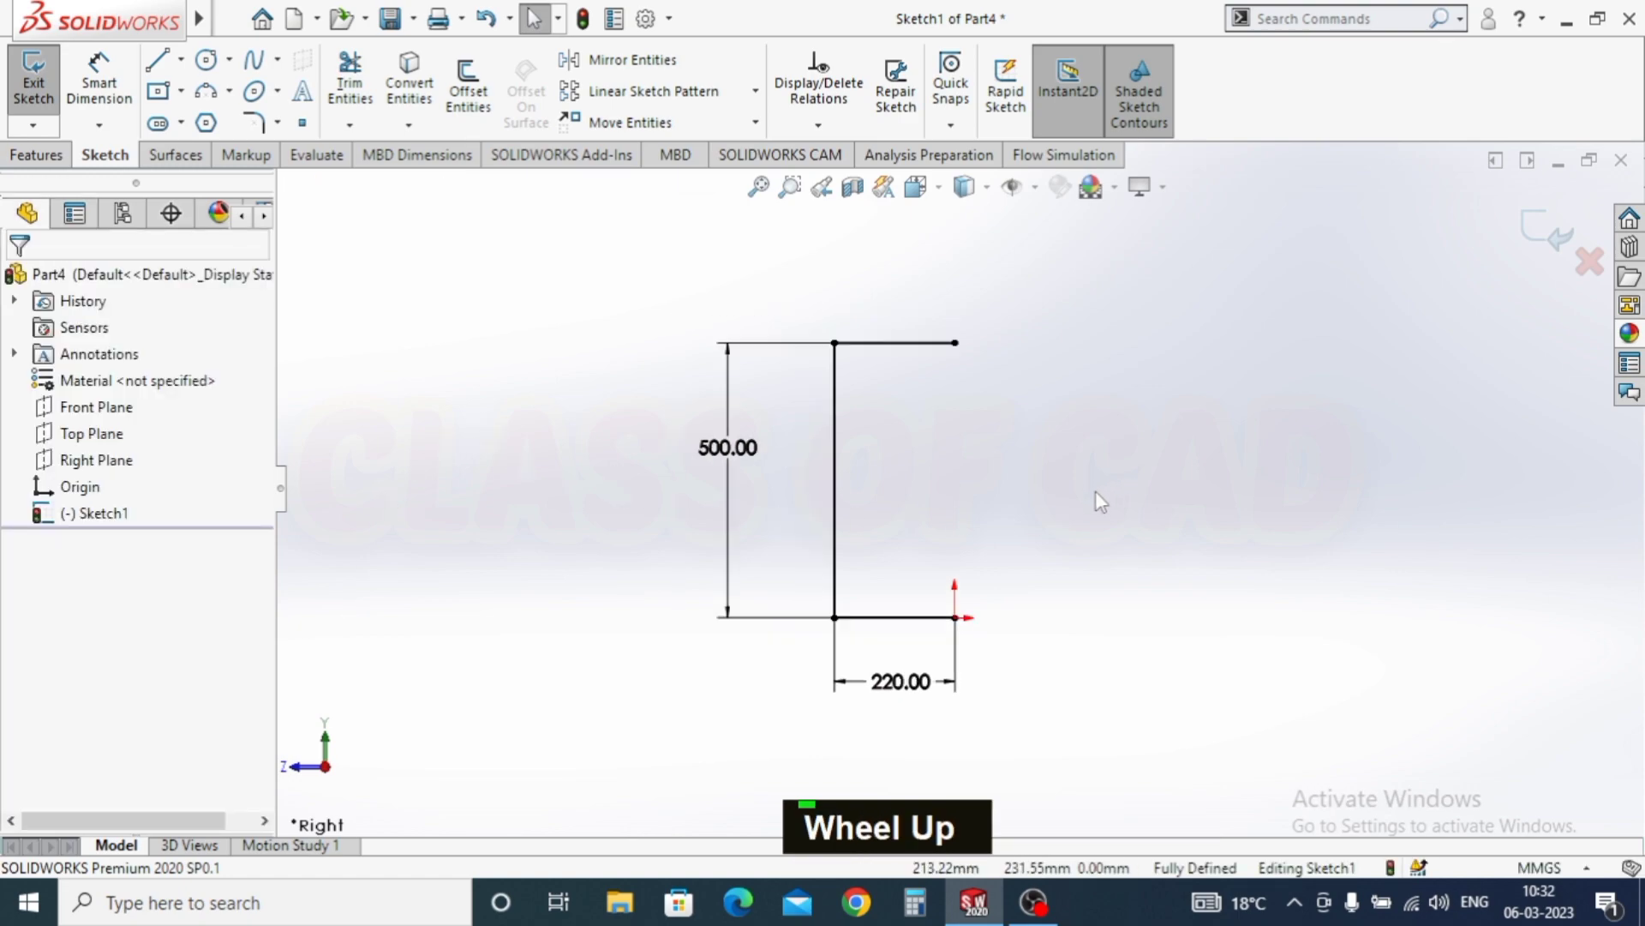
{"action": "left_click", "coordinate": [250, 118]}
{"action": "left_click", "coordinate": [835, 343]}
{"action": "left_click_drag", "start_coordinate": [120, 532], "coordinate": [2, 487]}
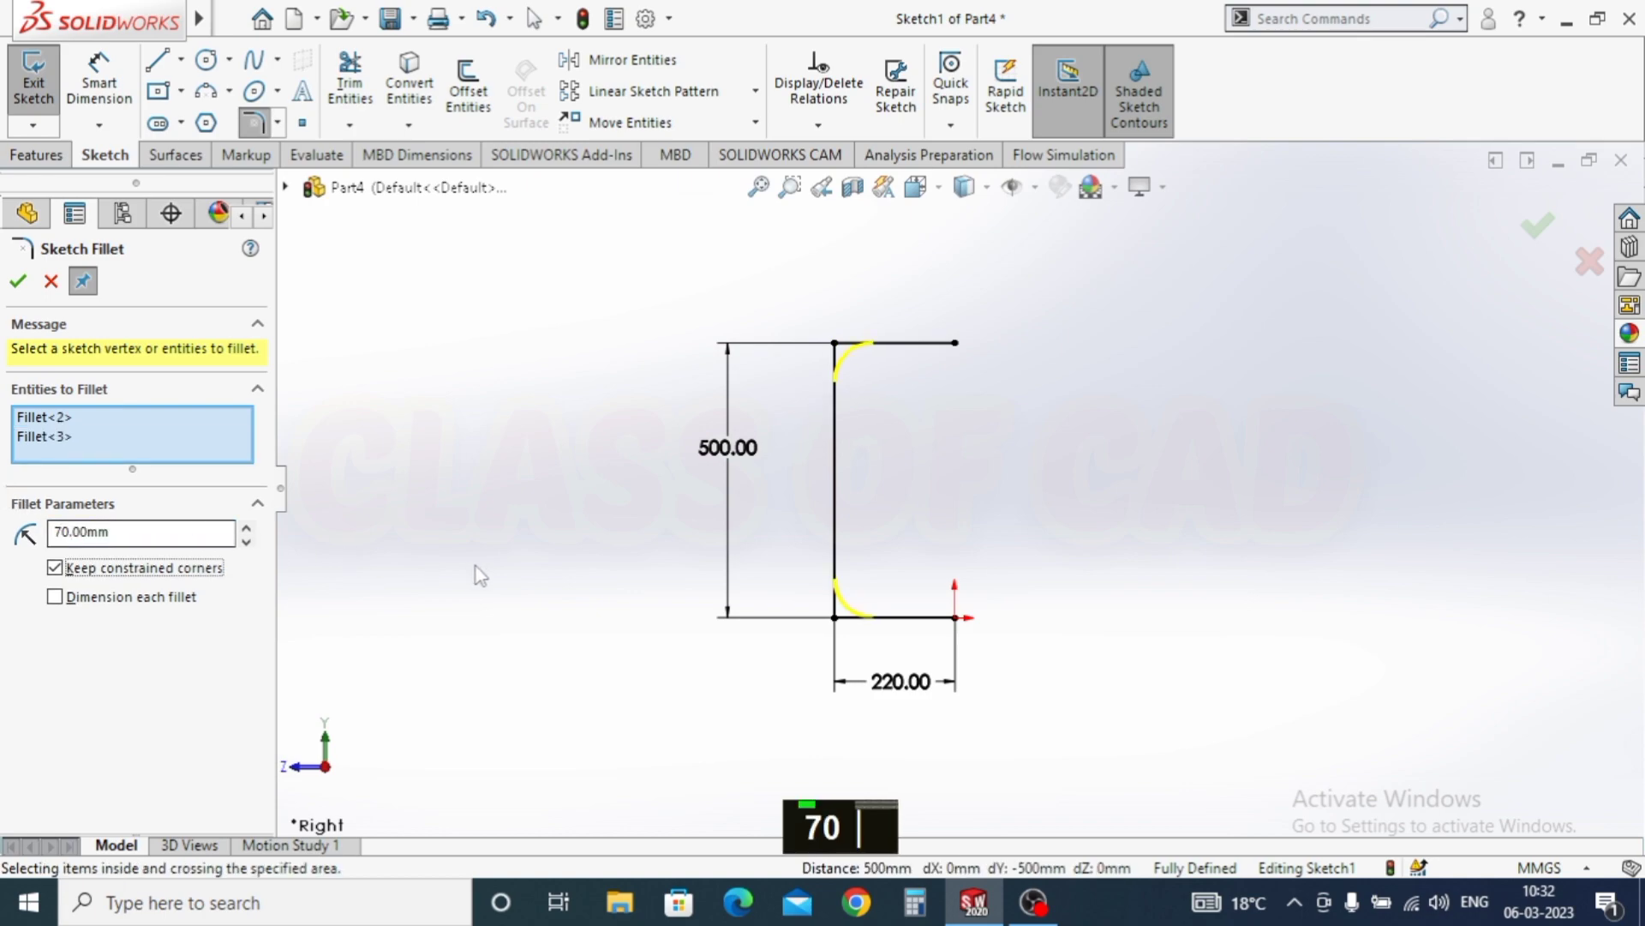
{"action": "left_click", "coordinate": [18, 283]}
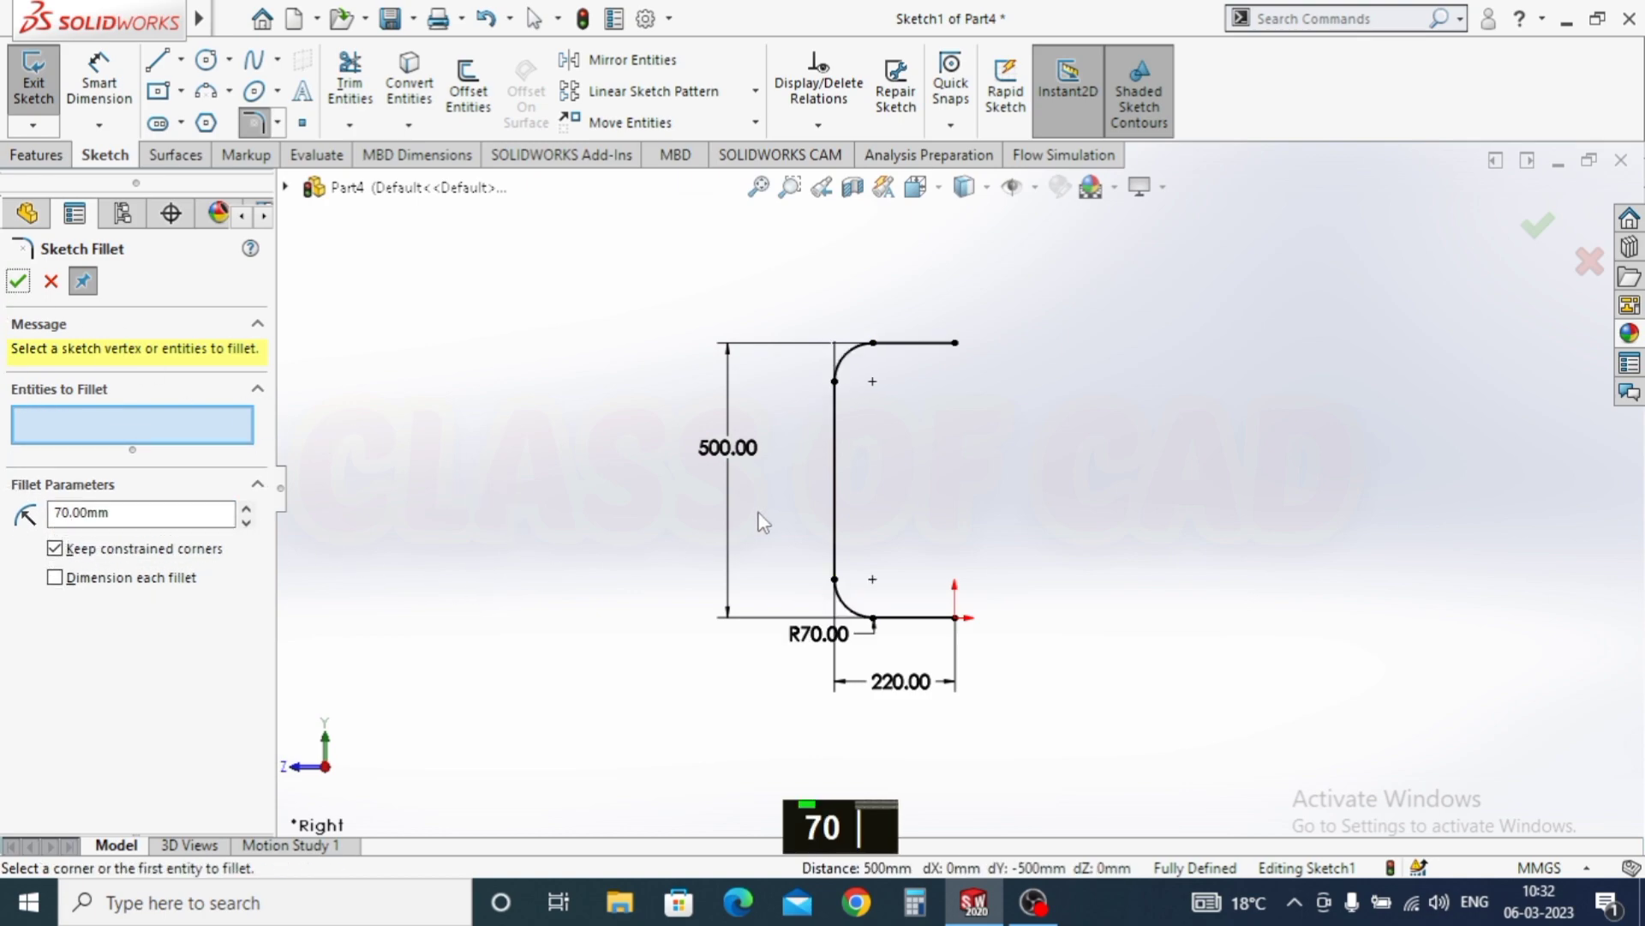
Step: Close the profile with a vertical line from the upper line's free end down to the origin
{"action": "scroll", "coordinate": [982, 514], "scroll_direction": "up", "scroll_amount": 1}
{"action": "left_click", "coordinate": [182, 60]}
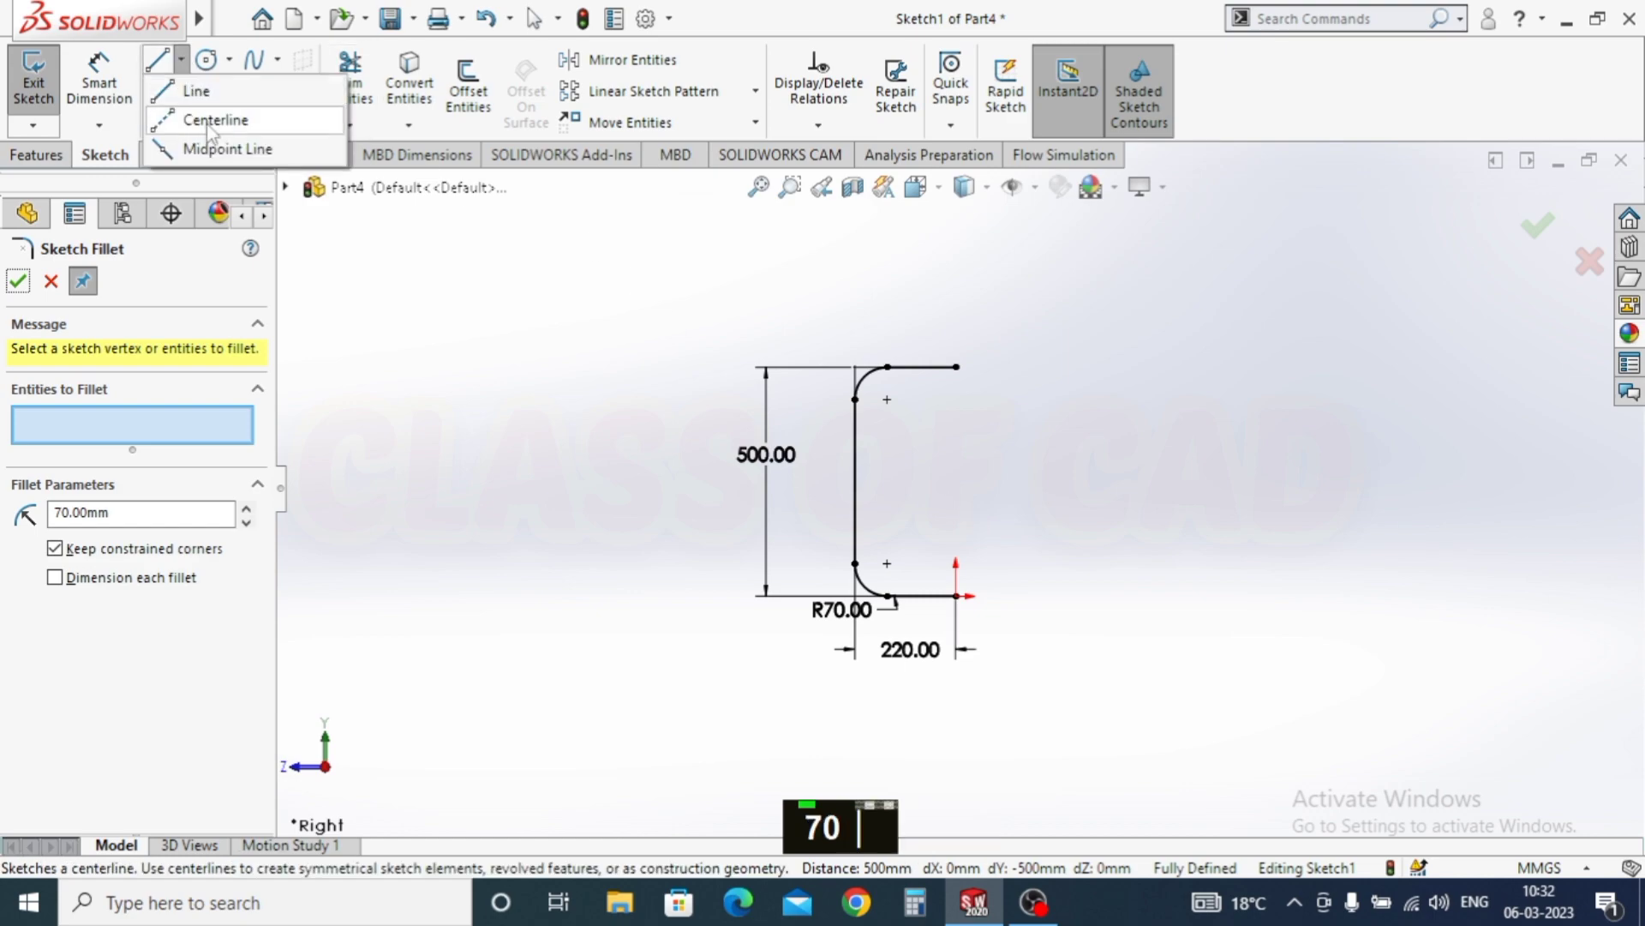
{"action": "left_click", "coordinate": [191, 91]}
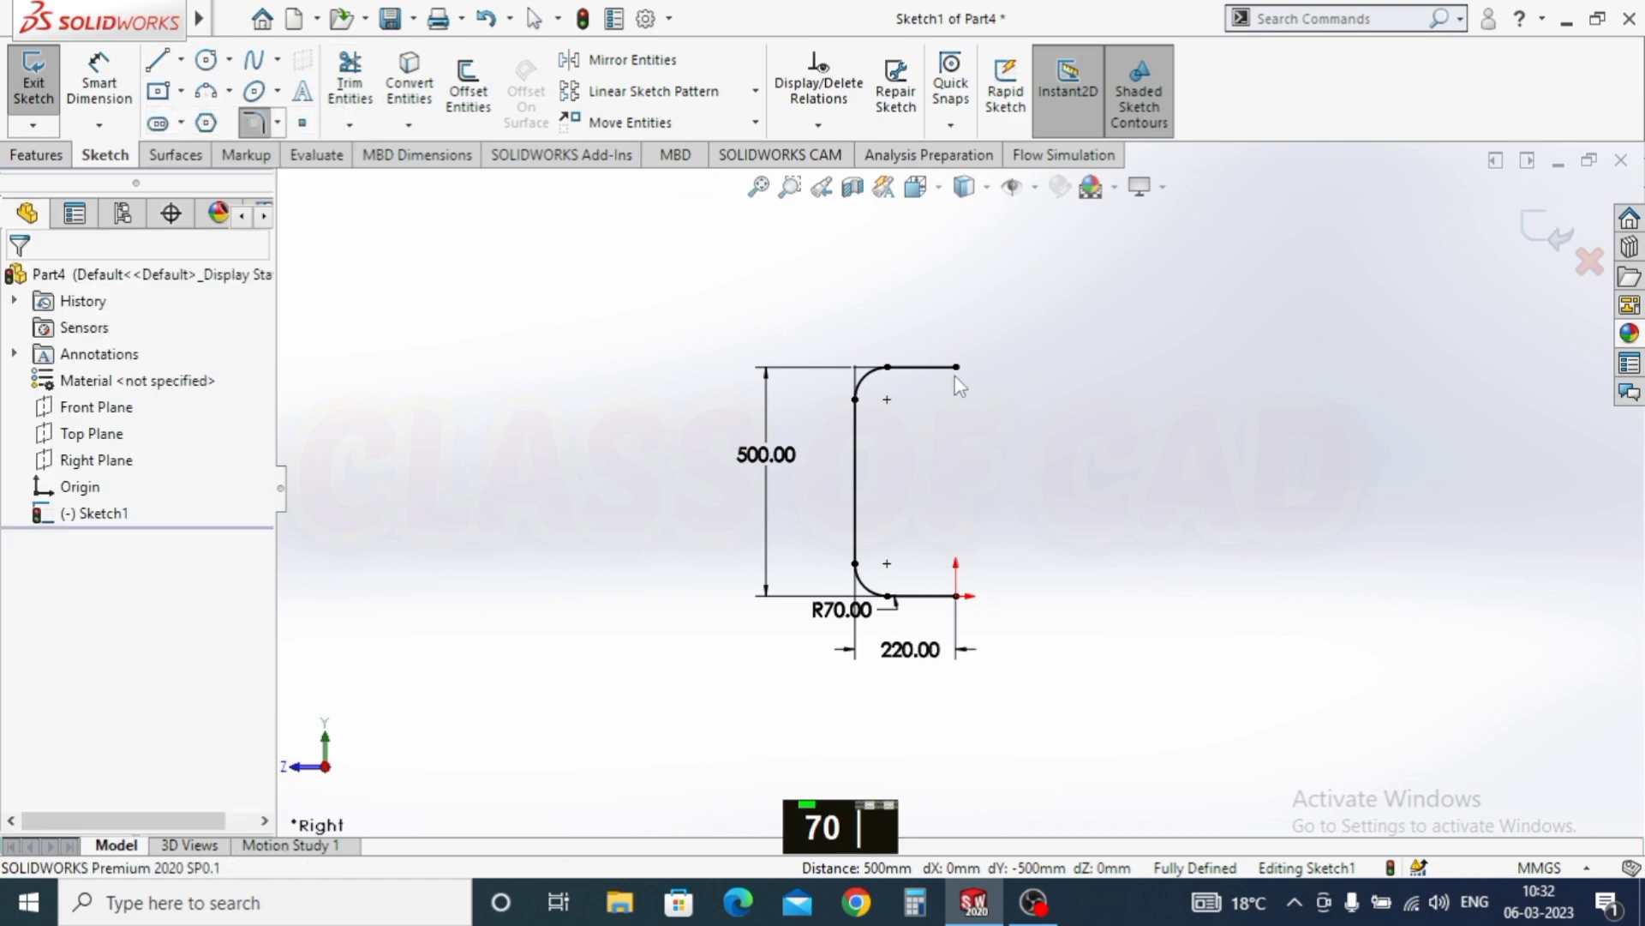
{"action": "left_click", "coordinate": [956, 595]}
{"action": "key", "text": "Escape"}
{"action": "key", "text": "Escape"}
{"action": "middle_click_drag", "start_coordinate": [1010, 480], "coordinate": [954, 523], "text": "ctrl"}
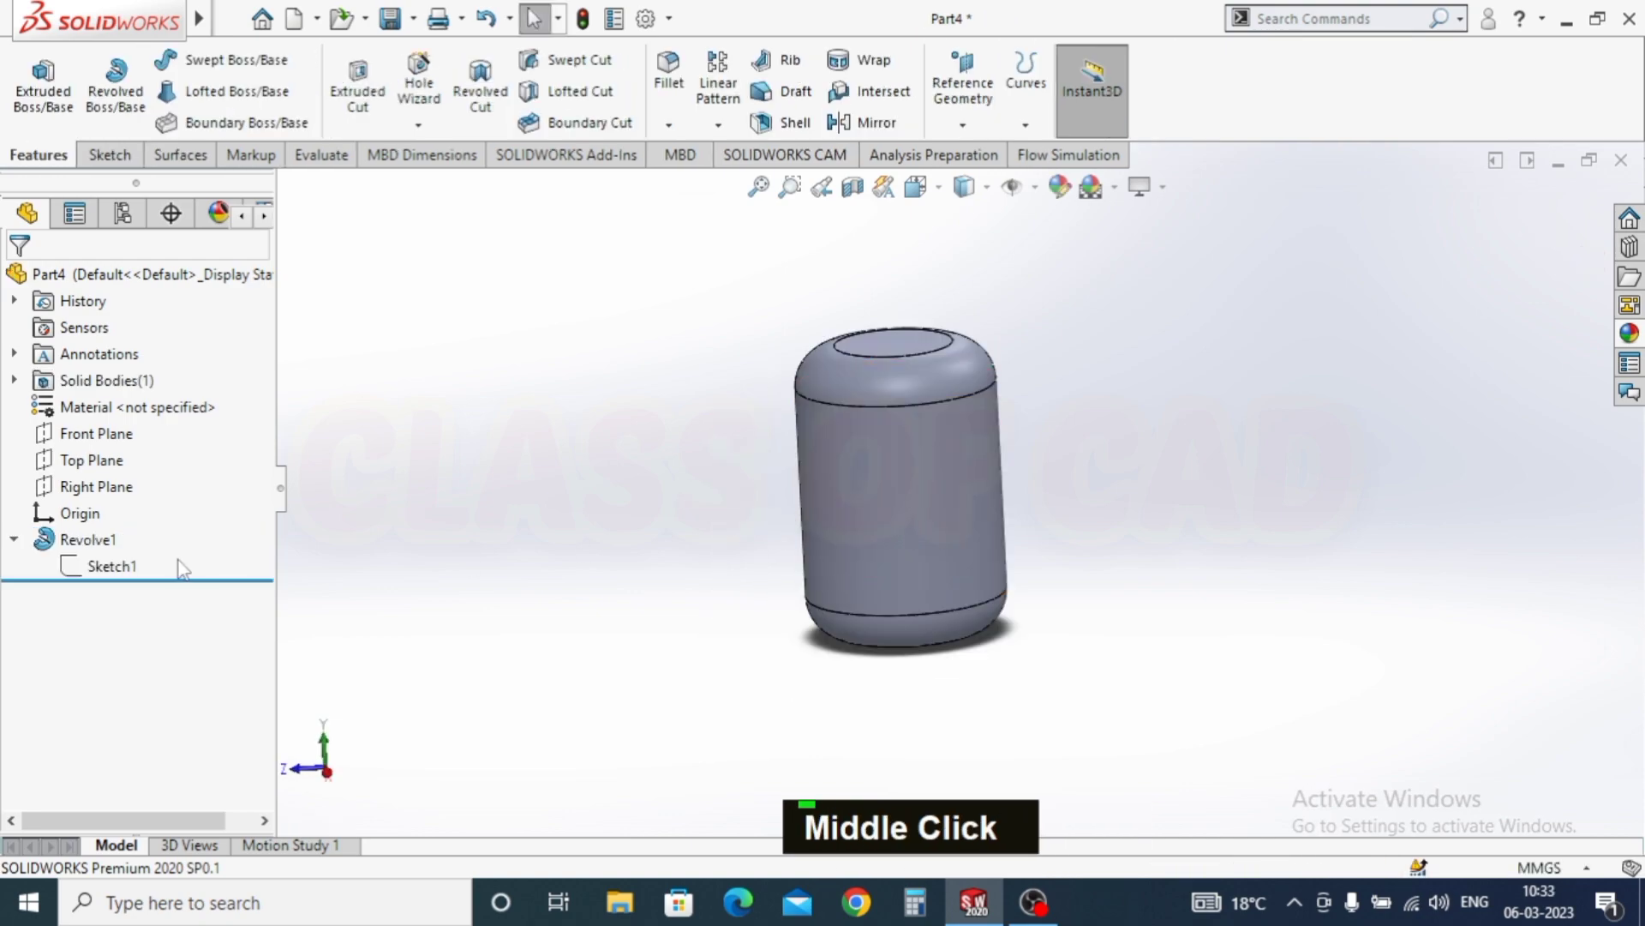
Step: Edit the revolve's sketch to set the profile height to 750 mm and exit the sketch
{"action": "left_click", "coordinate": [120, 566]}
{"action": "left_click", "coordinate": [116, 524]}
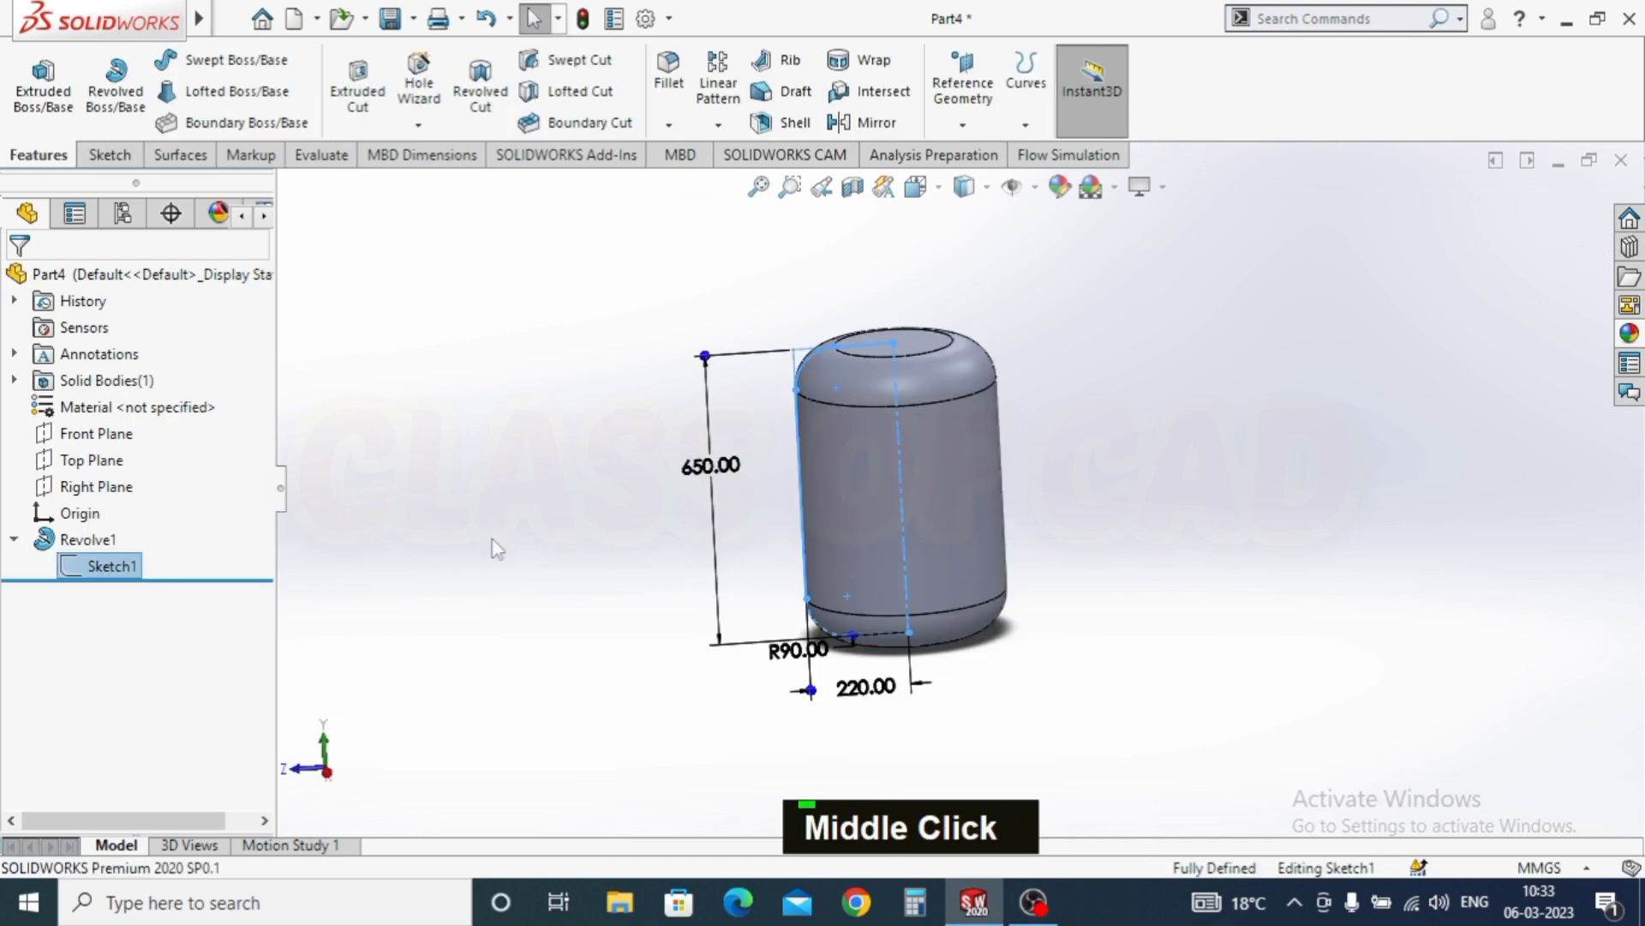
{"action": "double_click", "coordinate": [717, 466]}
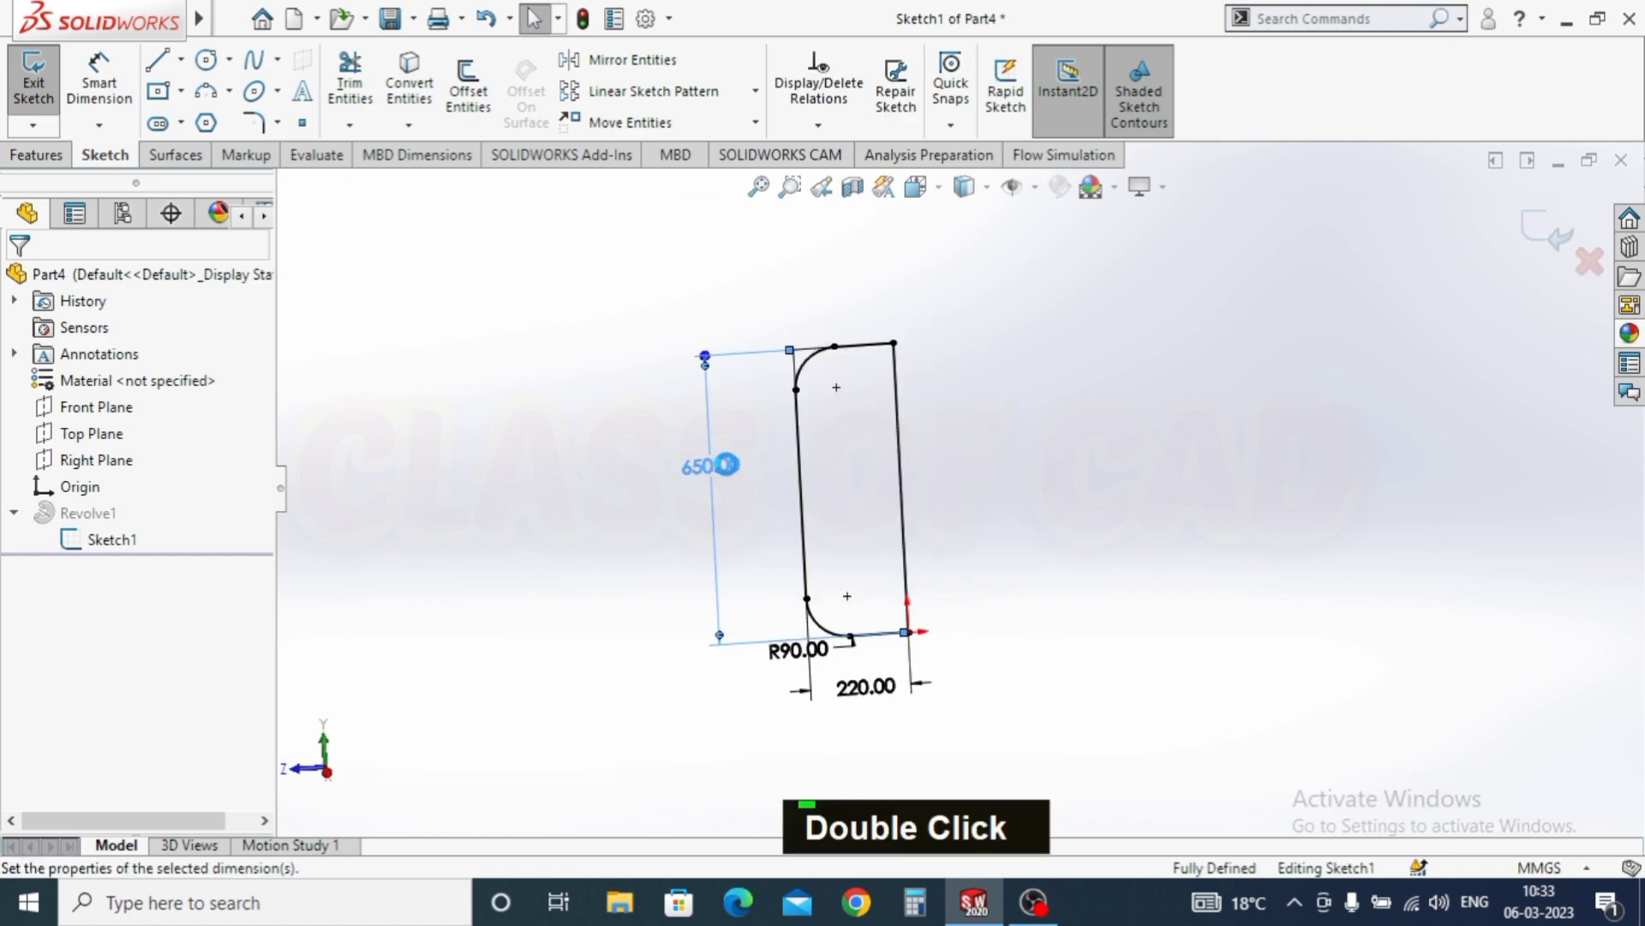
{"action": "key", "text": "Return"}
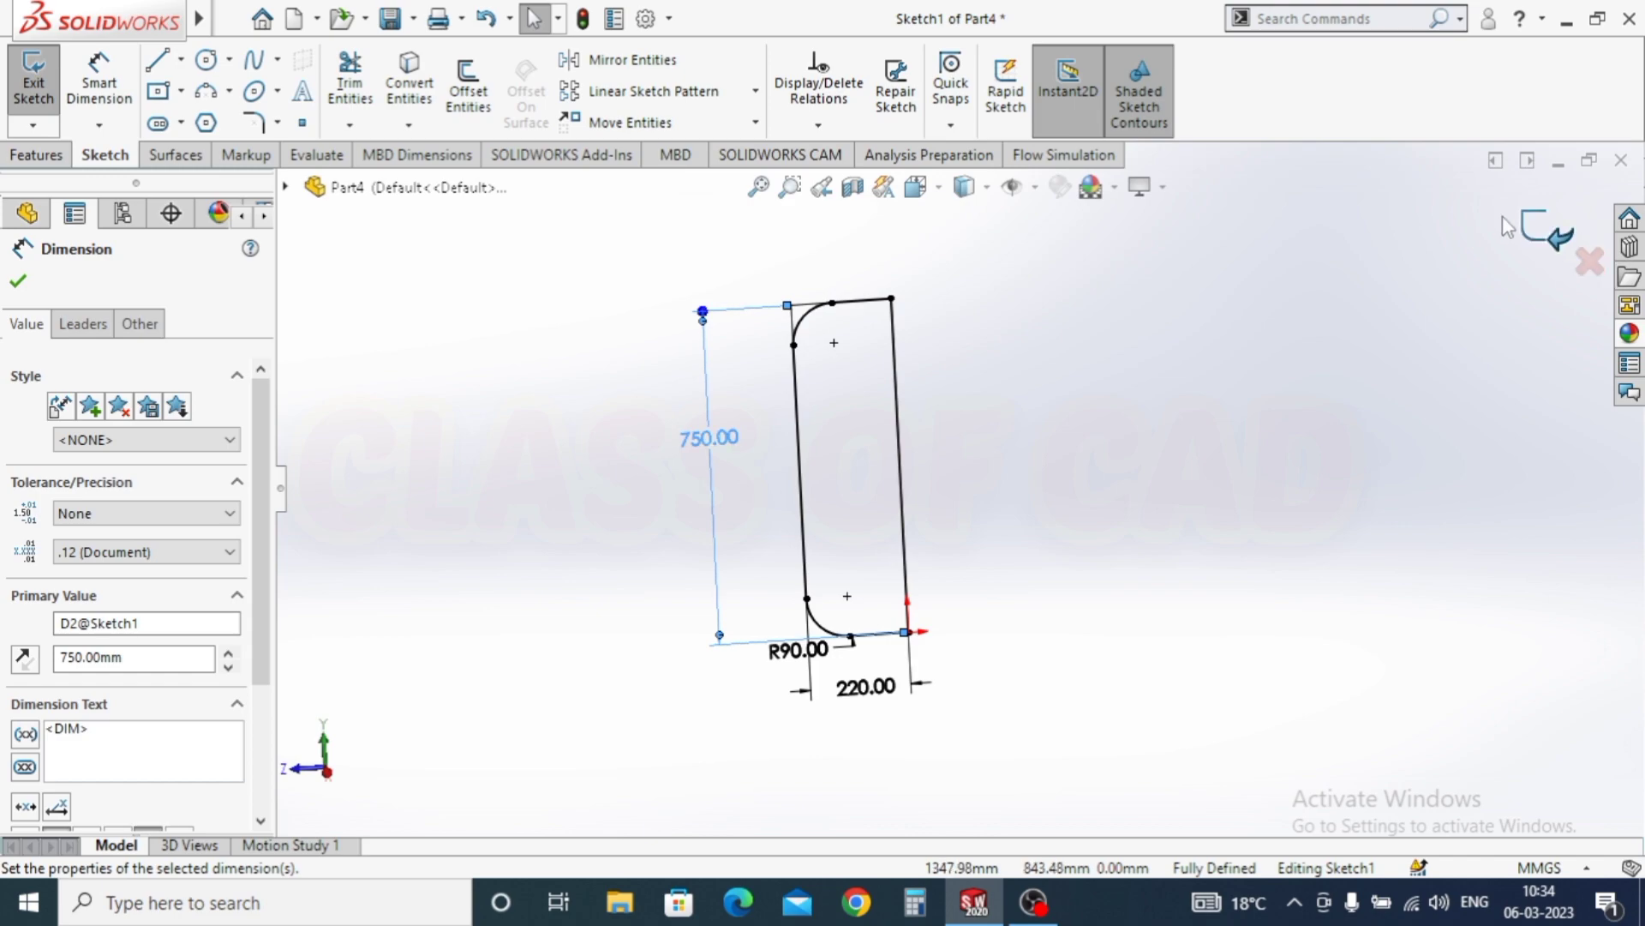
{"action": "double_click", "coordinate": [1553, 247]}
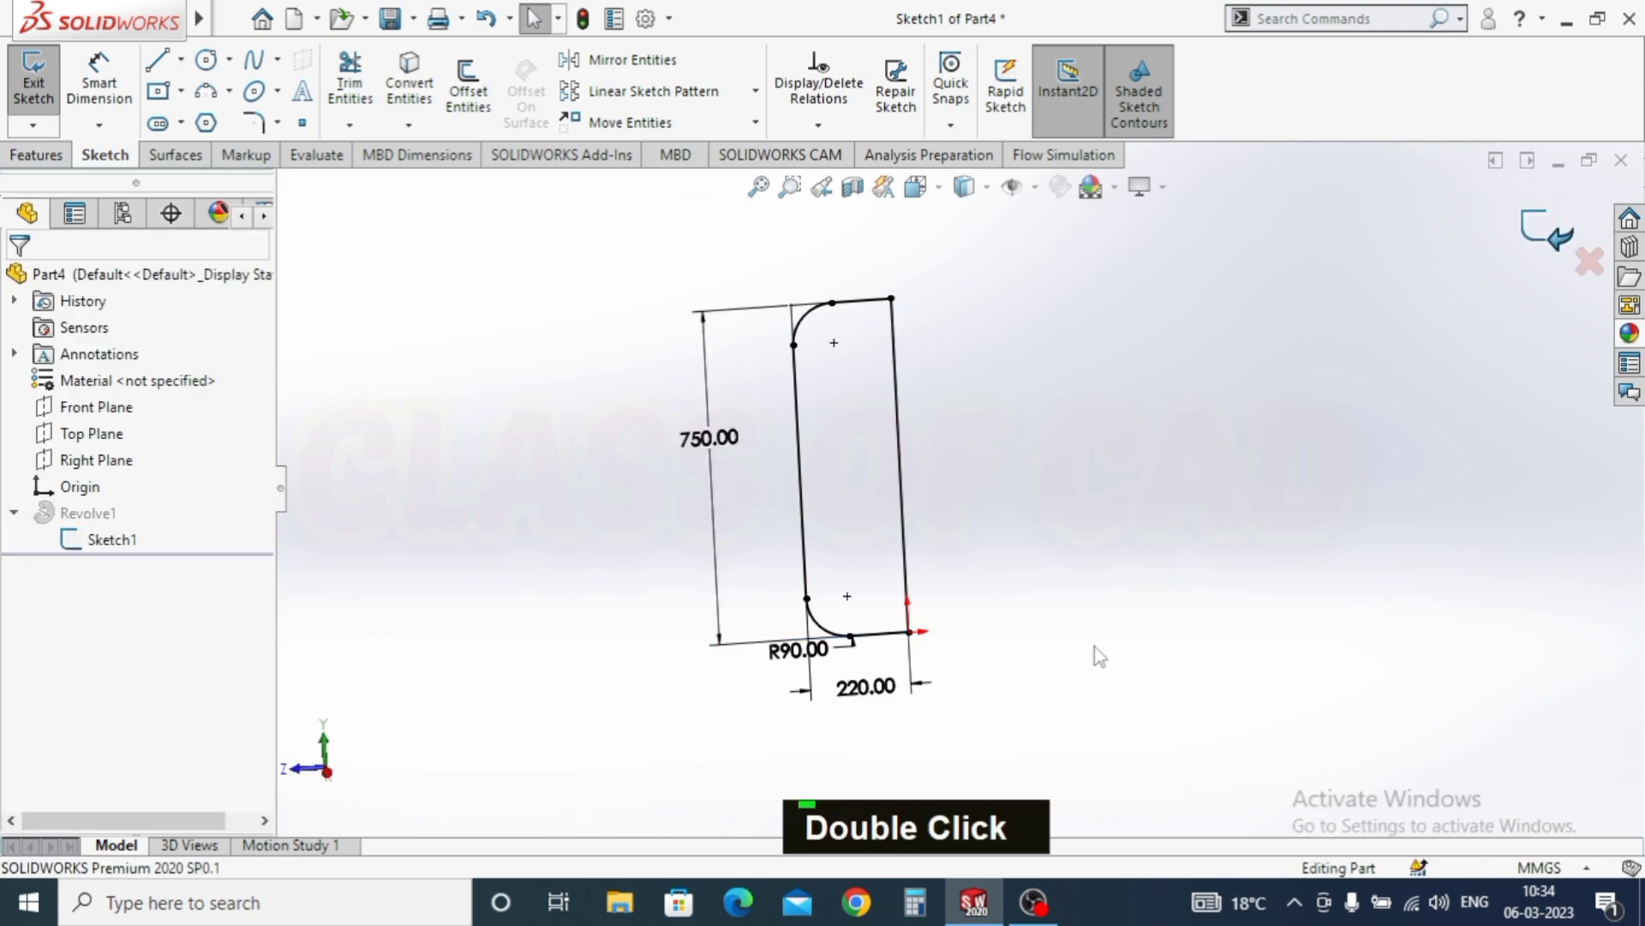
{"action": "key", "text": "Escape"}
Step: Start a sketch on the Right Plane and draw a circle of about 21 mm radius above the revolved body, off its axis
{"action": "mouse_move", "coordinate": [1022, 524]}
{"action": "middle_mouse_down"}
{"action": "mouse_move", "coordinate": [1022, 410]}
{"action": "mouse_move", "coordinate": [1038, 559]}
{"action": "middle_mouse_up"}
{"action": "left_click", "coordinate": [96, 486]}
{"action": "left_click", "coordinate": [109, 442]}
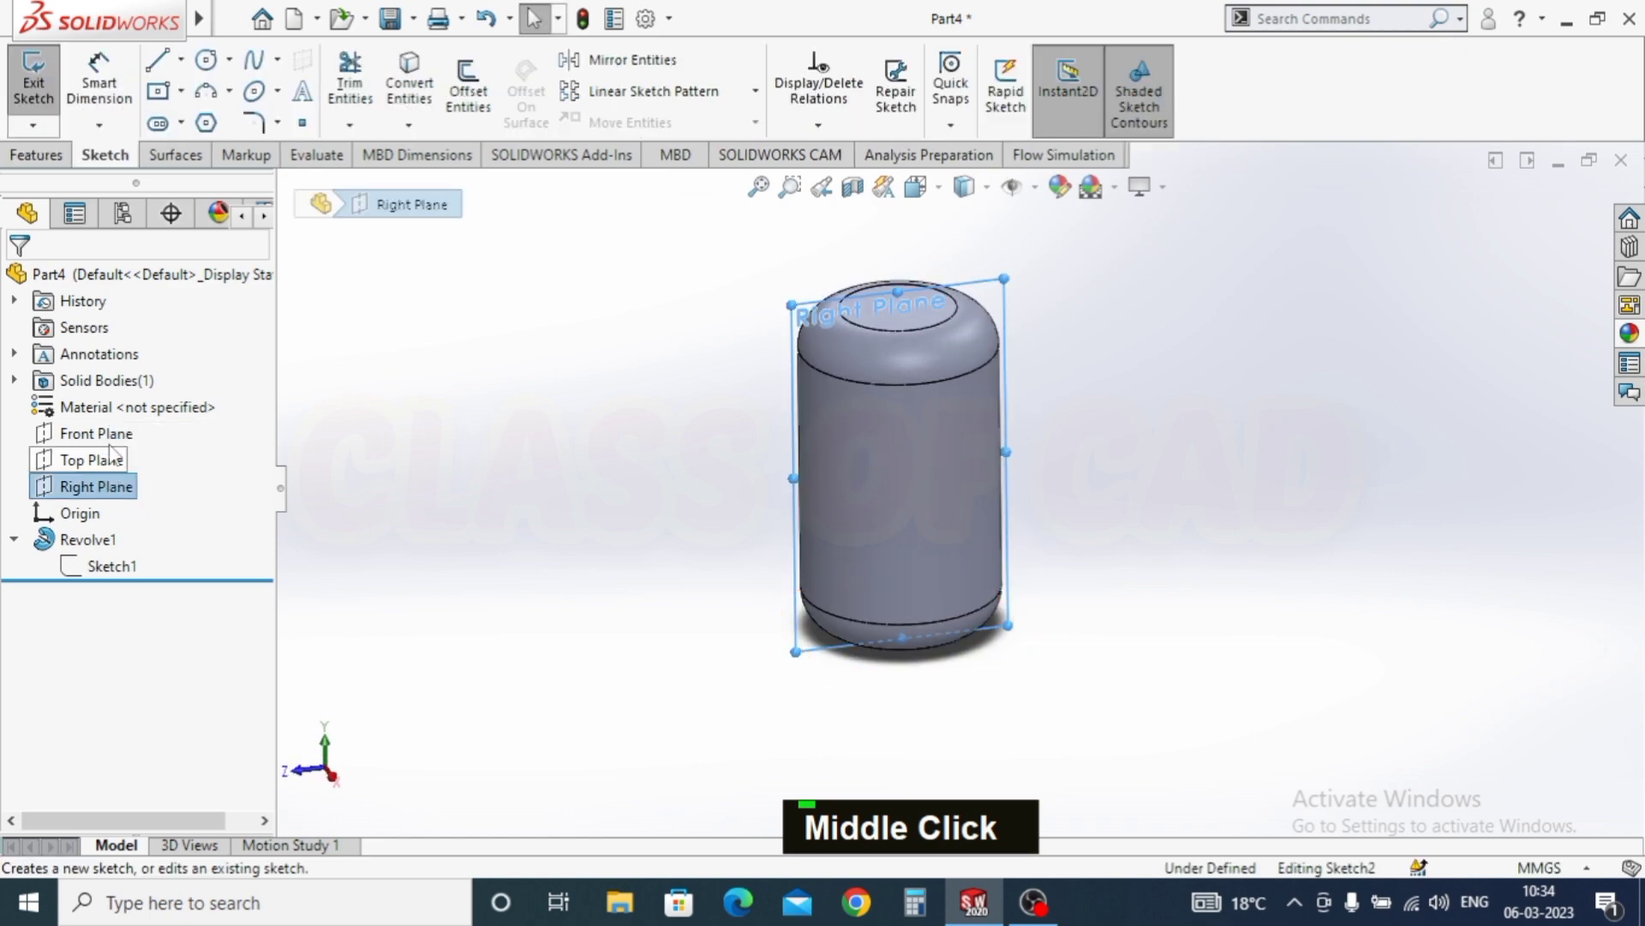
{"action": "key", "text": "ctrl+8"}
{"action": "scroll", "coordinate": [953, 429], "scroll_direction": "up", "scroll_amount": 2}
{"action": "middle_click_drag", "start_coordinate": [953, 428], "coordinate": [790, 595], "text": "ctrl"}
{"action": "left_click", "coordinate": [204, 61]}
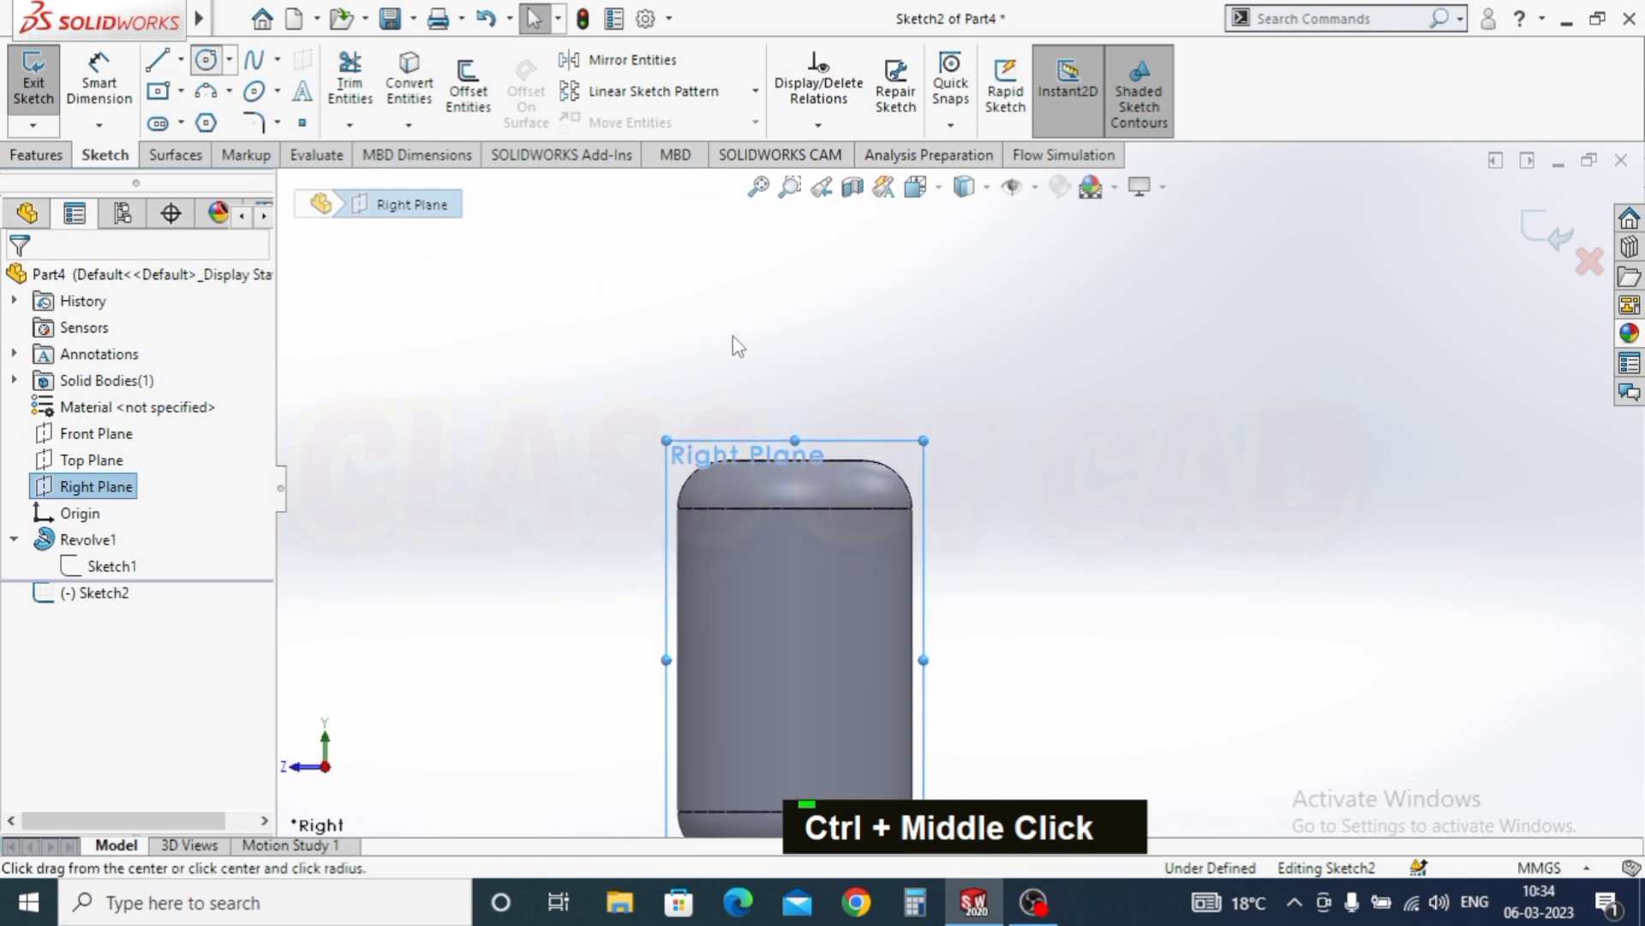
{"action": "left_click", "coordinate": [700, 335]}
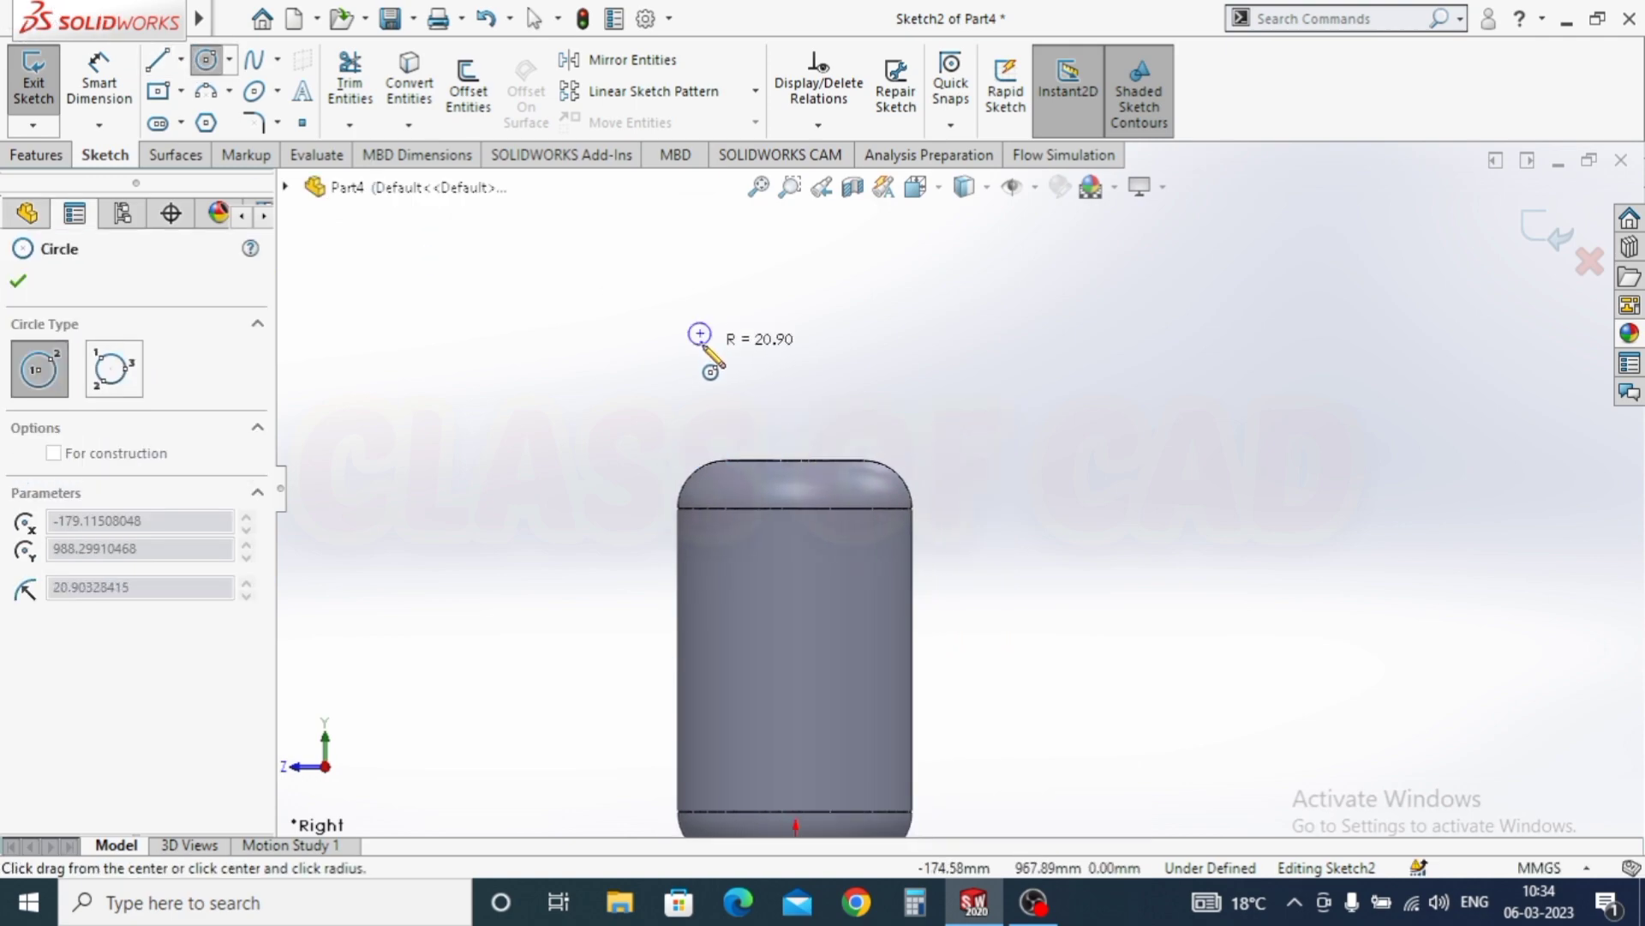
{"action": "left_click", "coordinate": [703, 345]}
Step: Dimension the circle's diameter to 45 mm
{"action": "left_click", "coordinate": [100, 83]}
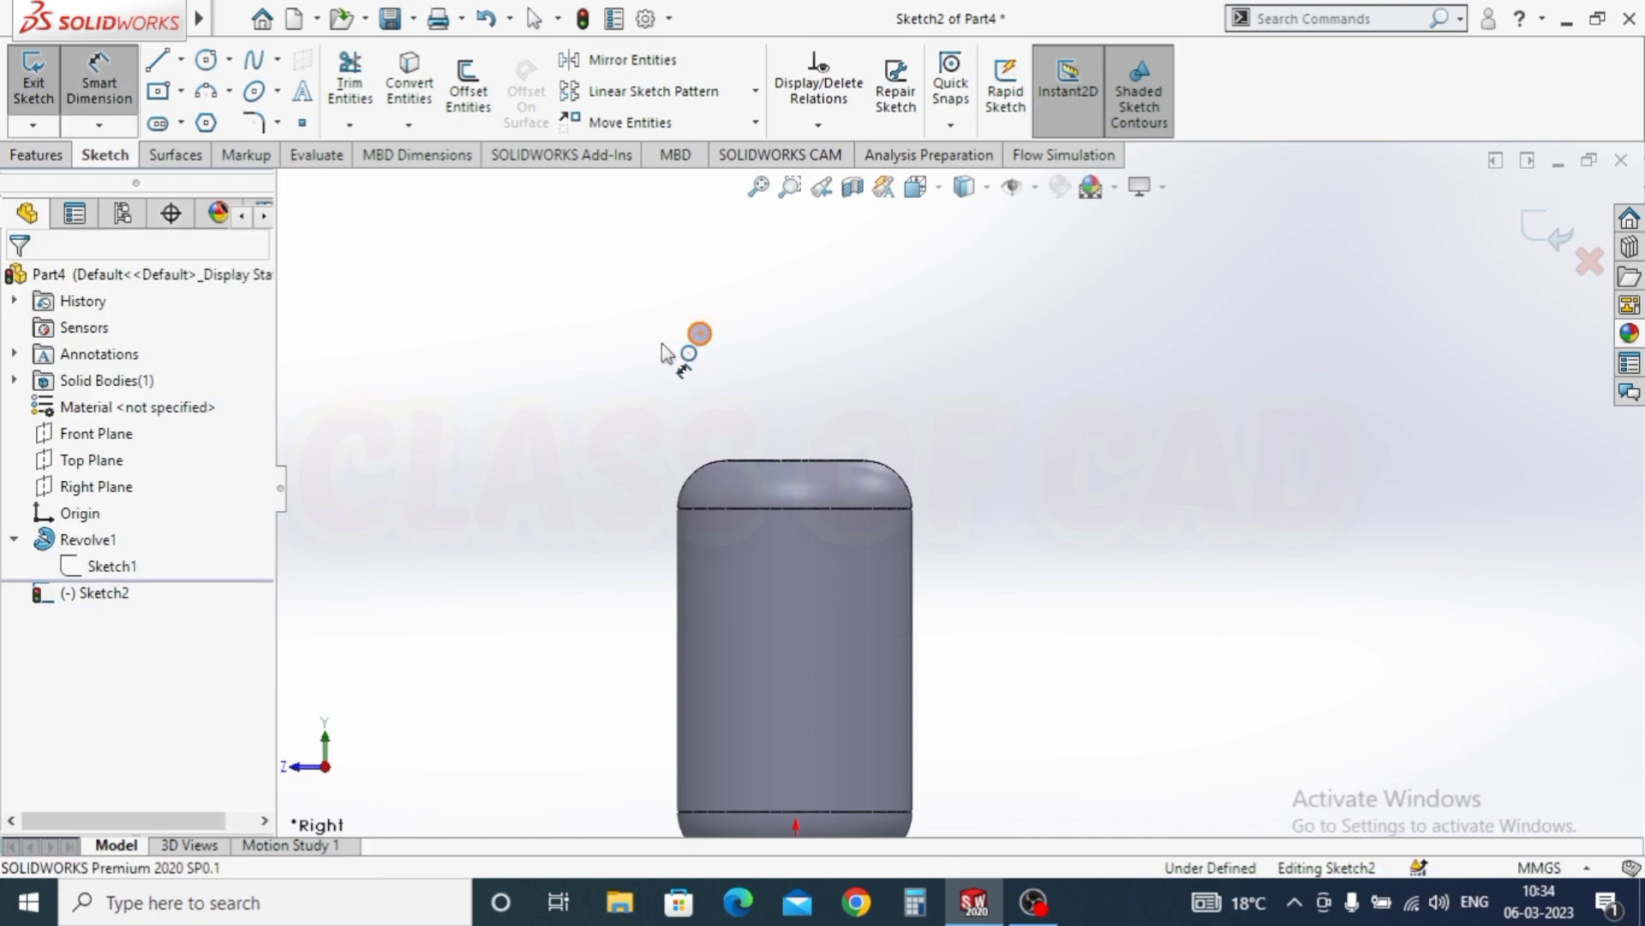
{"action": "double_click", "coordinate": [686, 344]}
{"action": "left_click", "coordinate": [681, 382]}
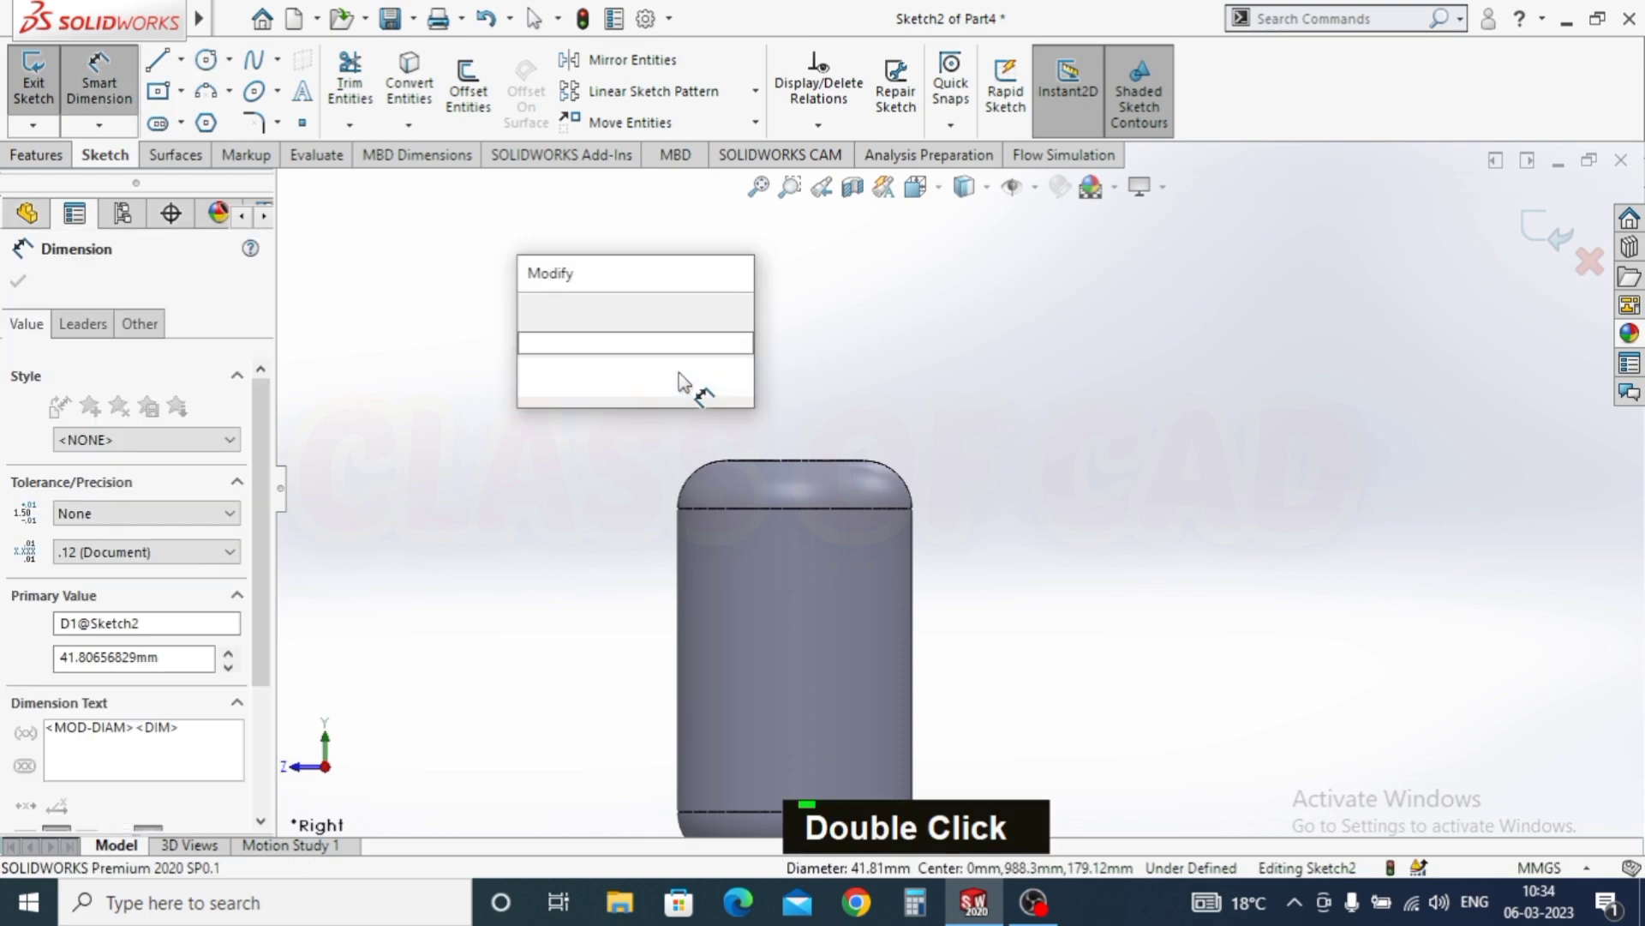
{"action": "type", "text": "45"}
{"action": "key", "text": "Return"}
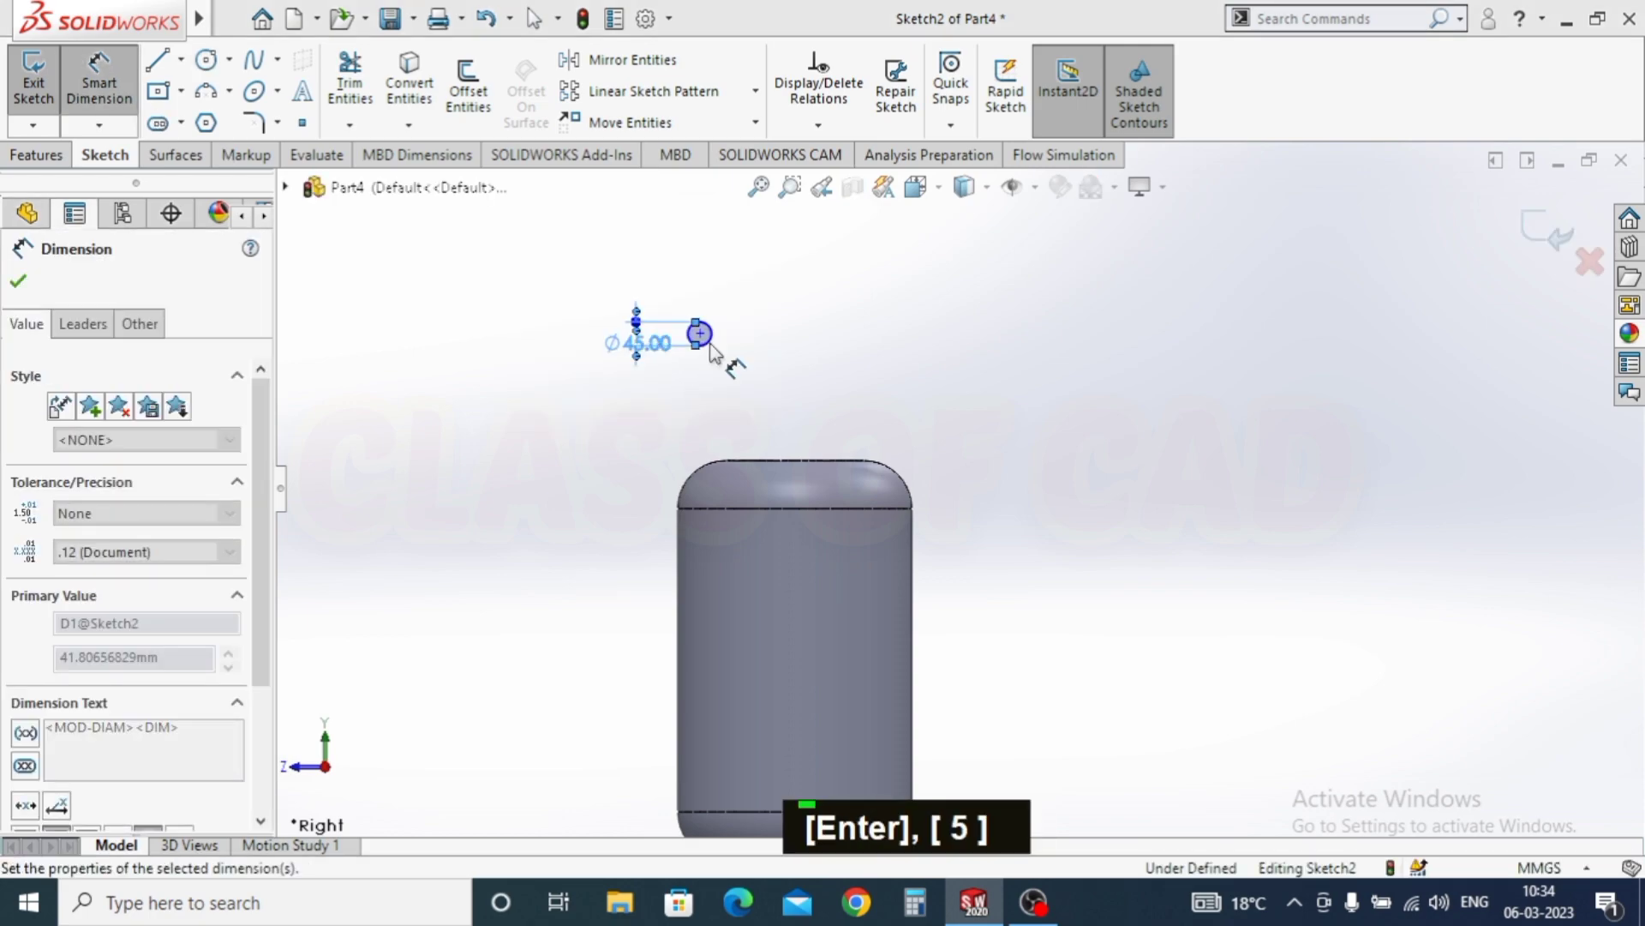
Step: Dimension the horizontal distance from the circle's centre to the origin as 175 mm
{"action": "left_click", "coordinate": [699, 334]}
{"action": "scroll", "coordinate": [794, 532], "scroll_direction": "up", "scroll_amount": 3}
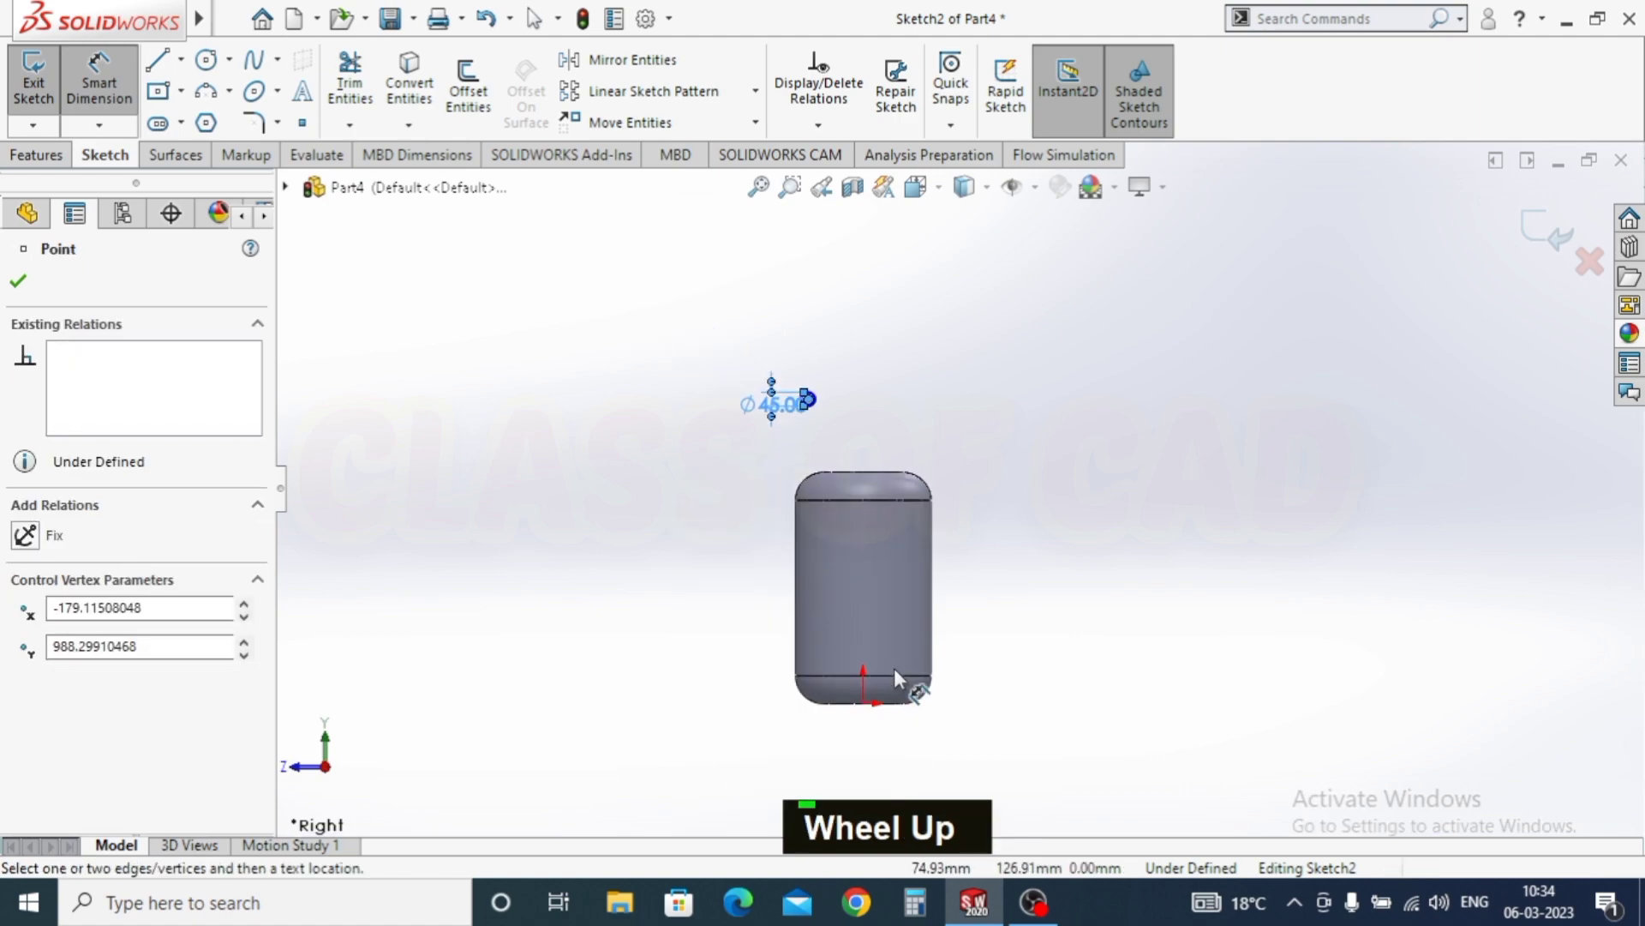
{"action": "left_click", "coordinate": [863, 703]}
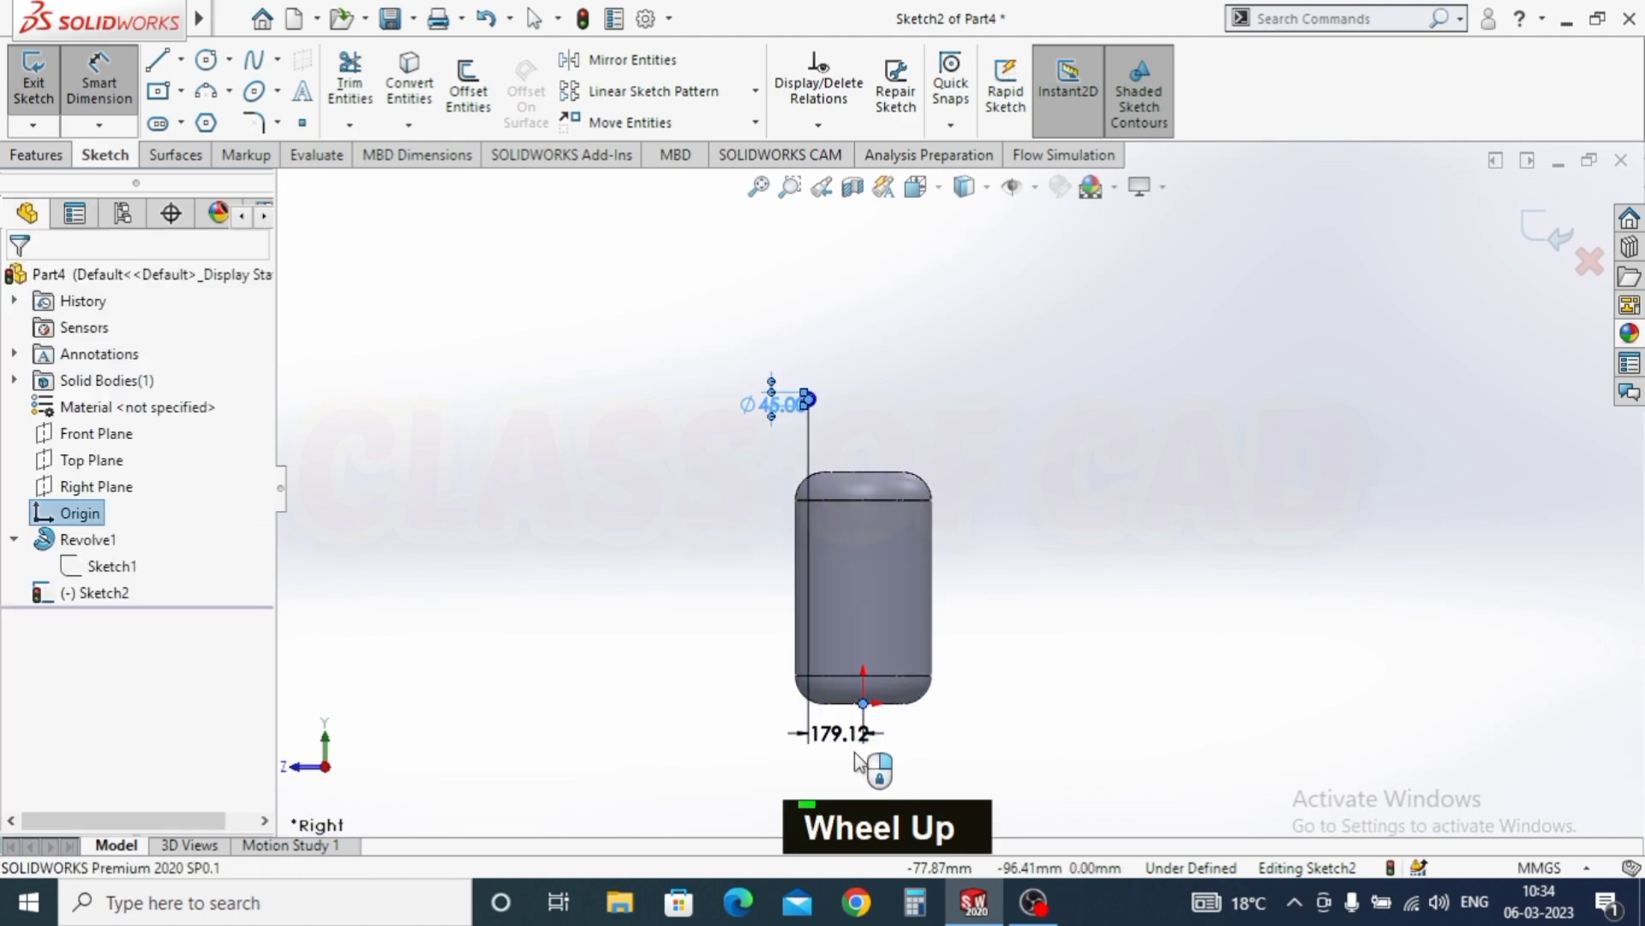
{"action": "left_click", "coordinate": [856, 753]}
{"action": "type", "text": "175"}
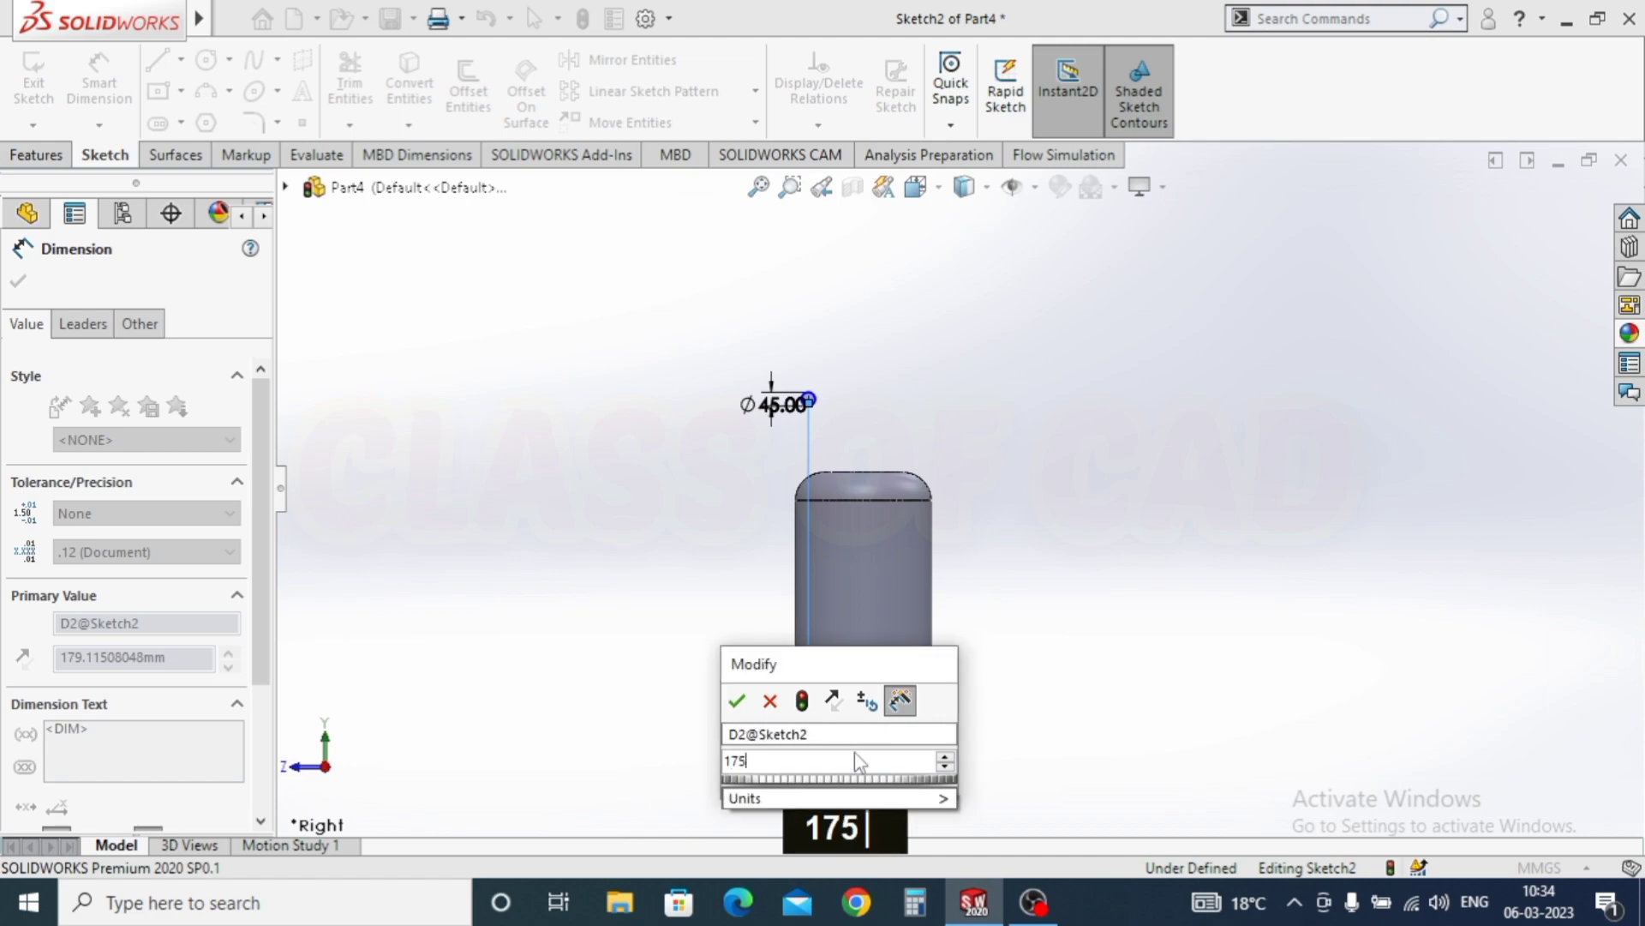
{"action": "key", "text": "Return"}
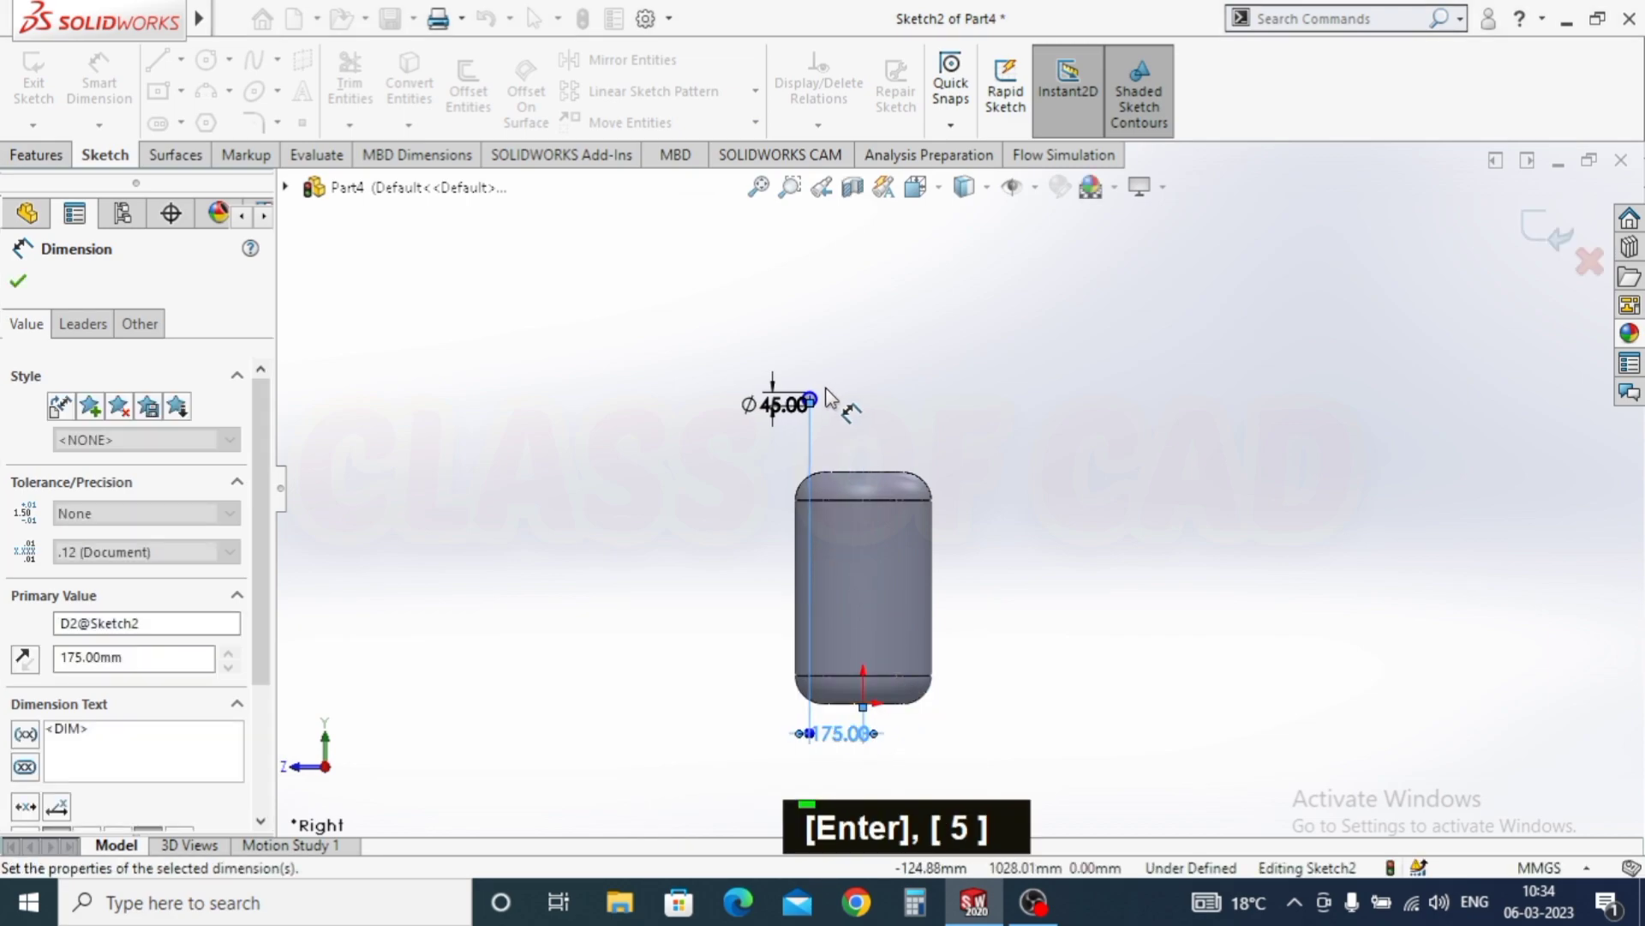
Step: Dimension the vertical distance from the small circle's centre to the origin as 970 mm
{"action": "double_click", "coordinate": [797, 403]}
{"action": "key", "text": "Escape"}
{"action": "key", "text": "Escape"}
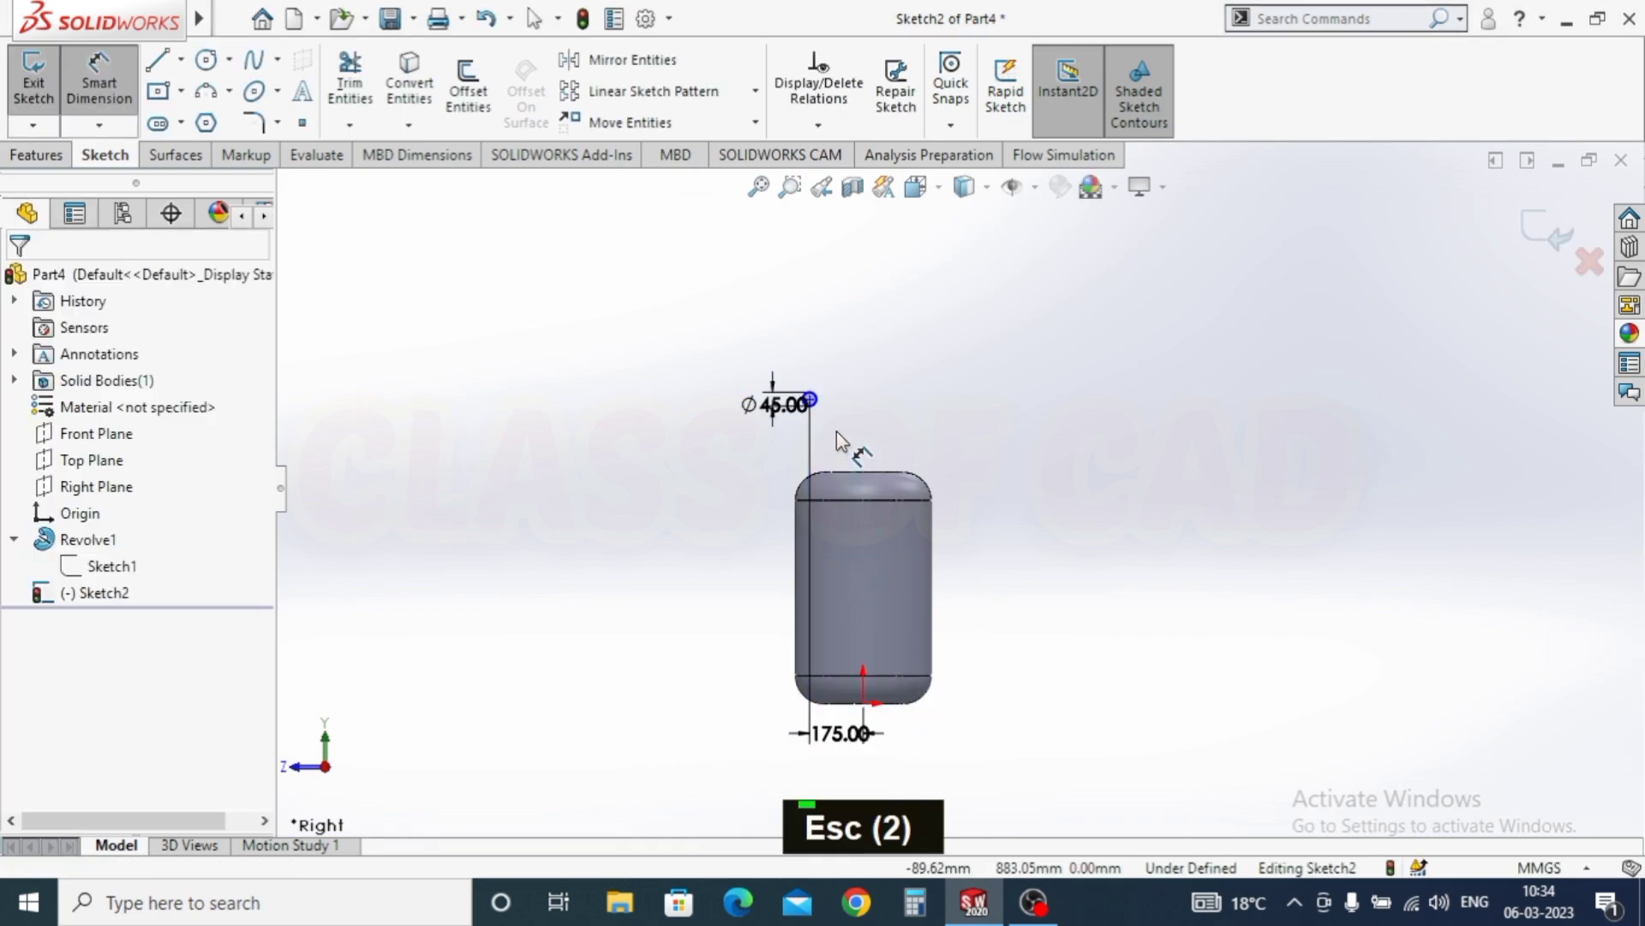
{"action": "type", "text": "970"}
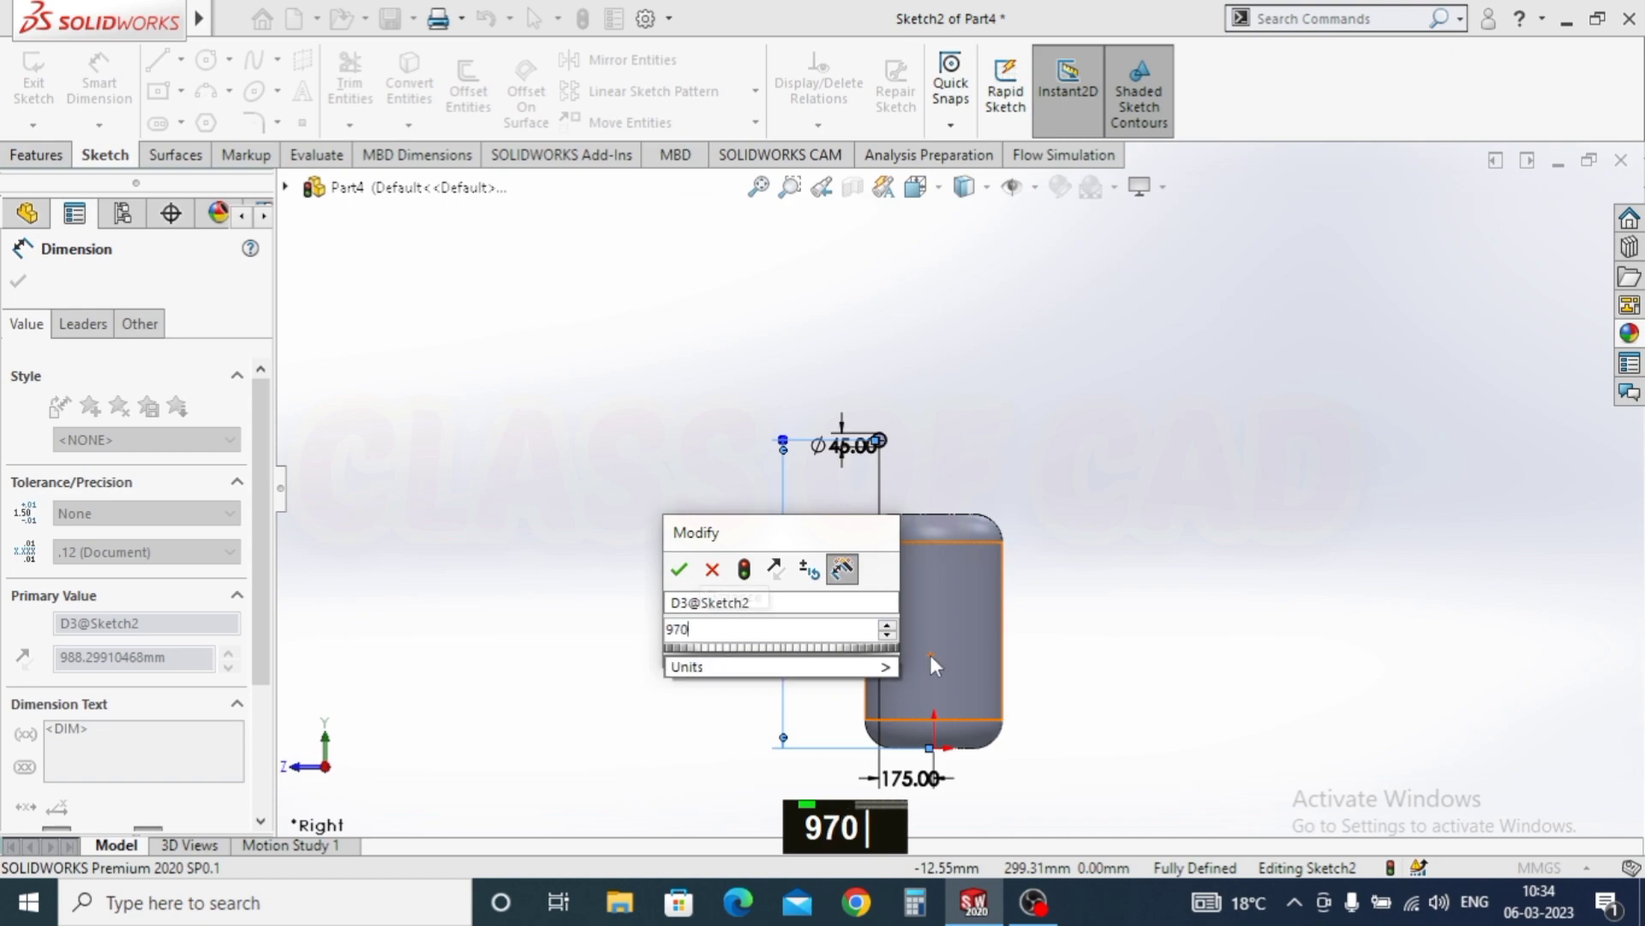
{"action": "key", "text": "Return"}
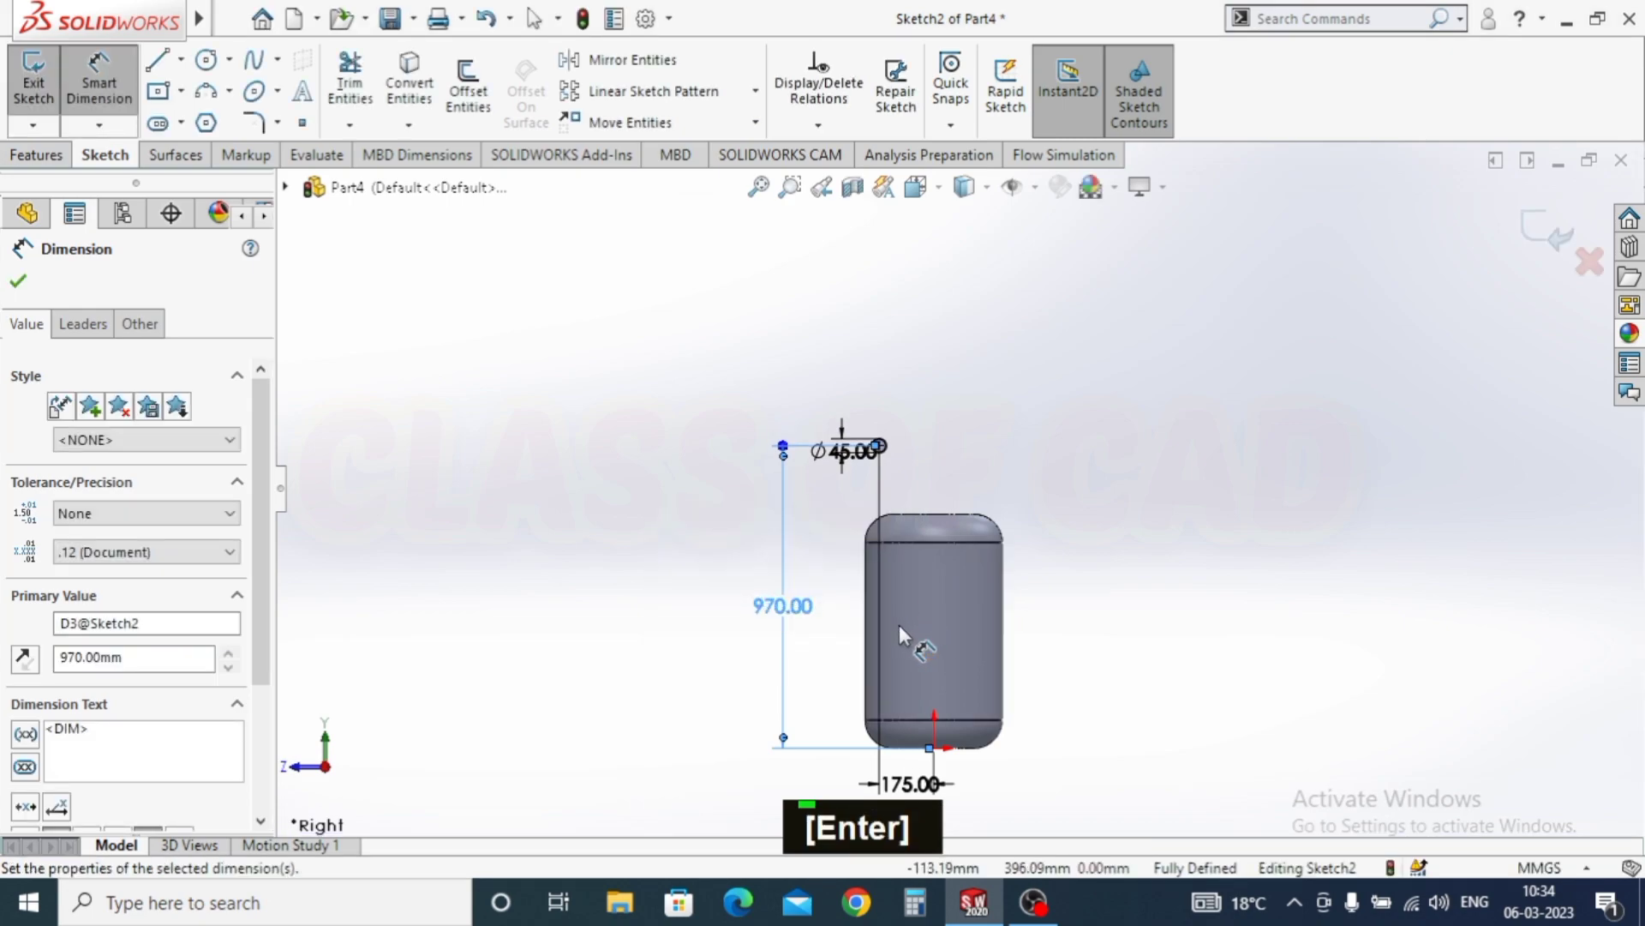
{"action": "key", "text": "Escape"}
{"action": "key", "text": "Escape"}
{"action": "key", "text": "Escape"}
Step: Set the vertical distance between the circle's centre and the origin to 950 mm
{"action": "double_click", "coordinate": [929, 640]}
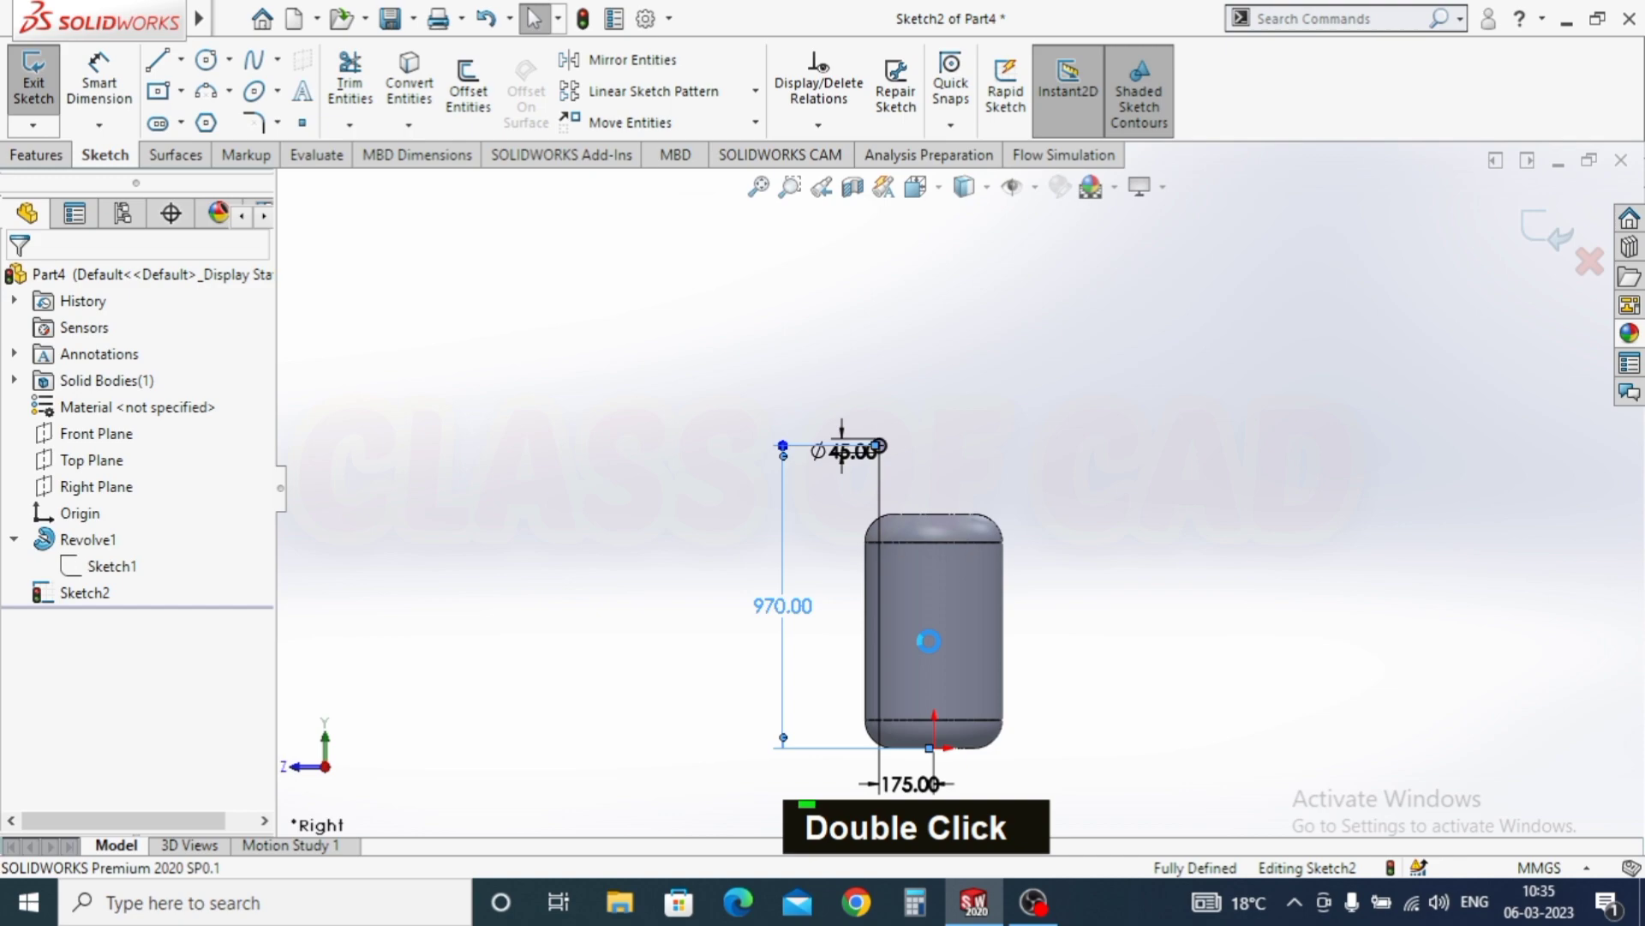
{"action": "type", "text": "970.00mm"}
{"action": "key", "text": "Return"}
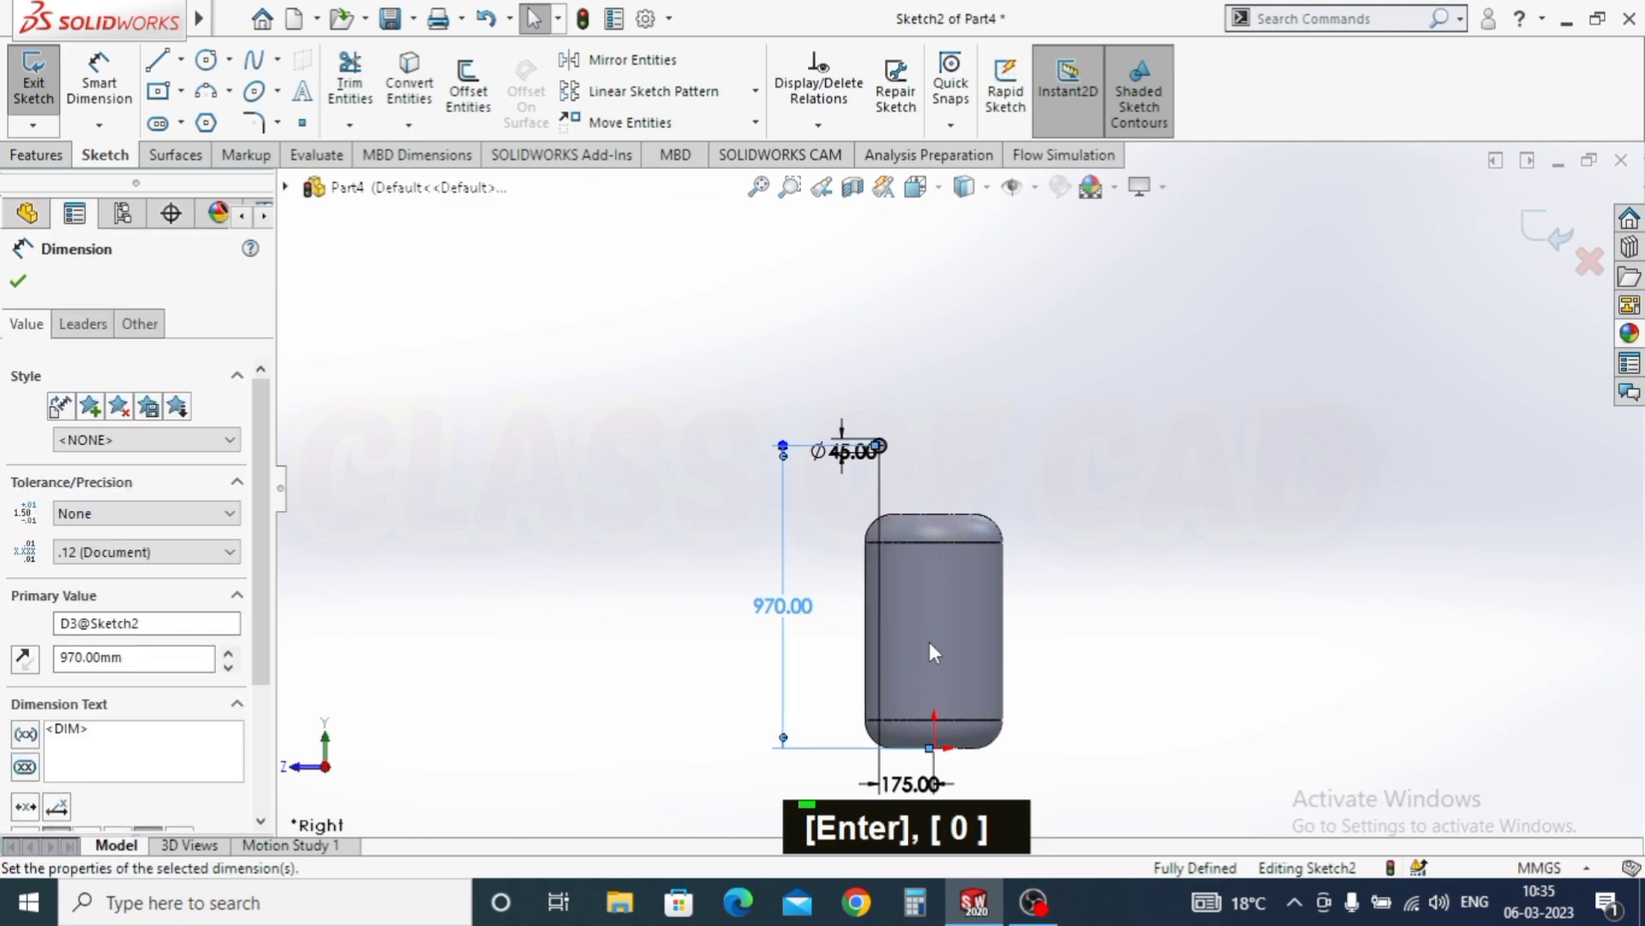
{"action": "key", "text": "Escape"}
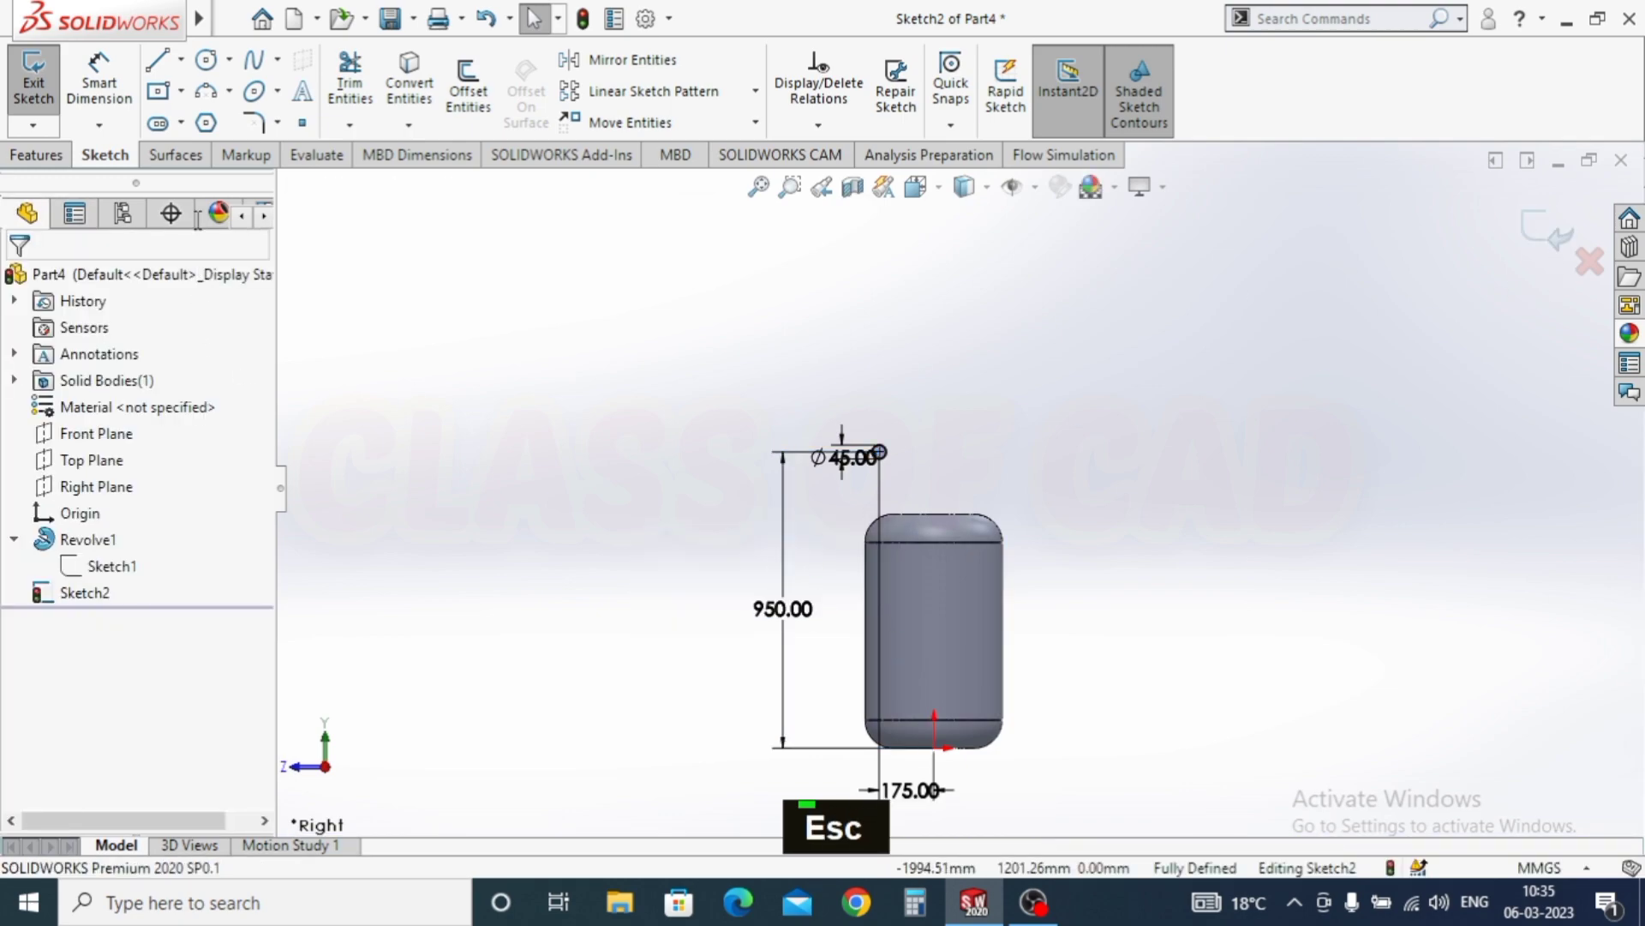
Step: Draw a vertical centerline about 895 mm long upward from the origin through the tank body
{"action": "left_click", "coordinate": [181, 59]}
{"action": "left_click", "coordinate": [210, 118]}
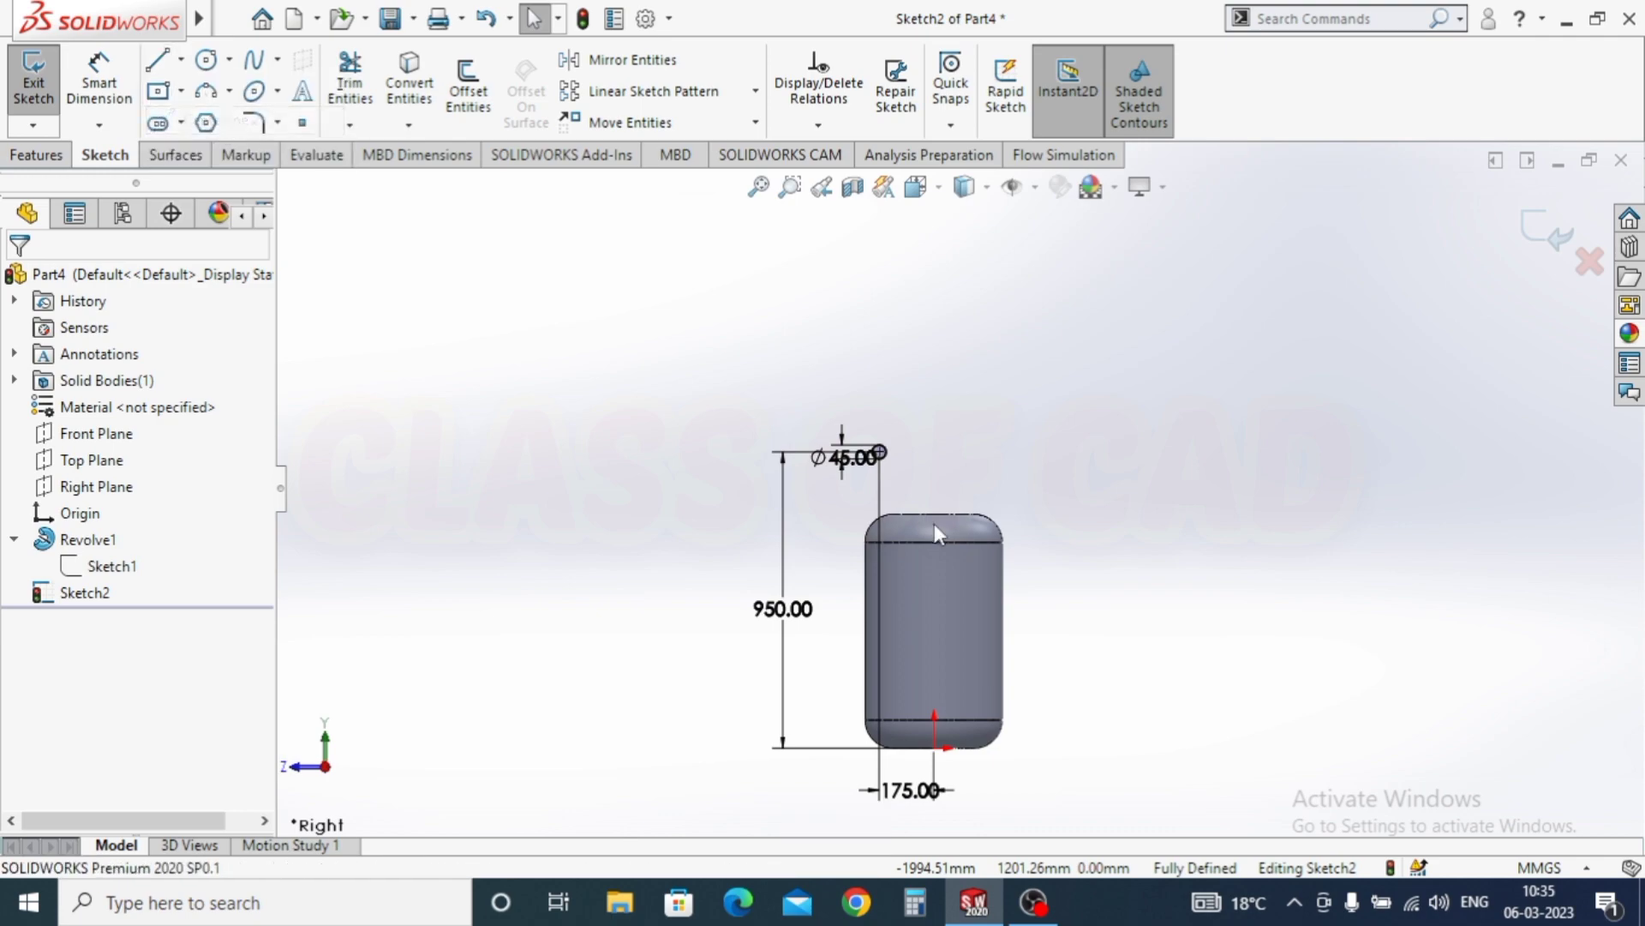
{"action": "left_click", "coordinate": [934, 748]}
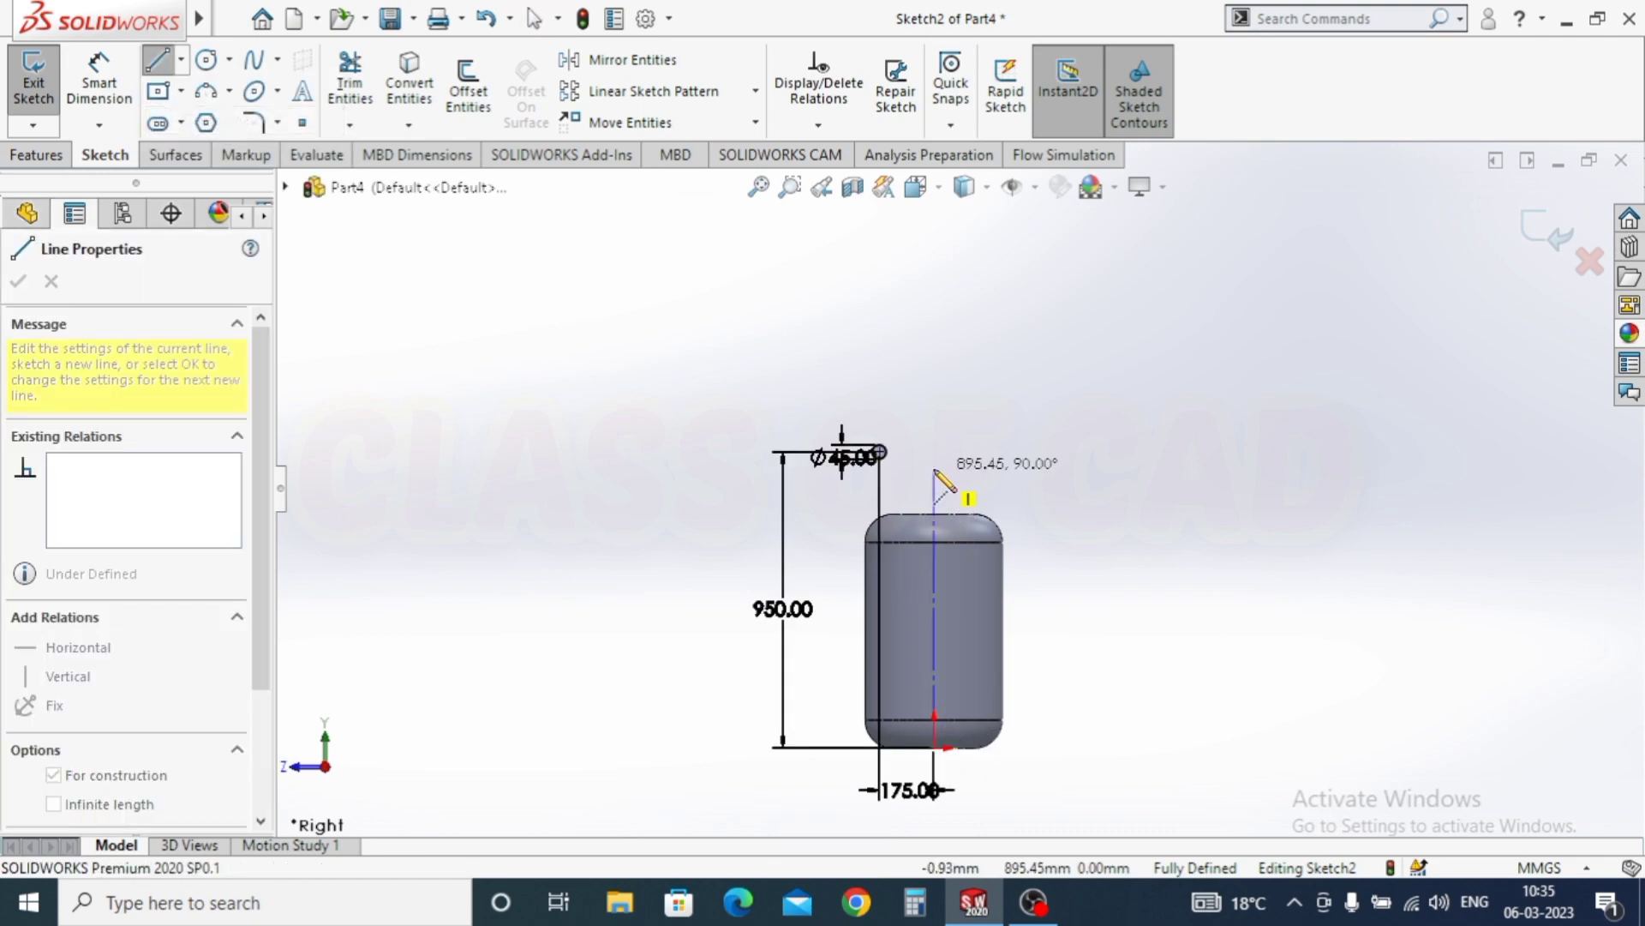
{"action": "left_click", "coordinate": [934, 469]}
{"action": "key", "text": "Escape"}
{"action": "key", "text": "Escape"}
{"action": "key", "text": "Escape"}
{"action": "key", "text": "Escape"}
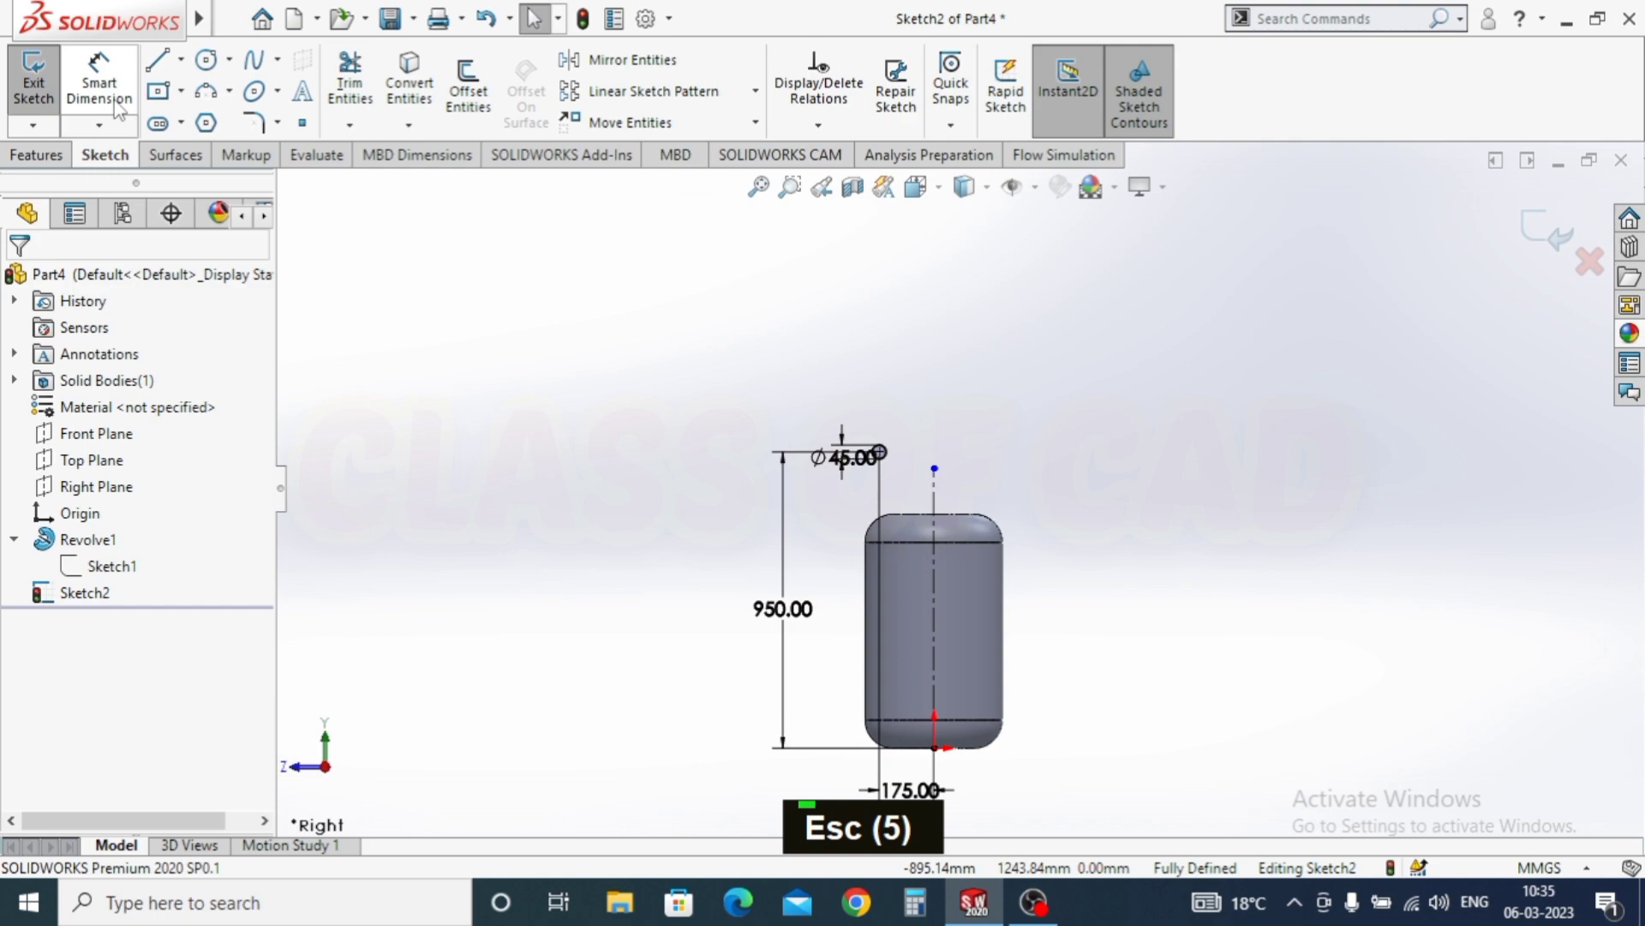
Step: Revolve the 45 mm circle 360 degrees about the vertical centerline to form a ring above the tank
{"action": "left_click", "coordinate": [36, 154]}
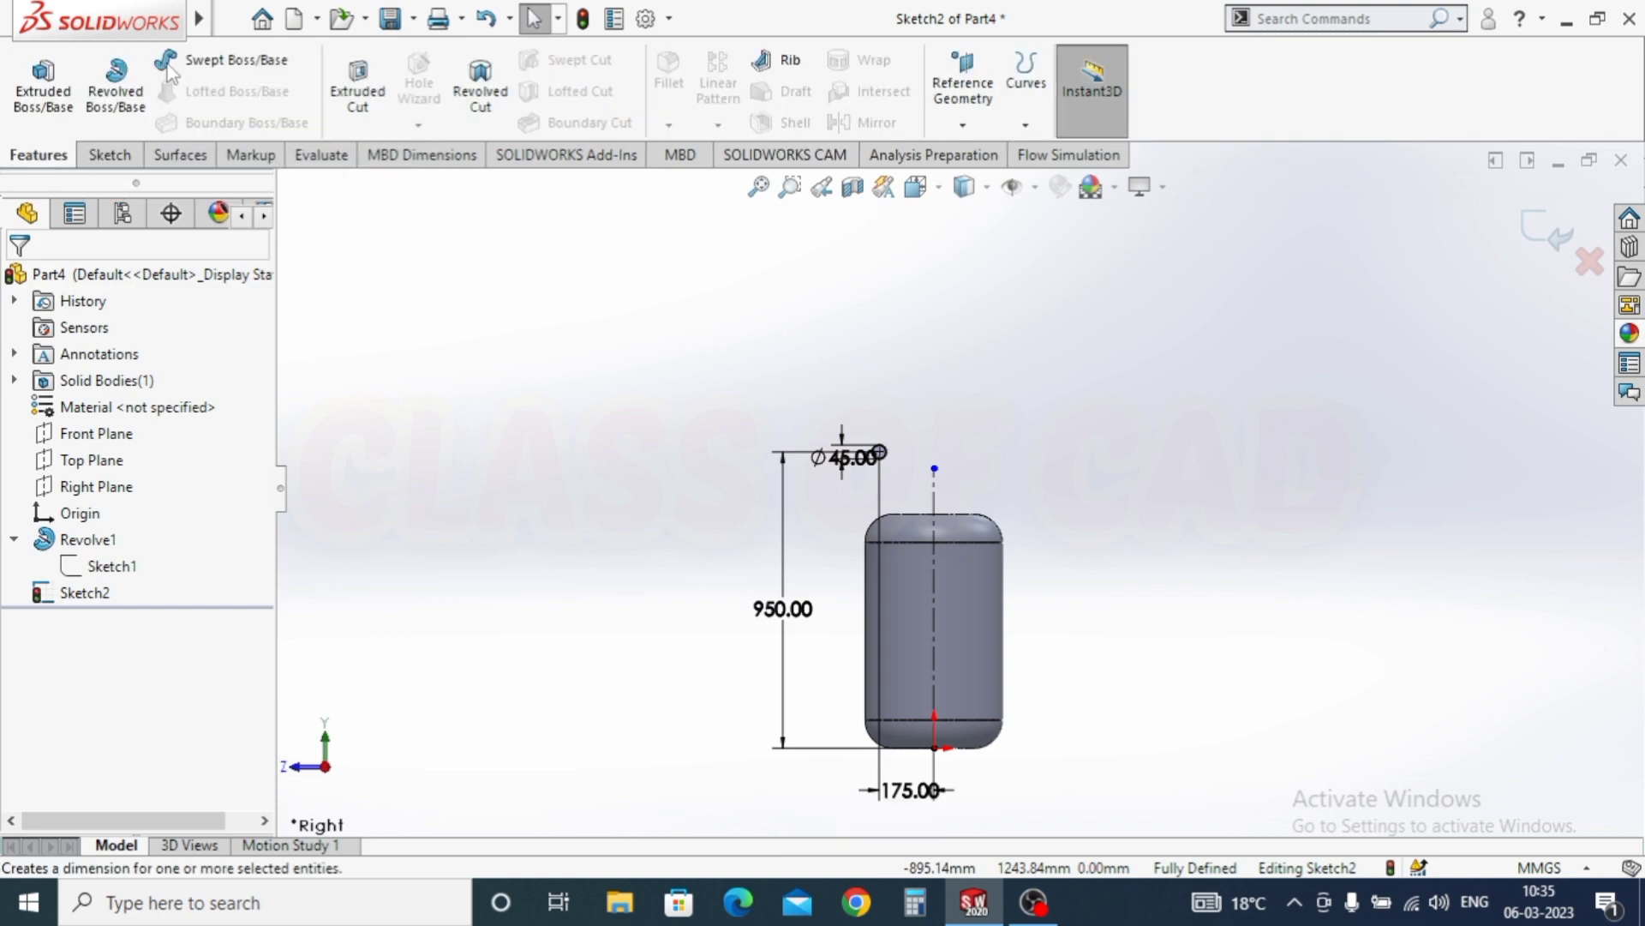
{"action": "left_click", "coordinate": [126, 86]}
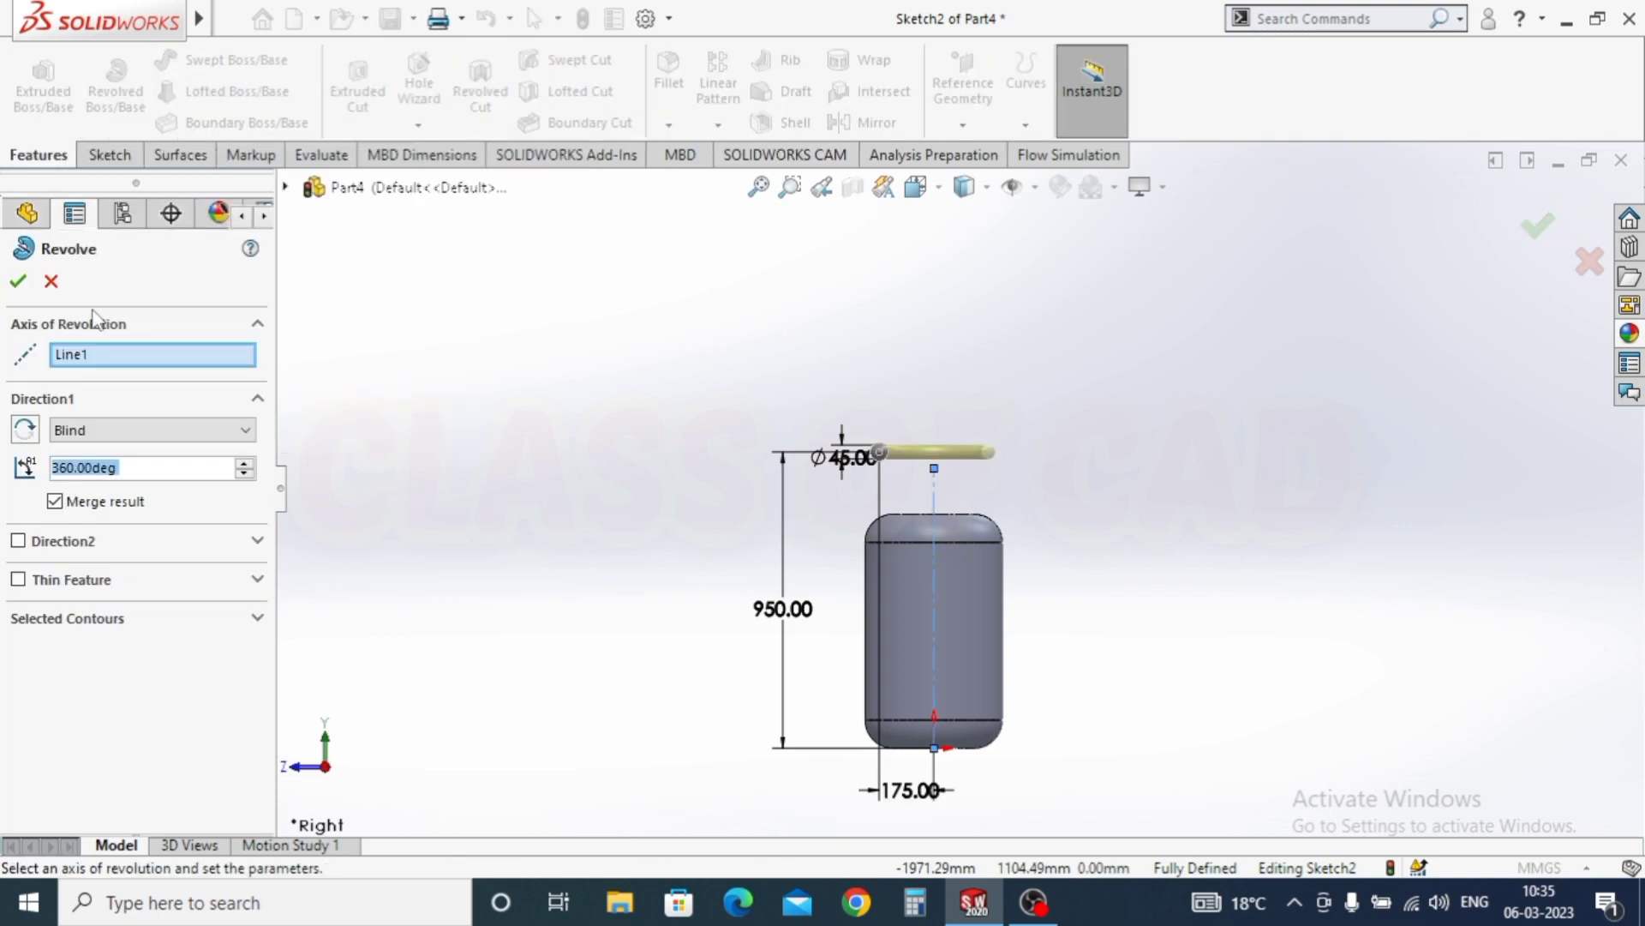
{"action": "left_click", "coordinate": [19, 282]}
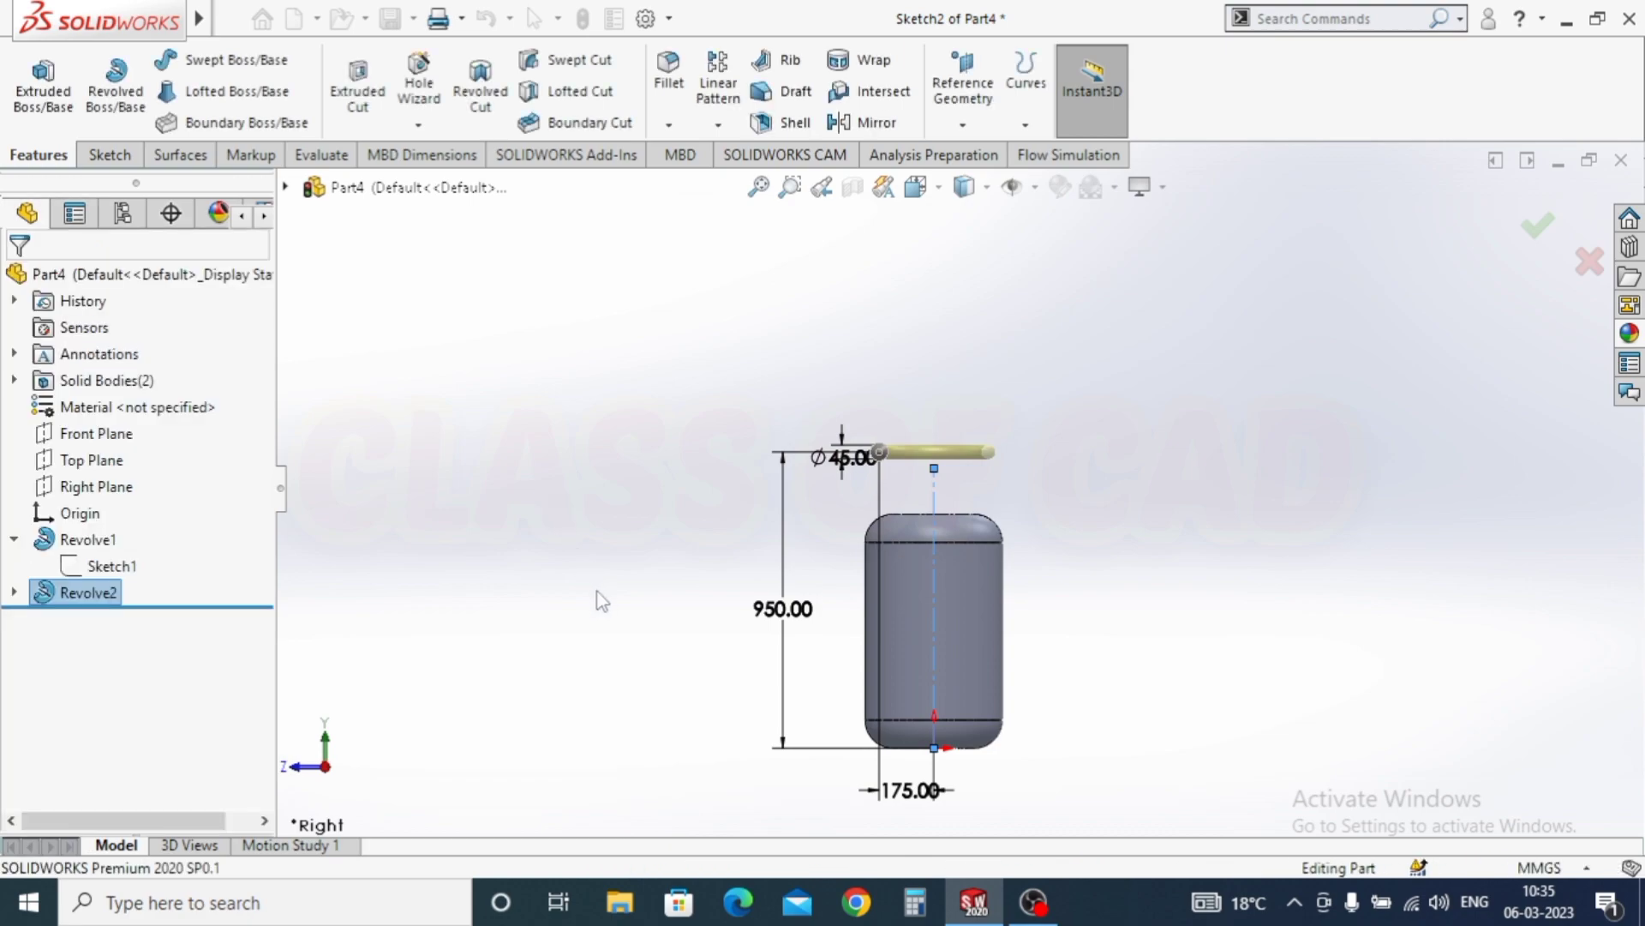
Step: Create a reference plane offset 950 mm upward from the Top Plane, through the ring
{"action": "middle_click_drag", "start_coordinate": [599, 595], "coordinate": [938, 562]}
{"action": "scroll", "coordinate": [929, 542], "scroll_direction": "down", "scroll_amount": 5}
{"action": "left_click", "coordinate": [107, 461]}
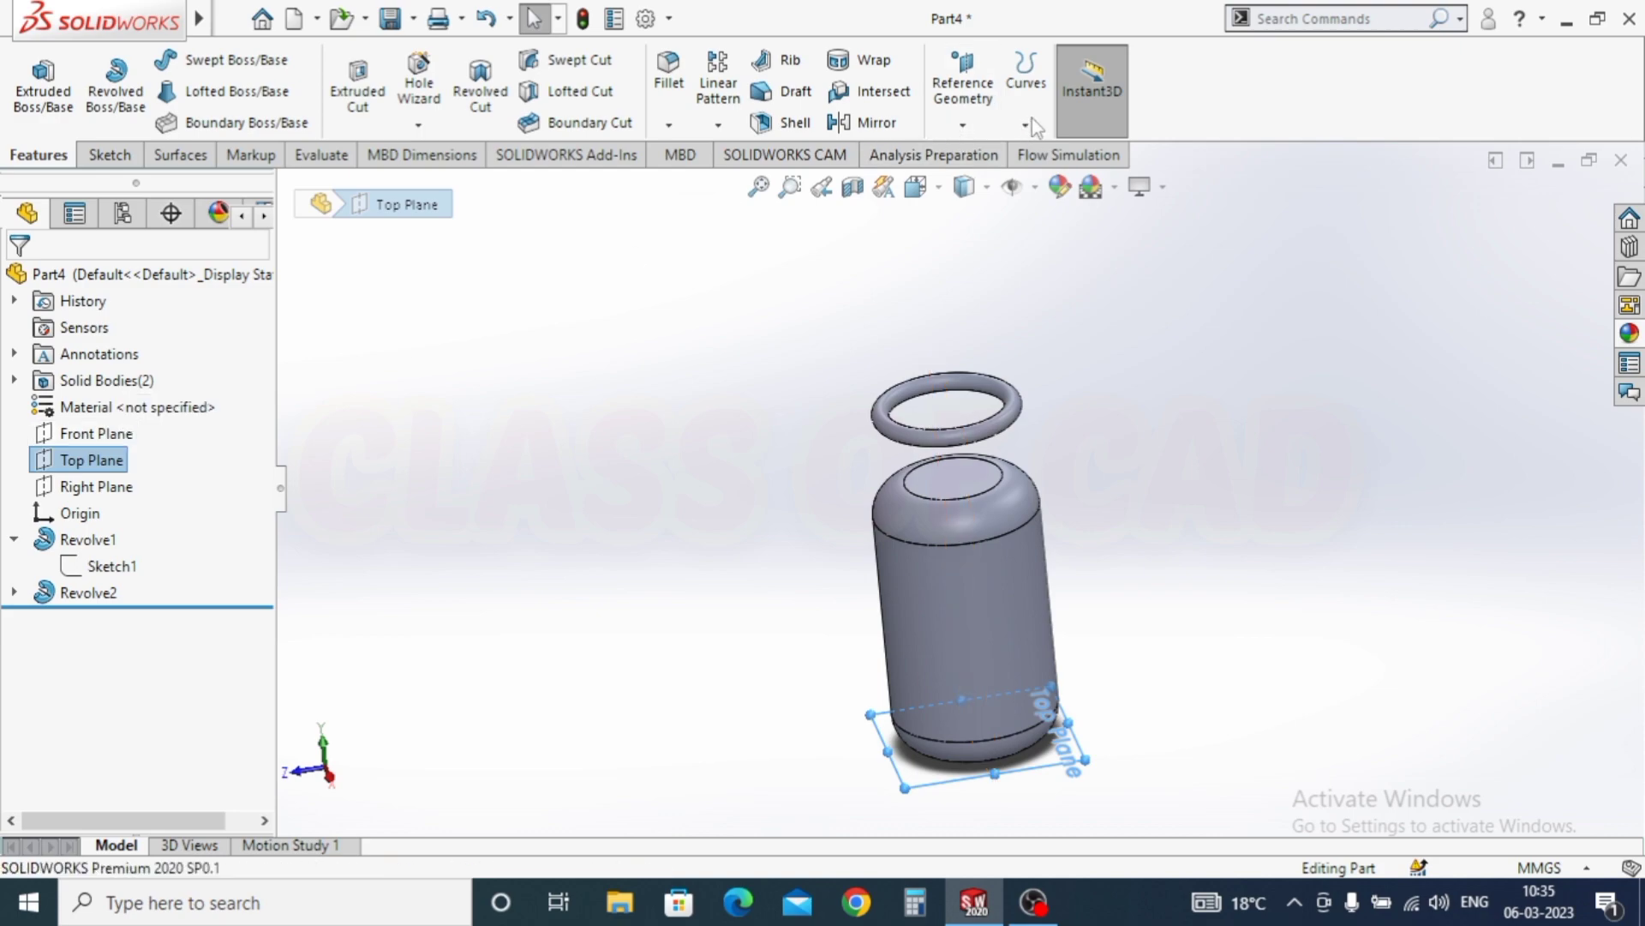
{"action": "left_click", "coordinate": [963, 126]}
{"action": "left_click", "coordinate": [980, 155]}
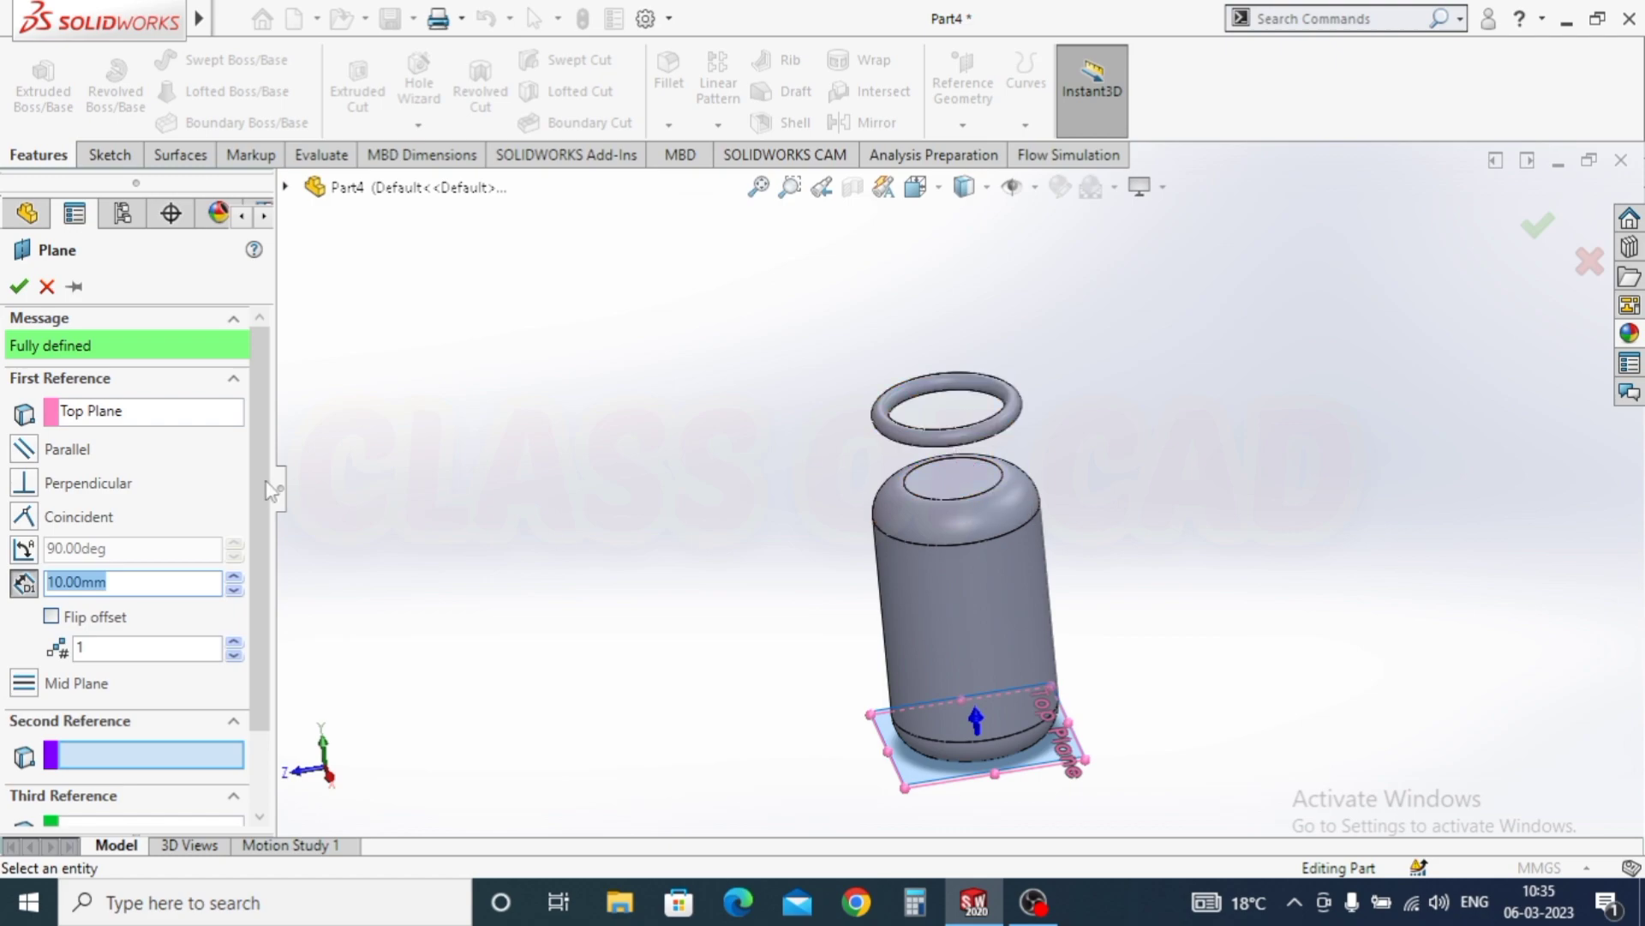
{"action": "type", "text": "950"}
{"action": "scroll", "coordinate": [696, 495], "scroll_direction": "up", "scroll_amount": 3}
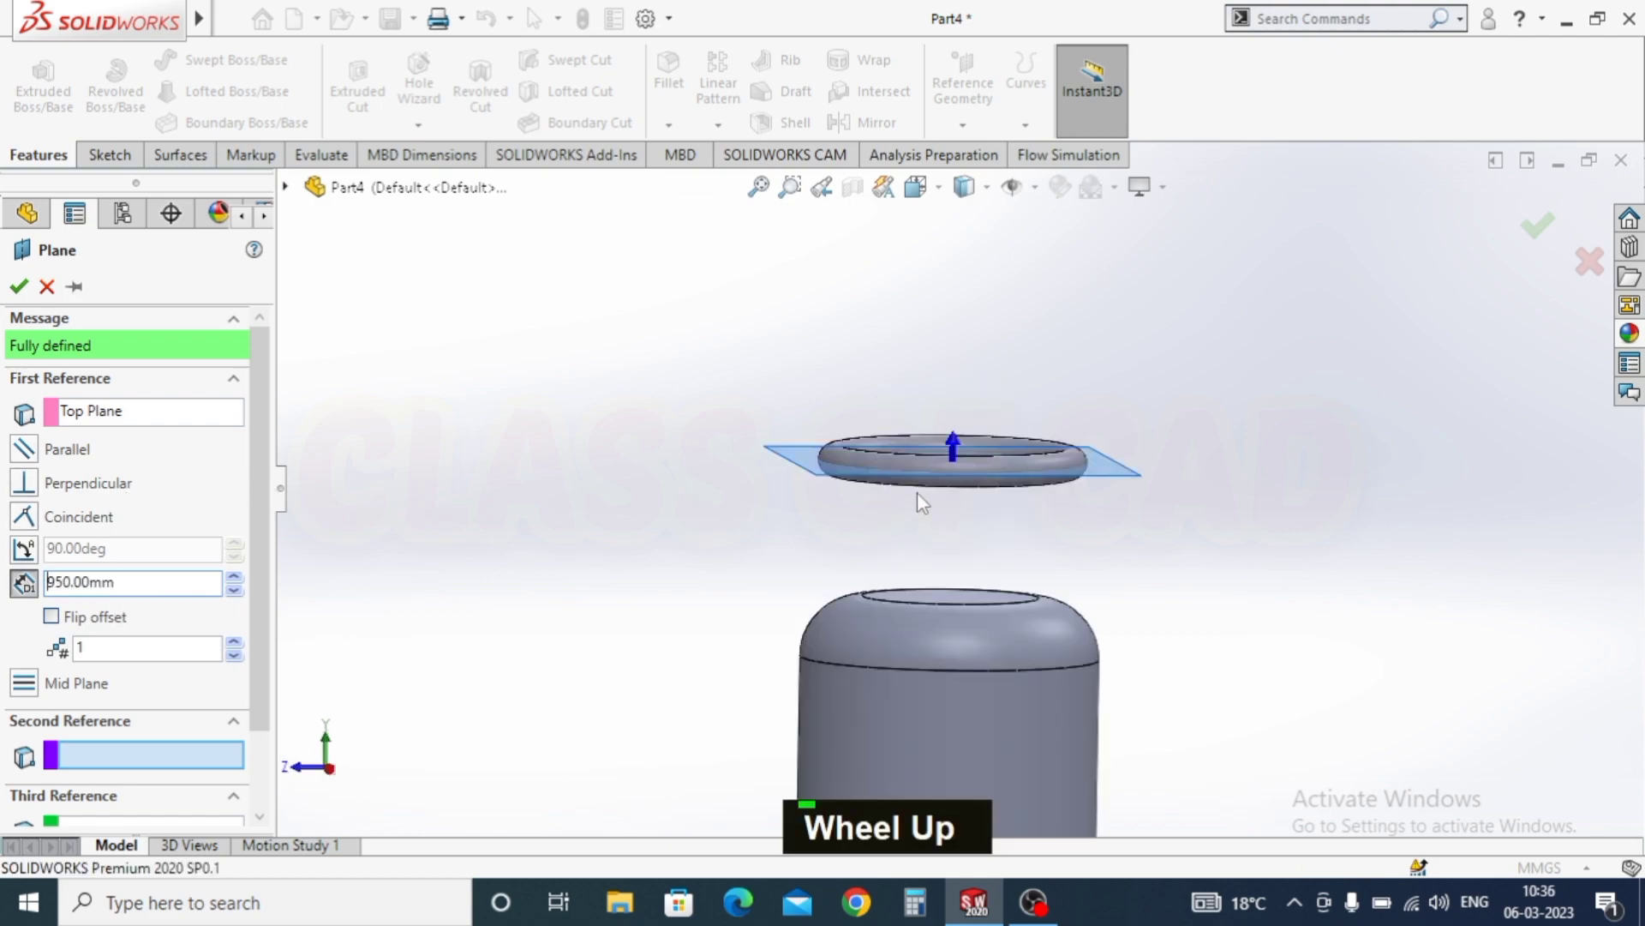
{"action": "right_click", "coordinate": [565, 519]}
{"action": "key", "text": "Escape"}
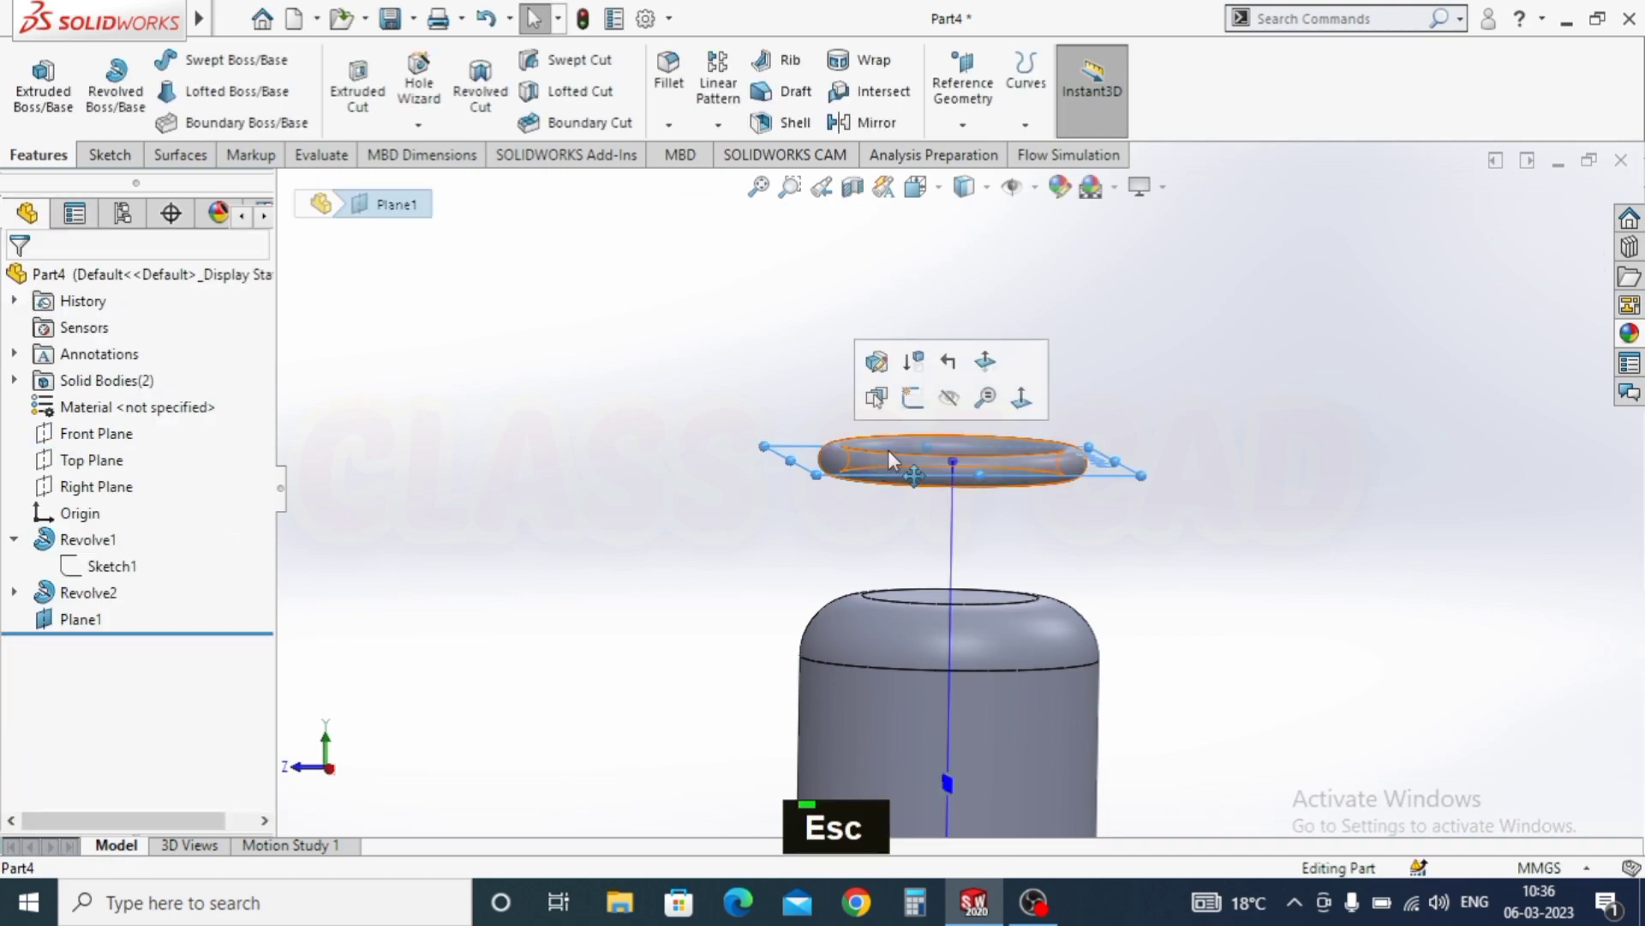
Step: Start a sketch on the offset plane and draw two concentric circles about 367 mm and 346 mm in diameter, centred on the origin
{"action": "left_click", "coordinate": [784, 459]}
{"action": "left_click", "coordinate": [923, 395]}
{"action": "key", "text": "ctrl+8"}
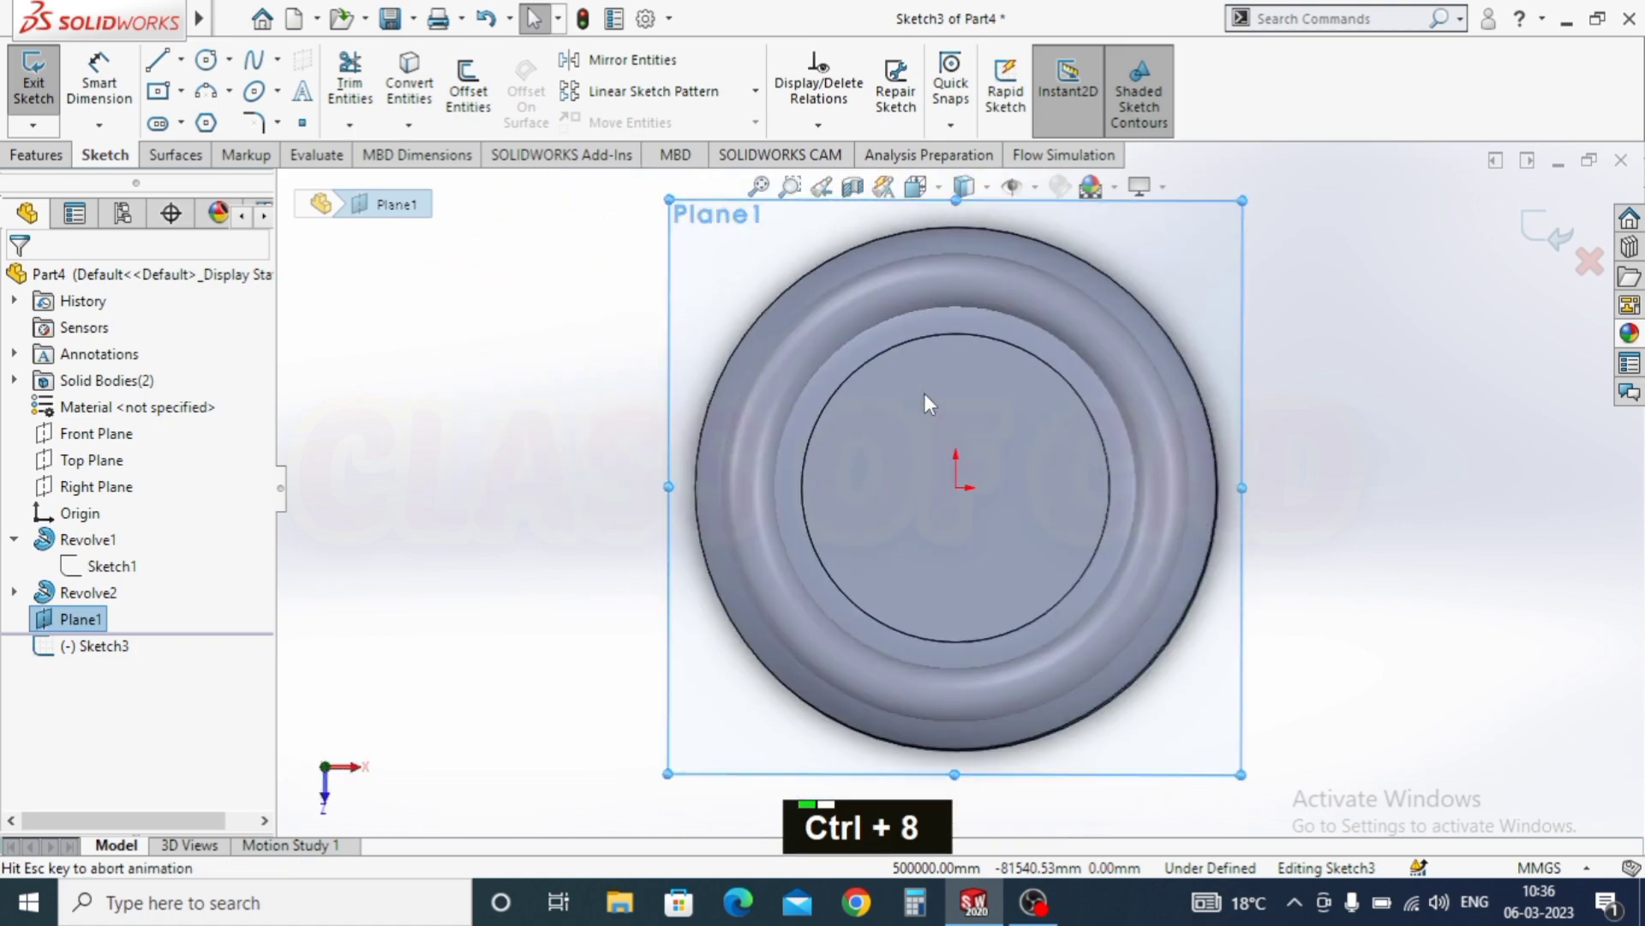
{"action": "left_click", "coordinate": [206, 61]}
{"action": "left_click", "coordinate": [958, 488]}
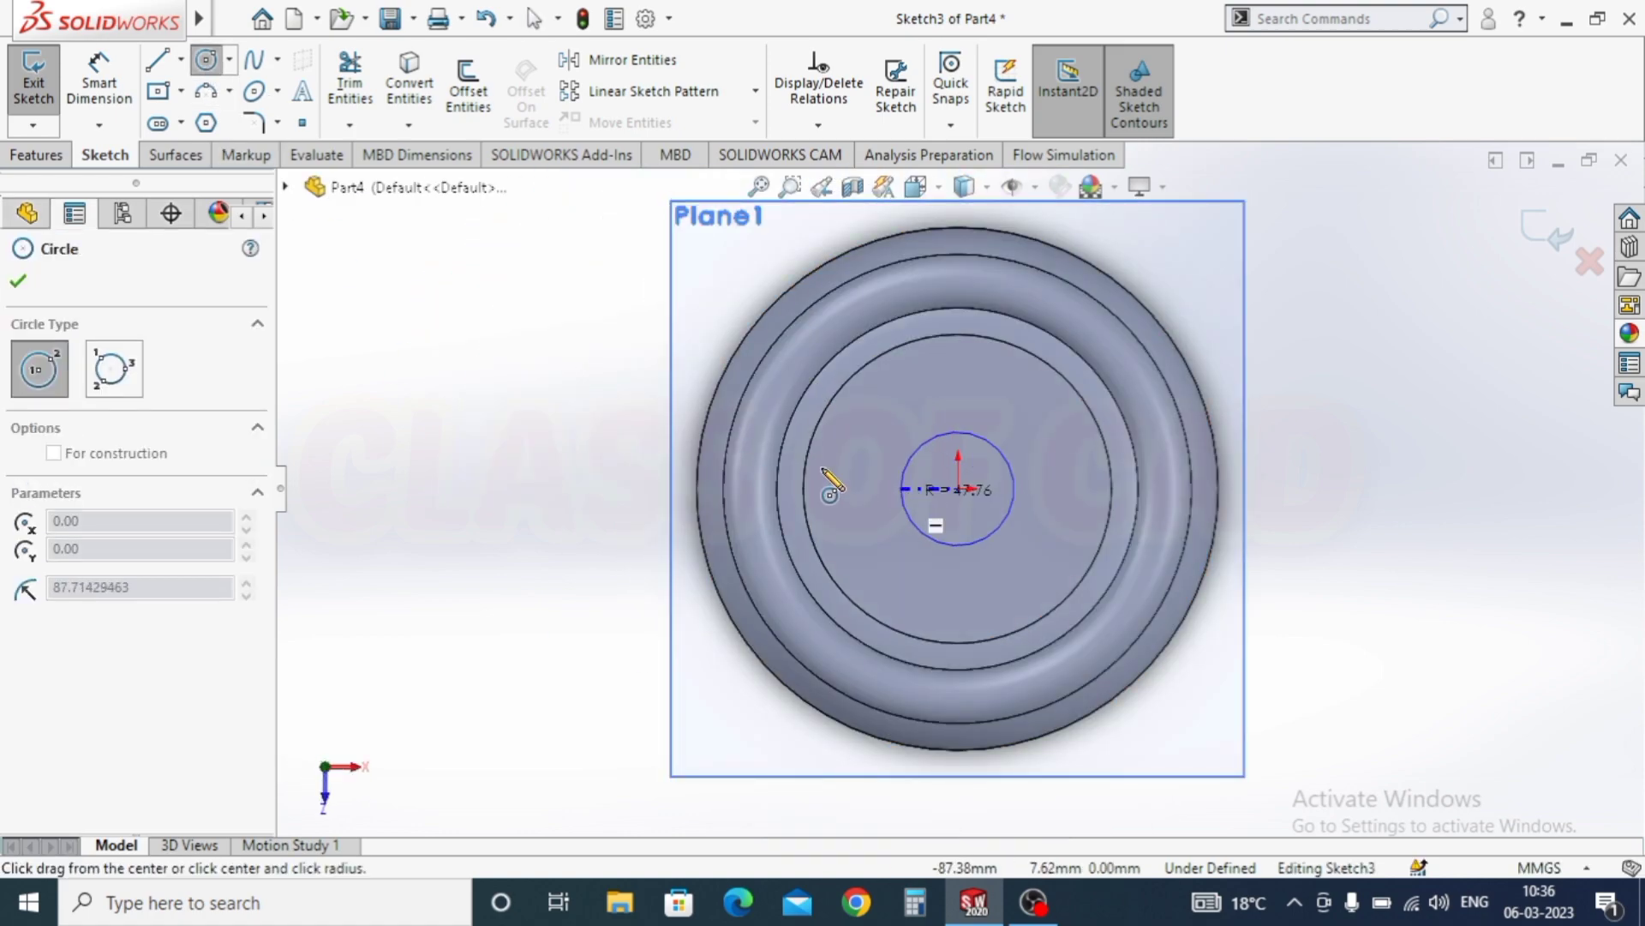
{"action": "left_click", "coordinate": [745, 447]}
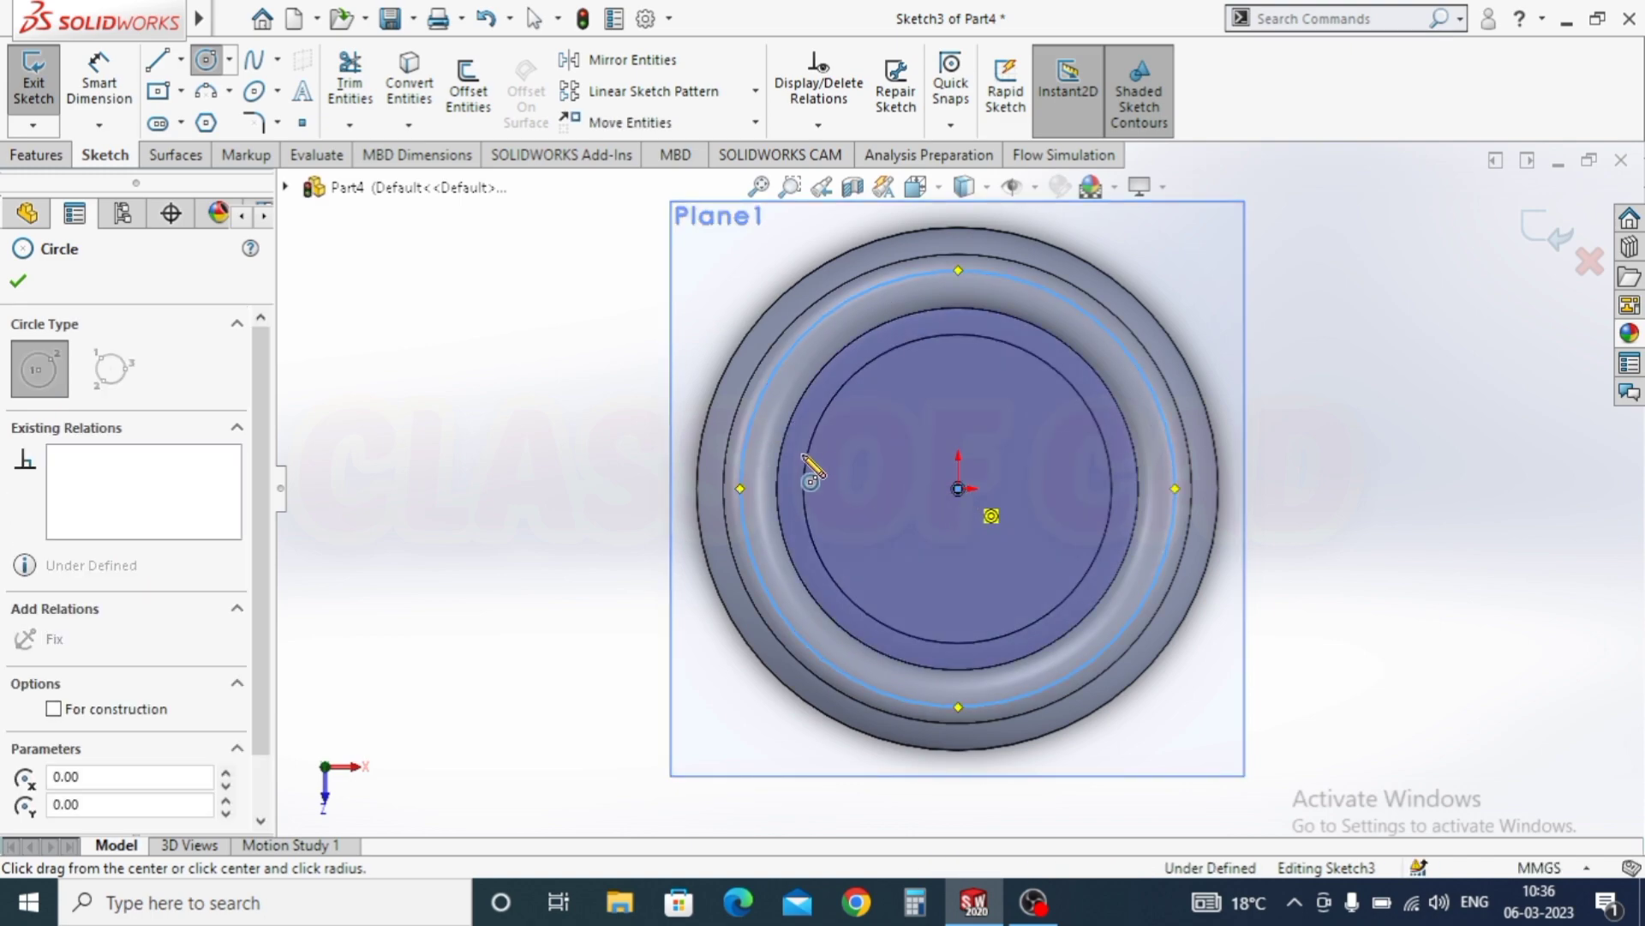
{"action": "left_click", "coordinate": [958, 489]}
{"action": "left_click", "coordinate": [758, 447]}
Step: Dimension the inner circle's diameter to 348 mm
{"action": "left_click", "coordinate": [113, 93]}
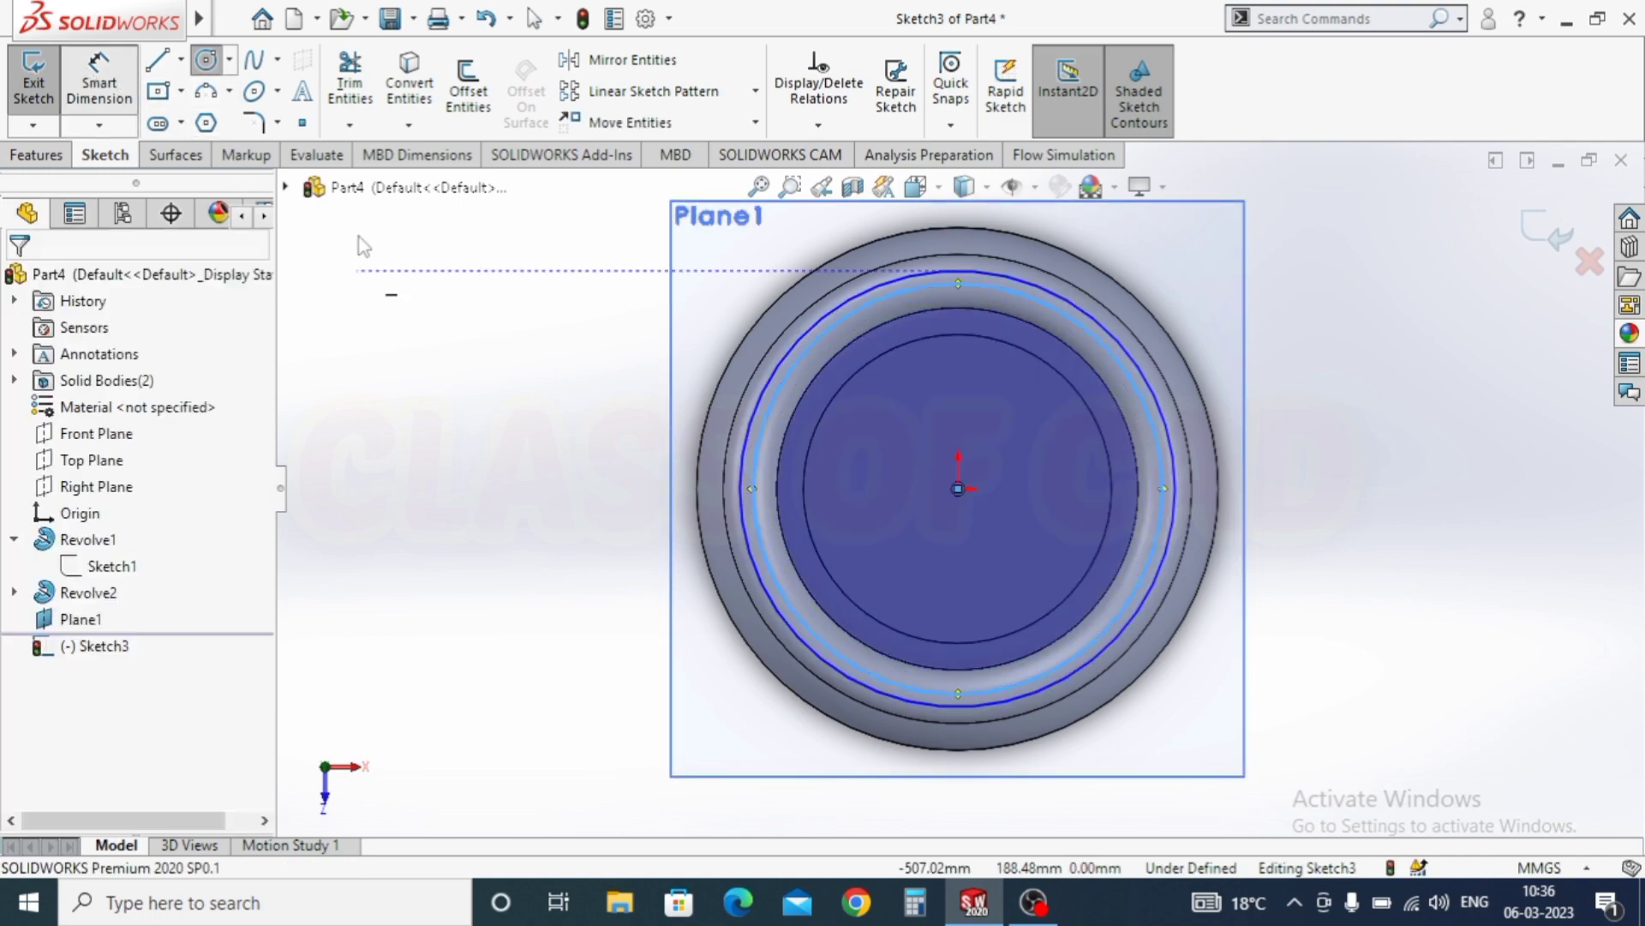
{"action": "left_click", "coordinate": [578, 441]}
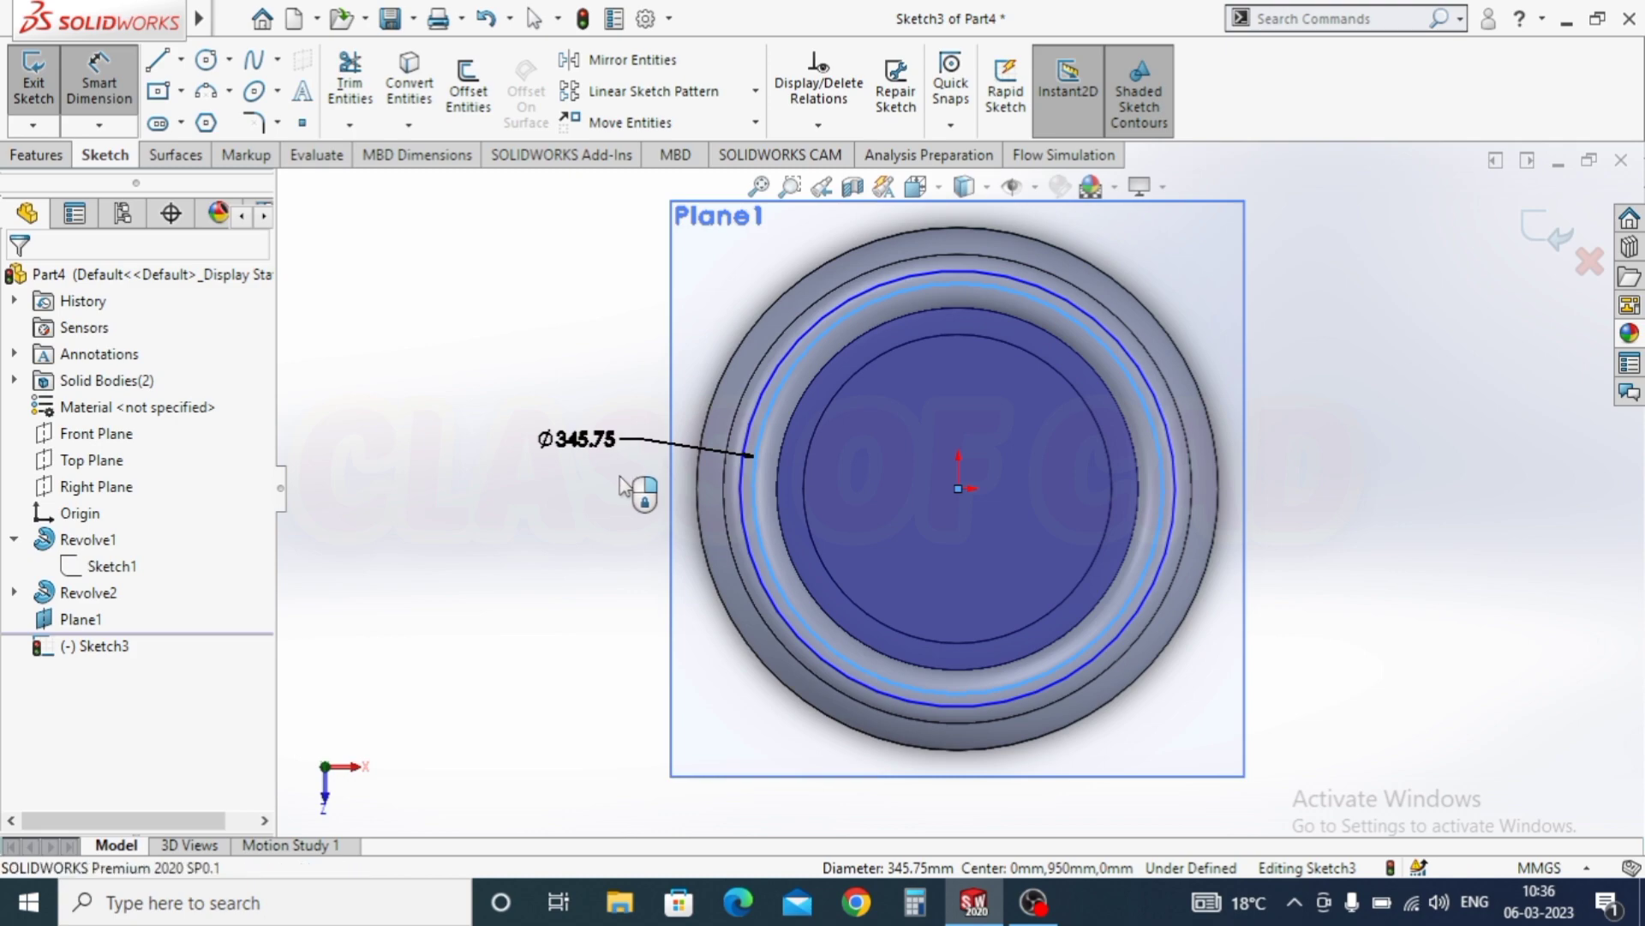
{"action": "type", "text": "348"}
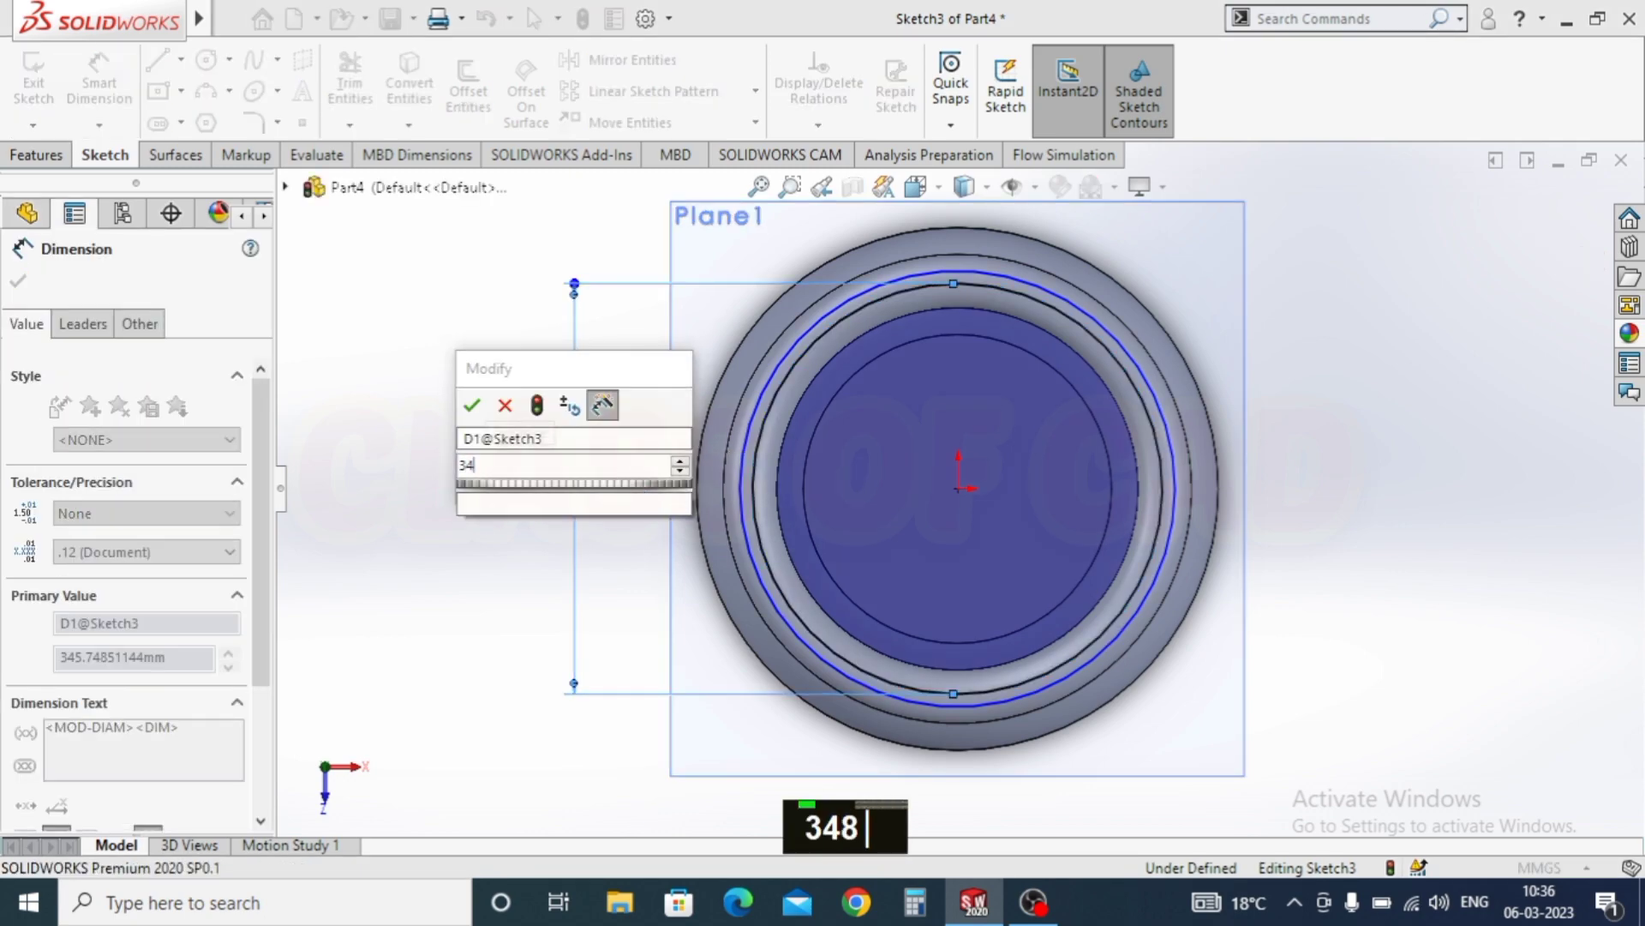
{"action": "key", "text": "Return"}
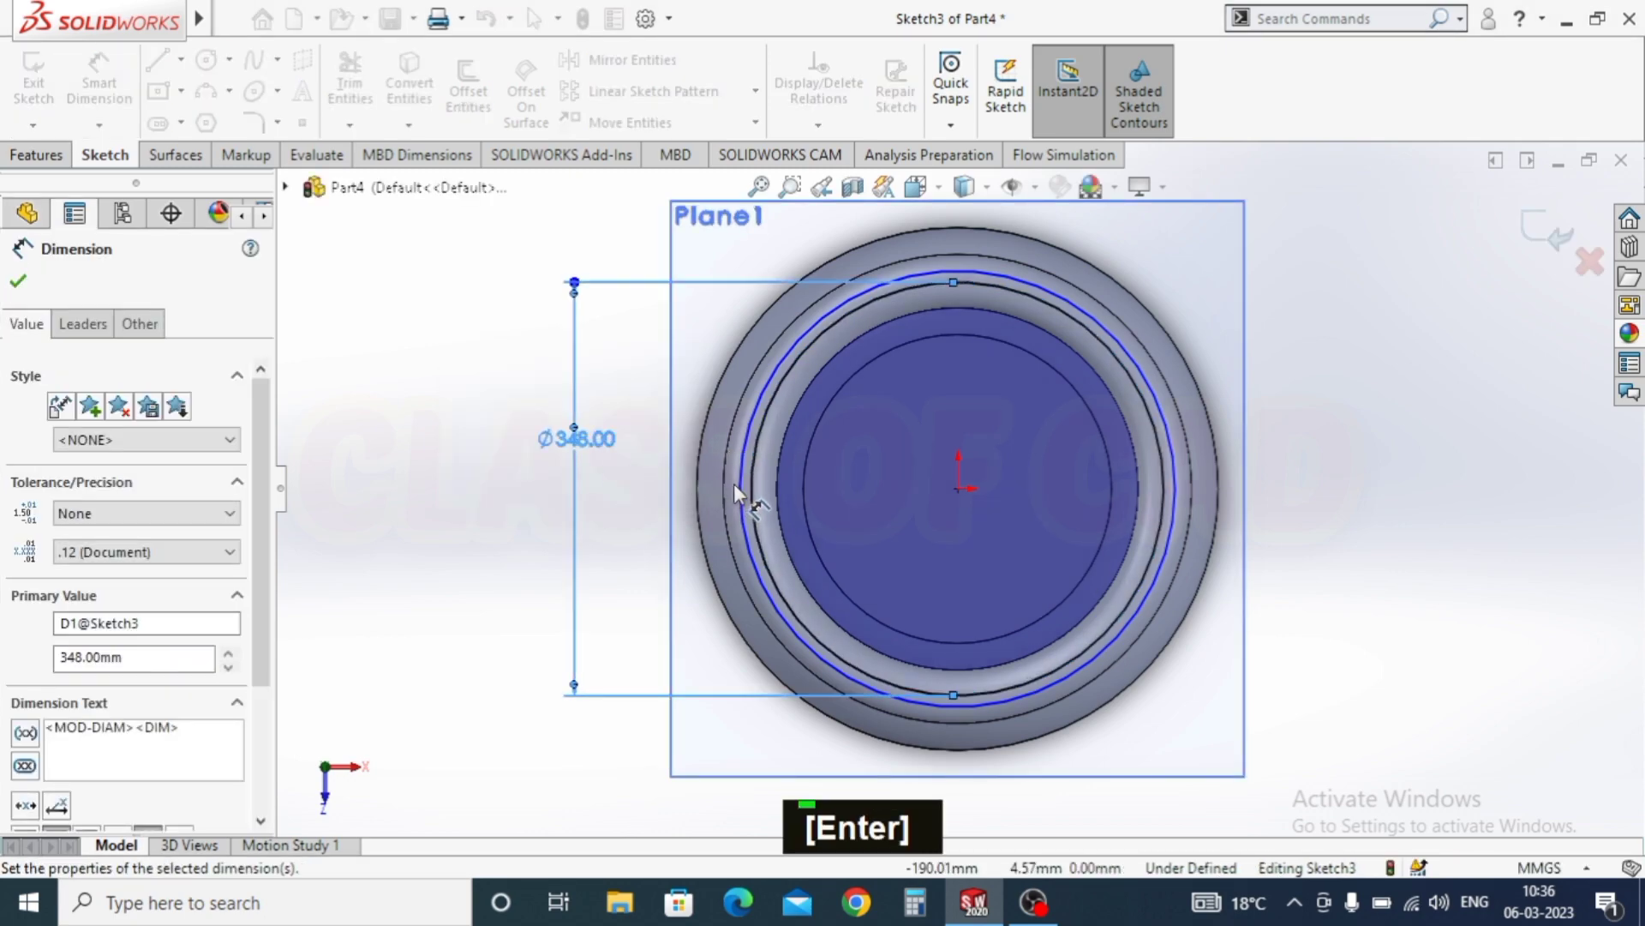
Step: Dimension the outer circle's diameter to 365 mm
{"action": "left_click", "coordinate": [742, 485]}
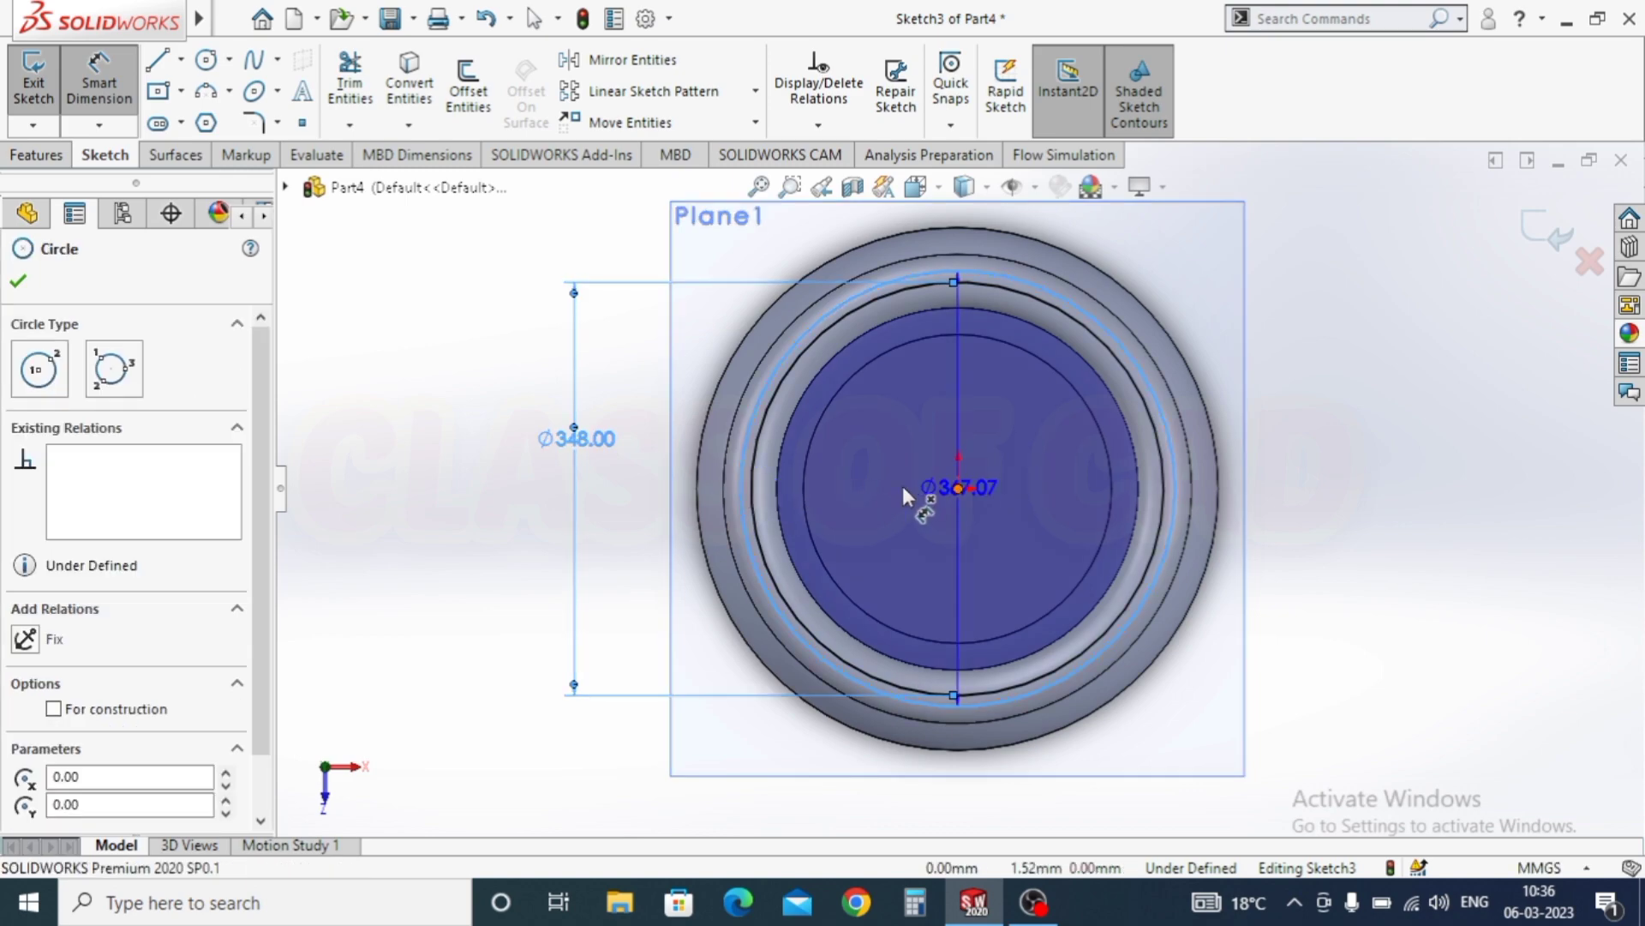
{"action": "left_click", "coordinate": [484, 513]}
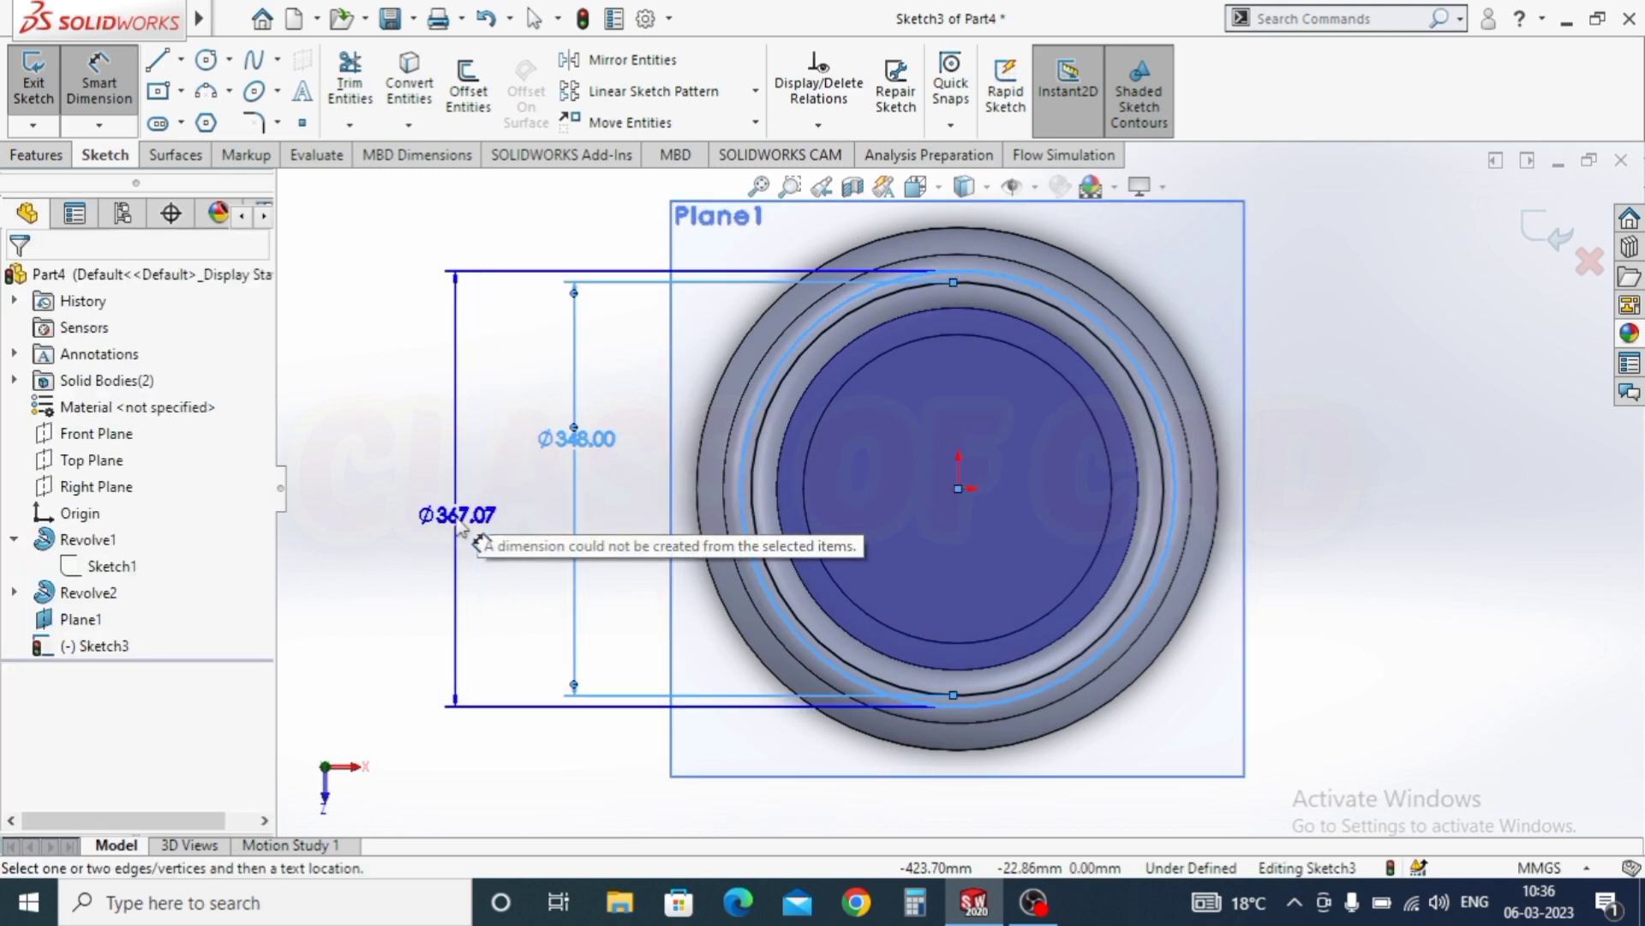
{"action": "left_click", "coordinate": [439, 459]}
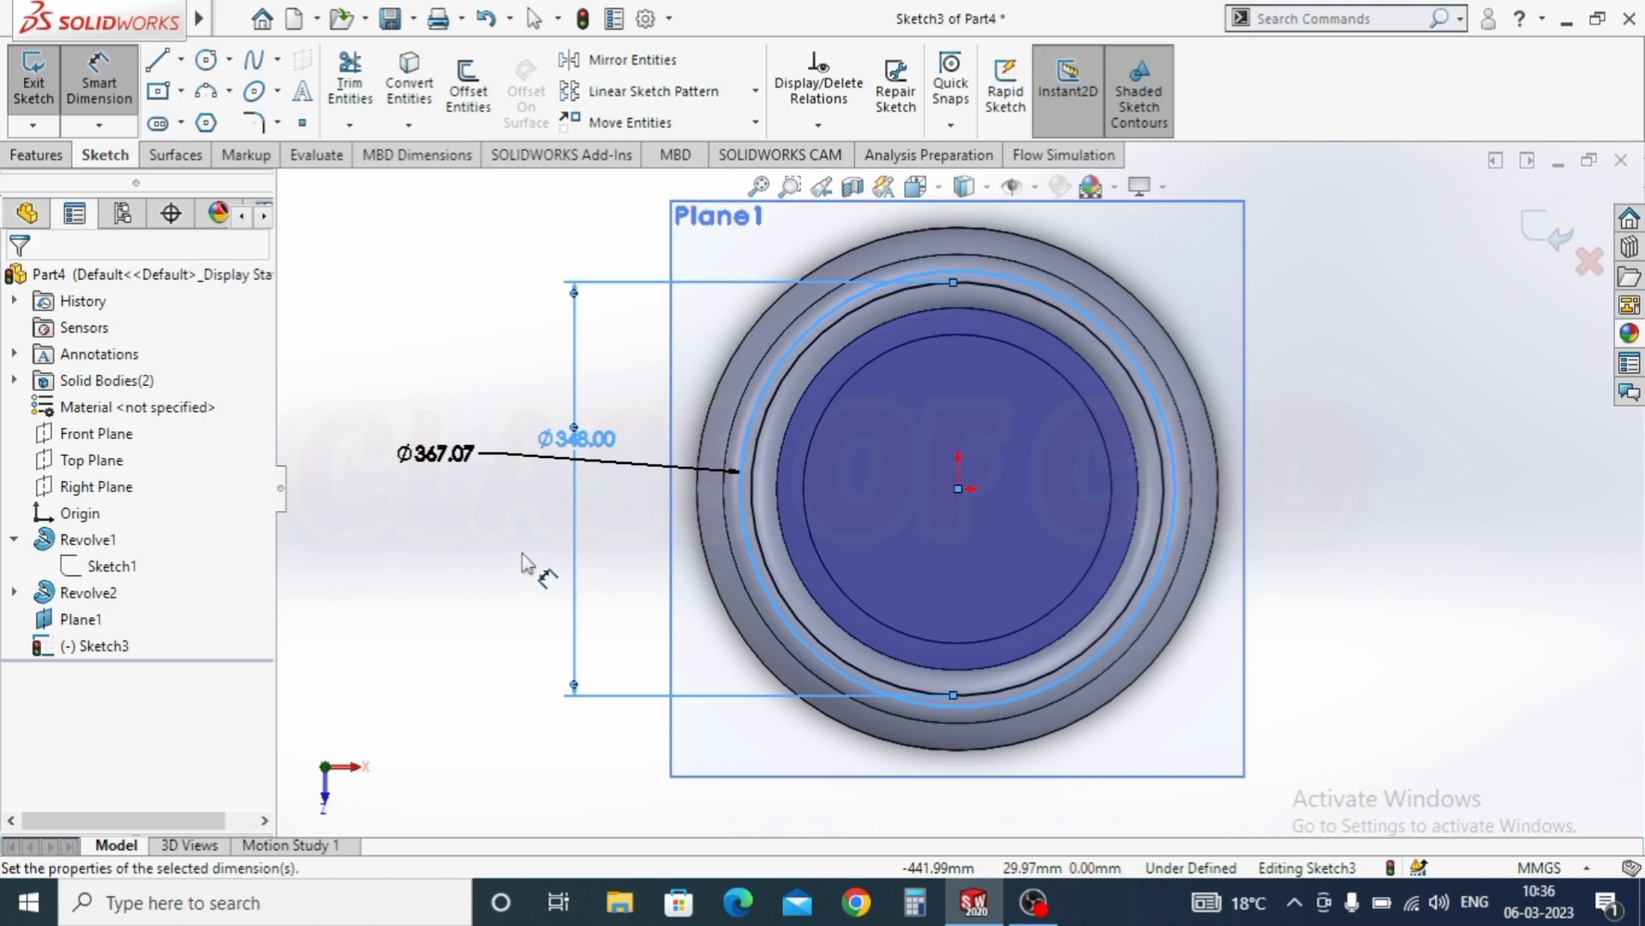
{"action": "type", "text": "365"}
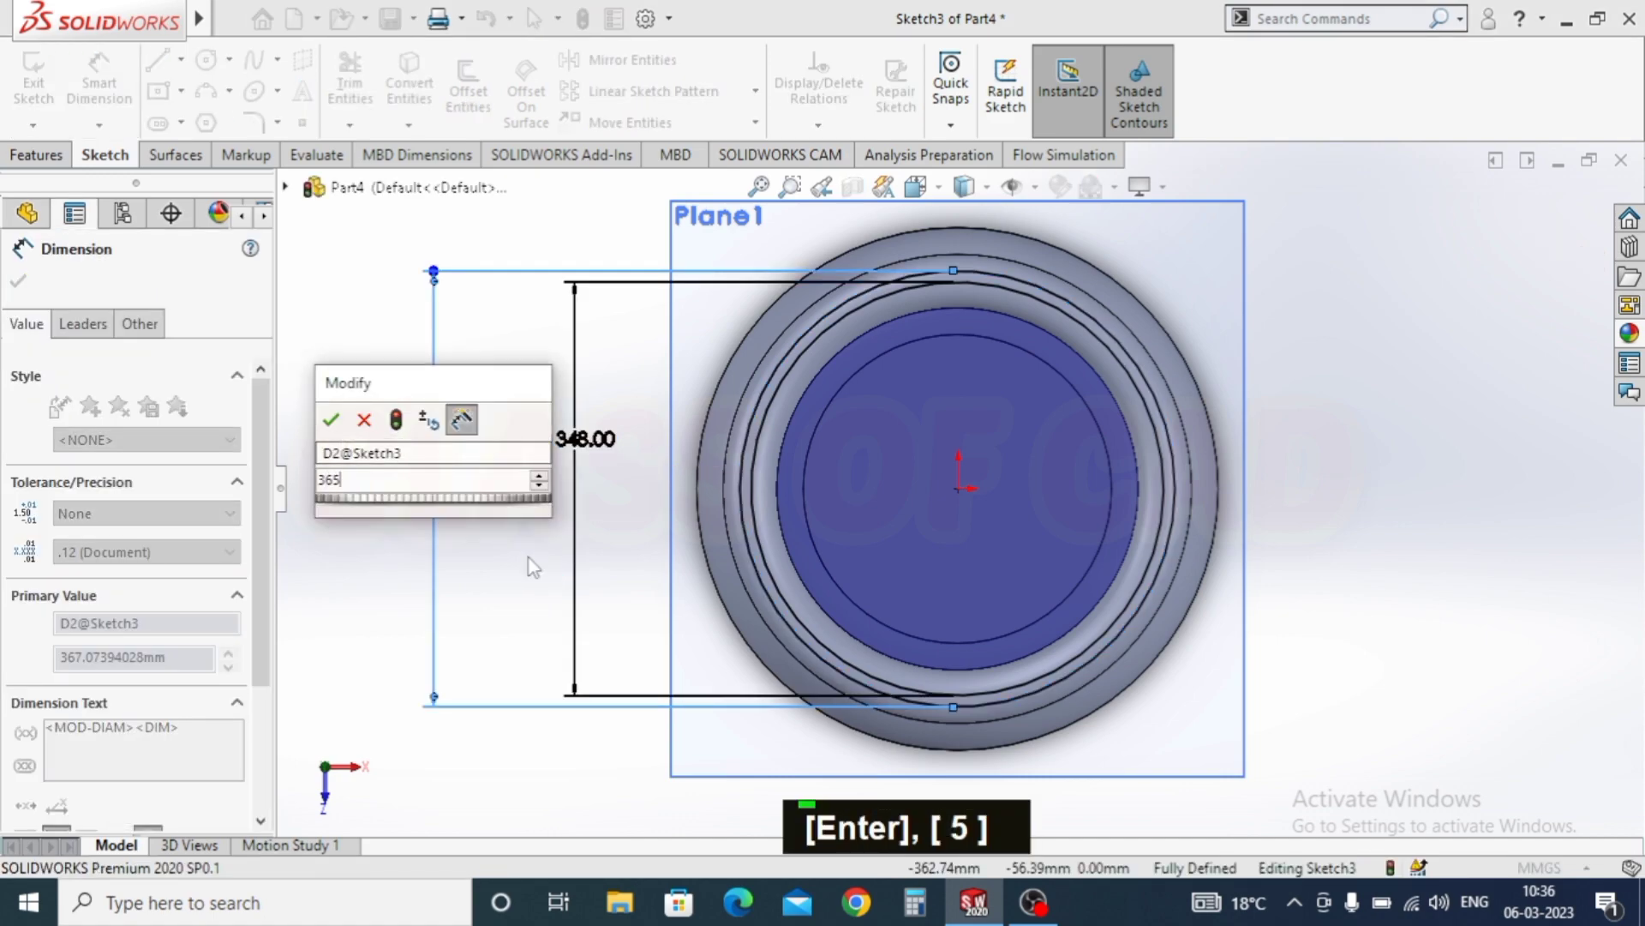
{"action": "key", "text": "Return"}
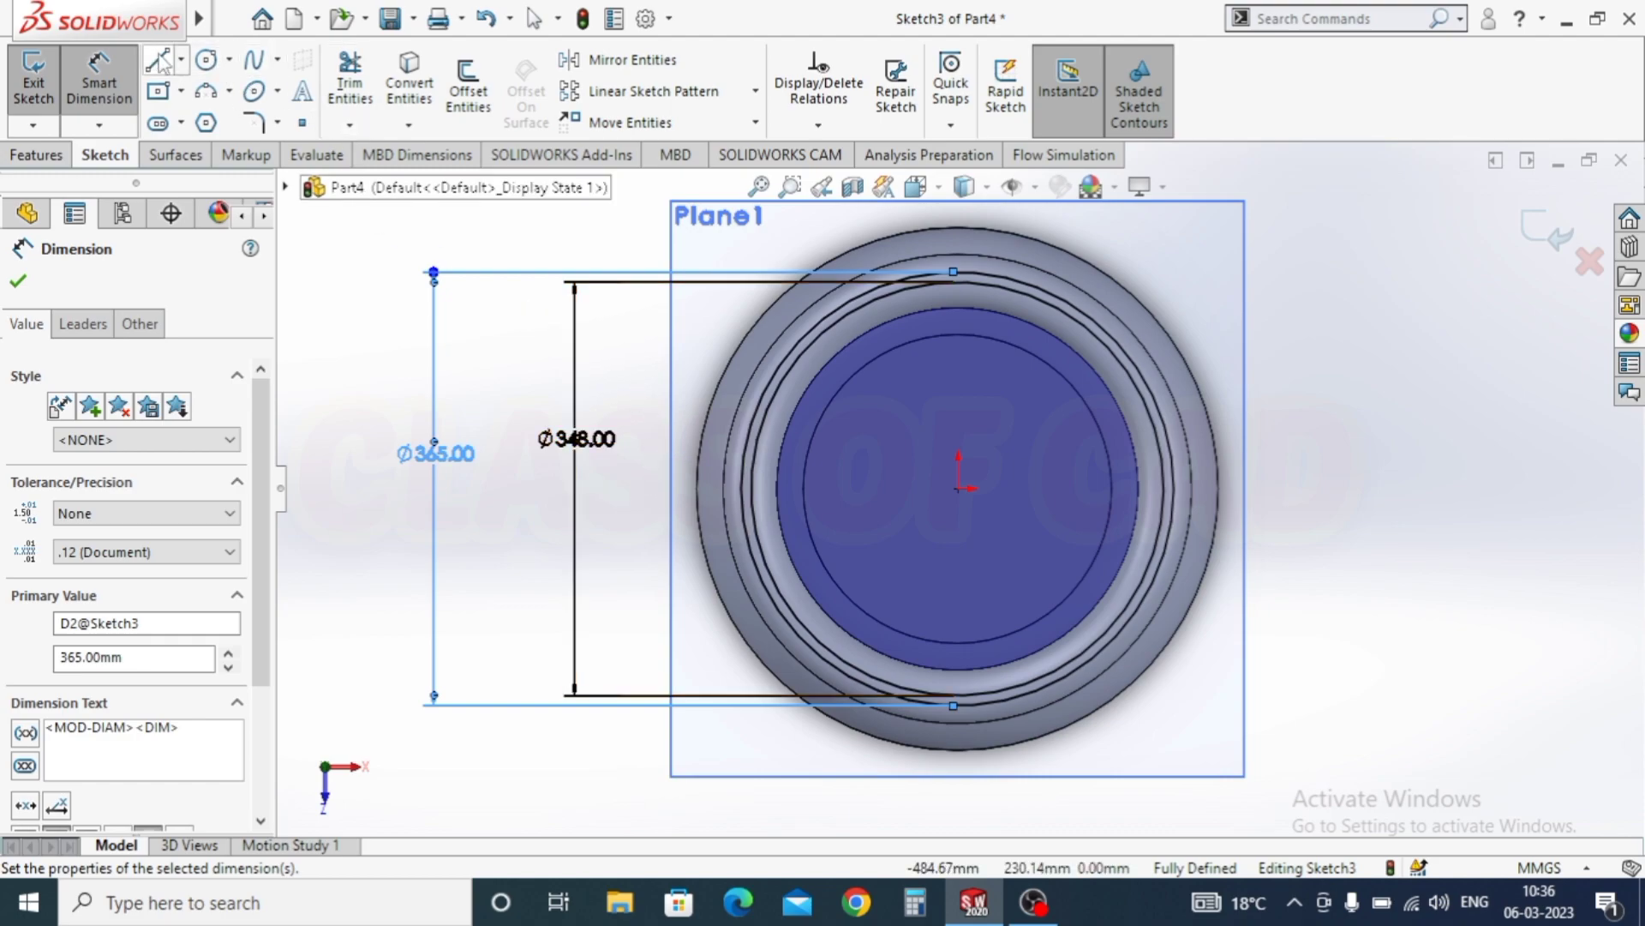
Step: Draw a vertical line from the origin upward to a point beyond both circles and the tank's outline
{"action": "key", "text": "l"}
{"action": "left_click", "coordinate": [958, 488]}
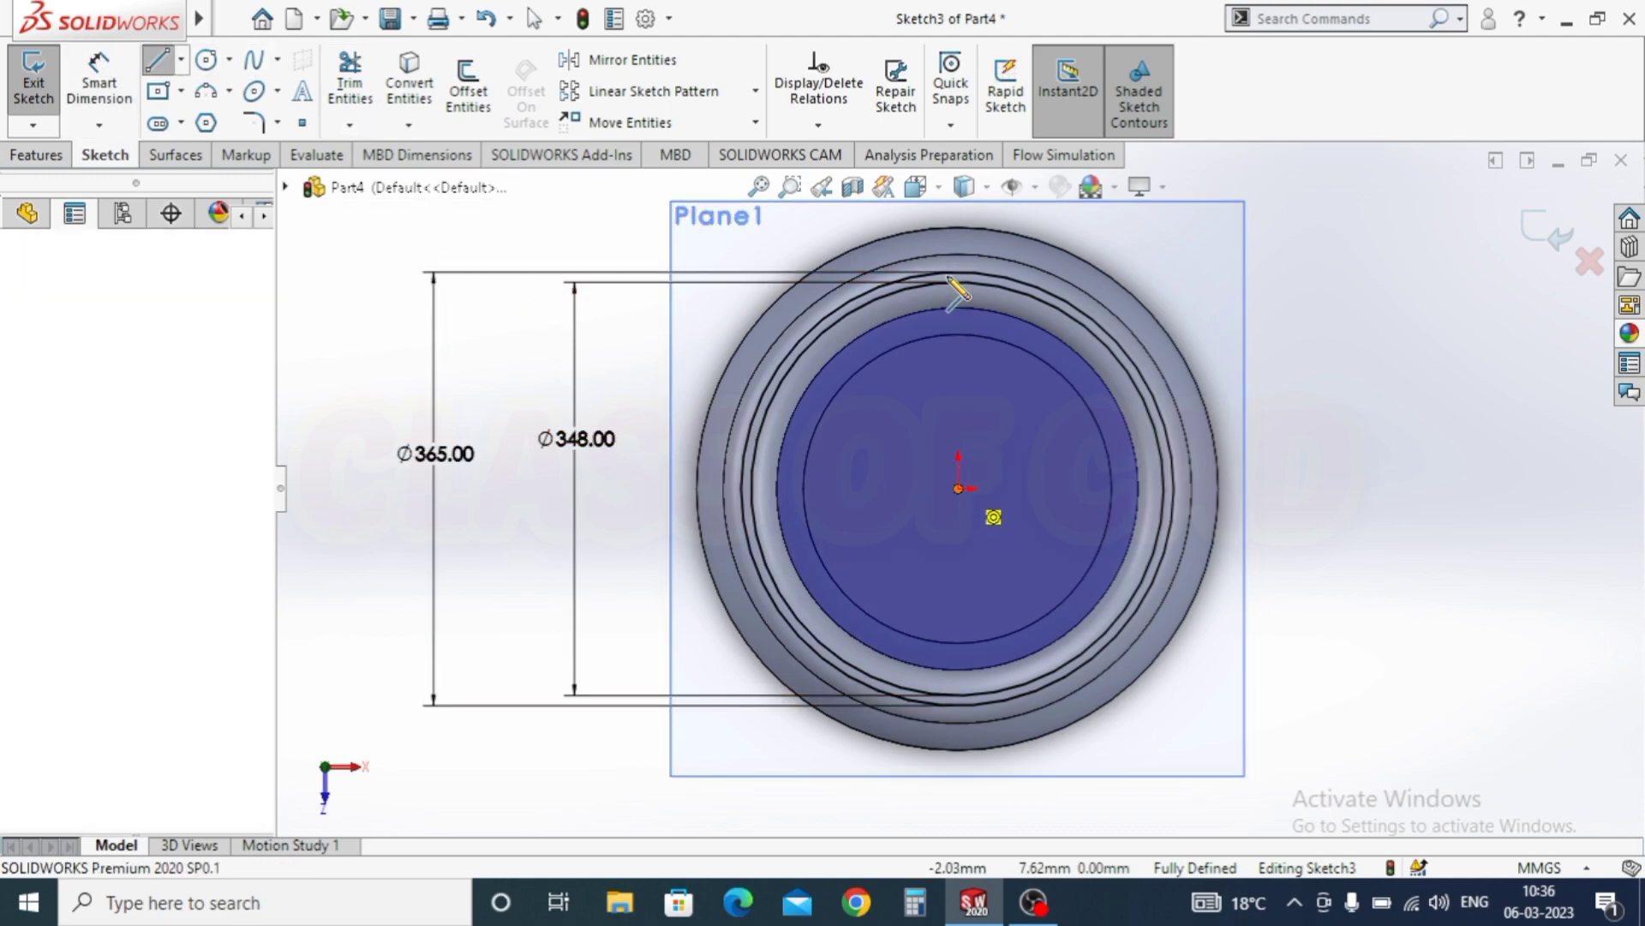
{"action": "left_click", "coordinate": [958, 211]}
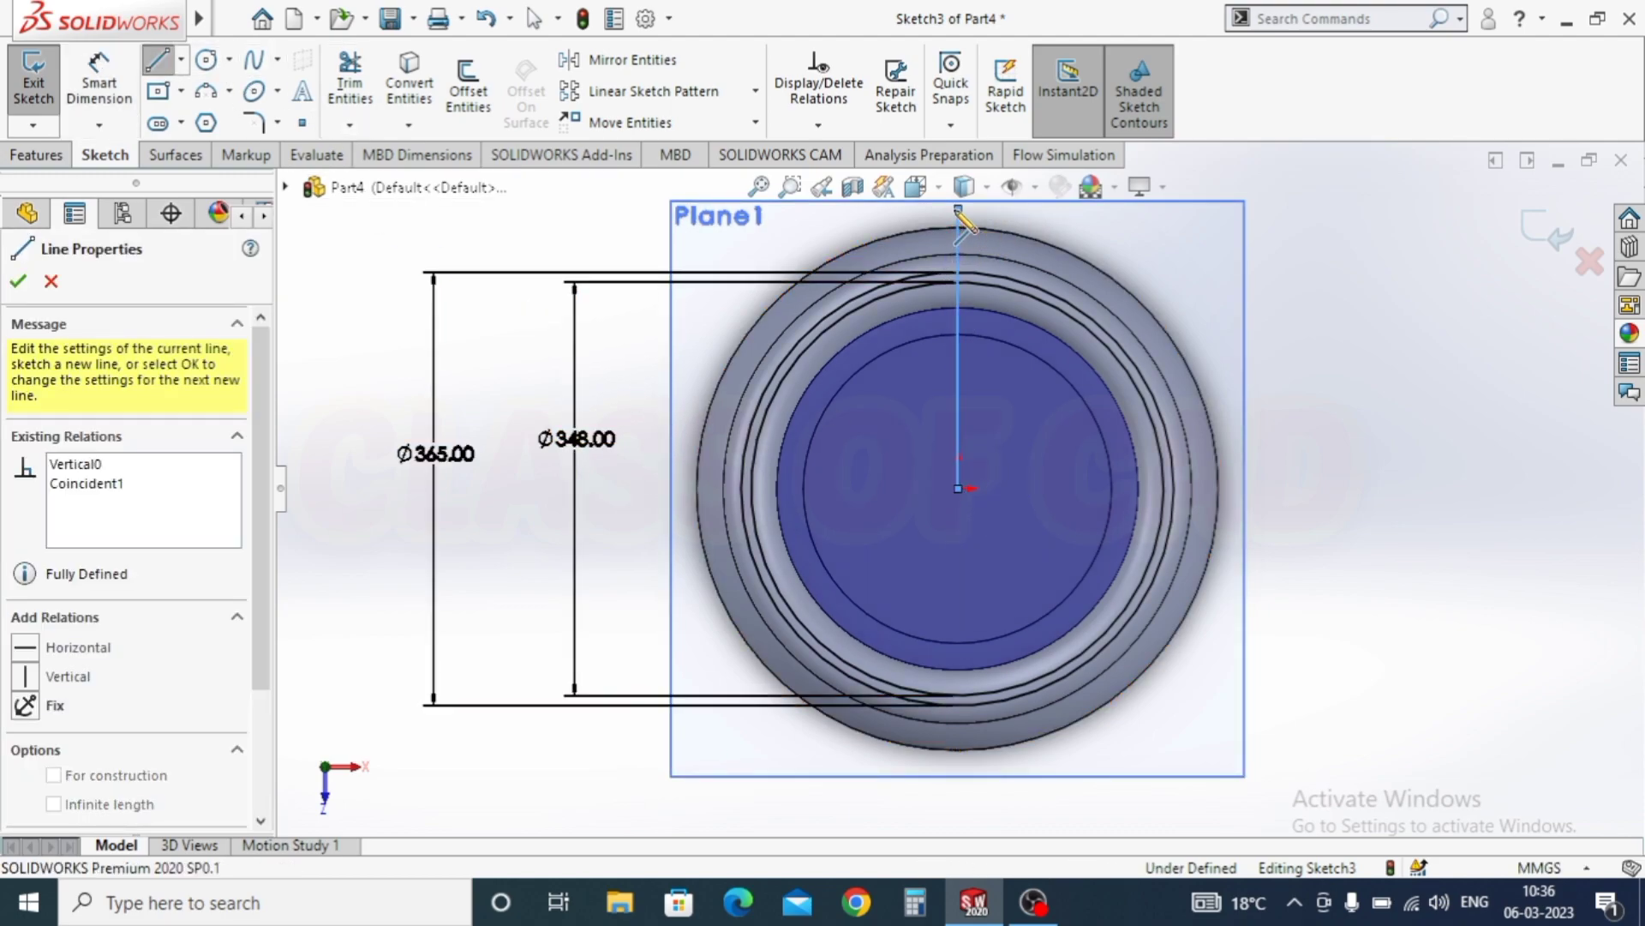
{"action": "key", "text": "Escape"}
{"action": "key", "text": "Escape"}
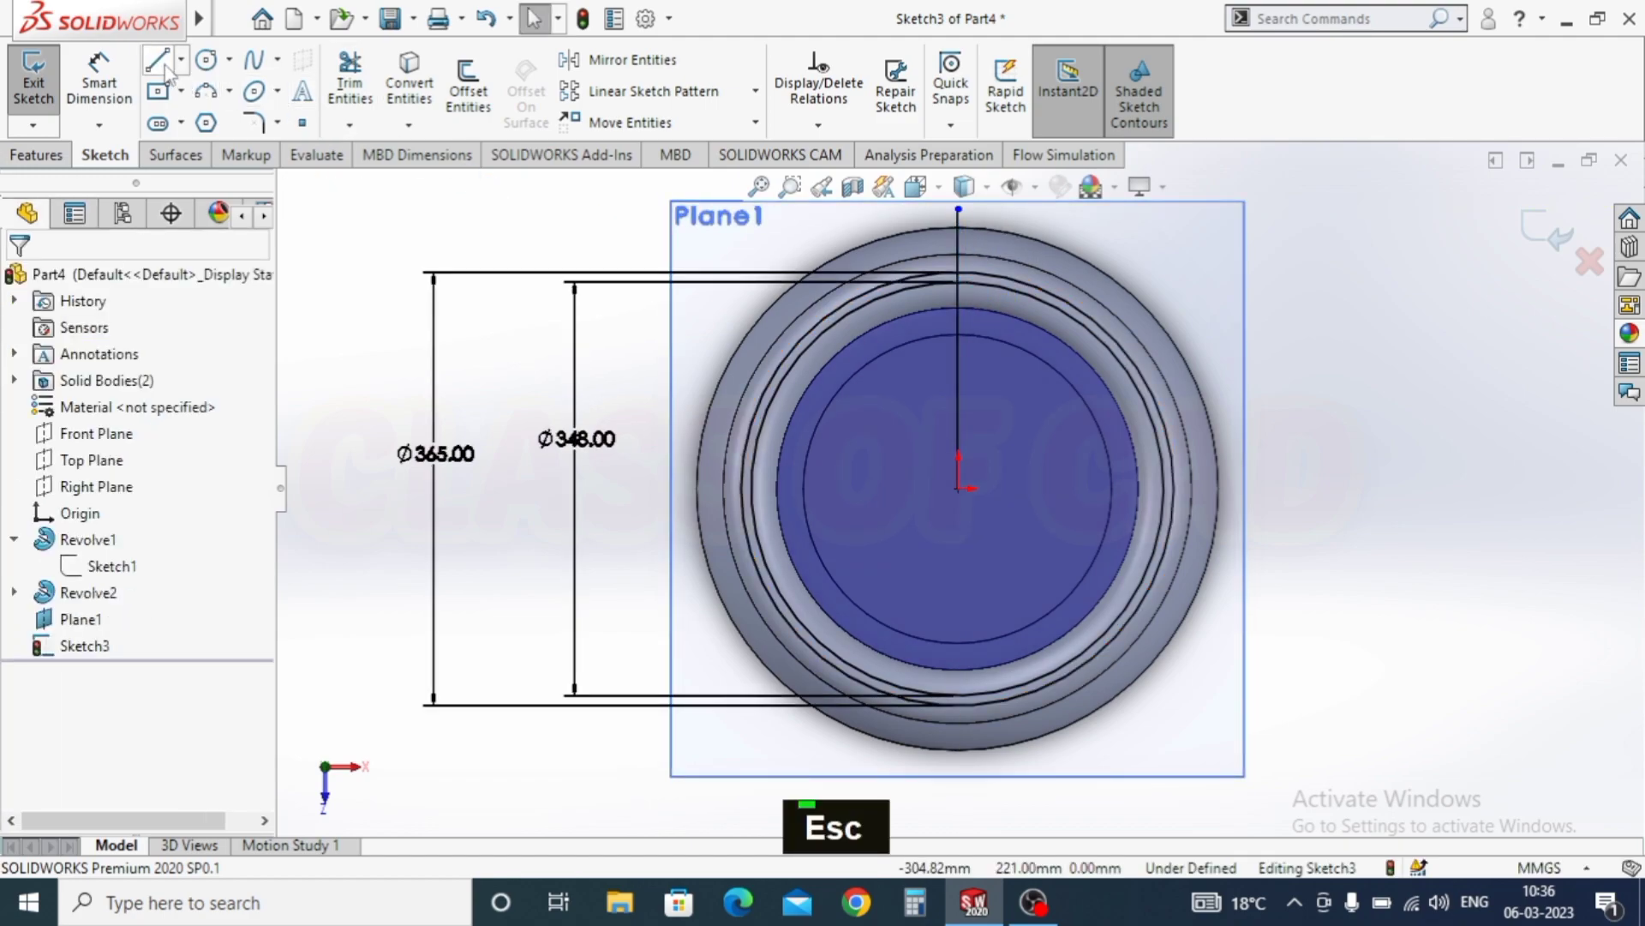
Step: Draw a slanted line about 265 mm long from the origin, up and to the right at about 51 degrees
{"action": "key", "text": "l"}
{"action": "left_click", "coordinate": [958, 489]}
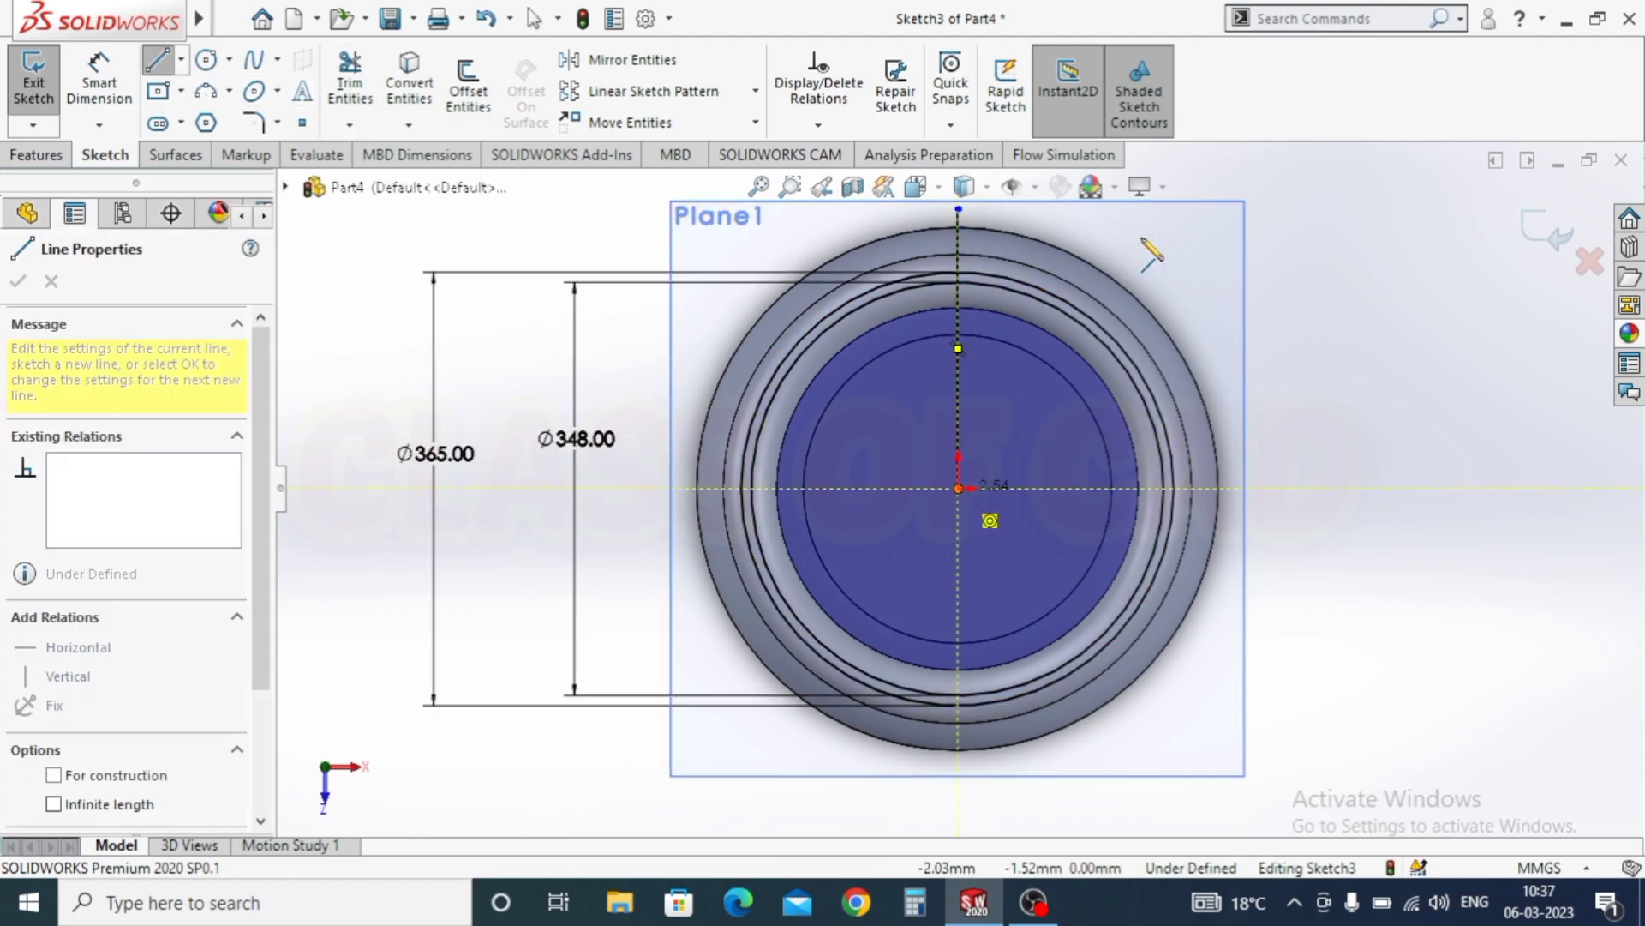
{"action": "key", "text": "Escape"}
{"action": "key", "text": "Escape"}
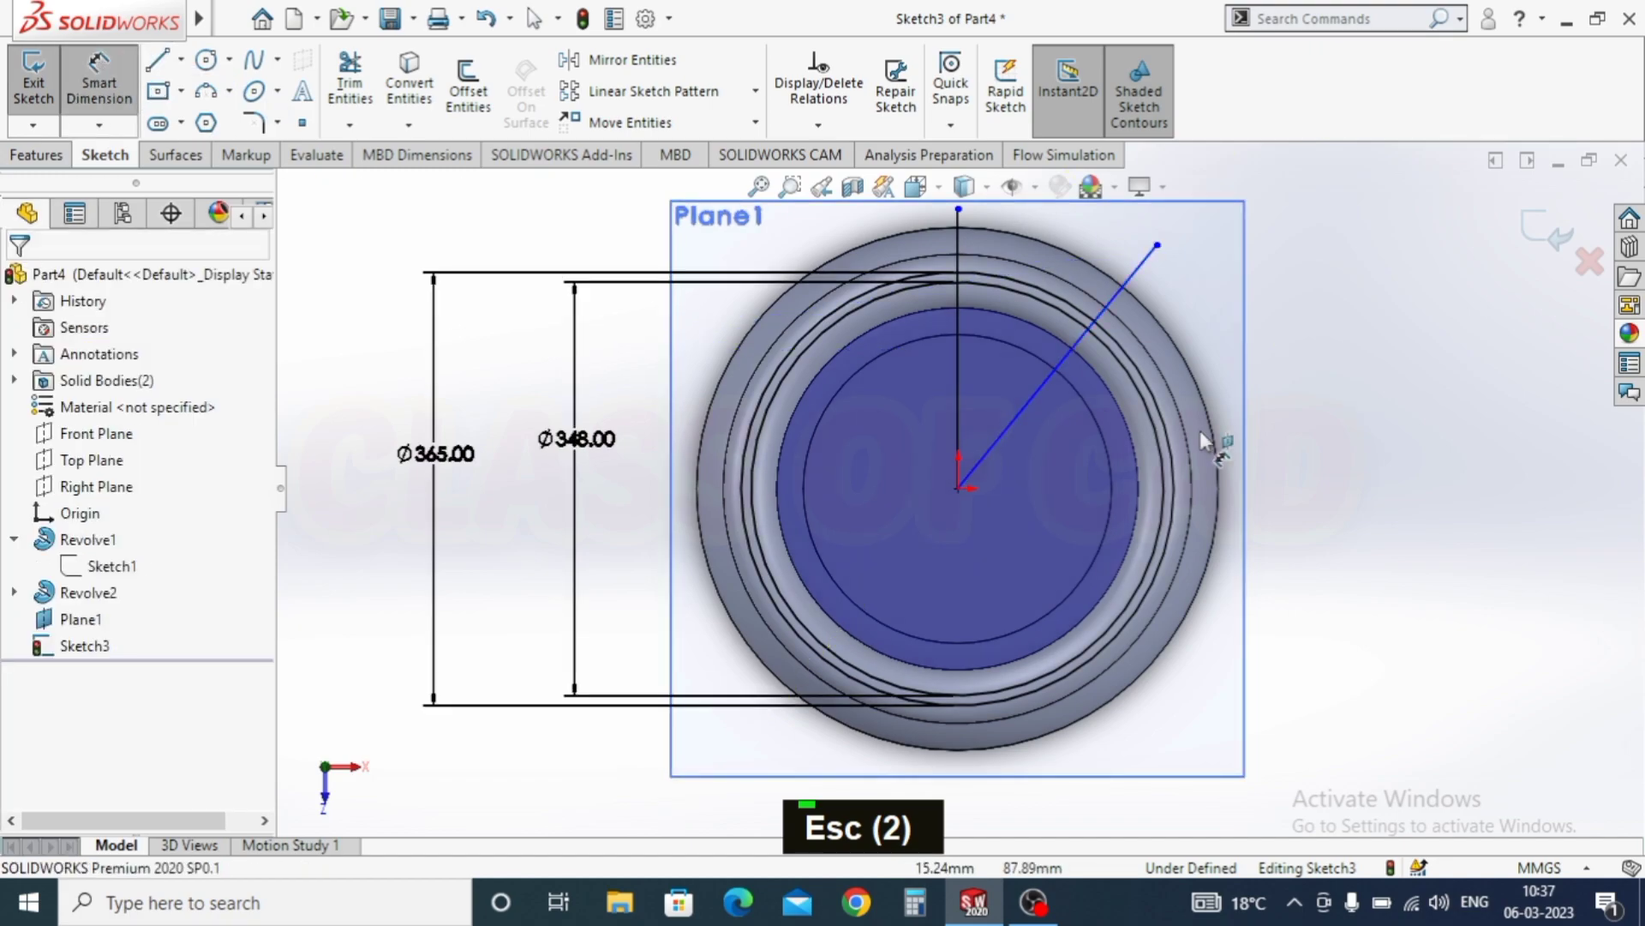
Step: Dimension the angle between the vertical line and the slanted line to 40 degrees
{"action": "left_click", "coordinate": [998, 398]}
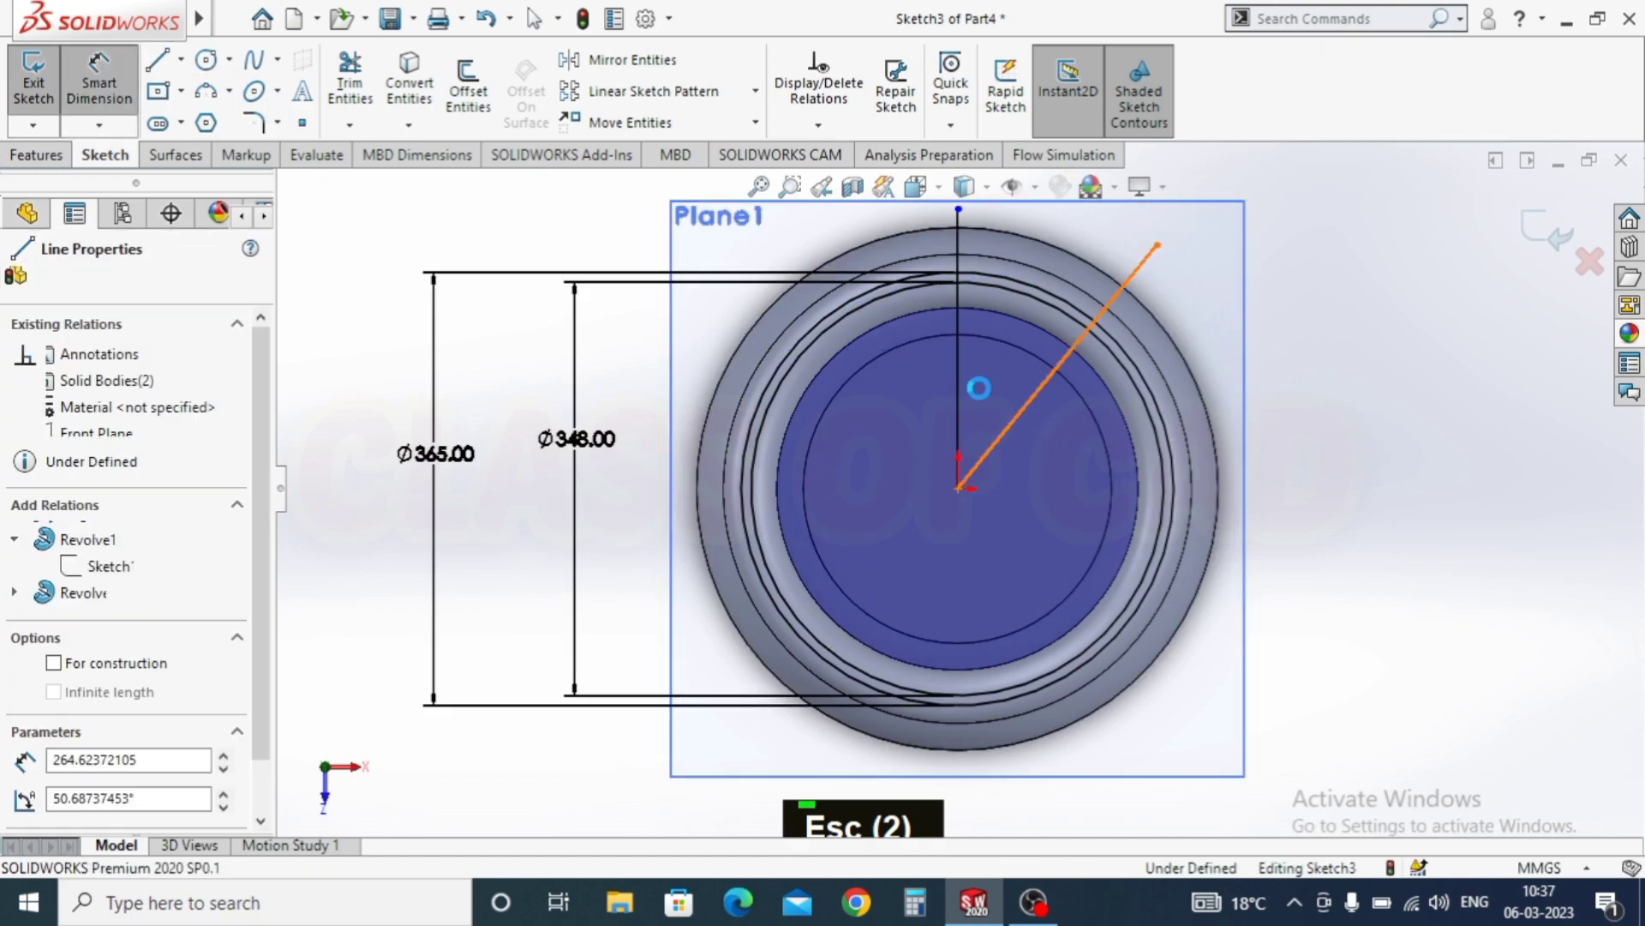
{"action": "left_click", "coordinate": [956, 382]}
{"action": "left_click", "coordinate": [995, 350]}
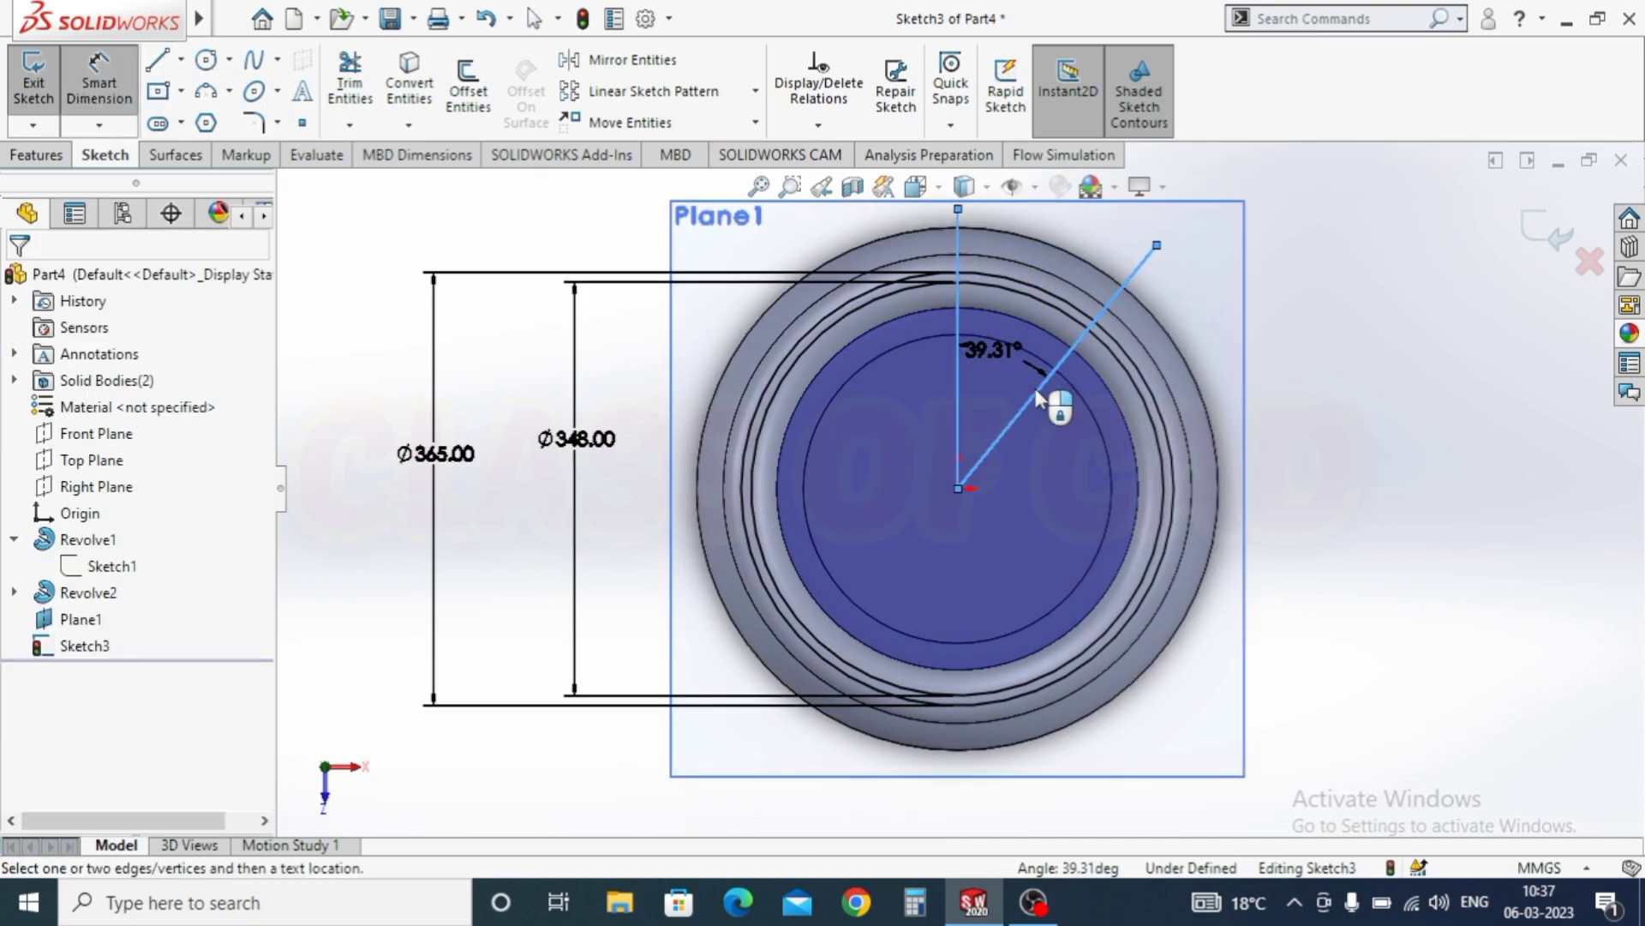
{"action": "type", "text": "33.00deg"}
{"action": "key", "text": "Return"}
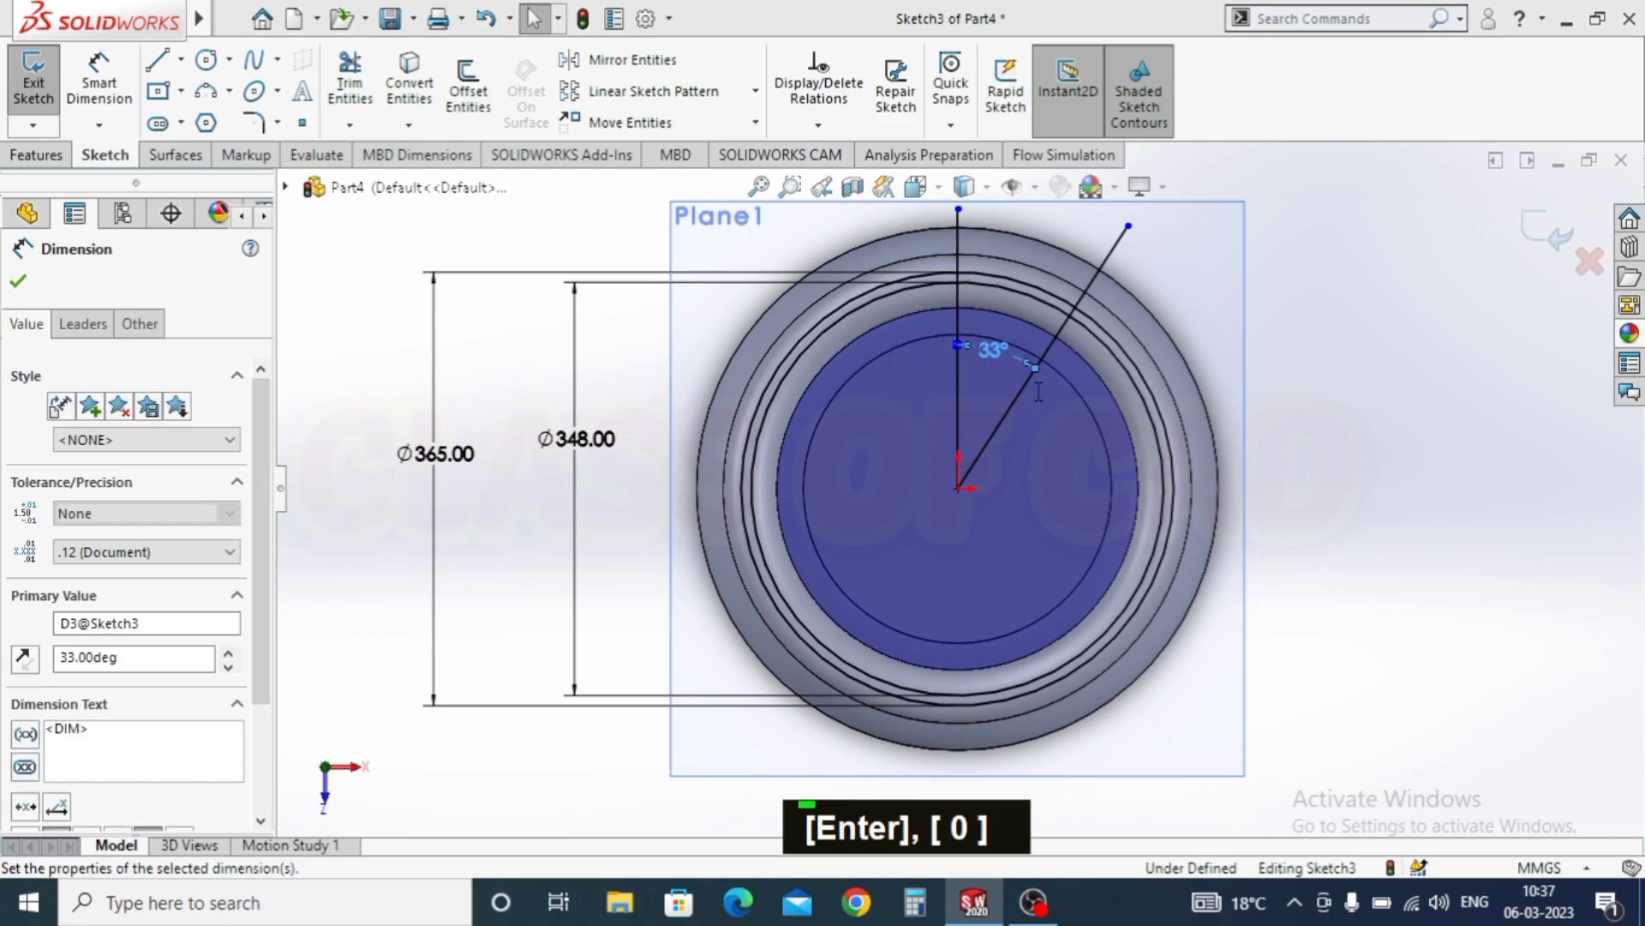
{"action": "left_click_drag", "start_coordinate": [1036, 388], "coordinate": [1052, 380]}
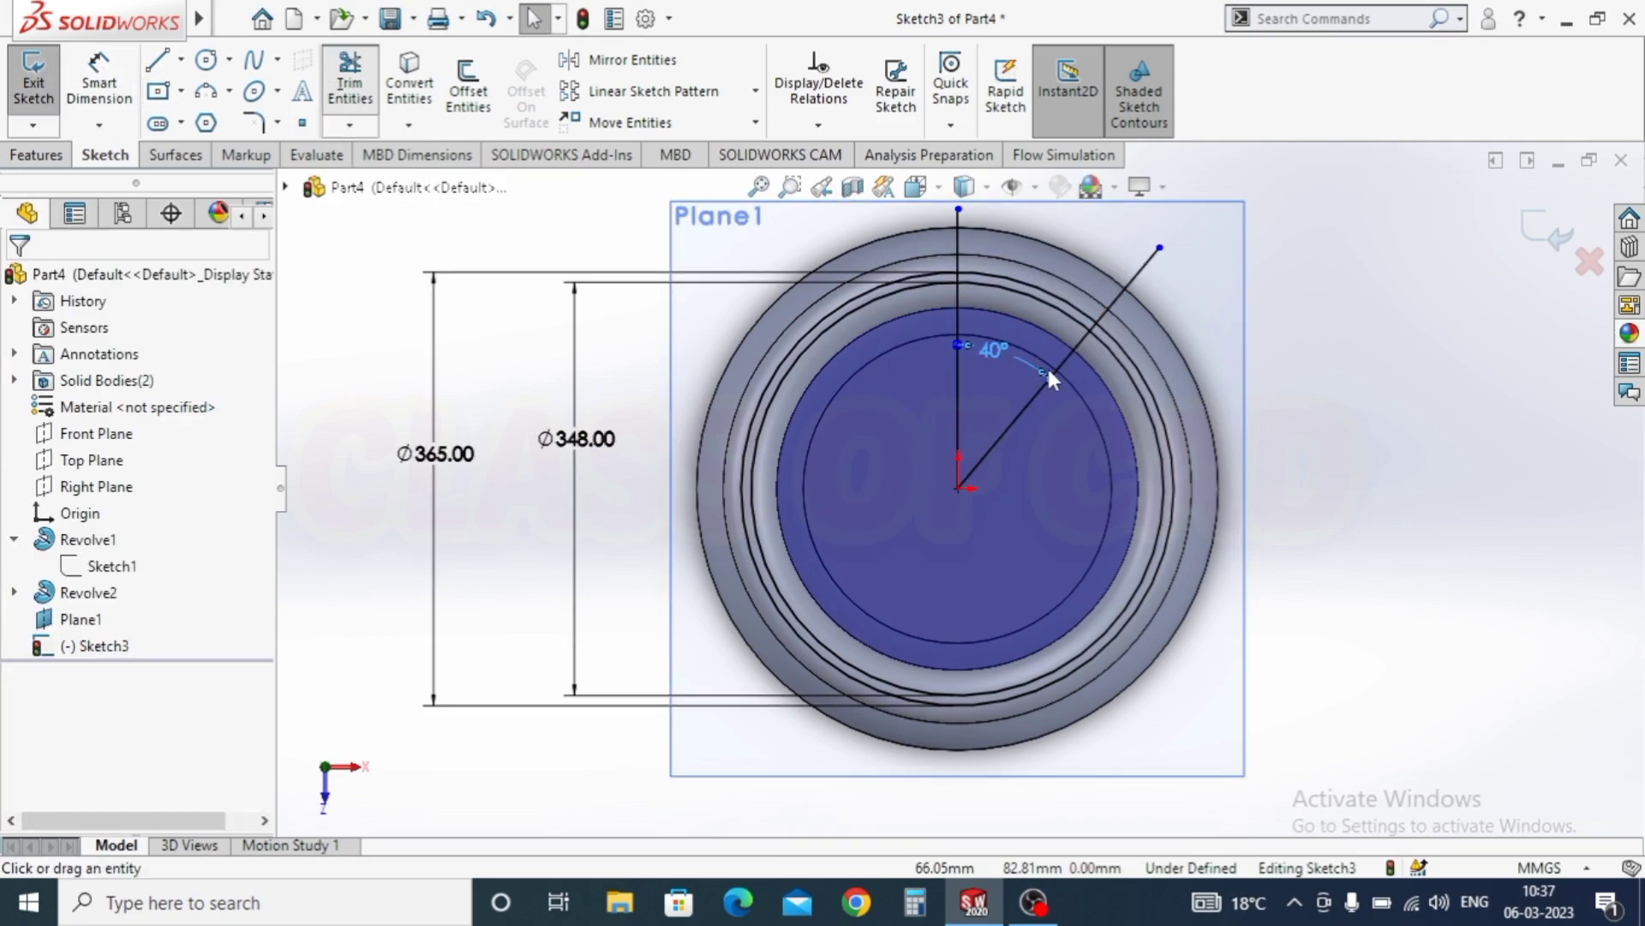
Step: Trim the two circles and the line ends outside them, keeping only the narrow arc segment between the vertical and slanted lines
{"action": "key", "text": "t"}
{"action": "left_click", "coordinate": [957, 230]}
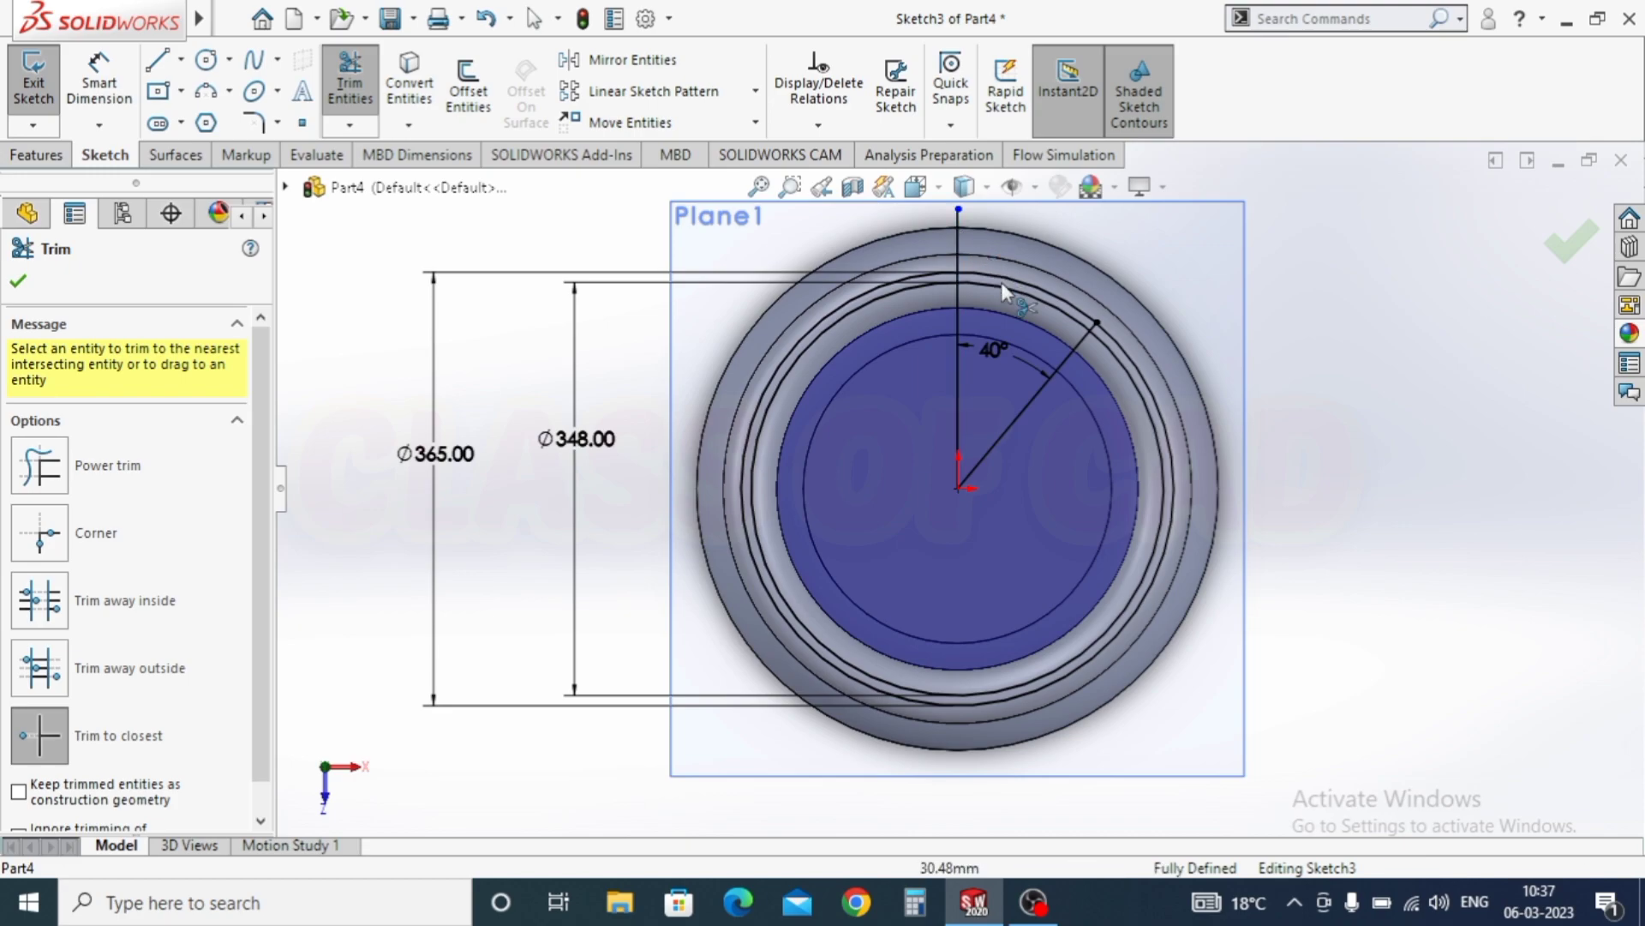
{"action": "key", "text": "Escape"}
{"action": "key", "text": "Escape"}
{"action": "key", "text": "Escape"}
Step: Trim away the vertical line's remaining portion between the origin and the inner arc
{"action": "scroll", "coordinate": [1150, 386], "scroll_direction": "down", "scroll_amount": 4}
{"action": "scroll", "coordinate": [1076, 427], "scroll_direction": "up", "scroll_amount": 3}
{"action": "scroll", "coordinate": [1005, 447], "scroll_direction": "down", "scroll_amount": 3}
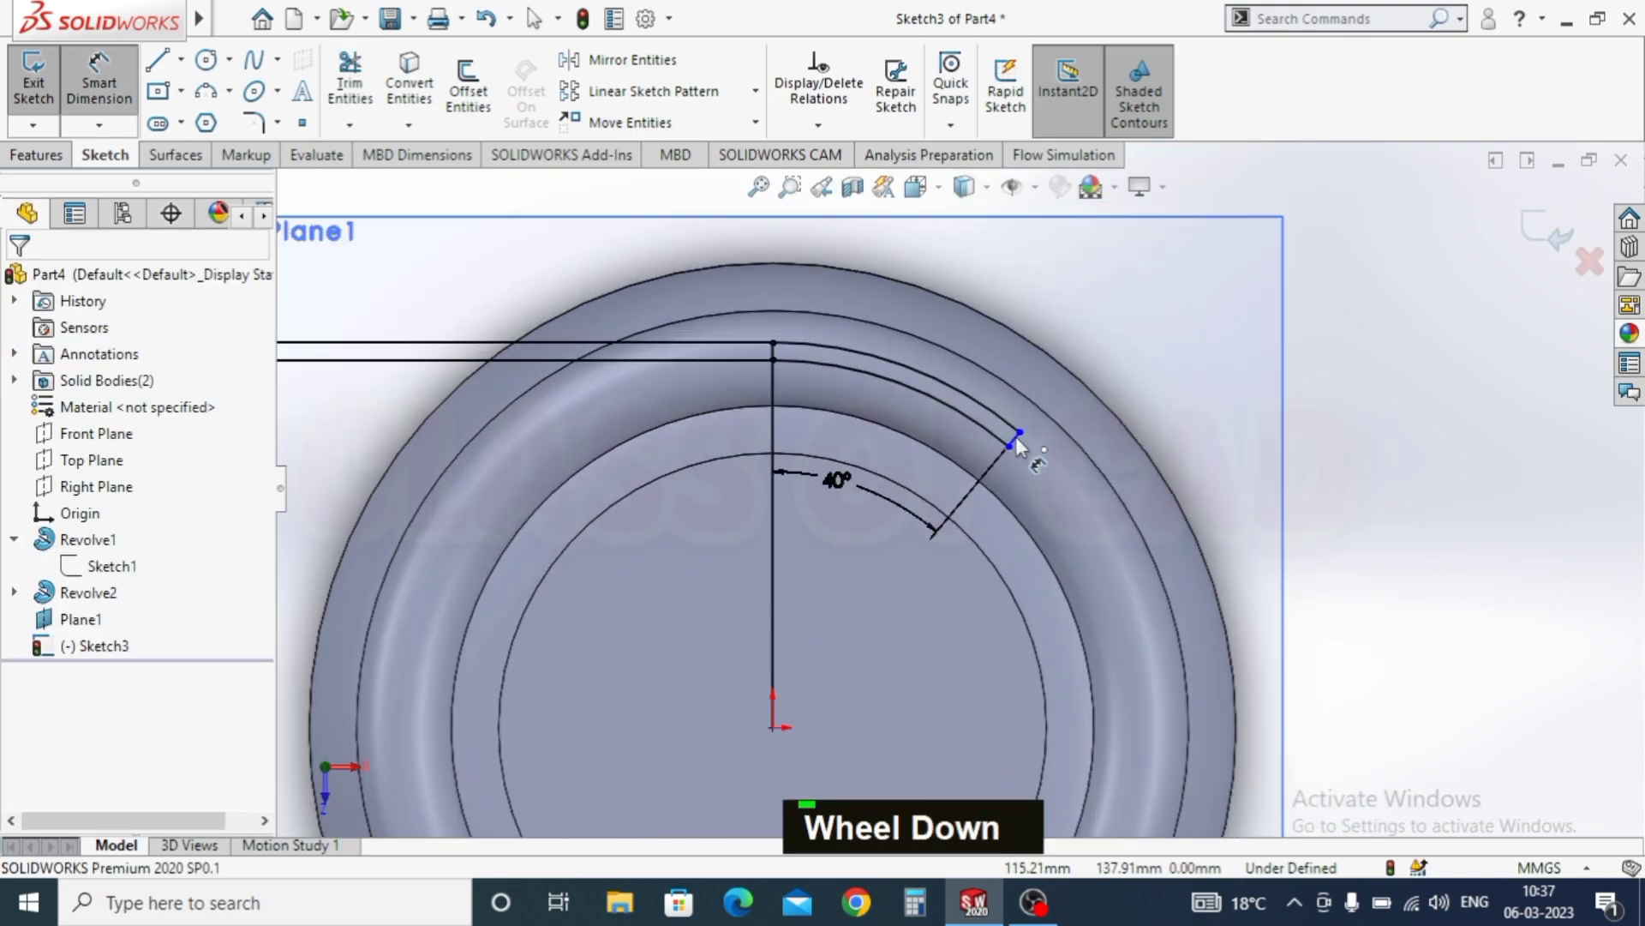
{"action": "scroll", "coordinate": [1015, 436], "scroll_direction": "down", "scroll_amount": 2}
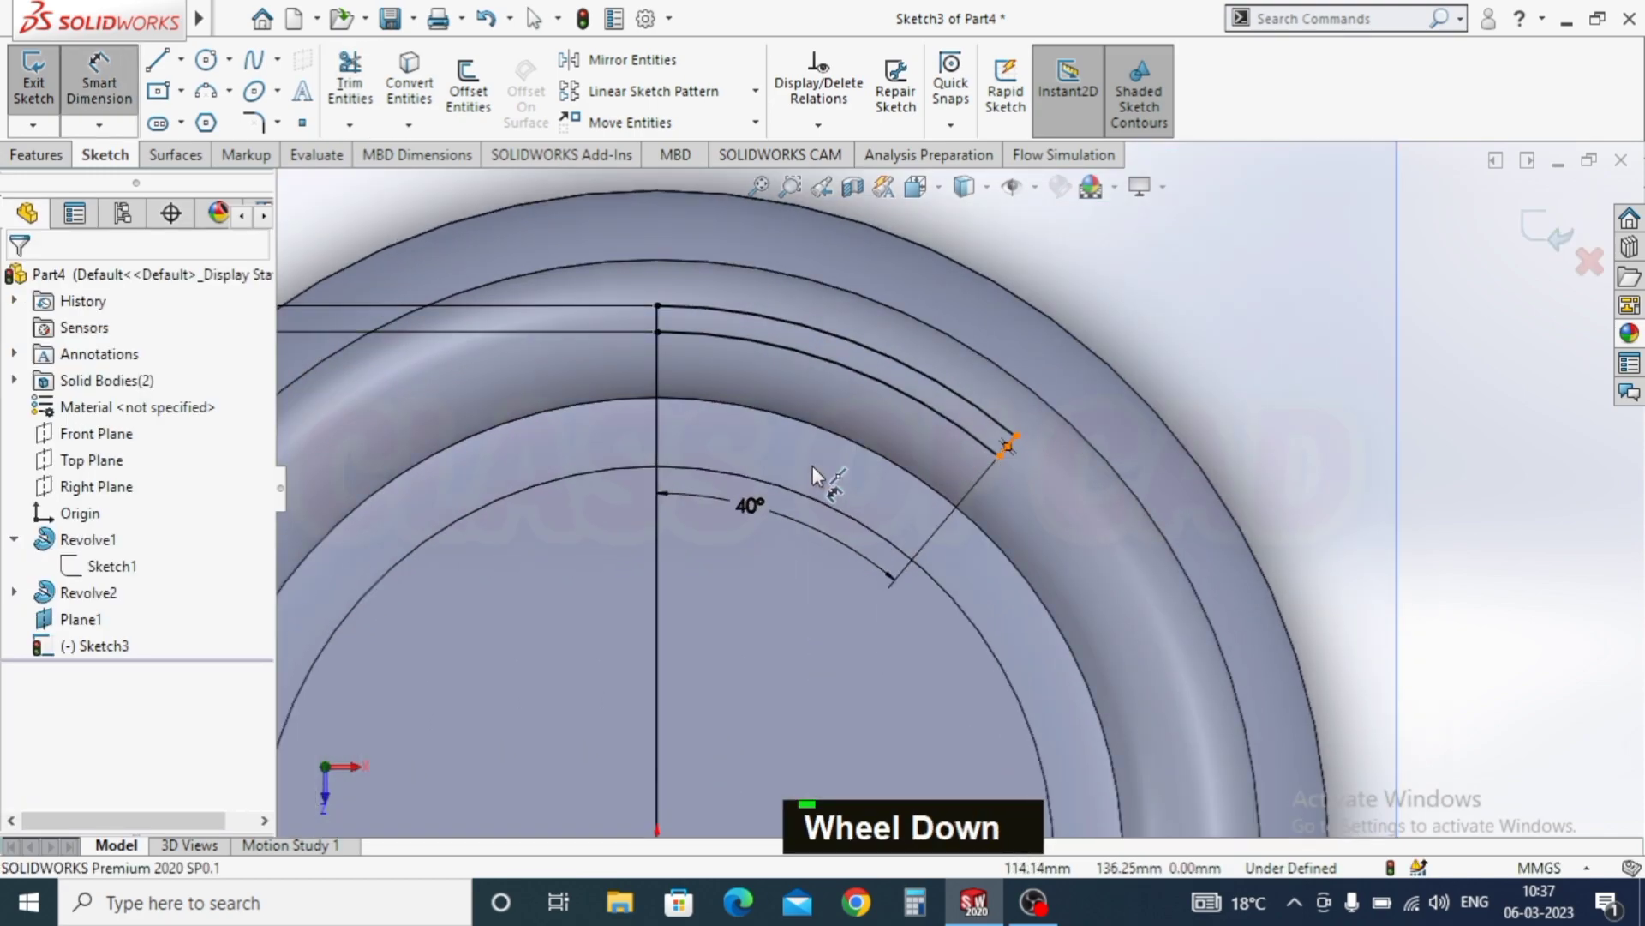
{"action": "left_click", "coordinate": [655, 591]}
{"action": "key", "text": "Escape"}
{"action": "key", "text": "Escape"}
{"action": "scroll", "coordinate": [443, 354], "scroll_direction": "up", "scroll_amount": 2}
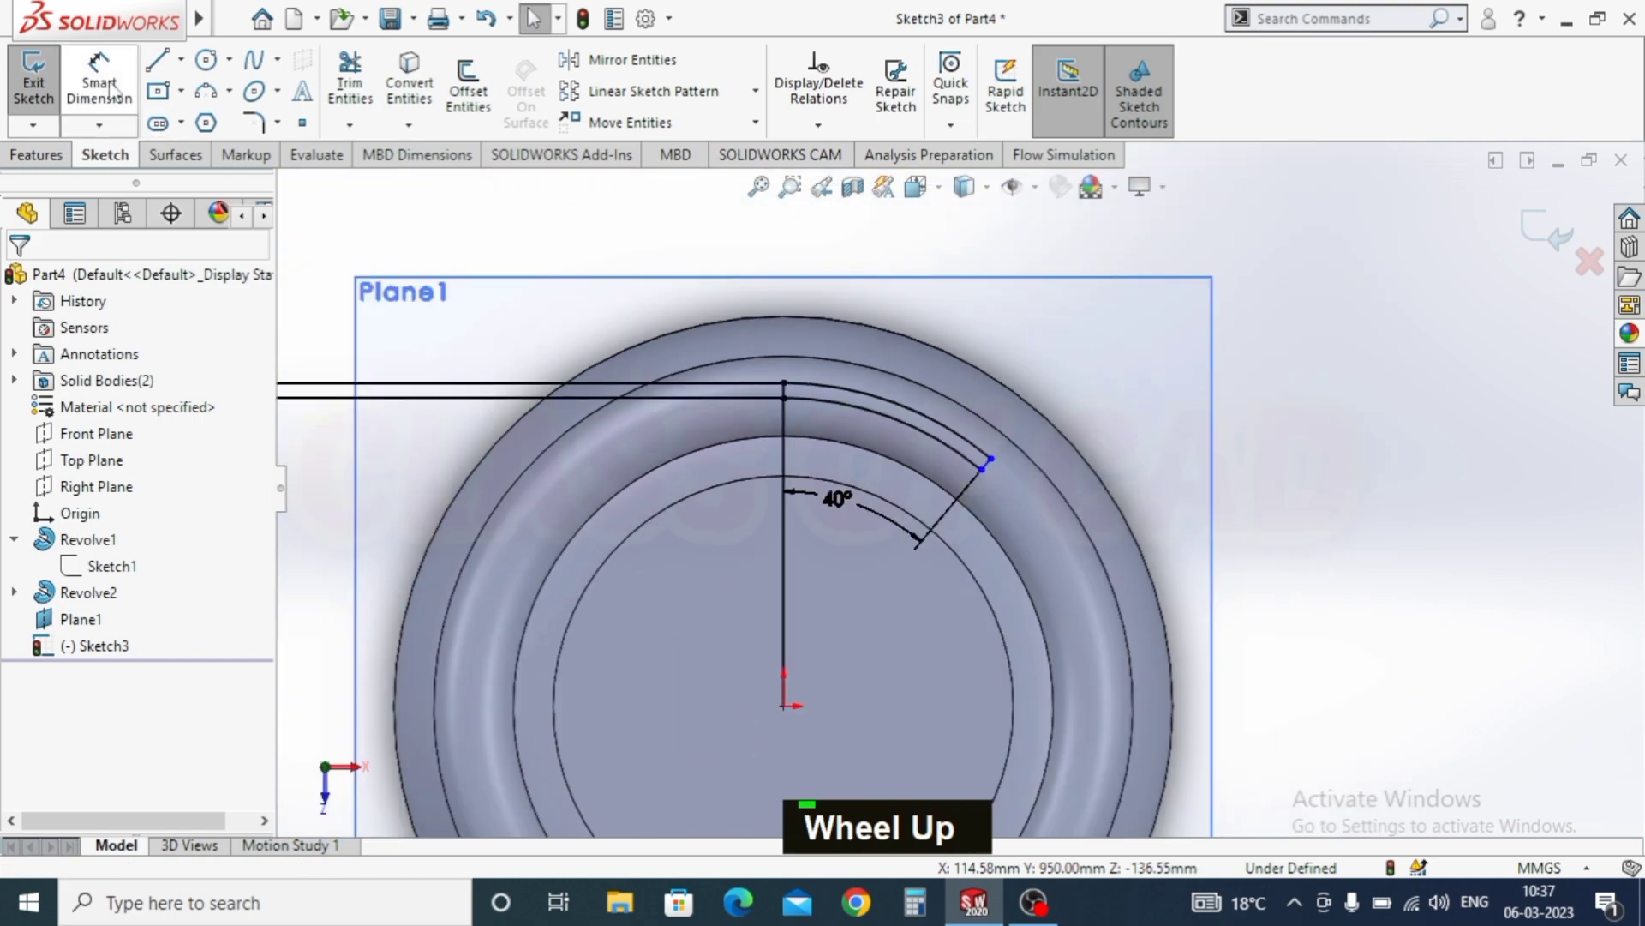
{"action": "left_click", "coordinate": [360, 79]}
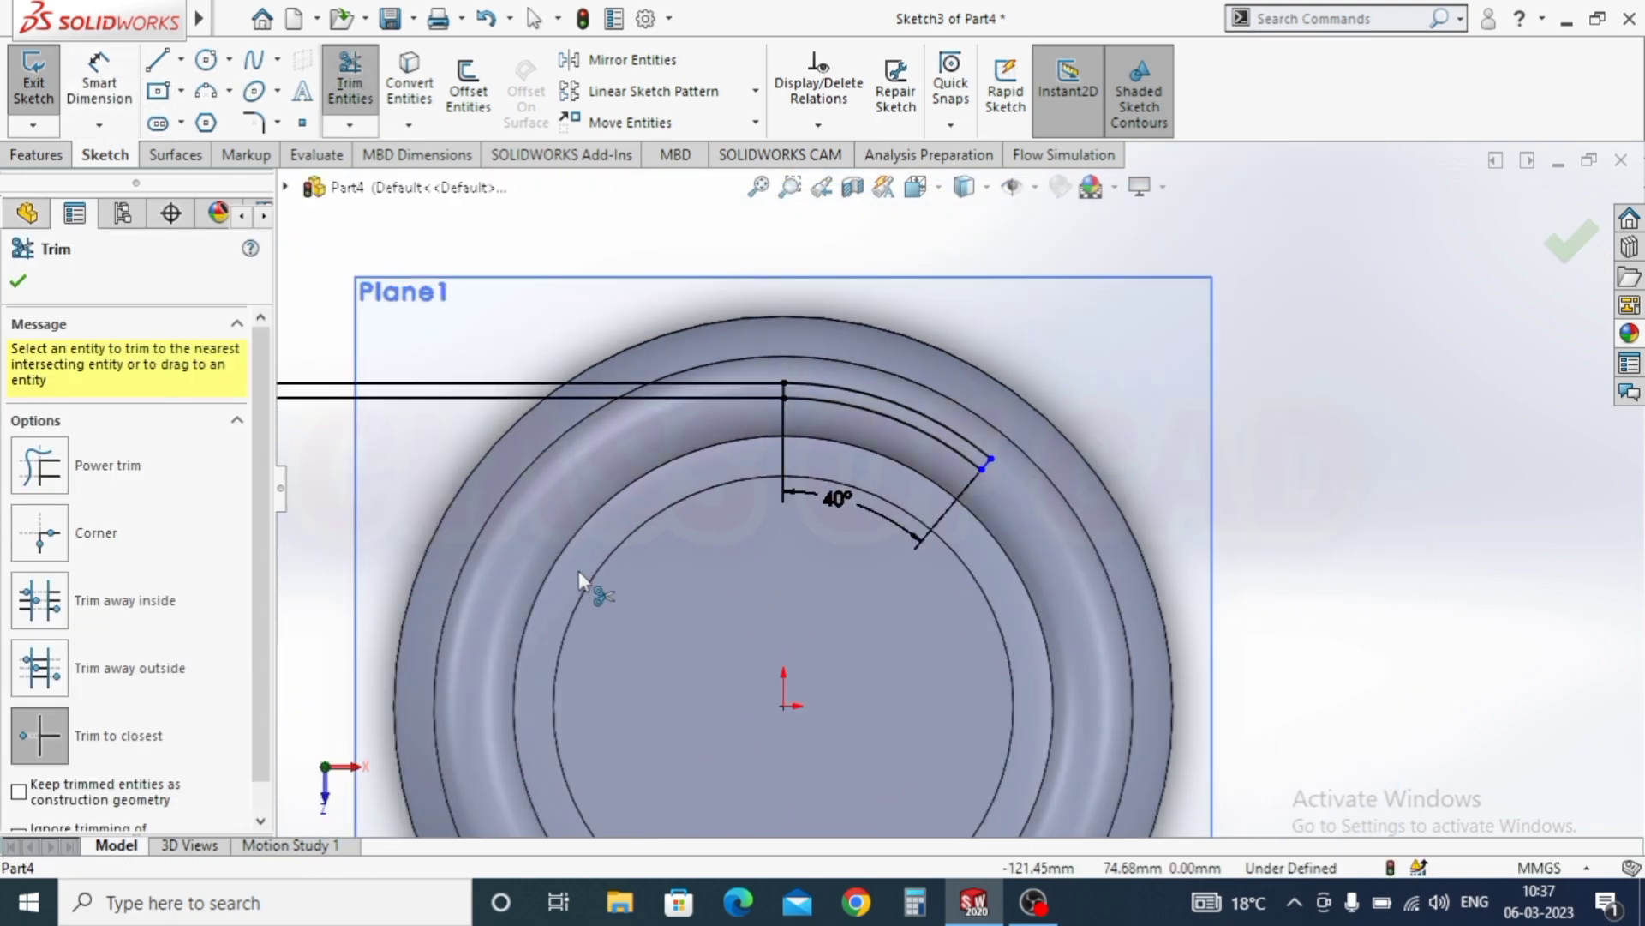
{"action": "key", "text": "Escape"}
Step: Create an equally spaced circular sketch pattern of the arc segment profile about the origin with 3 instances over 360 degrees
{"action": "scroll", "coordinate": [717, 573], "scroll_direction": "up", "scroll_amount": 2}
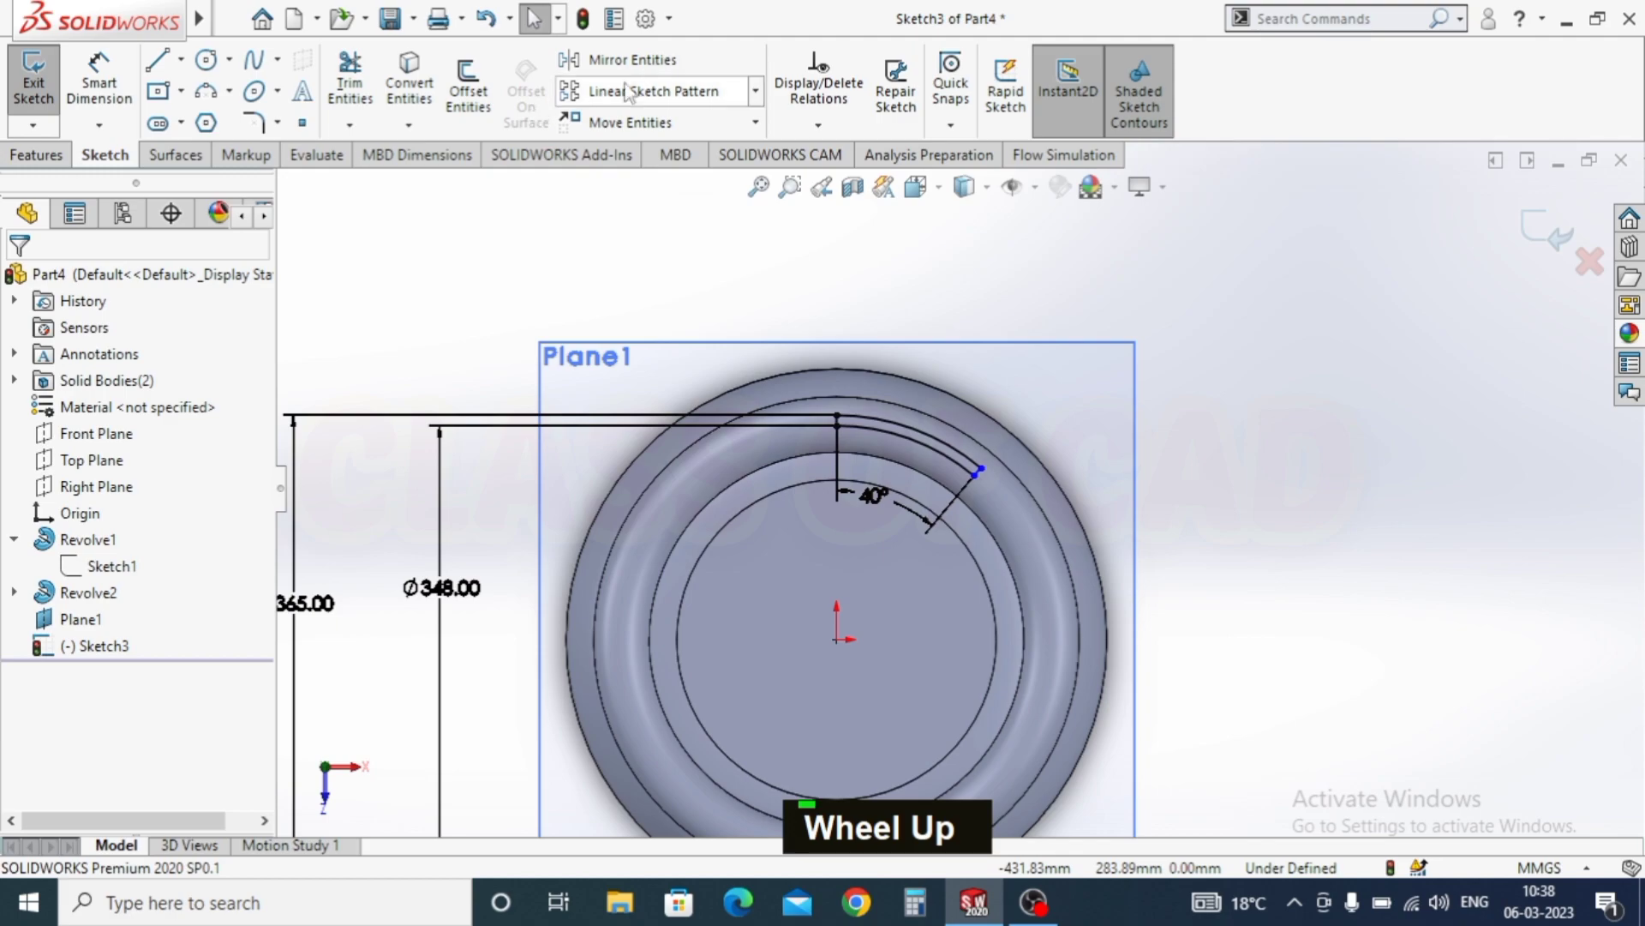
{"action": "left_click", "coordinate": [755, 90]}
{"action": "left_click", "coordinate": [654, 136]}
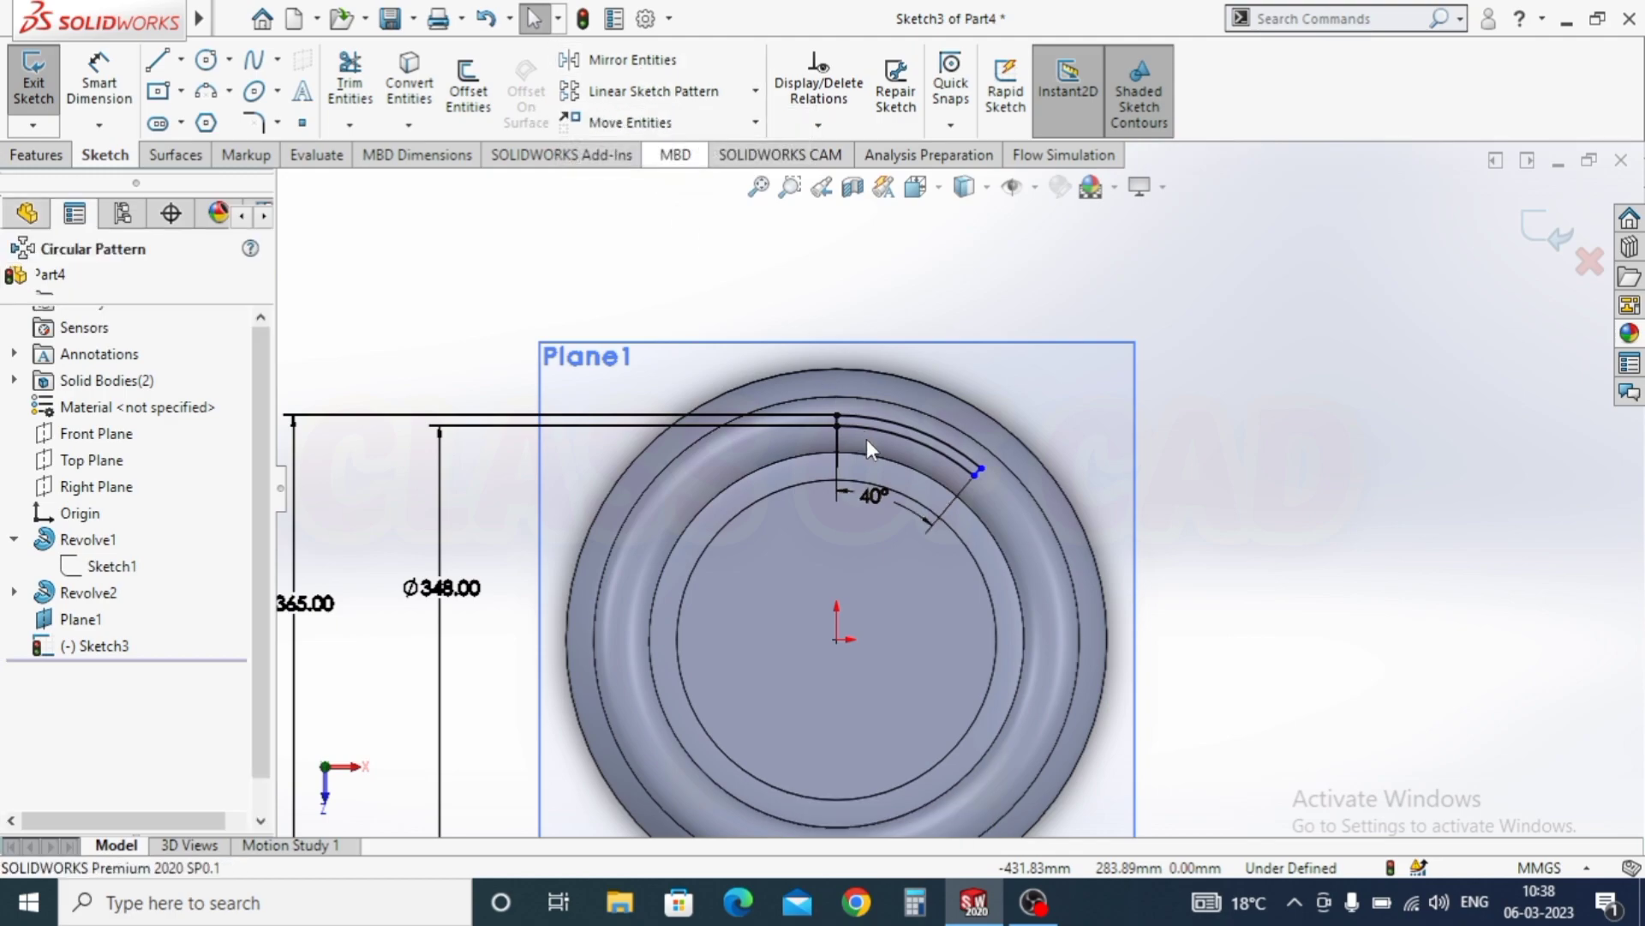
{"action": "scroll", "coordinate": [874, 450], "scroll_direction": "down", "scroll_amount": 2}
{"action": "left_click", "coordinate": [881, 424]}
{"action": "left_click", "coordinate": [844, 404]}
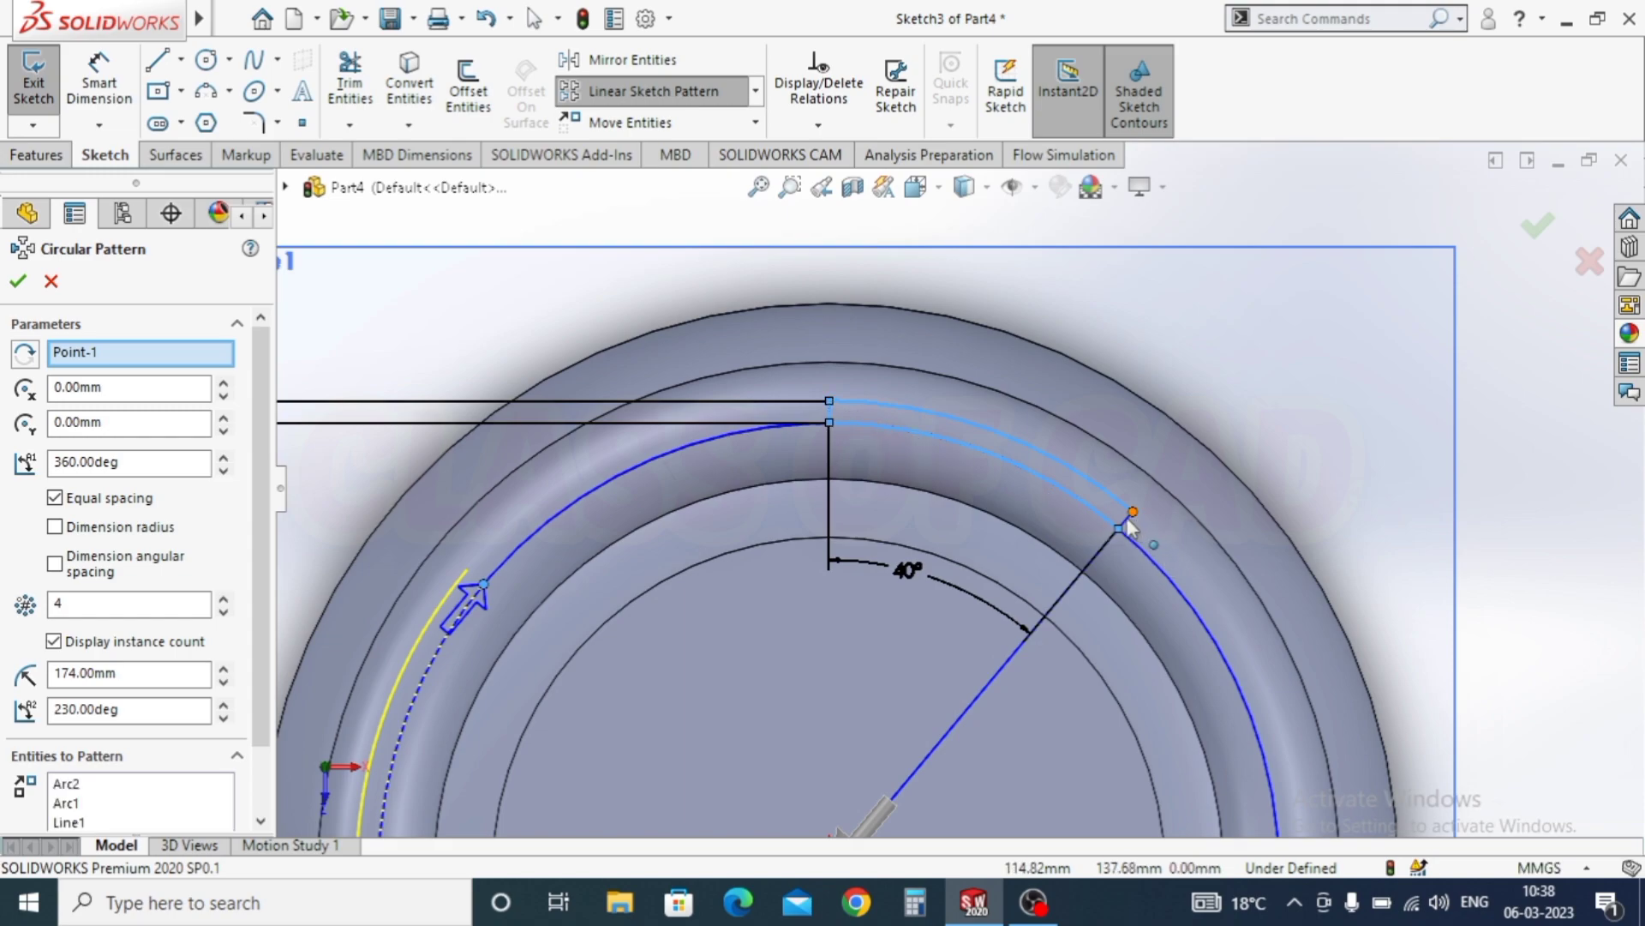
{"action": "scroll", "coordinate": [1106, 532], "scroll_direction": "up", "scroll_amount": 5}
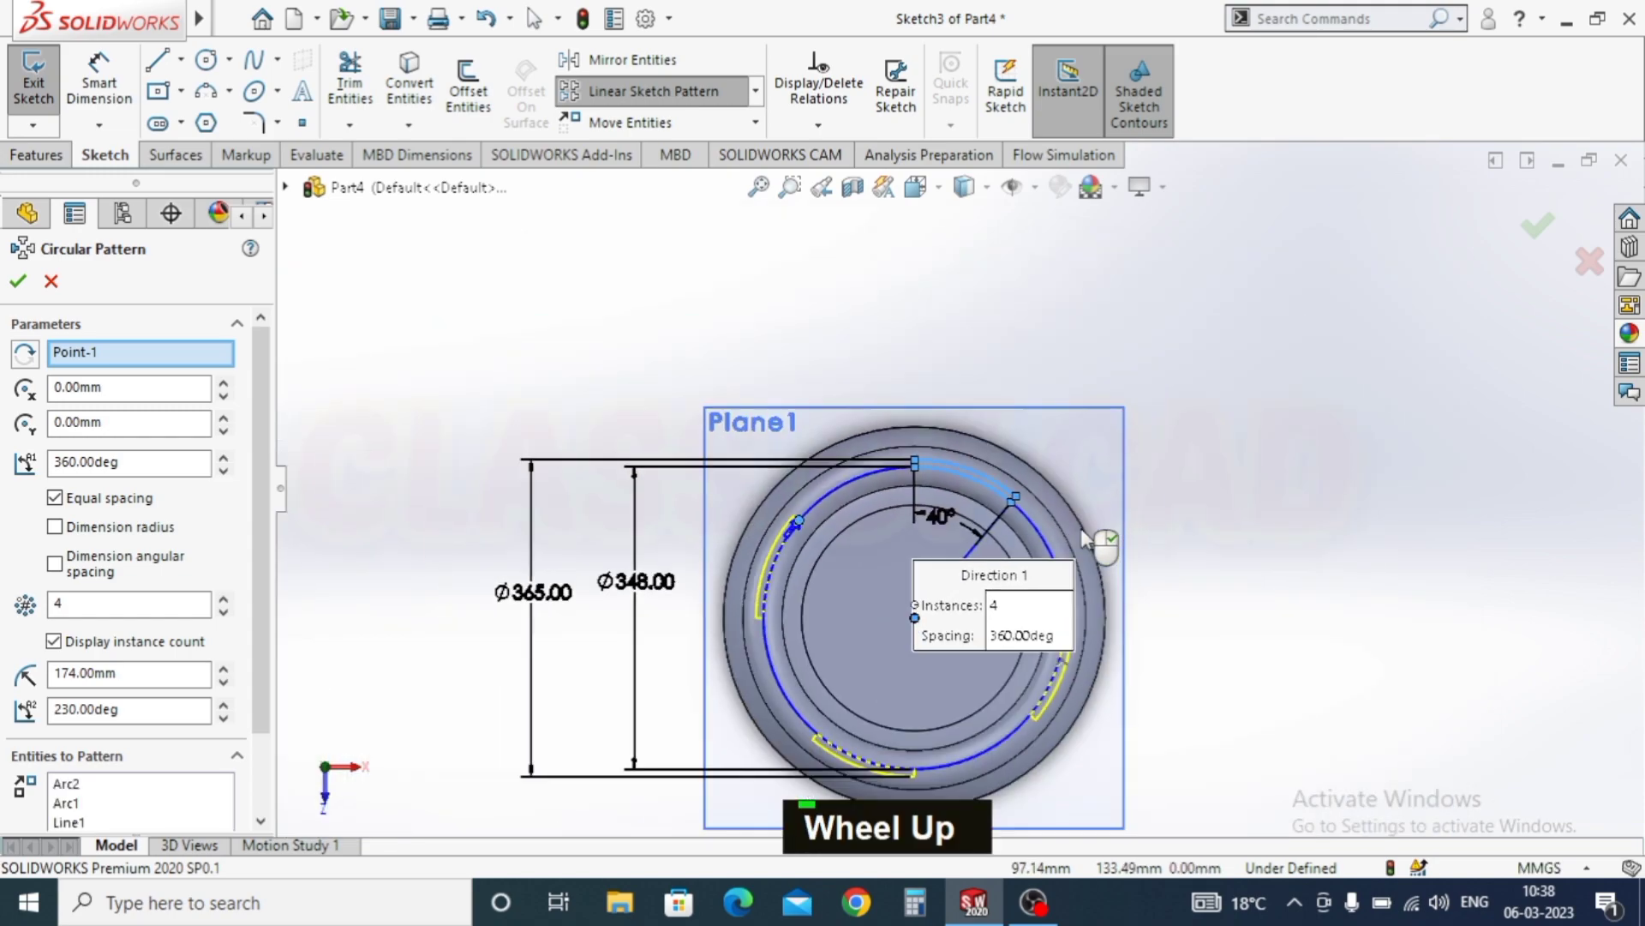
{"action": "double_click", "coordinate": [129, 605]}
{"action": "type", "text": "3"}
{"action": "key", "text": "Tab"}
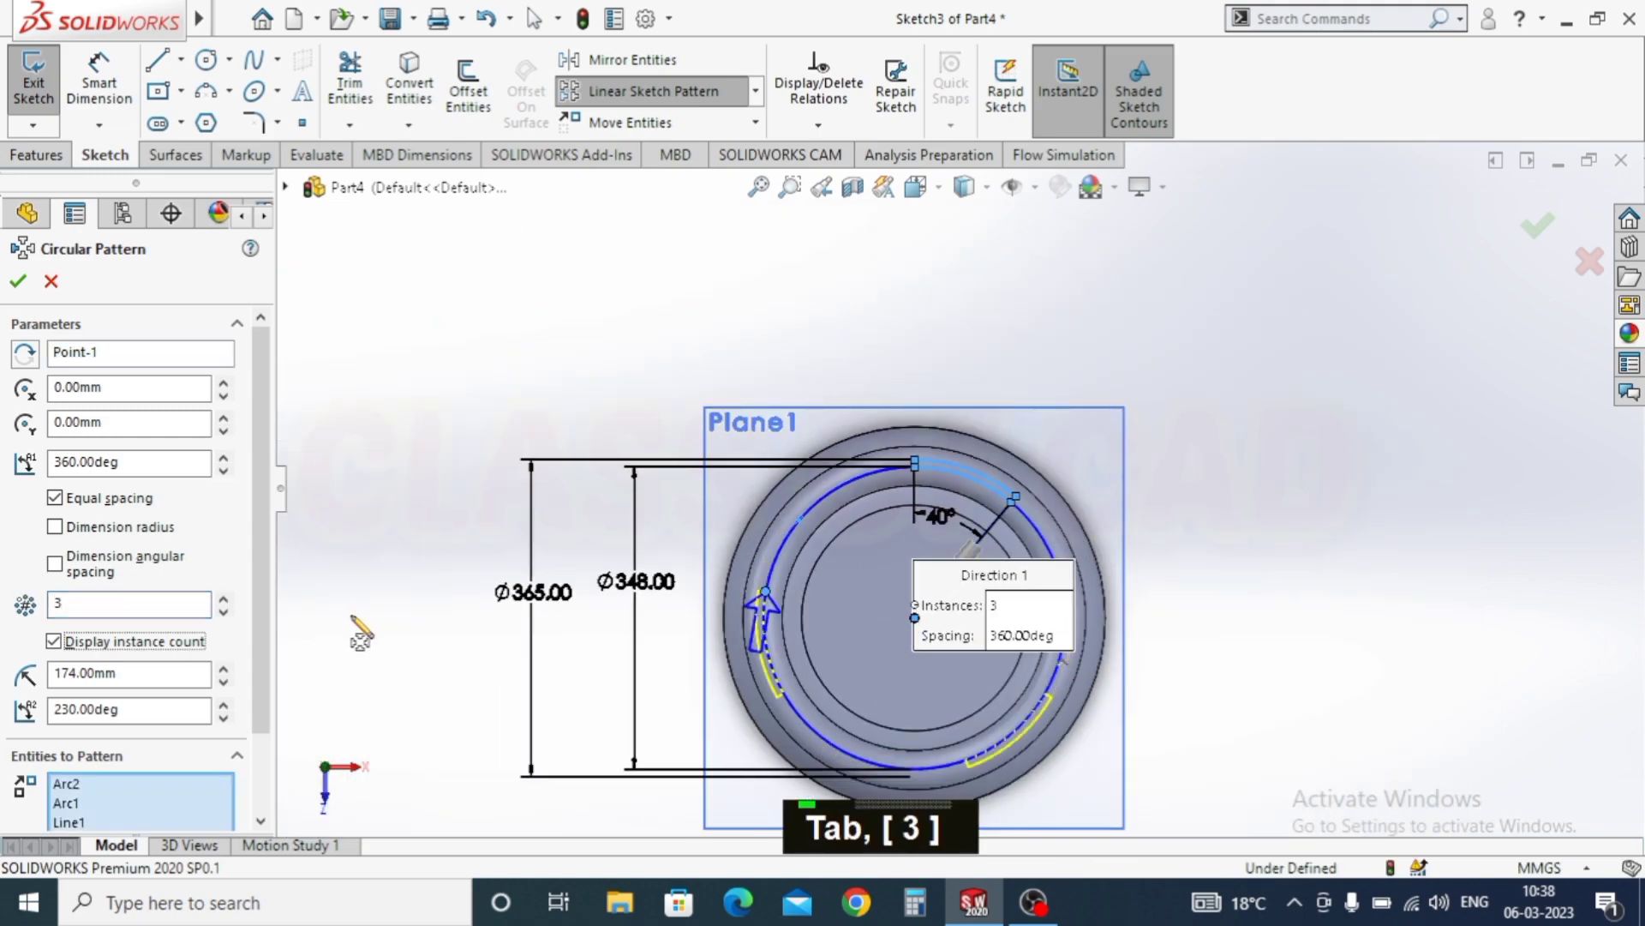
{"action": "left_click", "coordinate": [18, 282]}
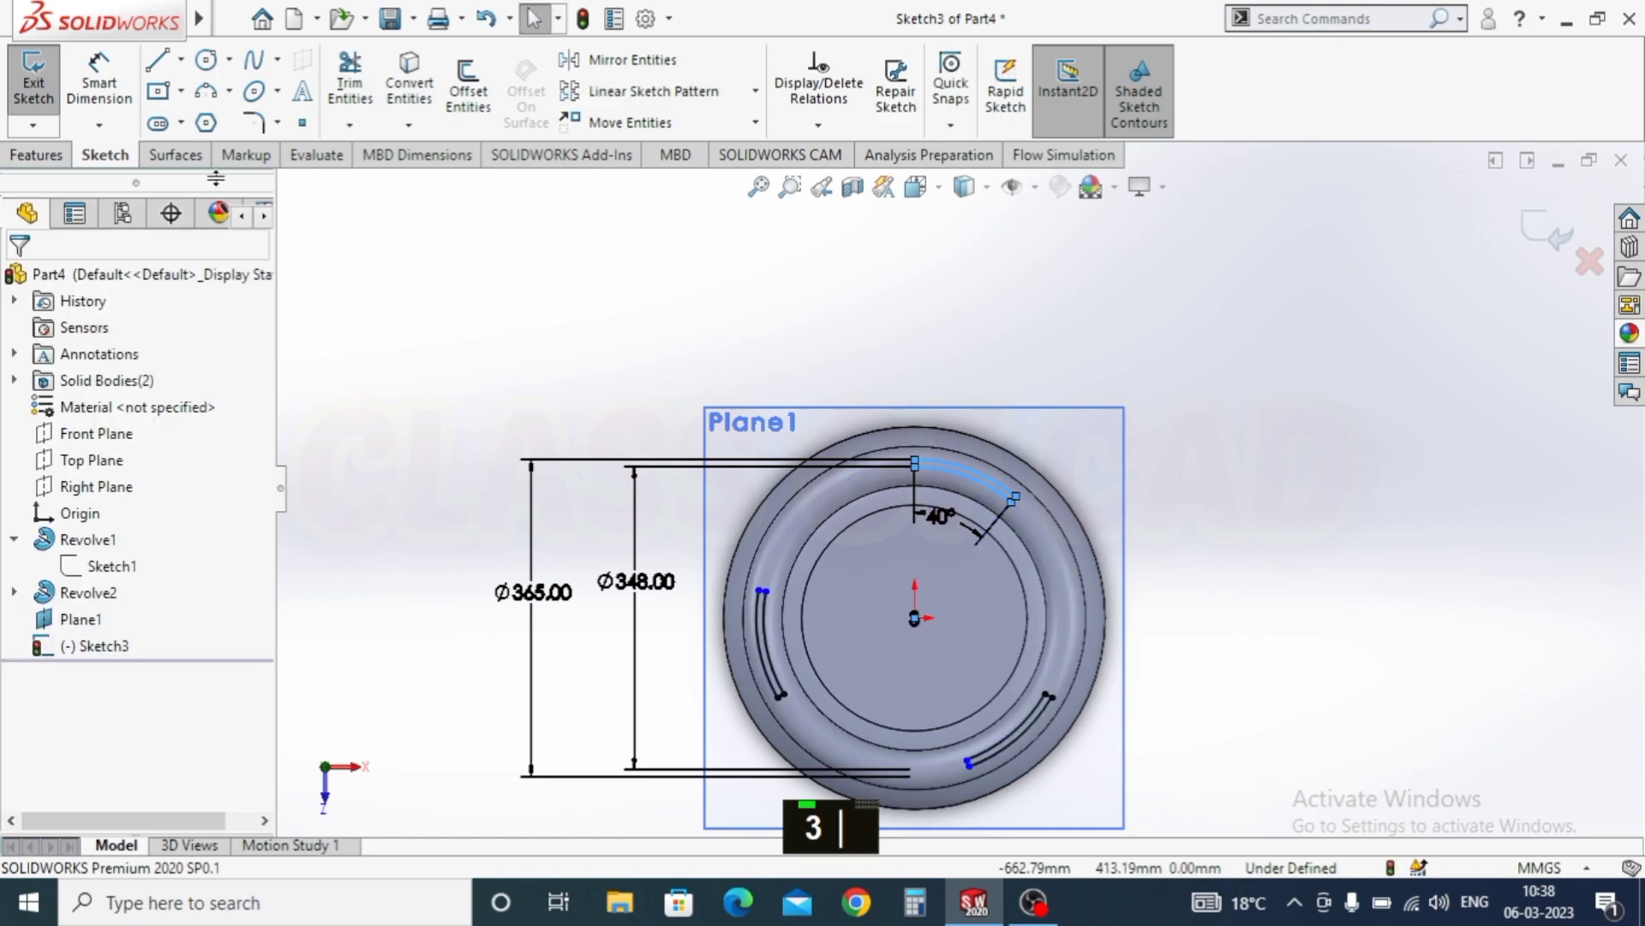
Step: Start a boss extrusion of the three arc segment profiles and reverse its direction toward the tank
{"action": "left_click", "coordinate": [68, 156]}
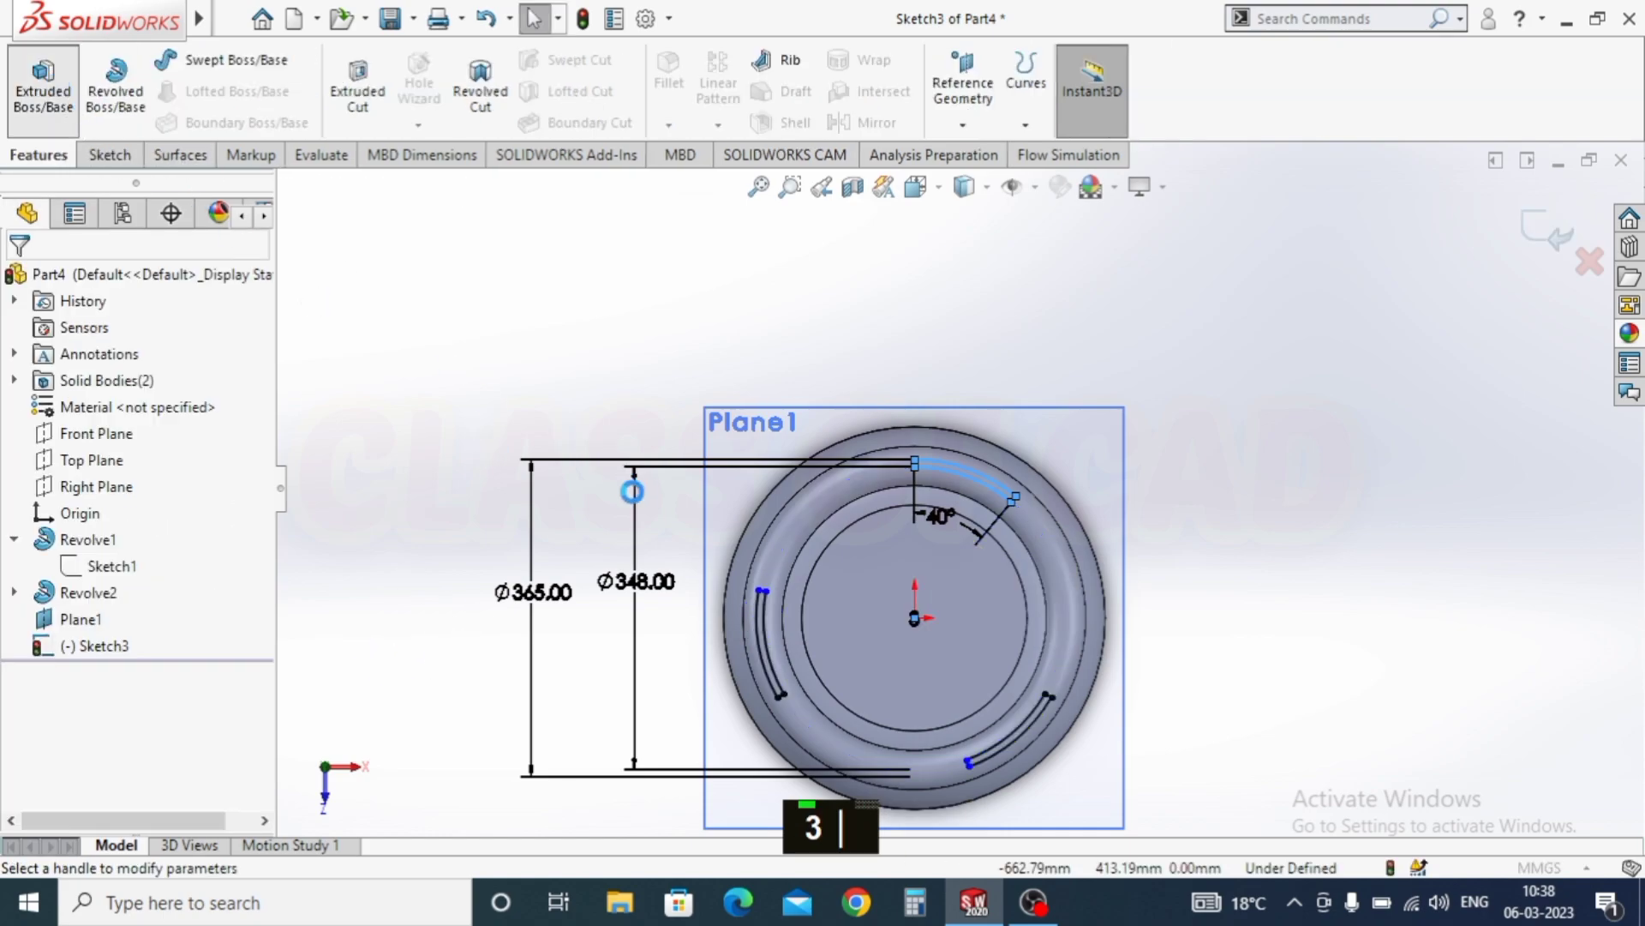
{"action": "left_click", "coordinate": [100, 427]}
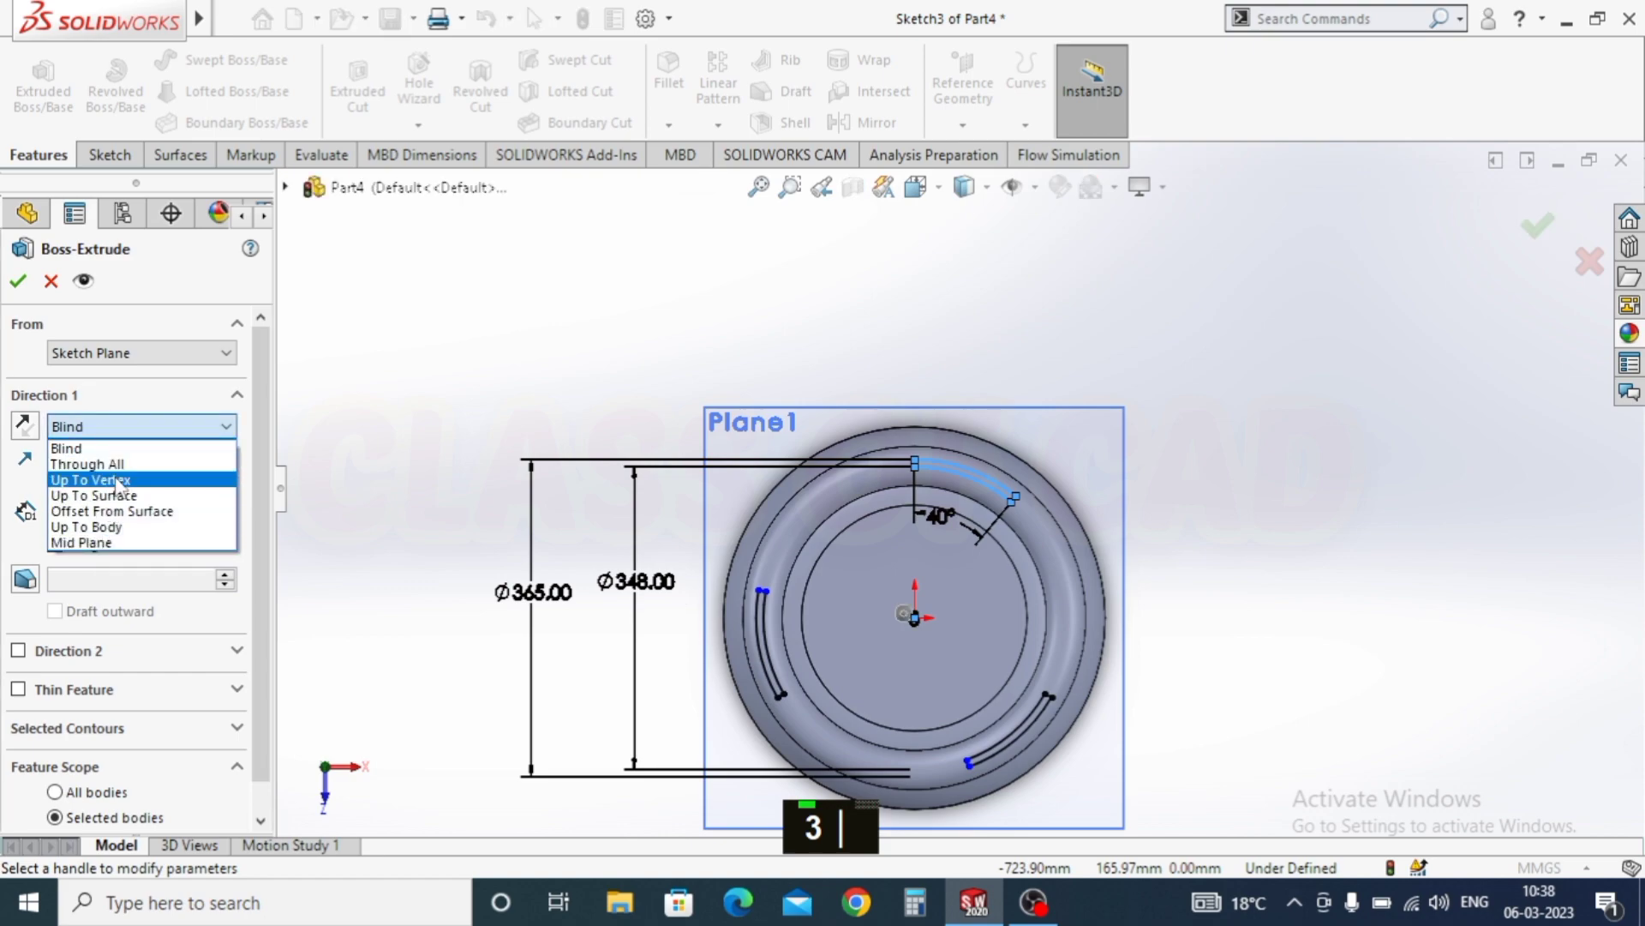
{"action": "middle_click", "coordinate": [540, 547]}
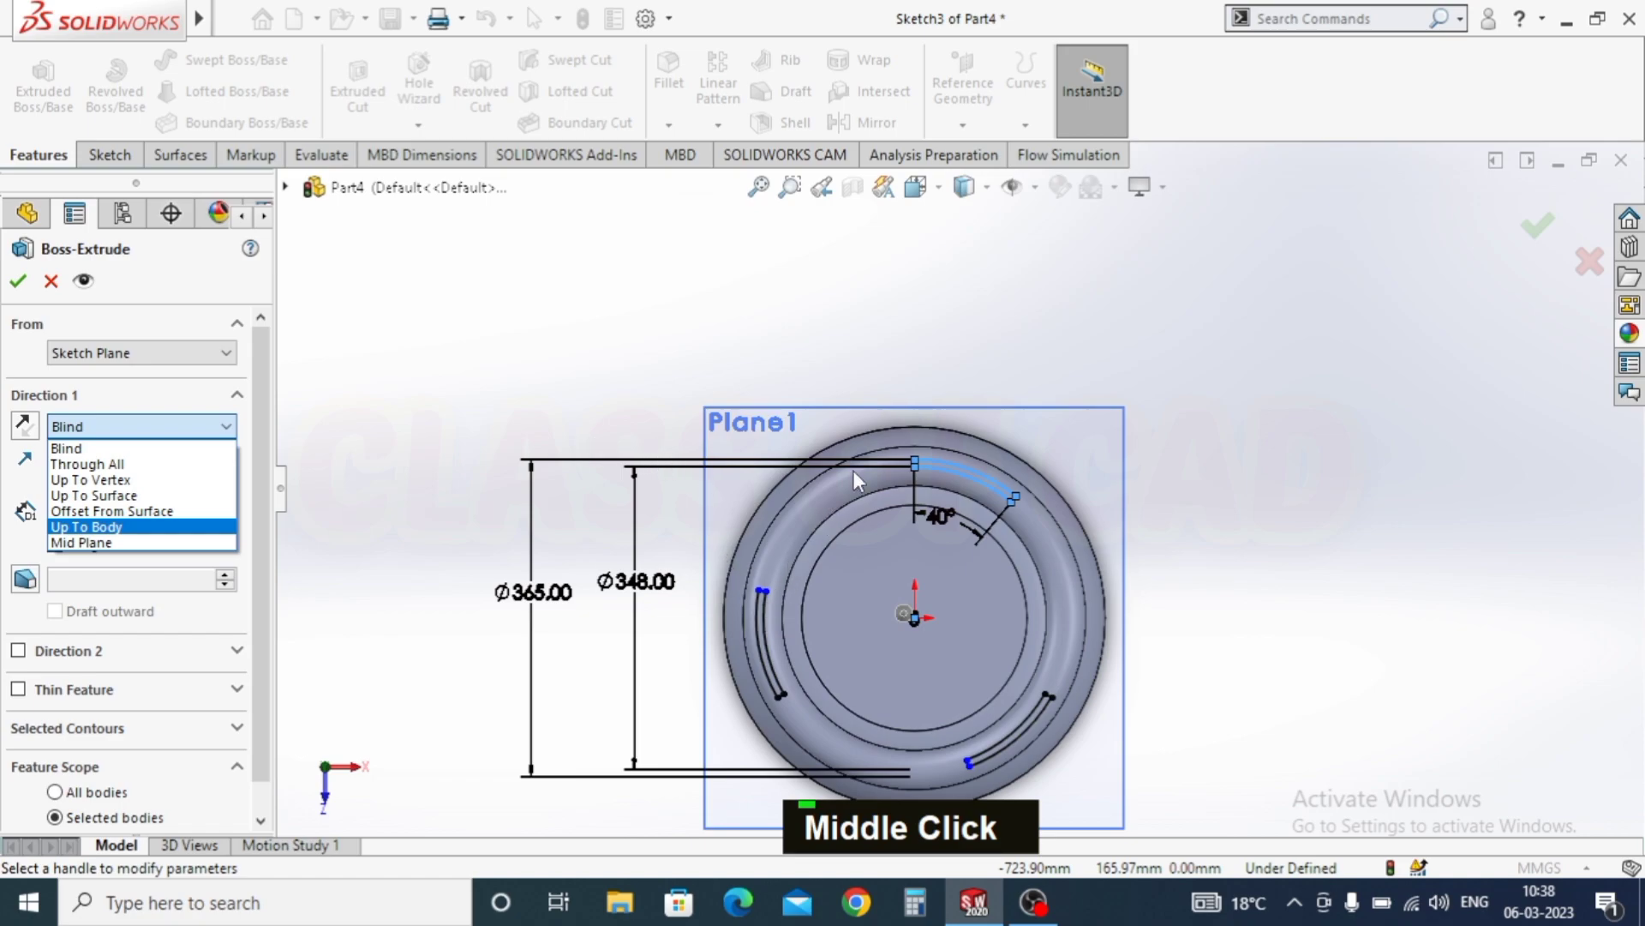
{"action": "scroll", "coordinate": [818, 627], "scroll_direction": "down", "scroll_amount": 2}
{"action": "right_click", "coordinate": [786, 647]}
{"action": "mouse_move", "coordinate": [675, 645]}
{"action": "middle_mouse_down"}
{"action": "mouse_move", "coordinate": [761, 562]}
{"action": "mouse_move", "coordinate": [4, 454]}
{"action": "middle_mouse_up"}
{"action": "left_click", "coordinate": [24, 426]}
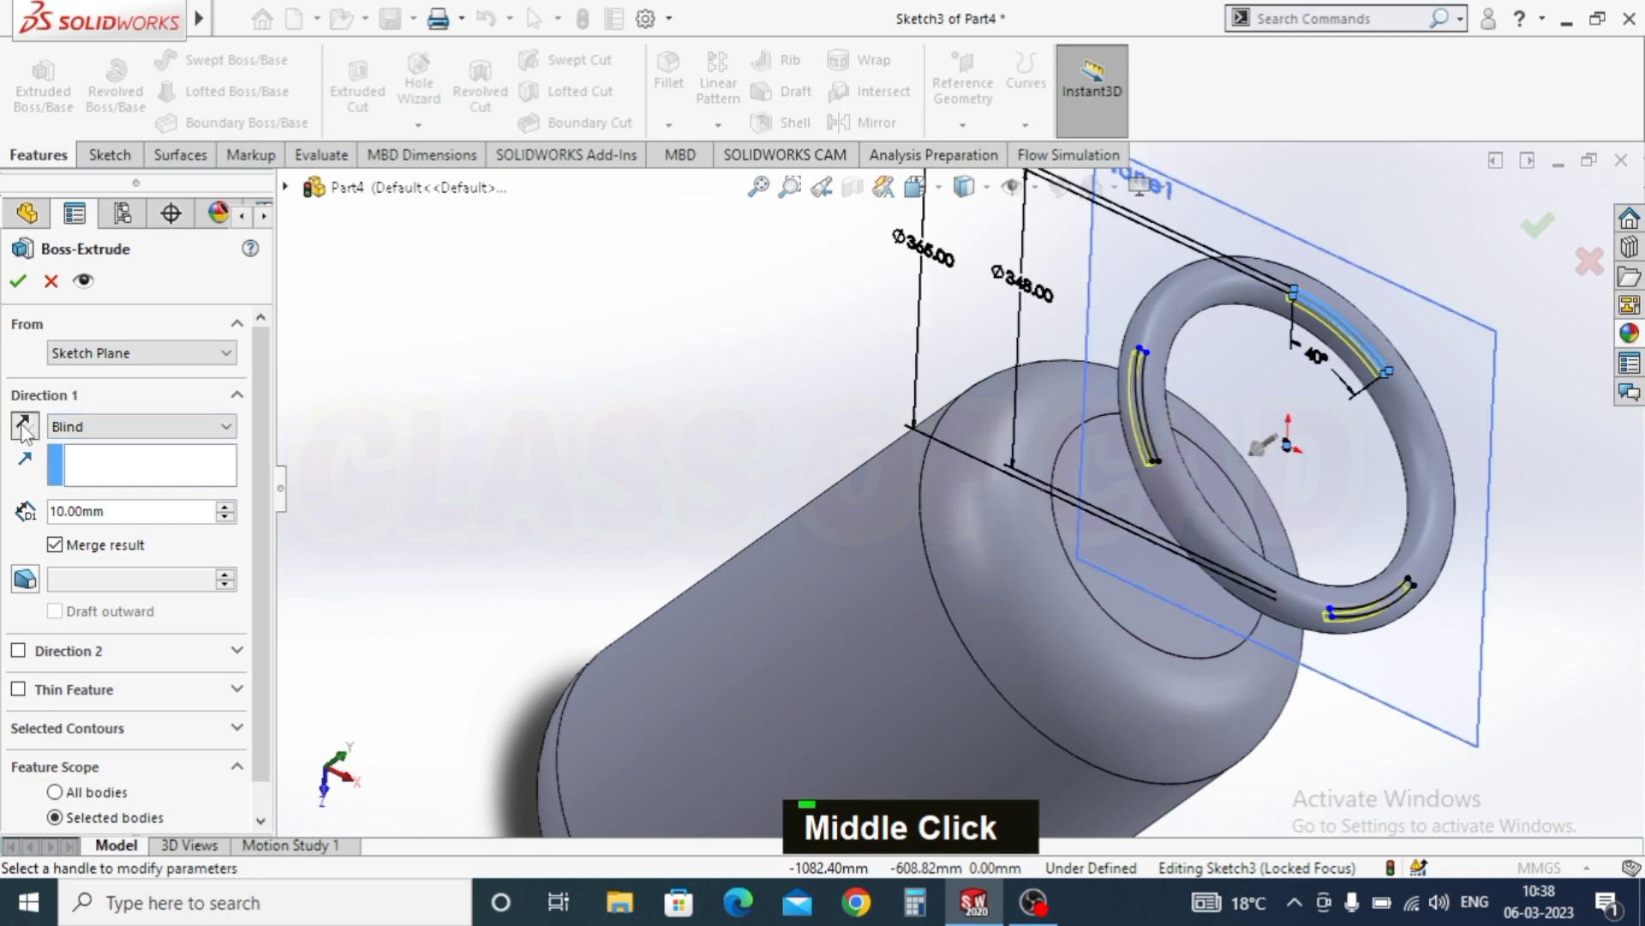
Step: Try the Up To Next end condition for the segment extrusion
{"action": "left_click", "coordinate": [111, 427]}
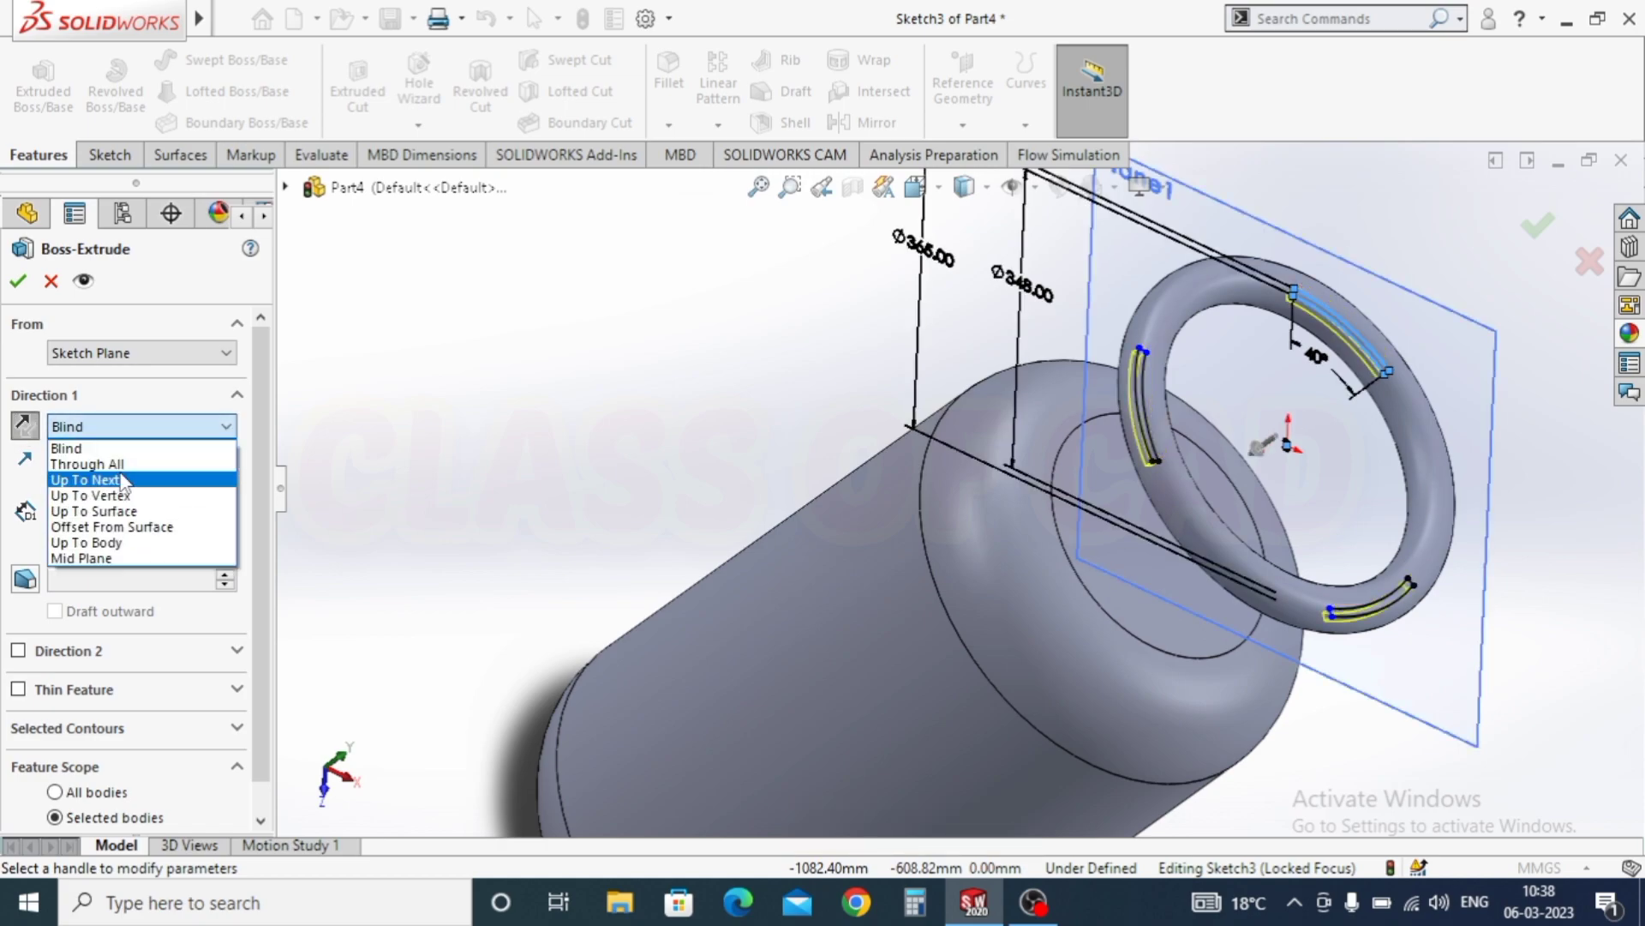
{"action": "left_click", "coordinate": [123, 480]}
{"action": "middle_click_drag", "start_coordinate": [827, 429], "coordinate": [102, 429]}
Step: Extrude the three segments with the Up To Surface end condition, ending at the tank's rounded shoulder face
{"action": "left_click", "coordinate": [101, 427]}
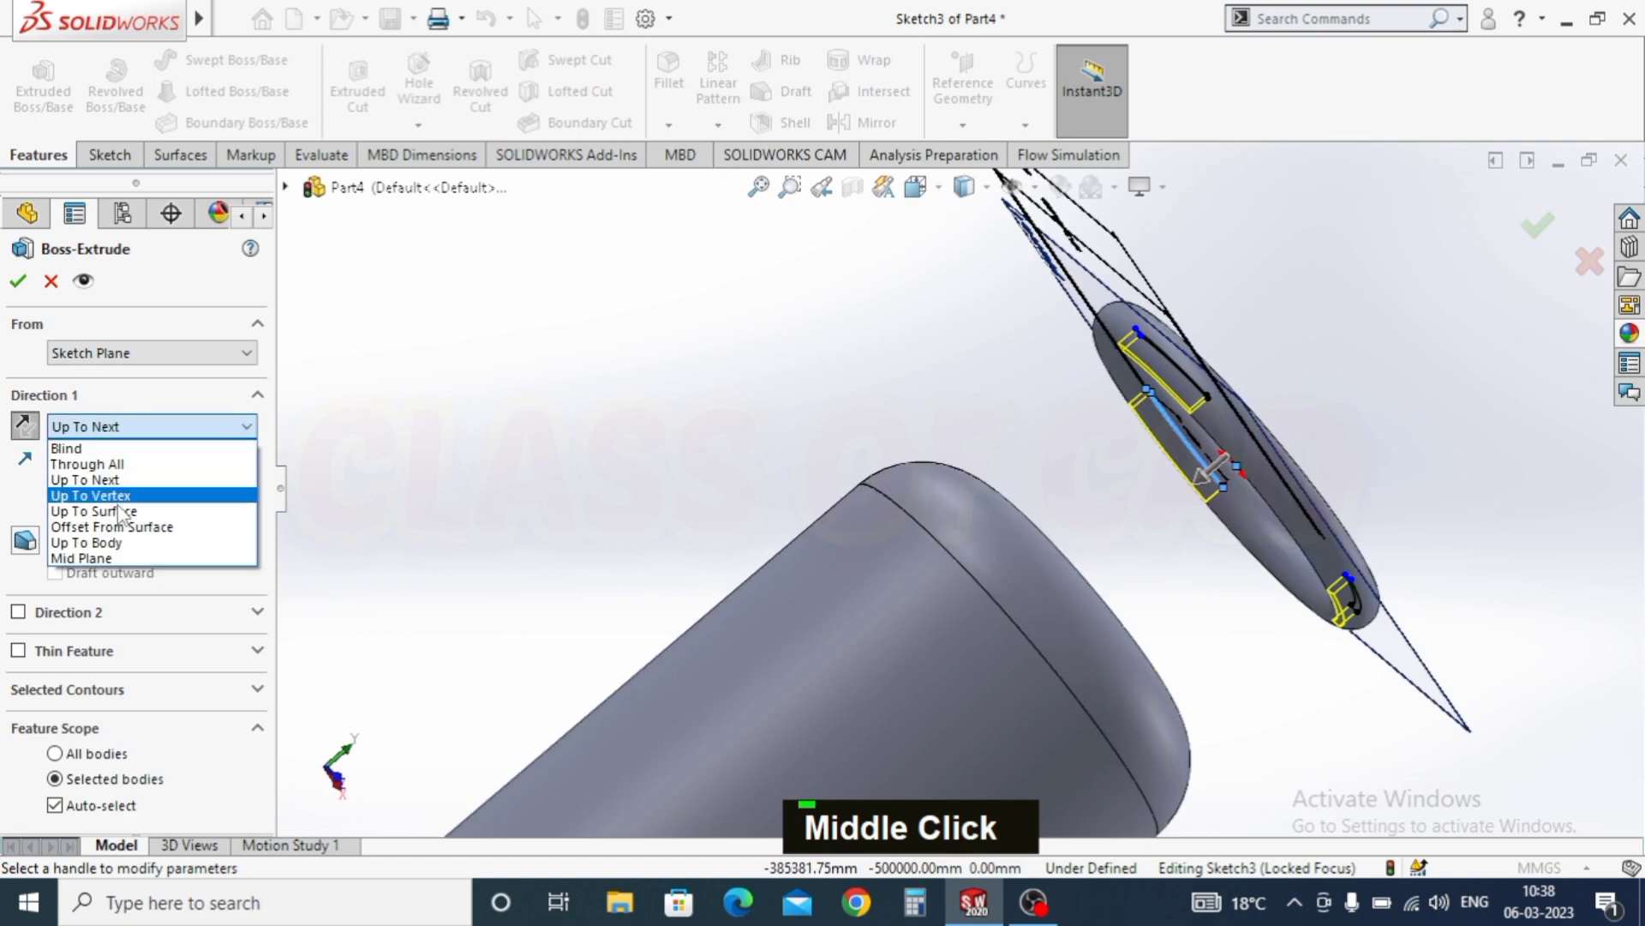
{"action": "left_click", "coordinate": [95, 520]}
{"action": "left_click", "coordinate": [1001, 553]}
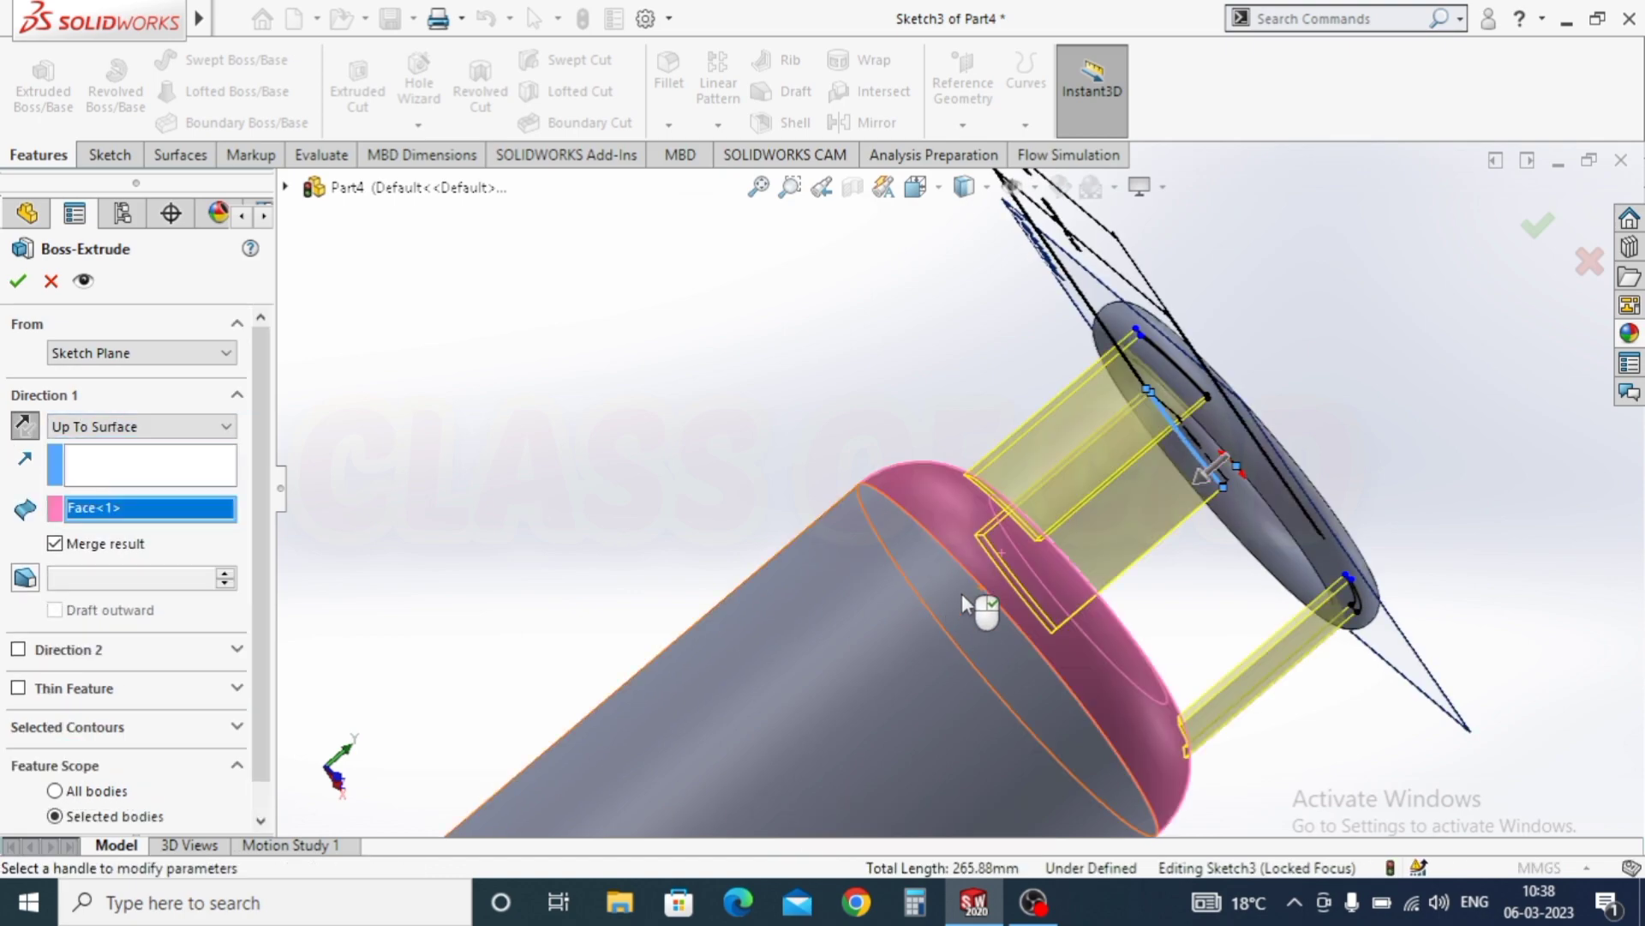
{"action": "middle_click_drag", "start_coordinate": [986, 606], "coordinate": [15, 347]}
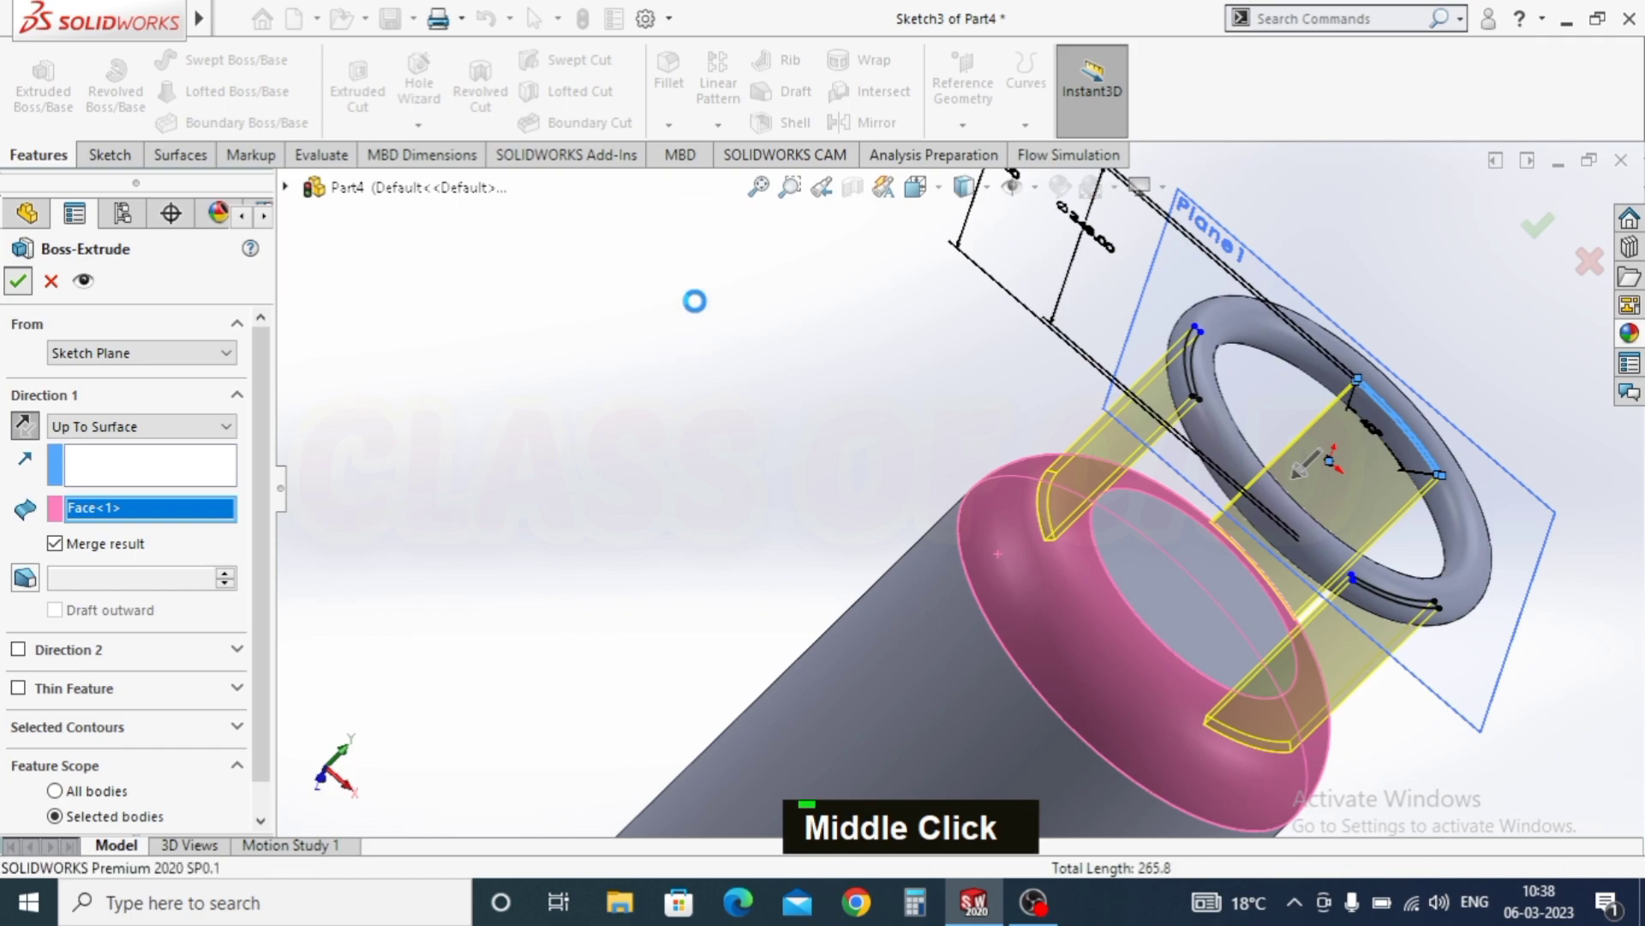
{"action": "scroll", "coordinate": [776, 410], "scroll_direction": "up", "scroll_amount": 5}
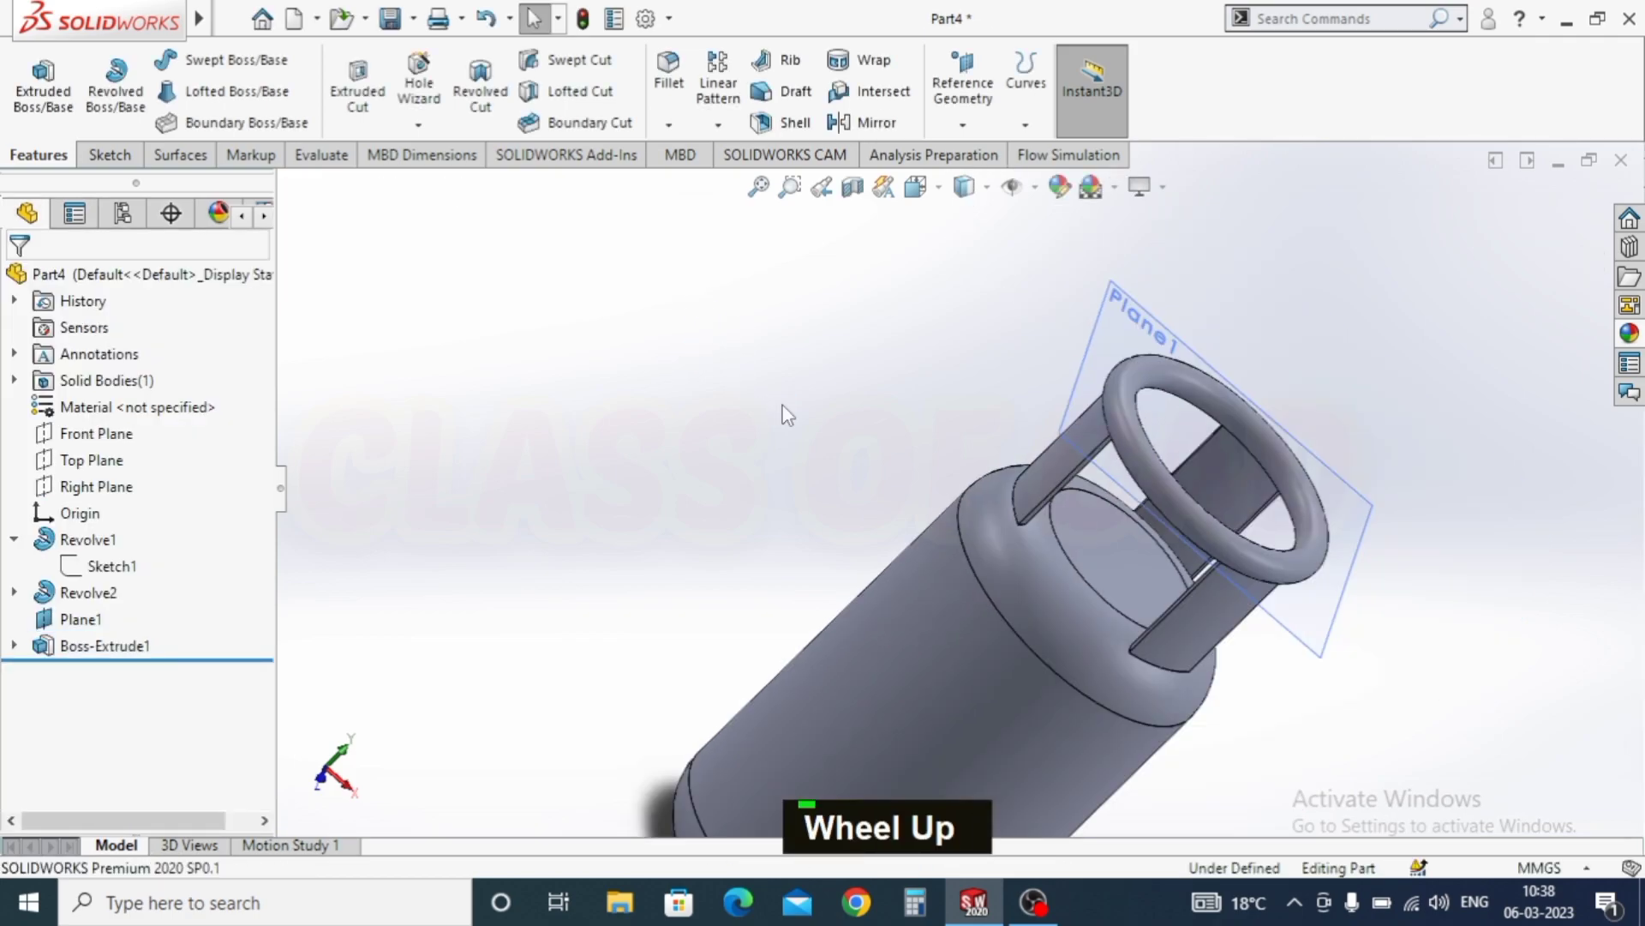
Step: Start a sketch on the Right Plane and orient the view normal to it
{"action": "scroll", "coordinate": [970, 624], "scroll_direction": "down", "scroll_amount": 3}
{"action": "middle_click_drag", "start_coordinate": [970, 624], "coordinate": [879, 519]}
{"action": "scroll", "coordinate": [873, 511], "scroll_direction": "up", "scroll_amount": 3}
{"action": "scroll", "coordinate": [873, 511], "scroll_direction": "down", "scroll_amount": 3}
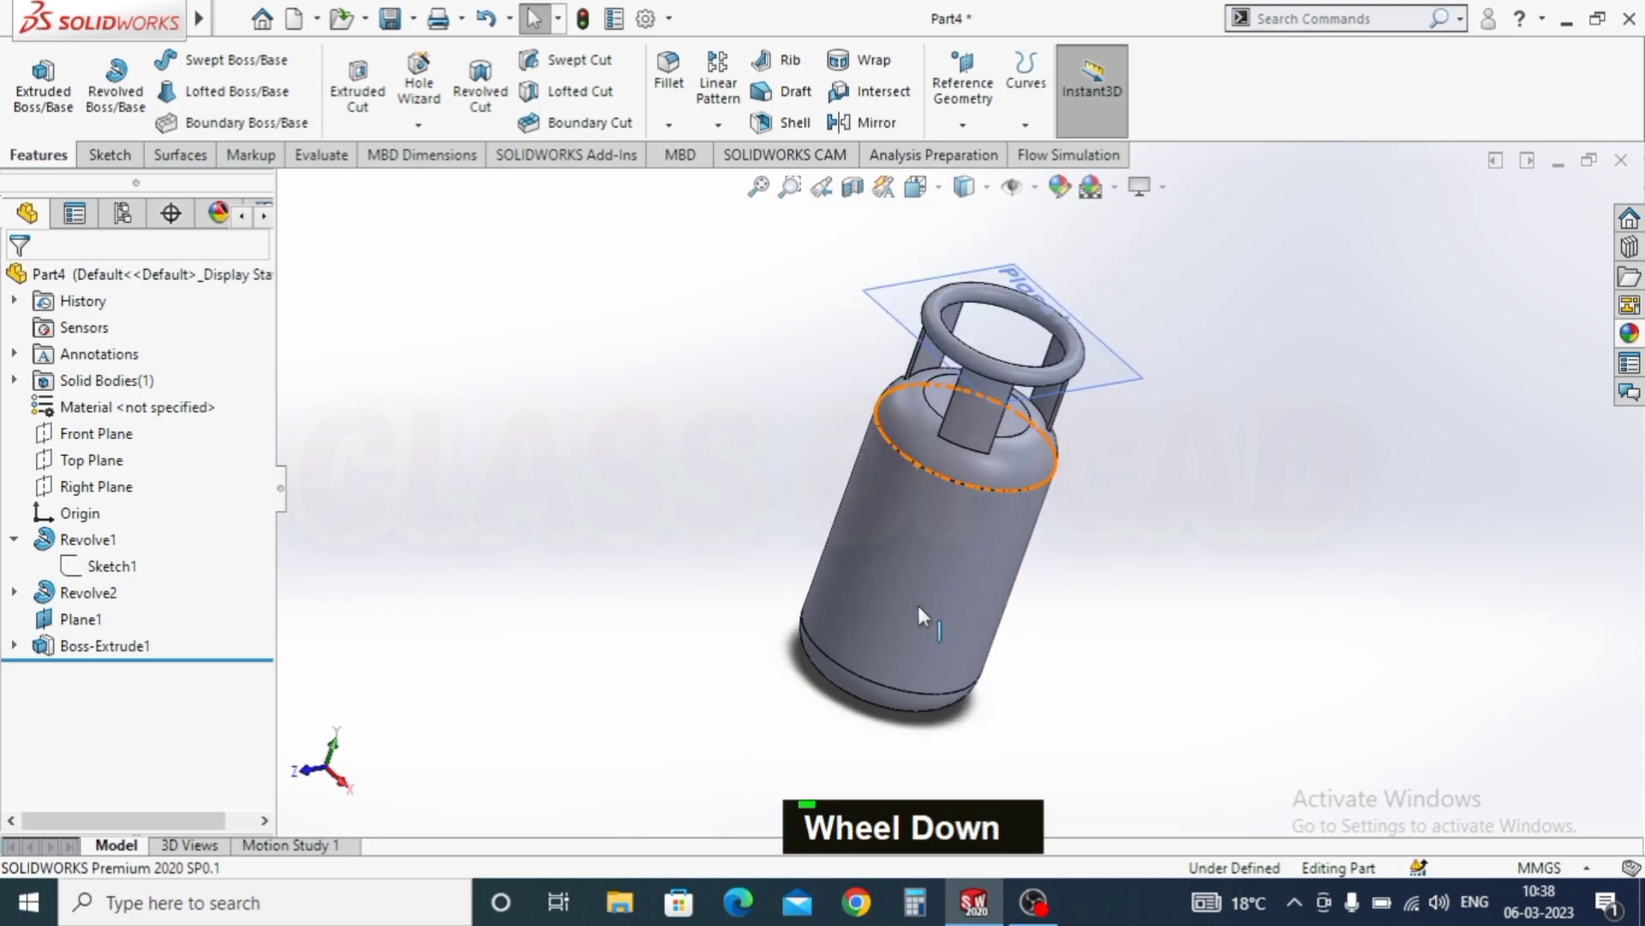
{"action": "left_click", "coordinate": [92, 485]}
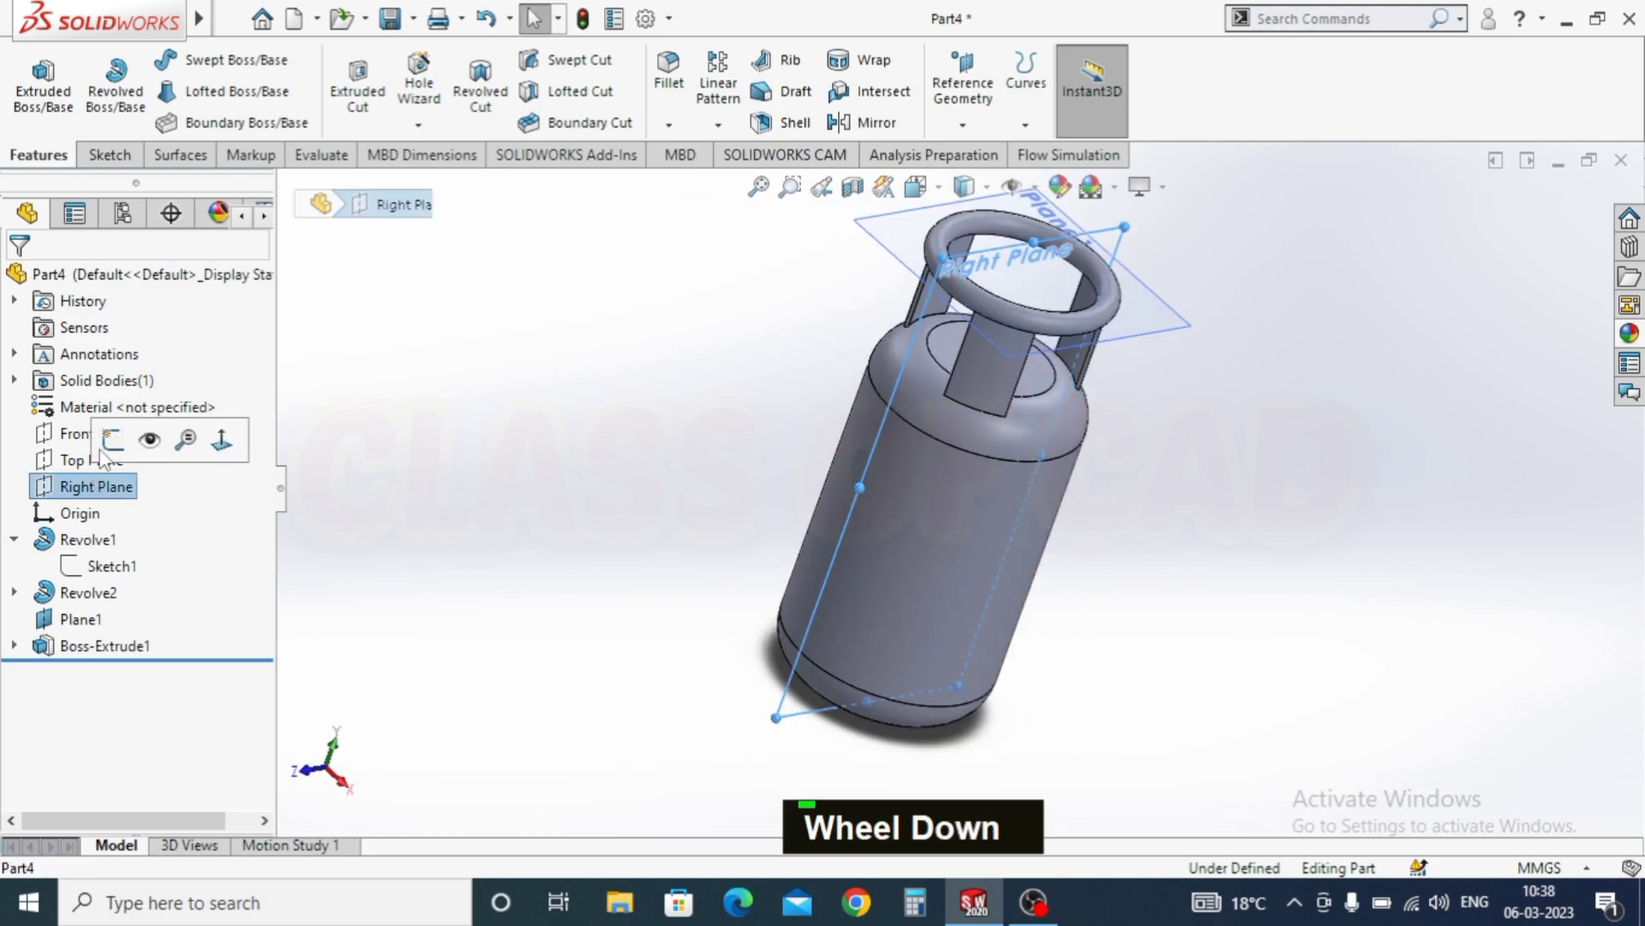
{"action": "left_click", "coordinate": [112, 437]}
{"action": "key", "text": "ctrl+8"}
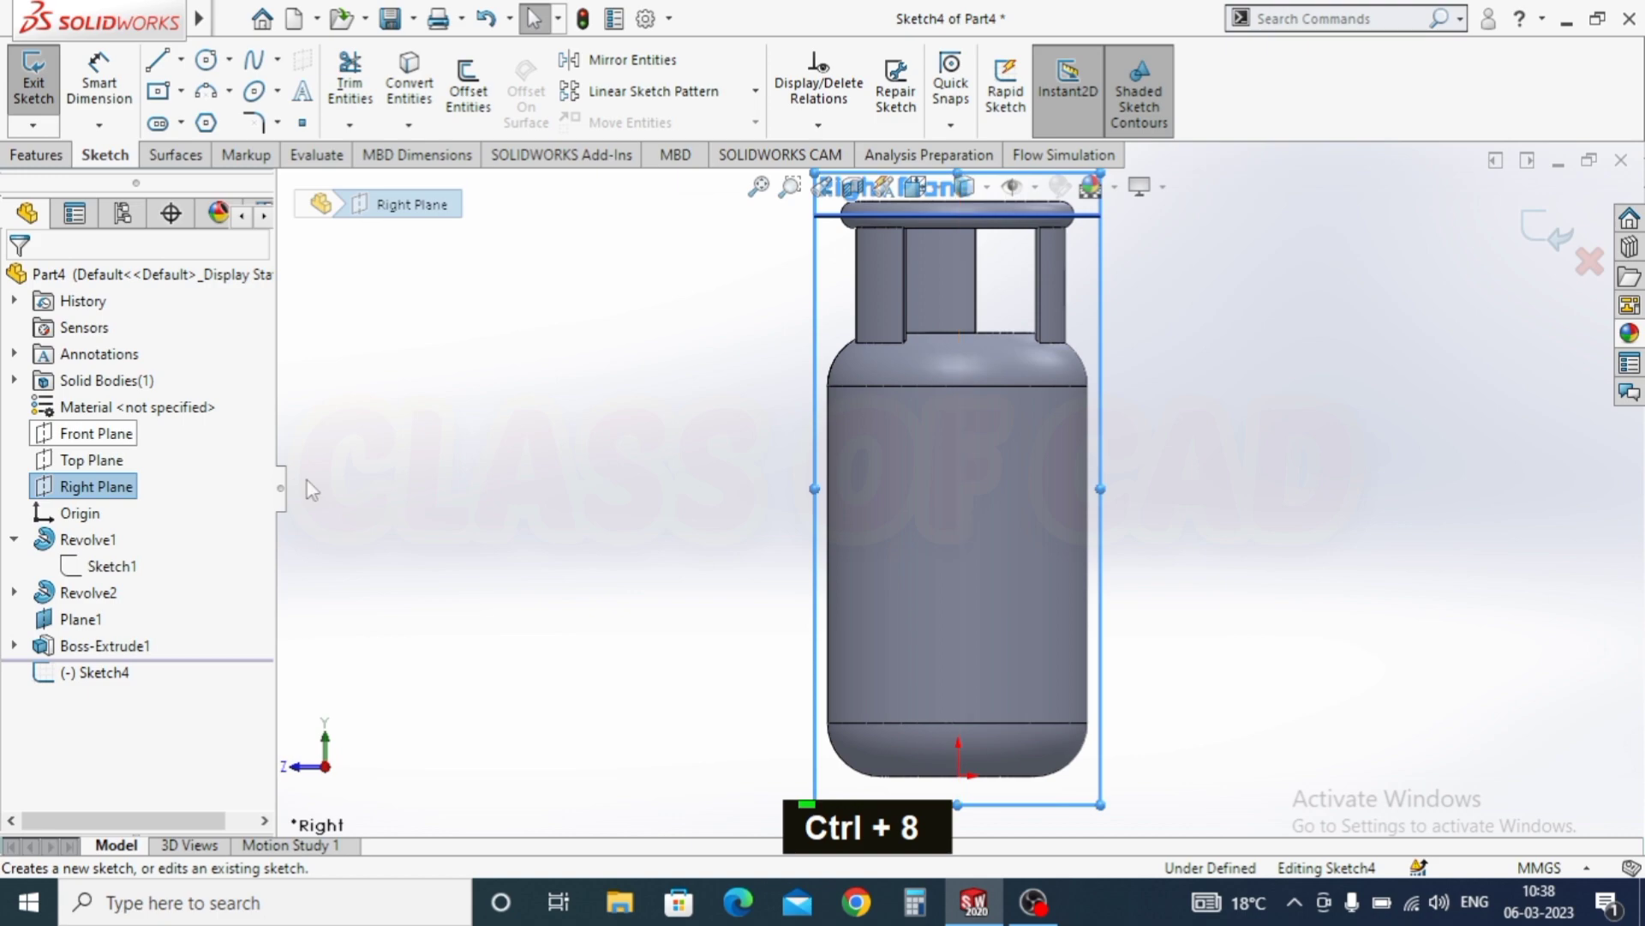
{"action": "middle_click_drag", "start_coordinate": [856, 558], "coordinate": [775, 509], "text": "ctrl"}
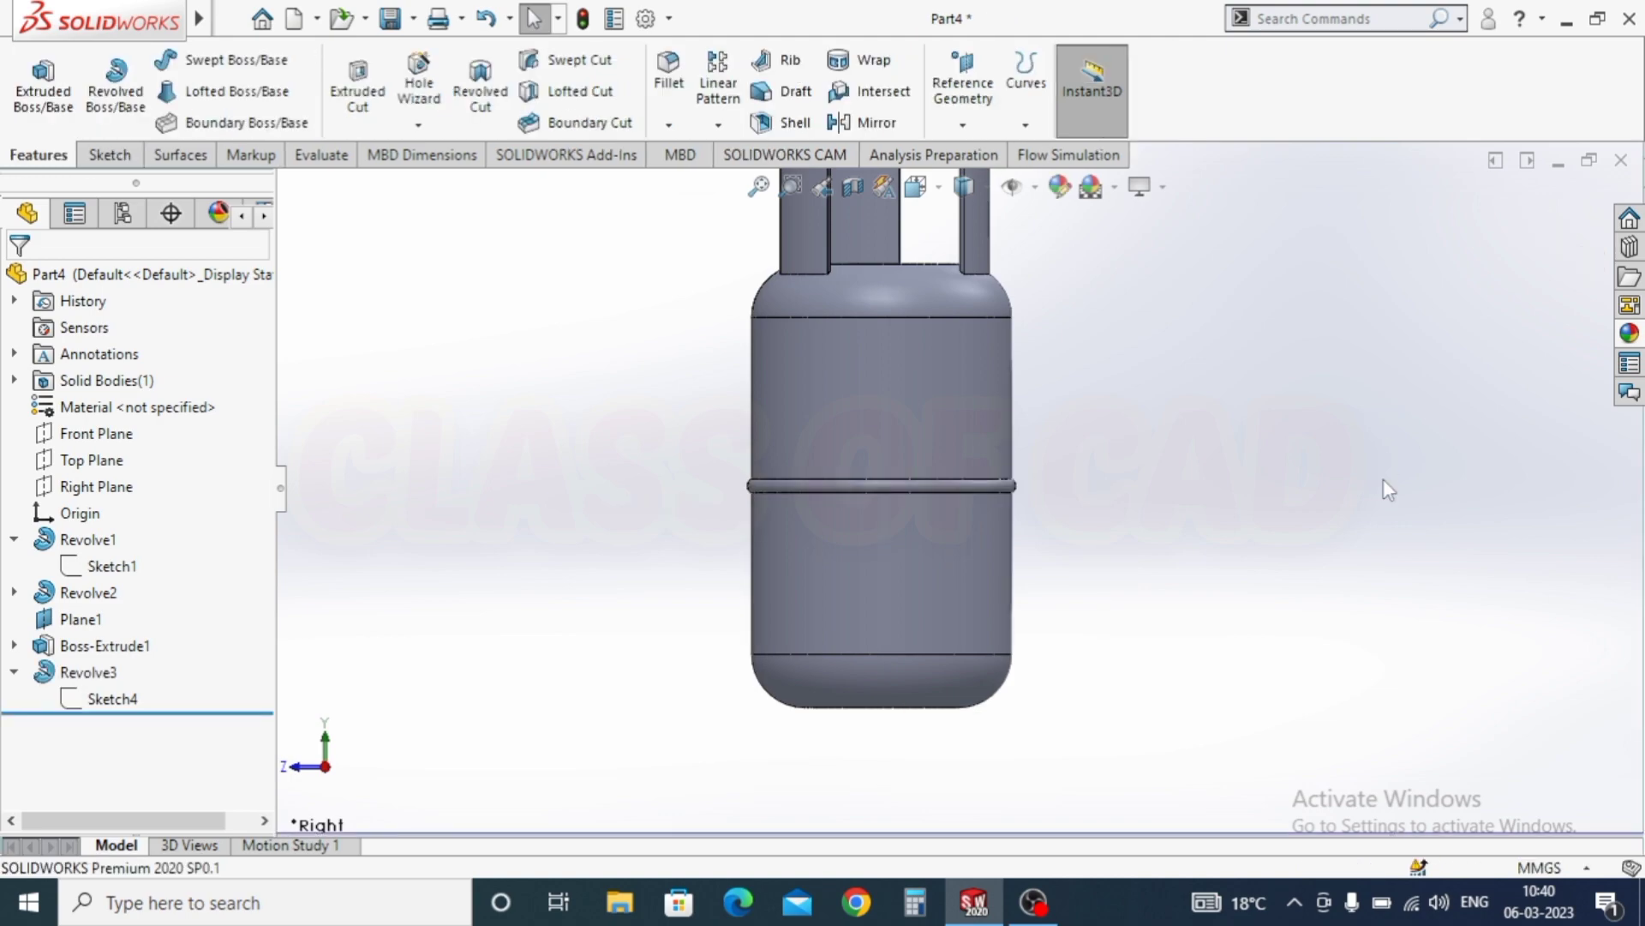
Step: Create a reference plane offset 50 mm outward from the tank's flat bottom face
{"action": "scroll", "coordinate": [1102, 578], "scroll_direction": "up", "scroll_amount": 2}
{"action": "scroll", "coordinate": [990, 702], "scroll_direction": "down", "scroll_amount": 2}
{"action": "scroll", "coordinate": [989, 702], "scroll_direction": "down", "scroll_amount": 1}
{"action": "middle_click_drag", "start_coordinate": [985, 698], "coordinate": [305, 242]}
{"action": "left_click", "coordinate": [128, 154]}
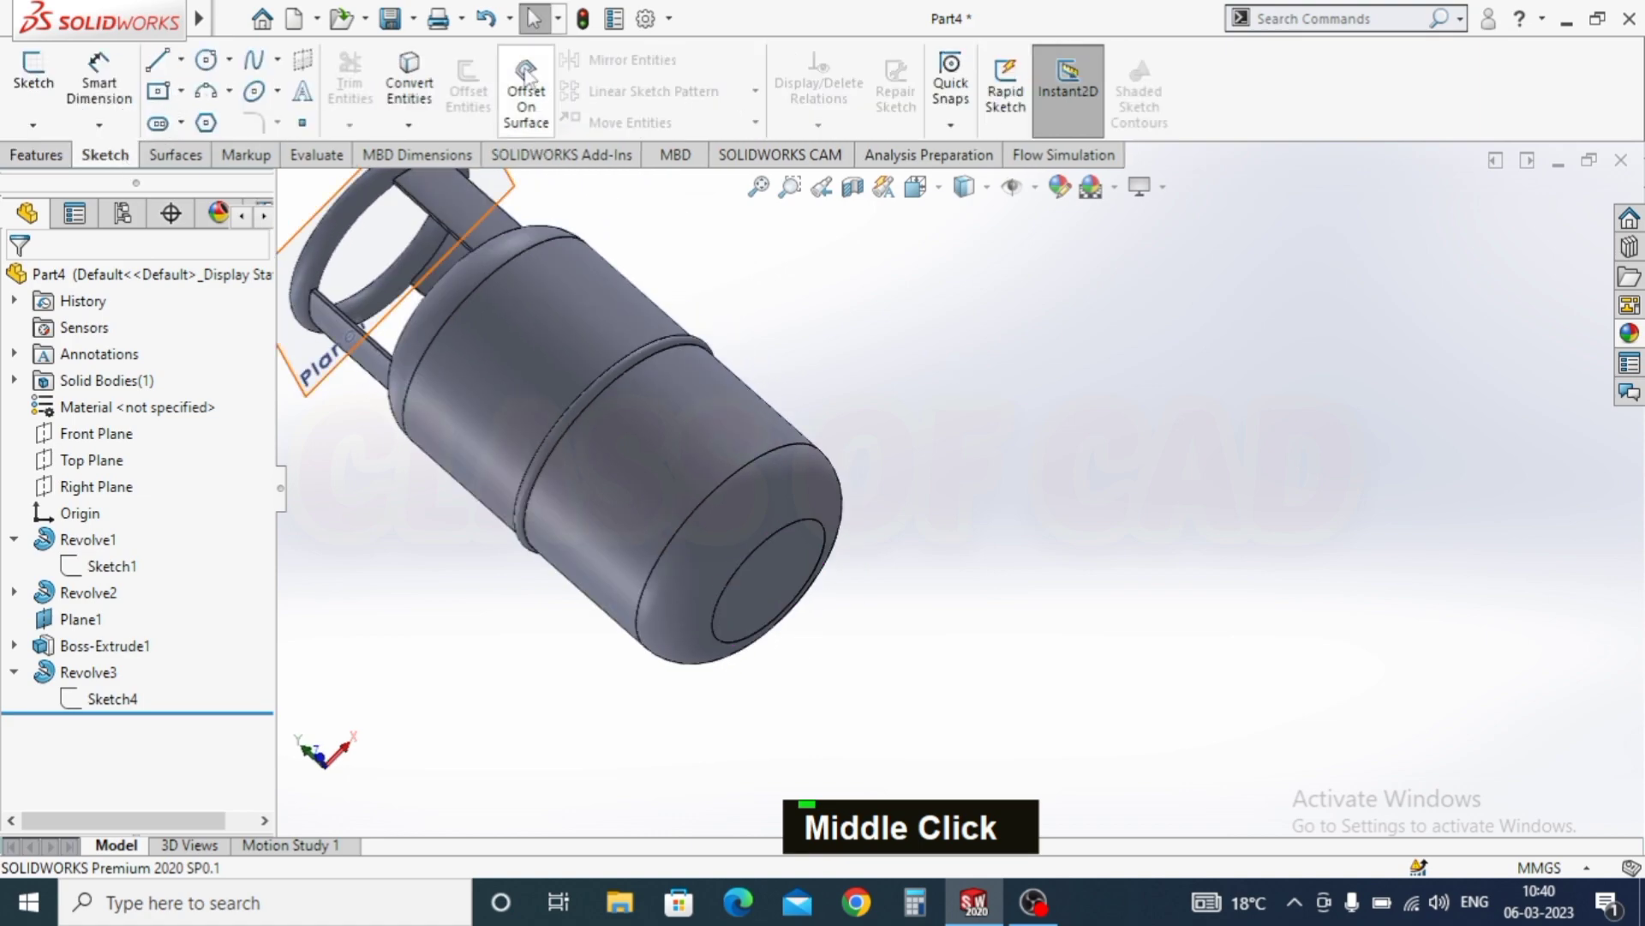
{"action": "left_click", "coordinate": [36, 154]}
{"action": "left_click", "coordinate": [962, 85]}
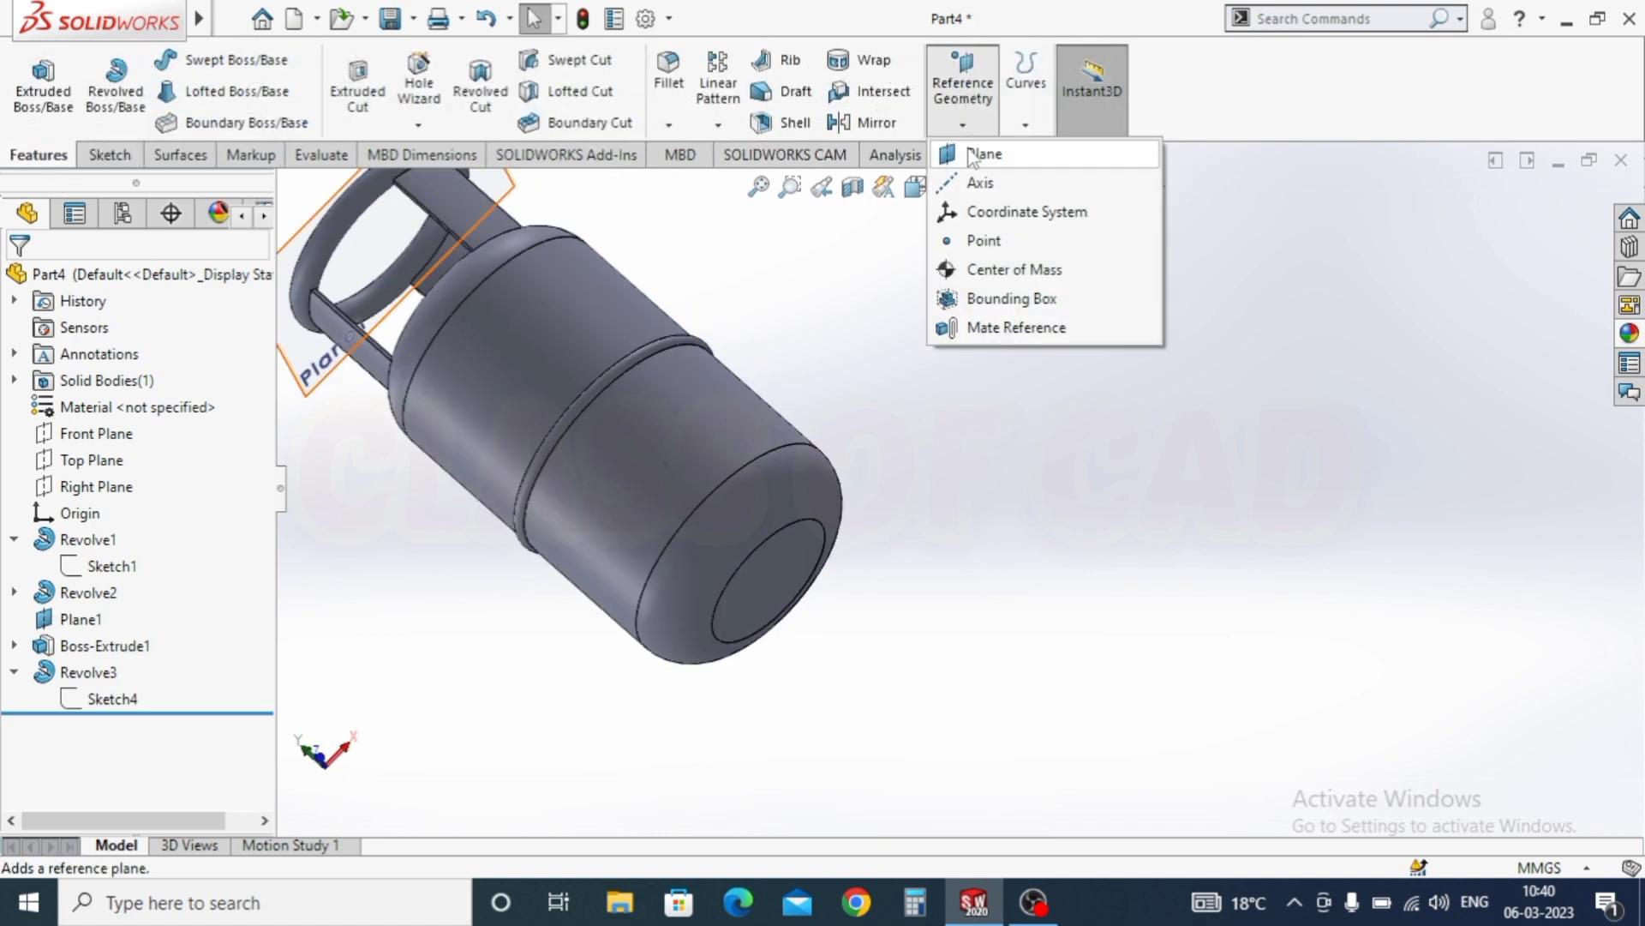
{"action": "left_click", "coordinate": [760, 558]}
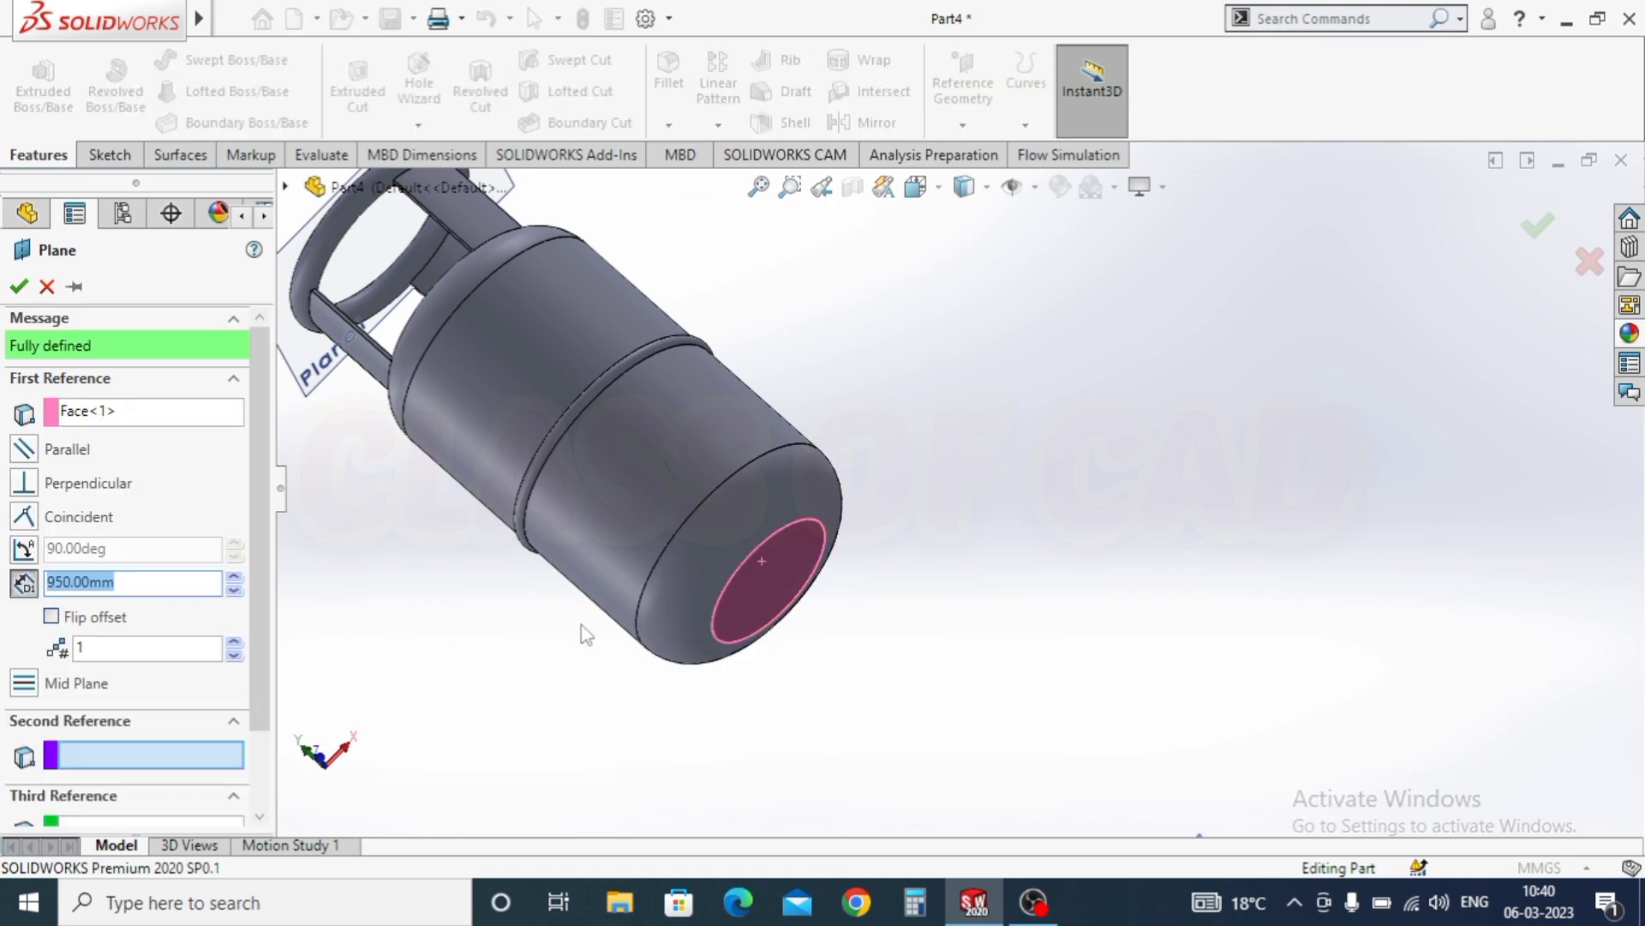
{"action": "middle_click_drag", "start_coordinate": [580, 631], "coordinate": [549, 633]}
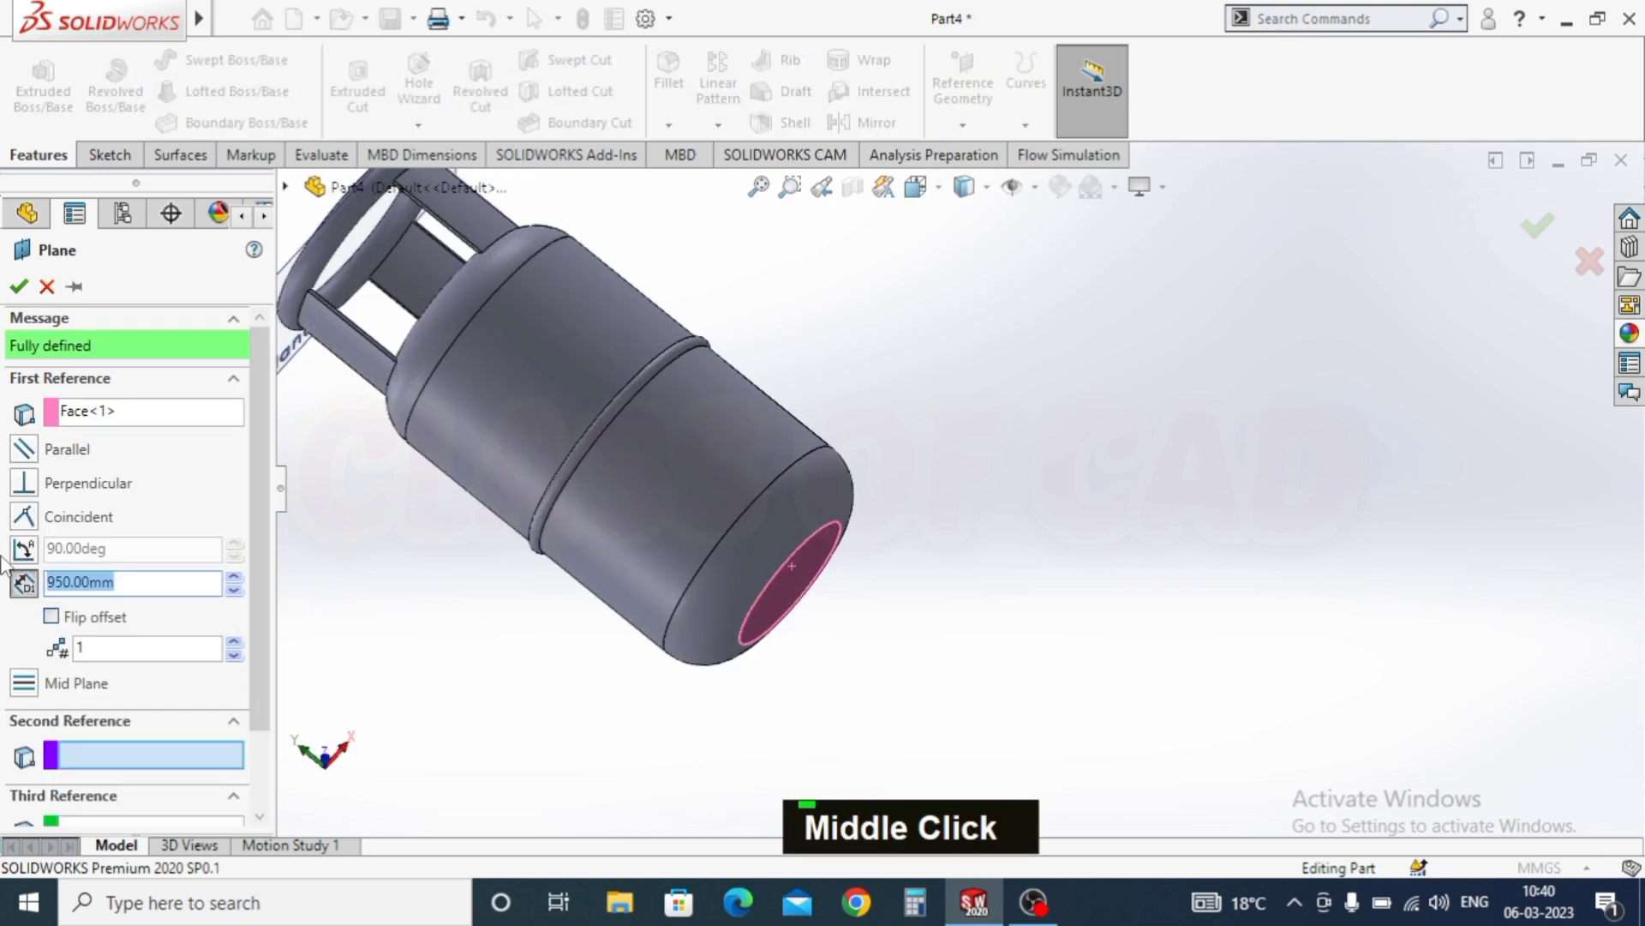
{"action": "key", "text": "Return"}
{"action": "middle_click_drag", "start_coordinate": [621, 575], "coordinate": [165, 465]}
{"action": "key", "text": "Escape"}
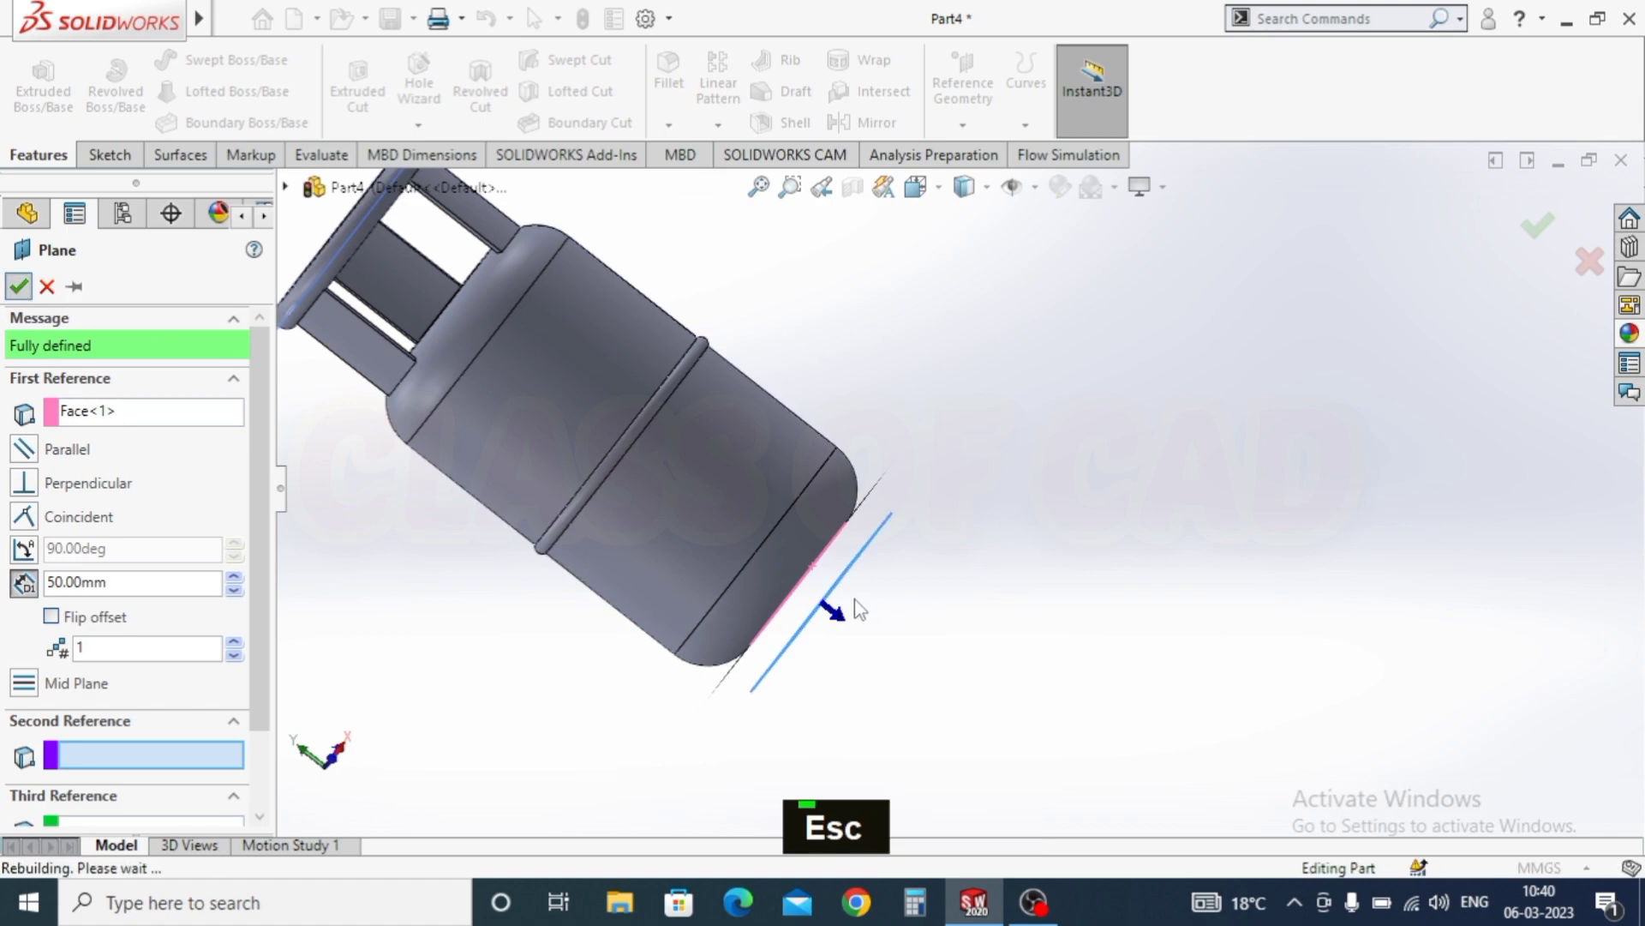
Step: Start a sketch on the new offset plane below the tank's bottom face
{"action": "middle_click_drag", "start_coordinate": [845, 588], "coordinate": [800, 555]}
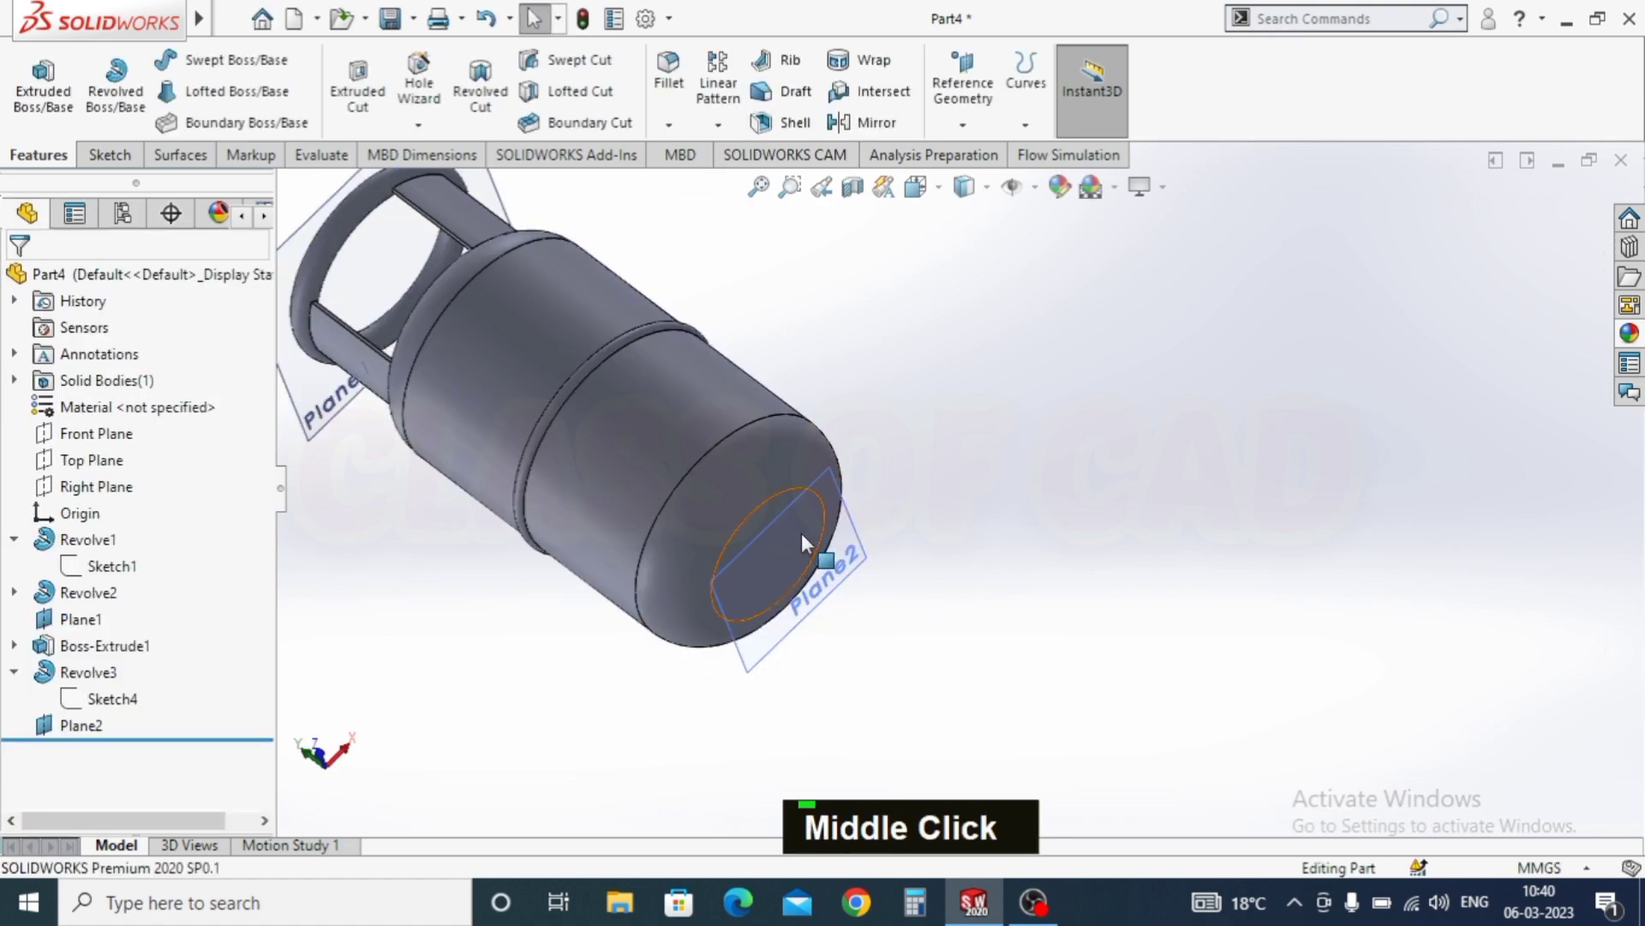
{"action": "left_click", "coordinate": [802, 535]}
{"action": "key", "text": "Escape"}
{"action": "key", "text": "Escape"}
{"action": "left_click", "coordinate": [864, 555]}
{"action": "left_click", "coordinate": [965, 471]}
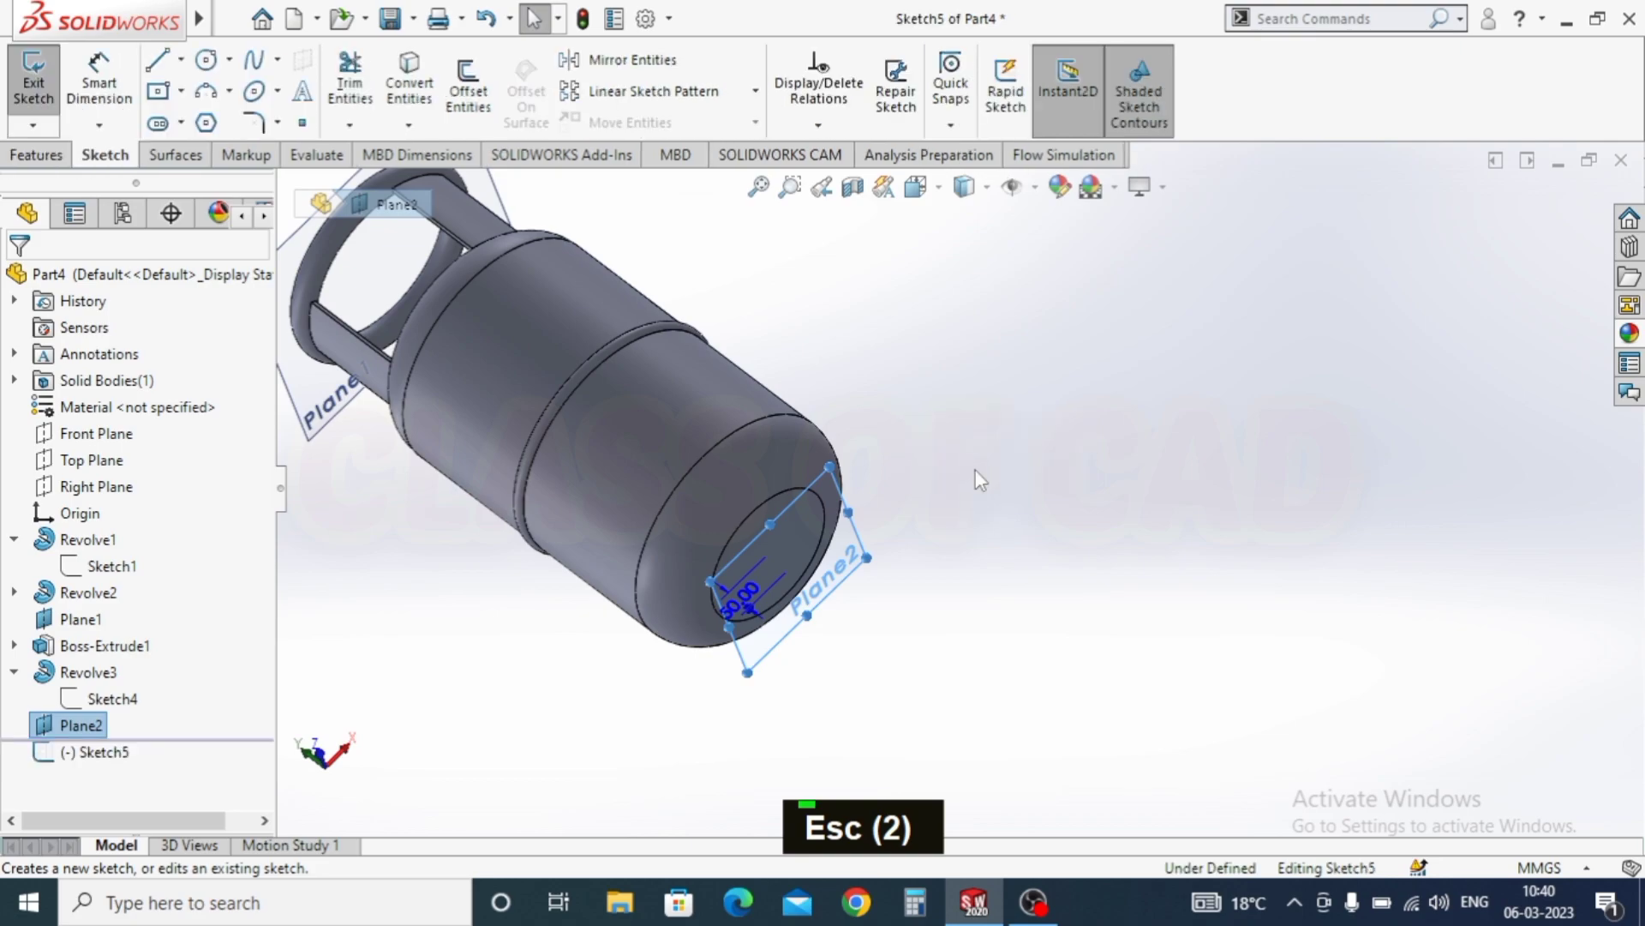
Step: Sketch two concentric circles centred on the origin and dimension their diameters to 375 mm and 325 mm
{"action": "key", "text": "ctrl+8"}
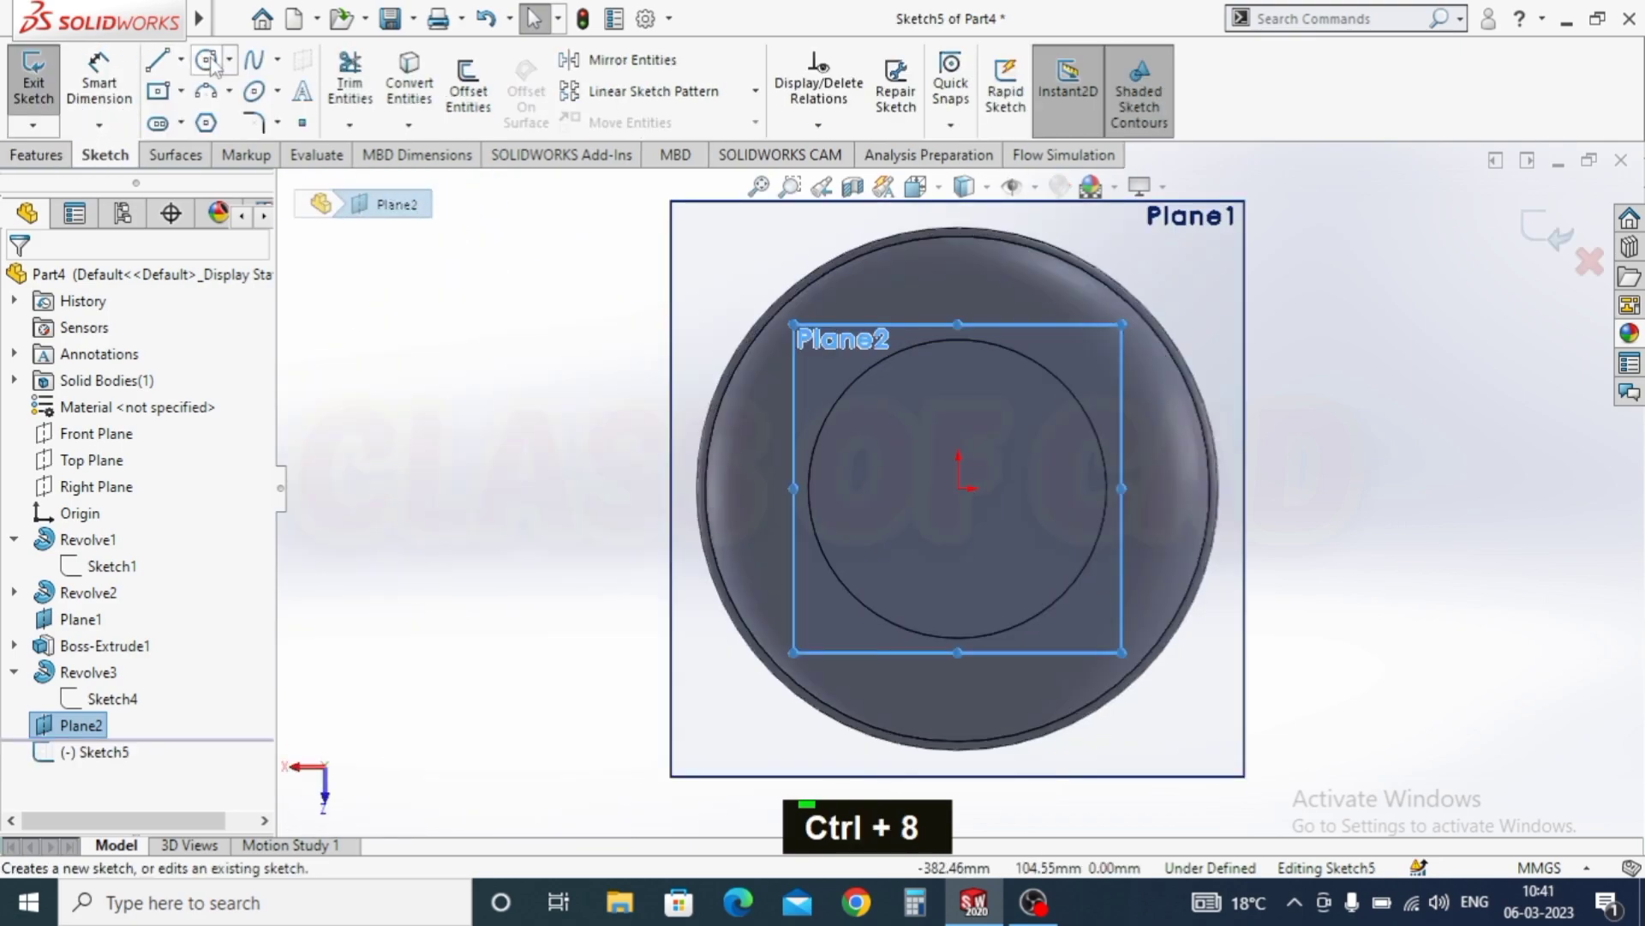
{"action": "left_click", "coordinate": [958, 489]}
{"action": "left_click", "coordinate": [909, 507]}
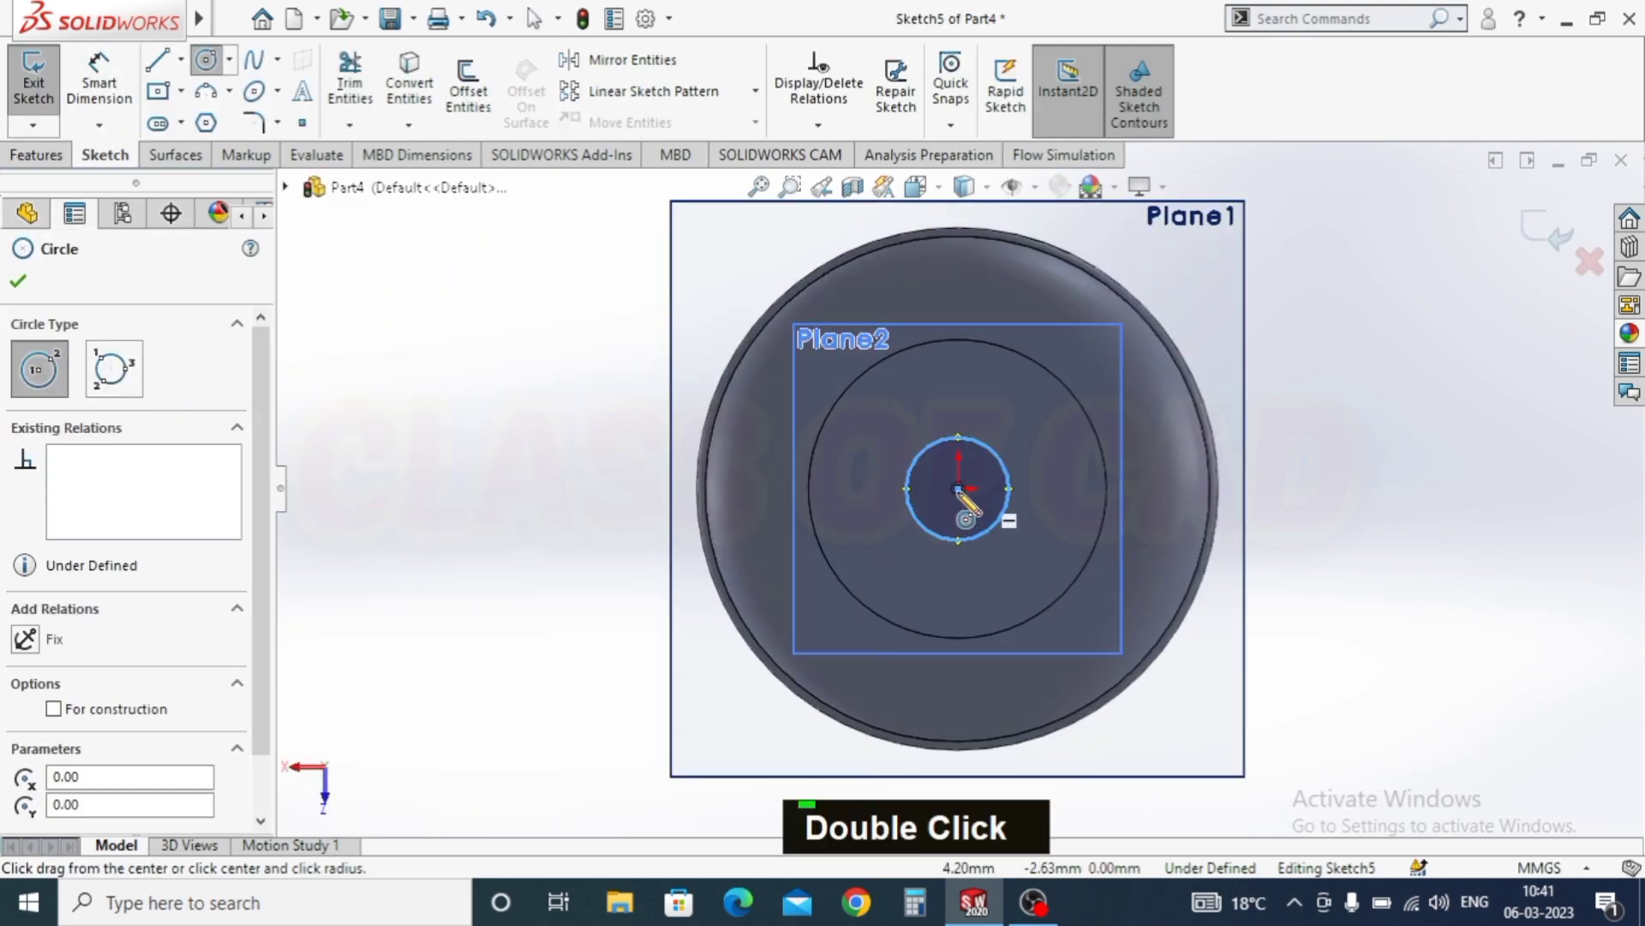
{"action": "left_click_drag", "start_coordinate": [898, 519], "coordinate": [768, 537]}
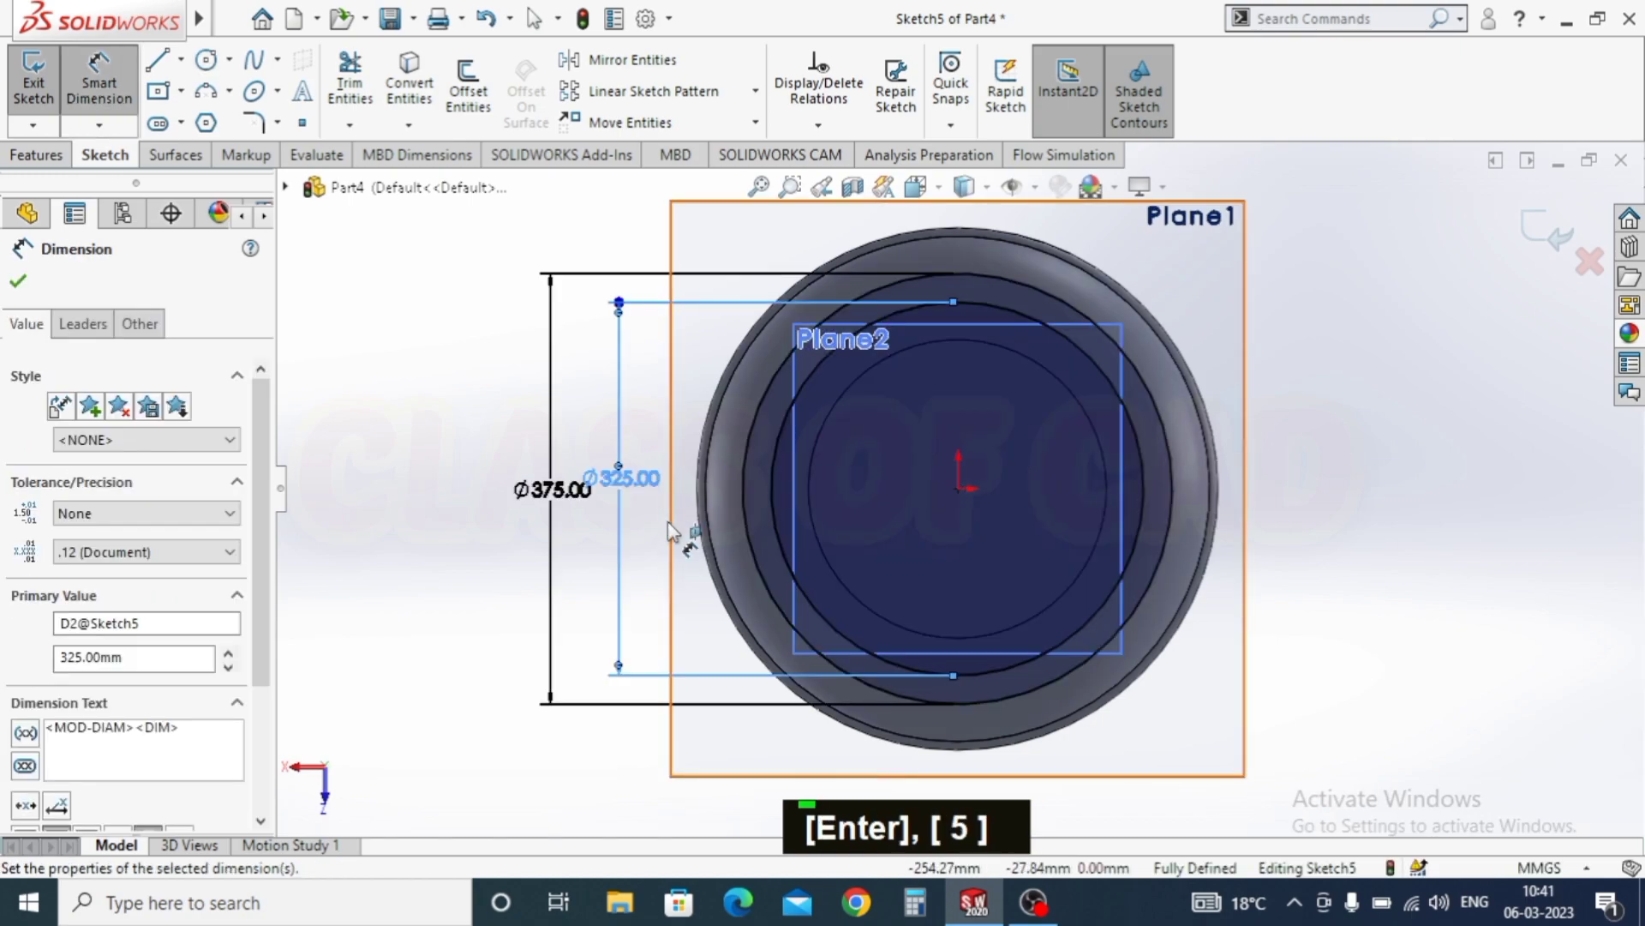
Step: Set the inner circle's diameter to 335 mm
{"action": "double_click", "coordinate": [642, 481]}
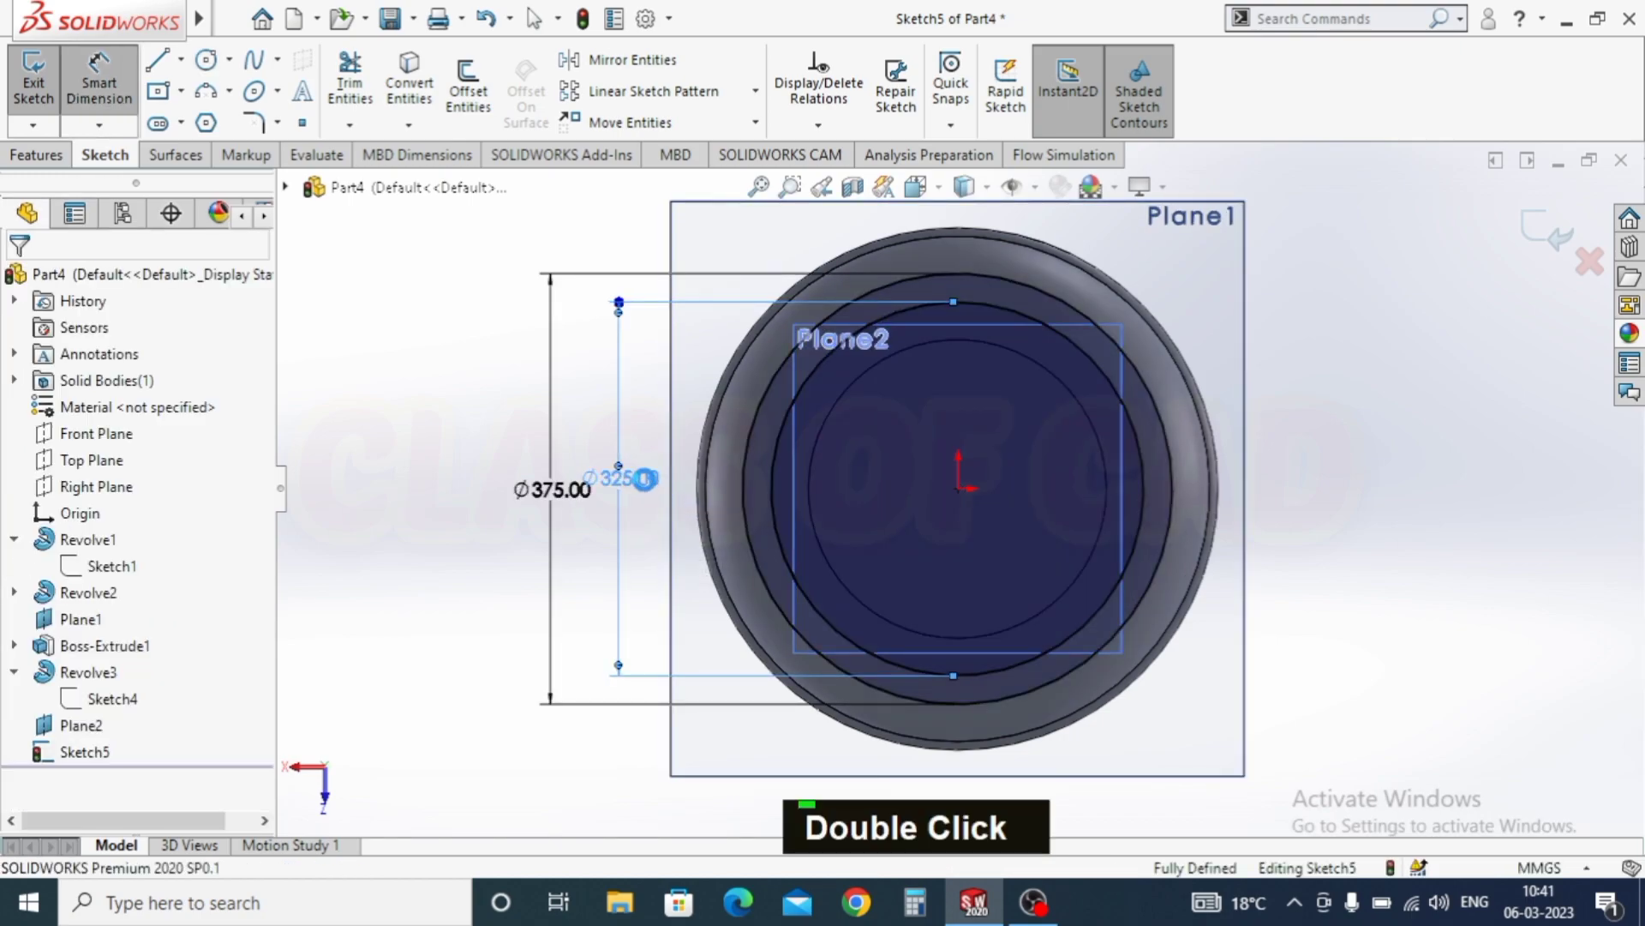
{"action": "type", "text": "335"}
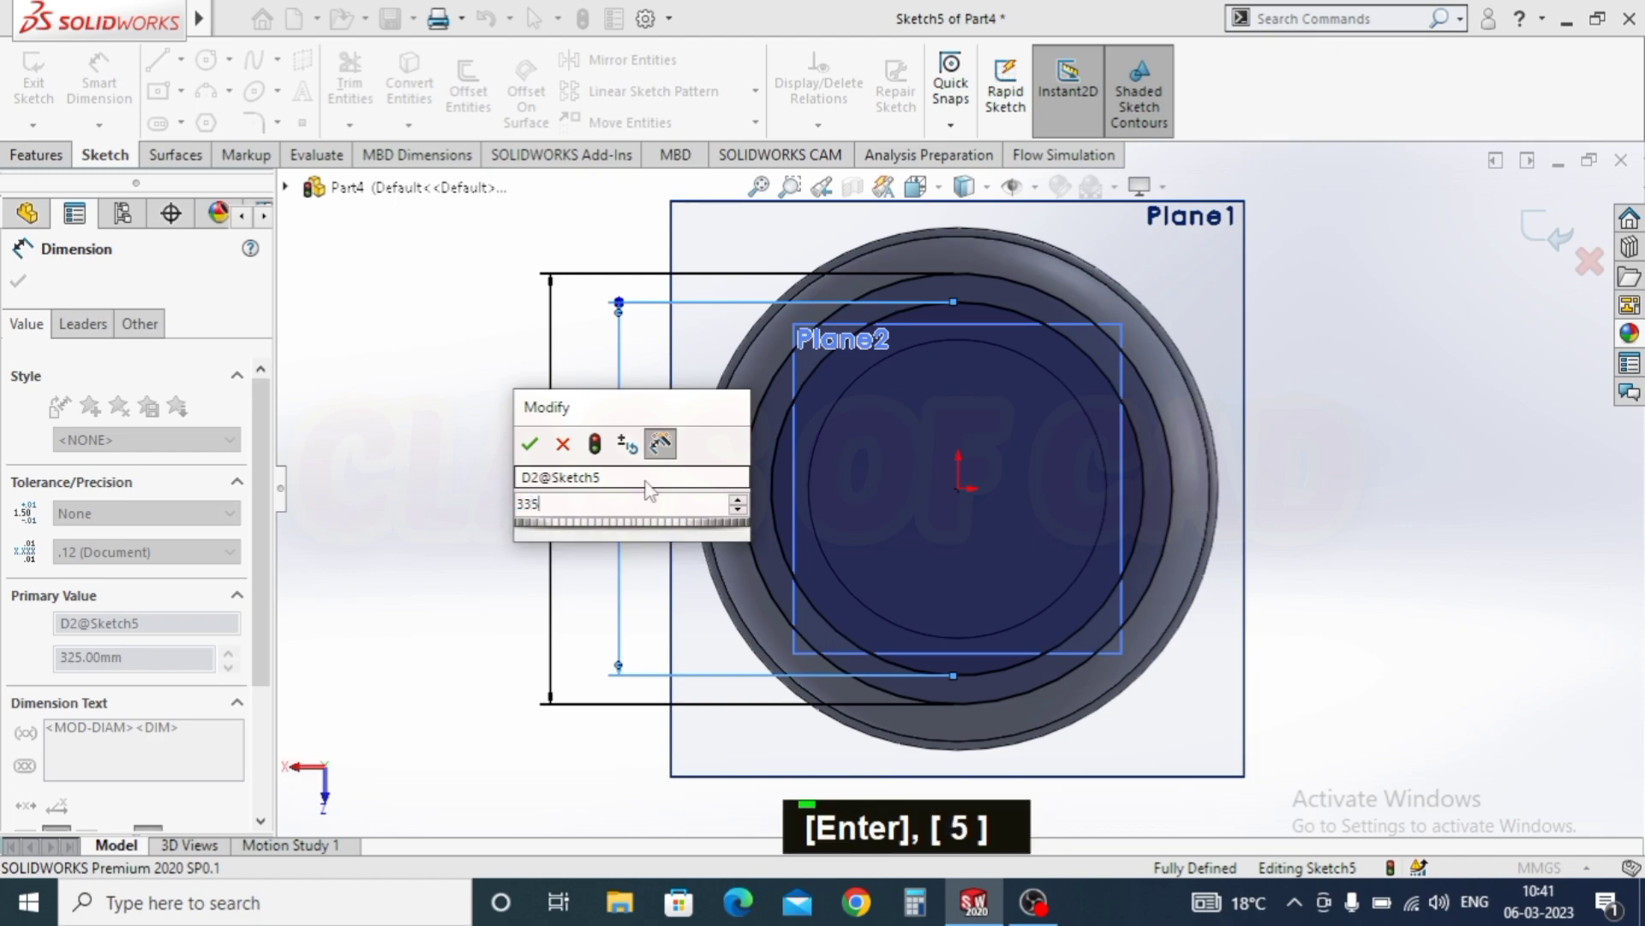
{"action": "key", "text": "Return"}
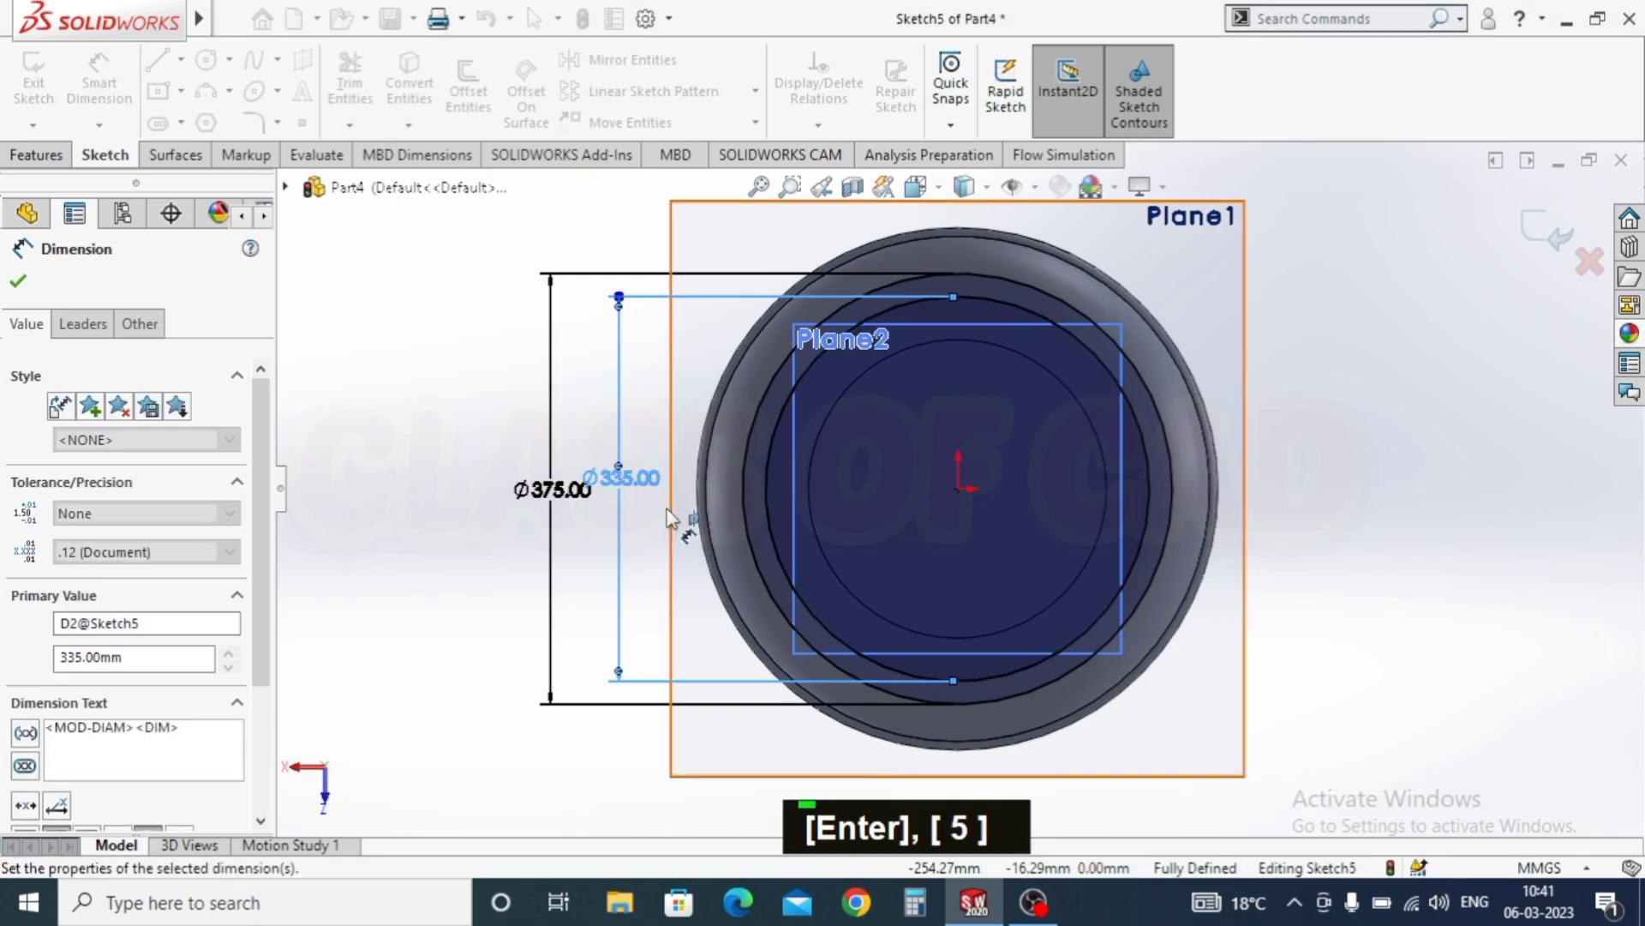
Step: Set the inner circle's diameter to 345 mm
{"action": "double_click", "coordinate": [639, 480]}
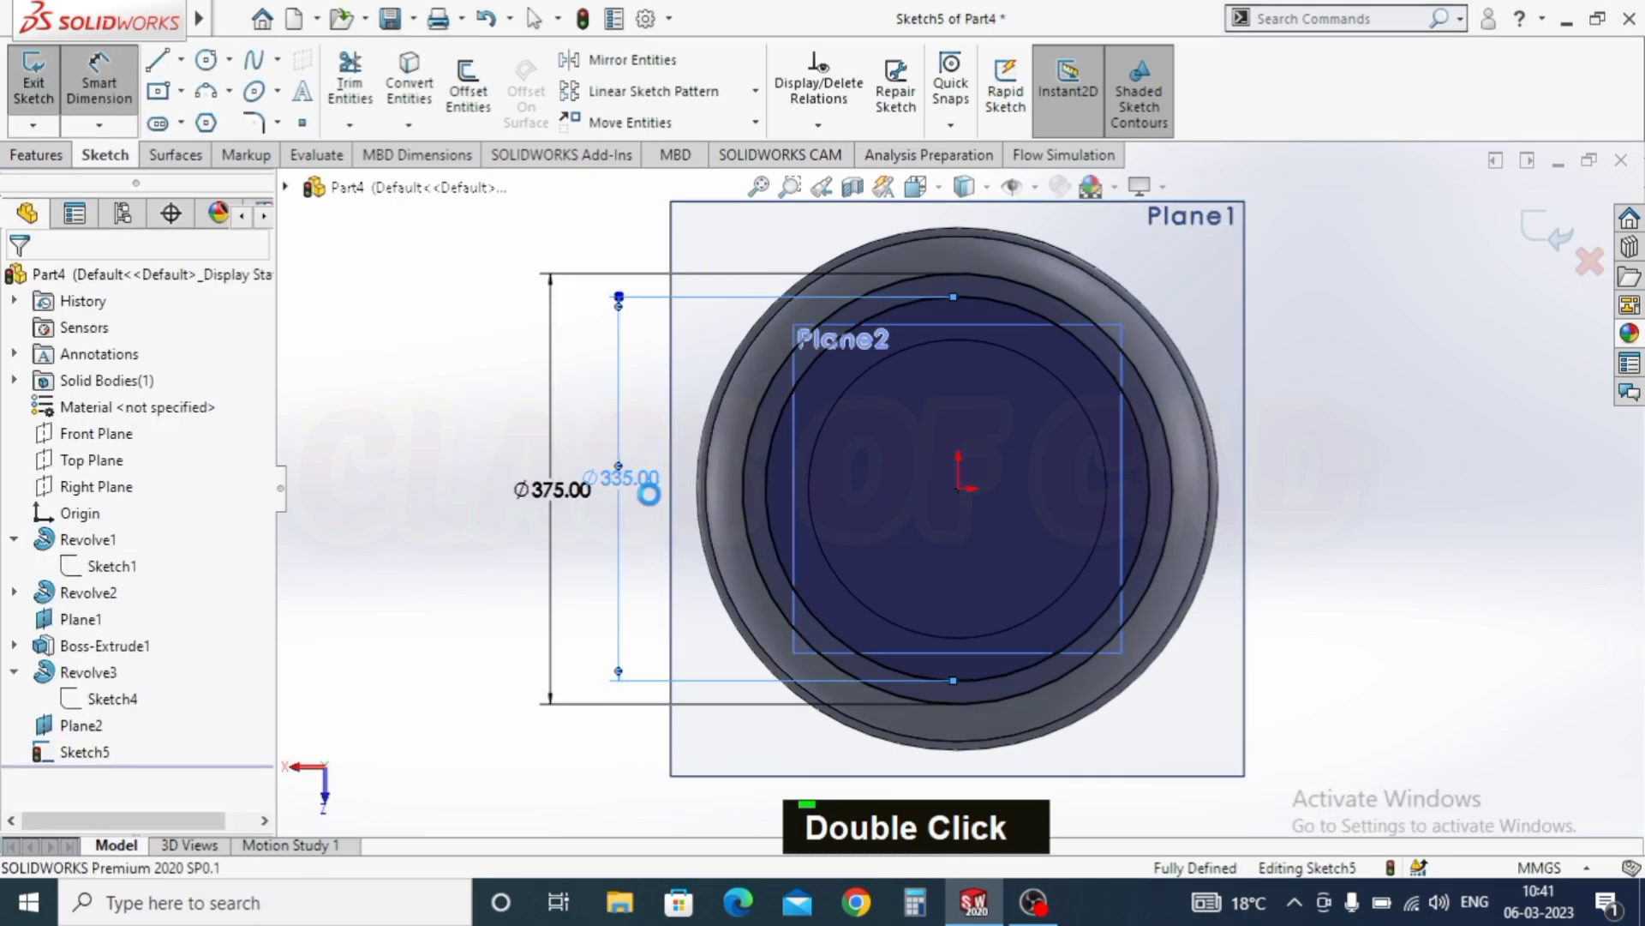
{"action": "type", "text": "345"}
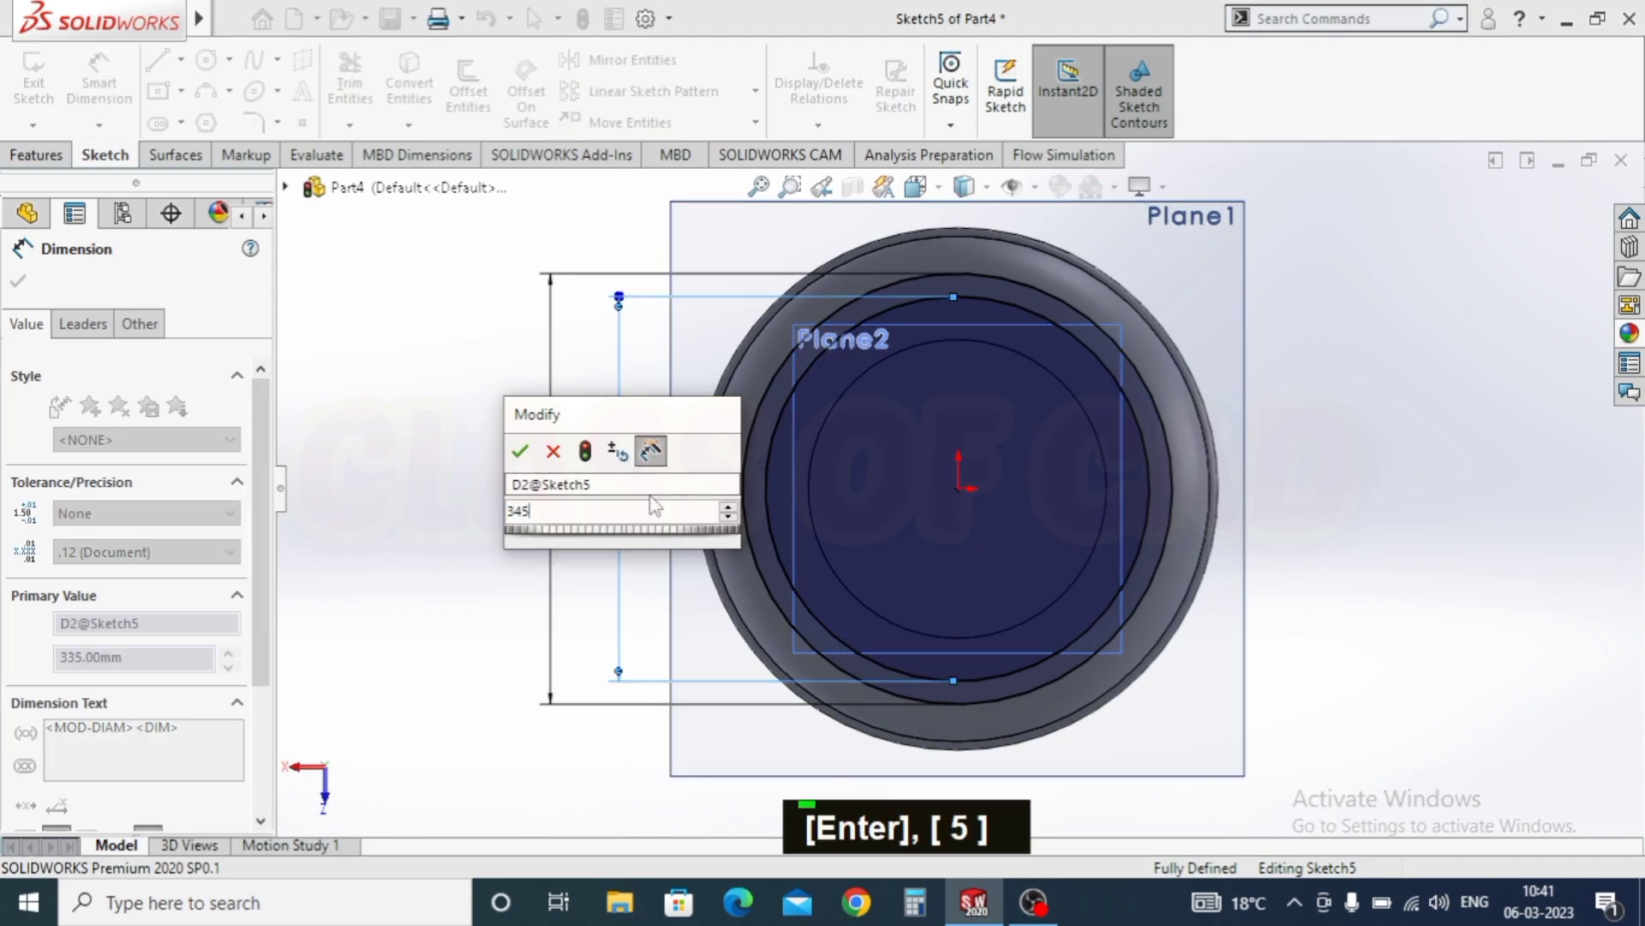
{"action": "key", "text": "Return"}
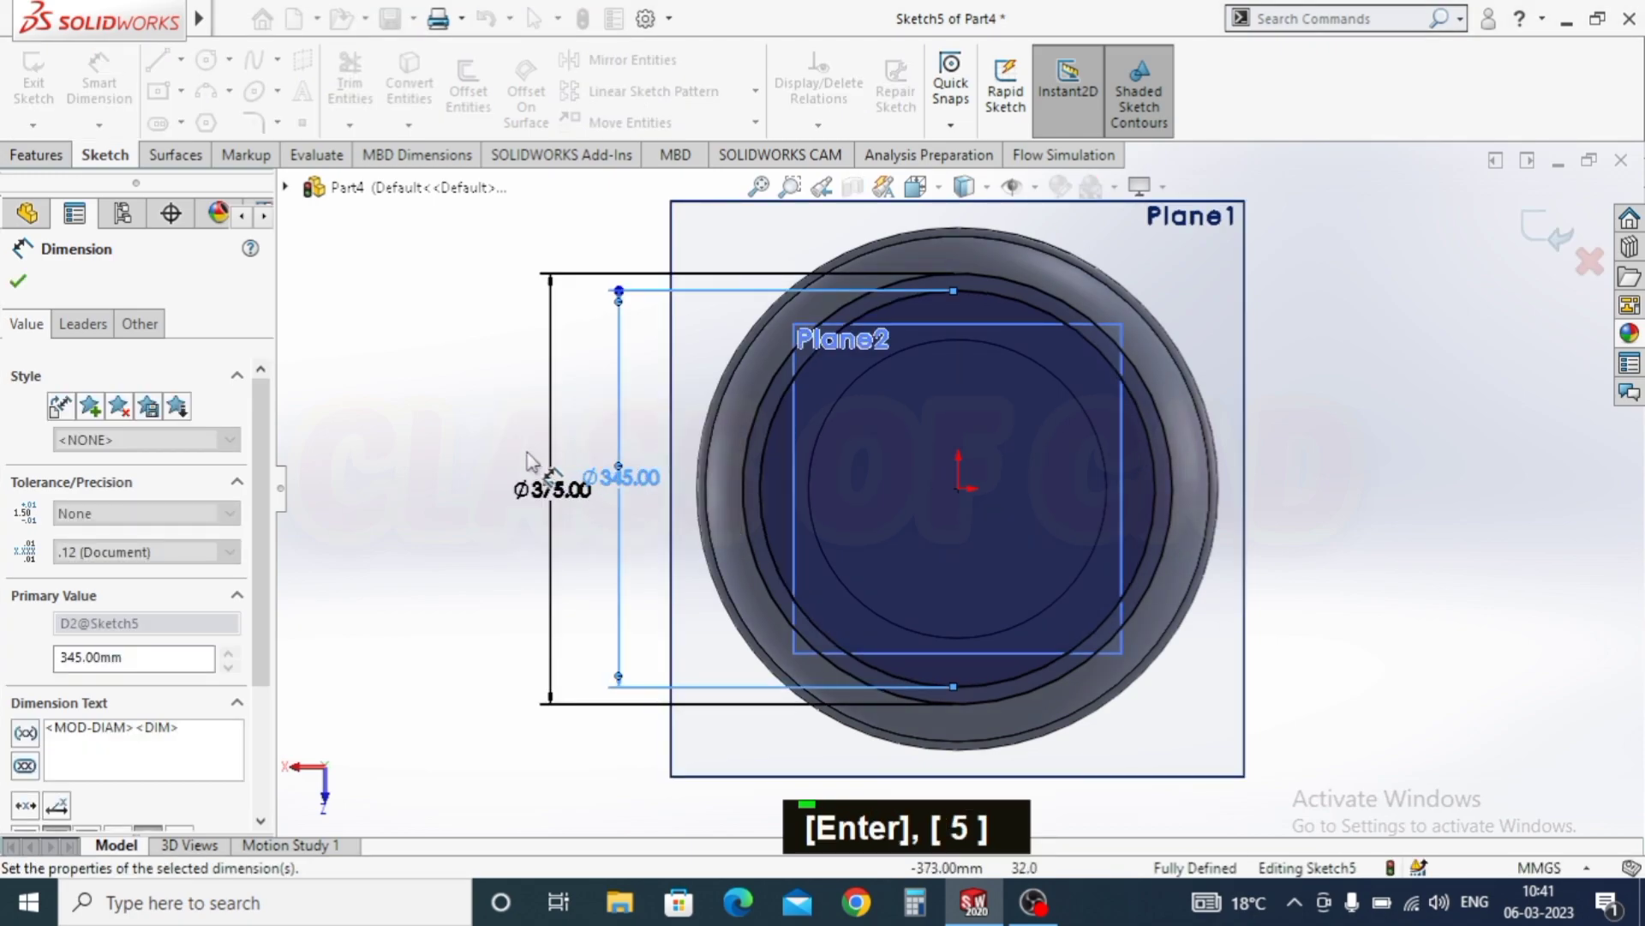
Step: Extrude the ring profile toward the tank with the Up To Next end condition and merged result
{"action": "left_click", "coordinate": [38, 157]}
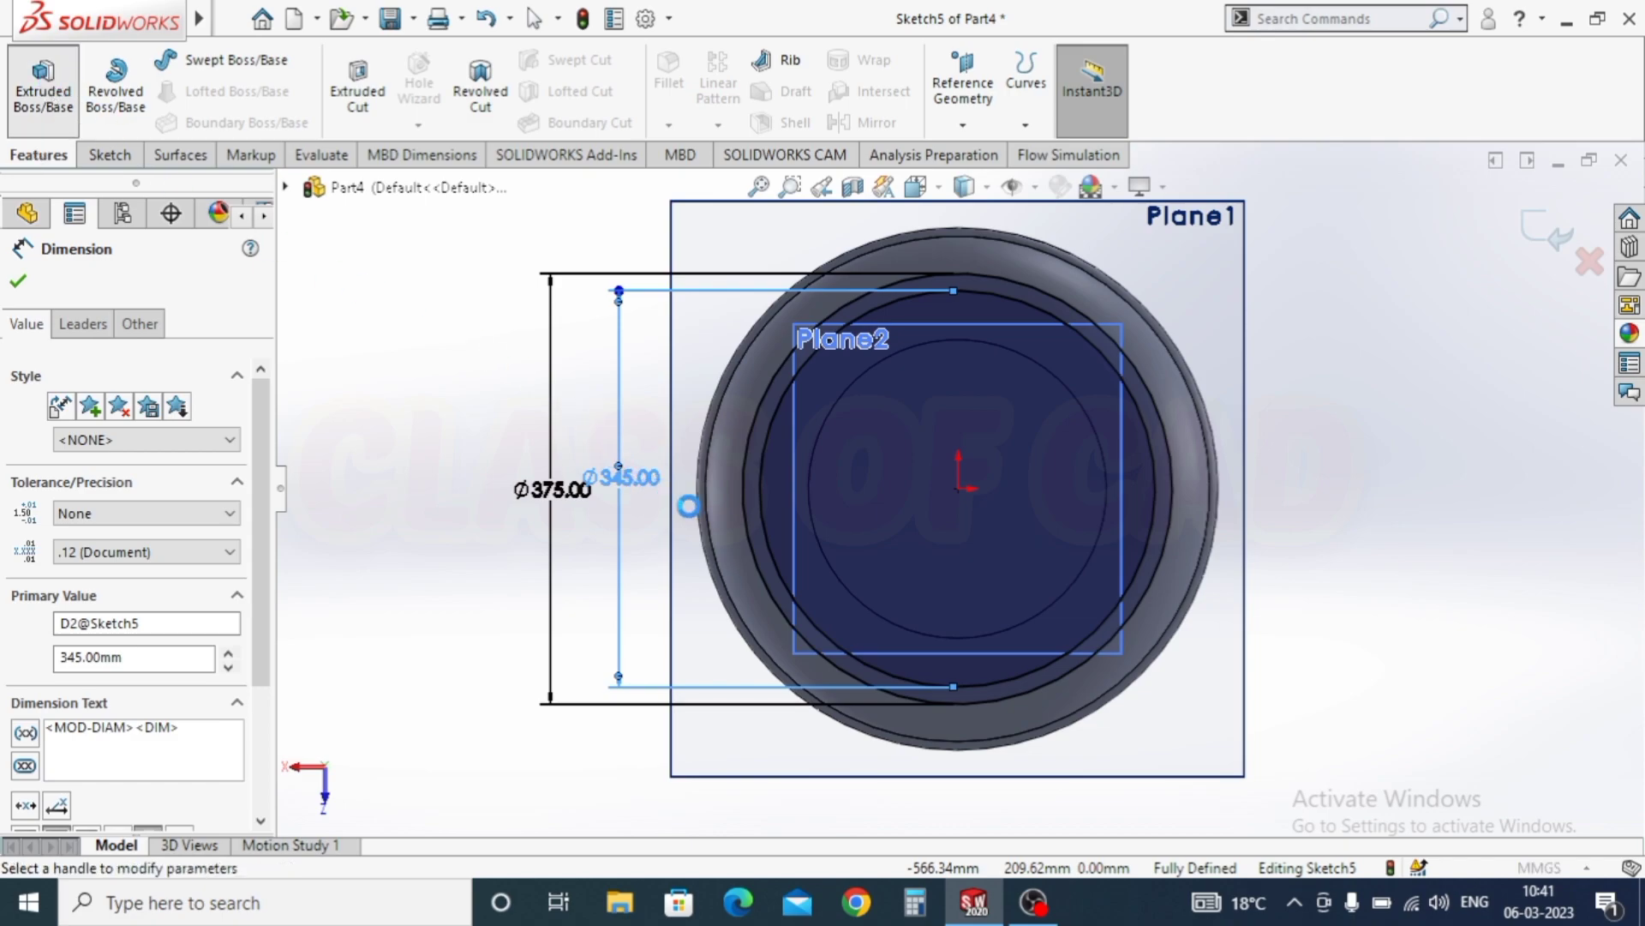
{"action": "scroll", "coordinate": [690, 503], "scroll_direction": "up", "scroll_amount": 3}
{"action": "middle_click_drag", "start_coordinate": [694, 506], "coordinate": [848, 591]}
{"action": "left_click", "coordinate": [128, 426]}
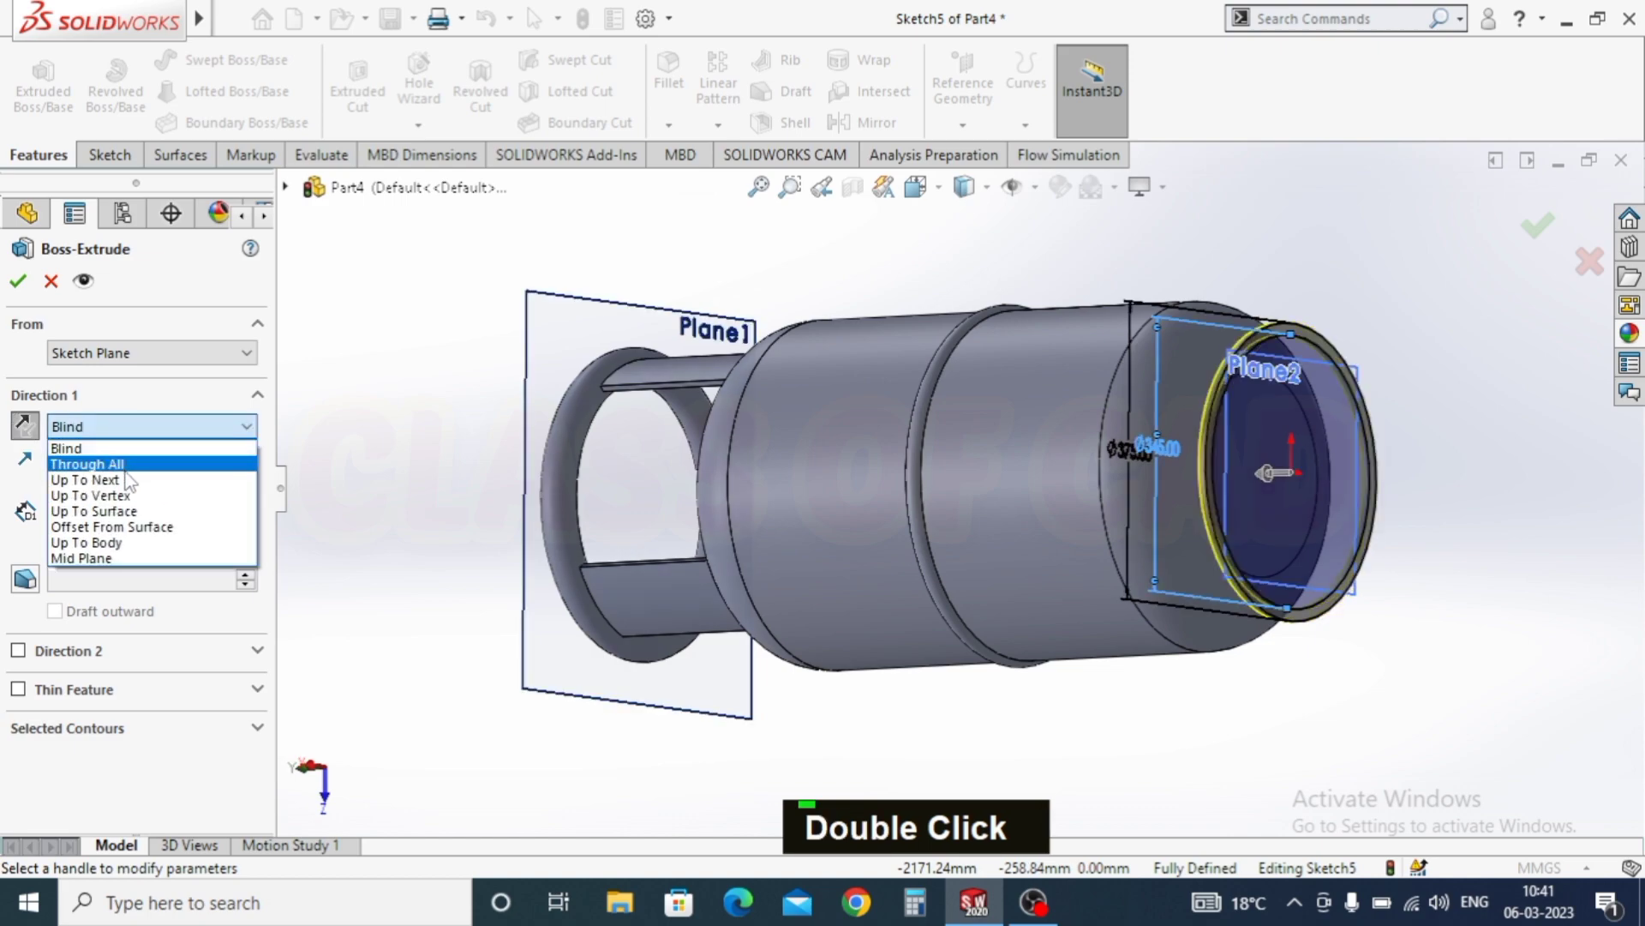
{"action": "left_click", "coordinate": [94, 479]}
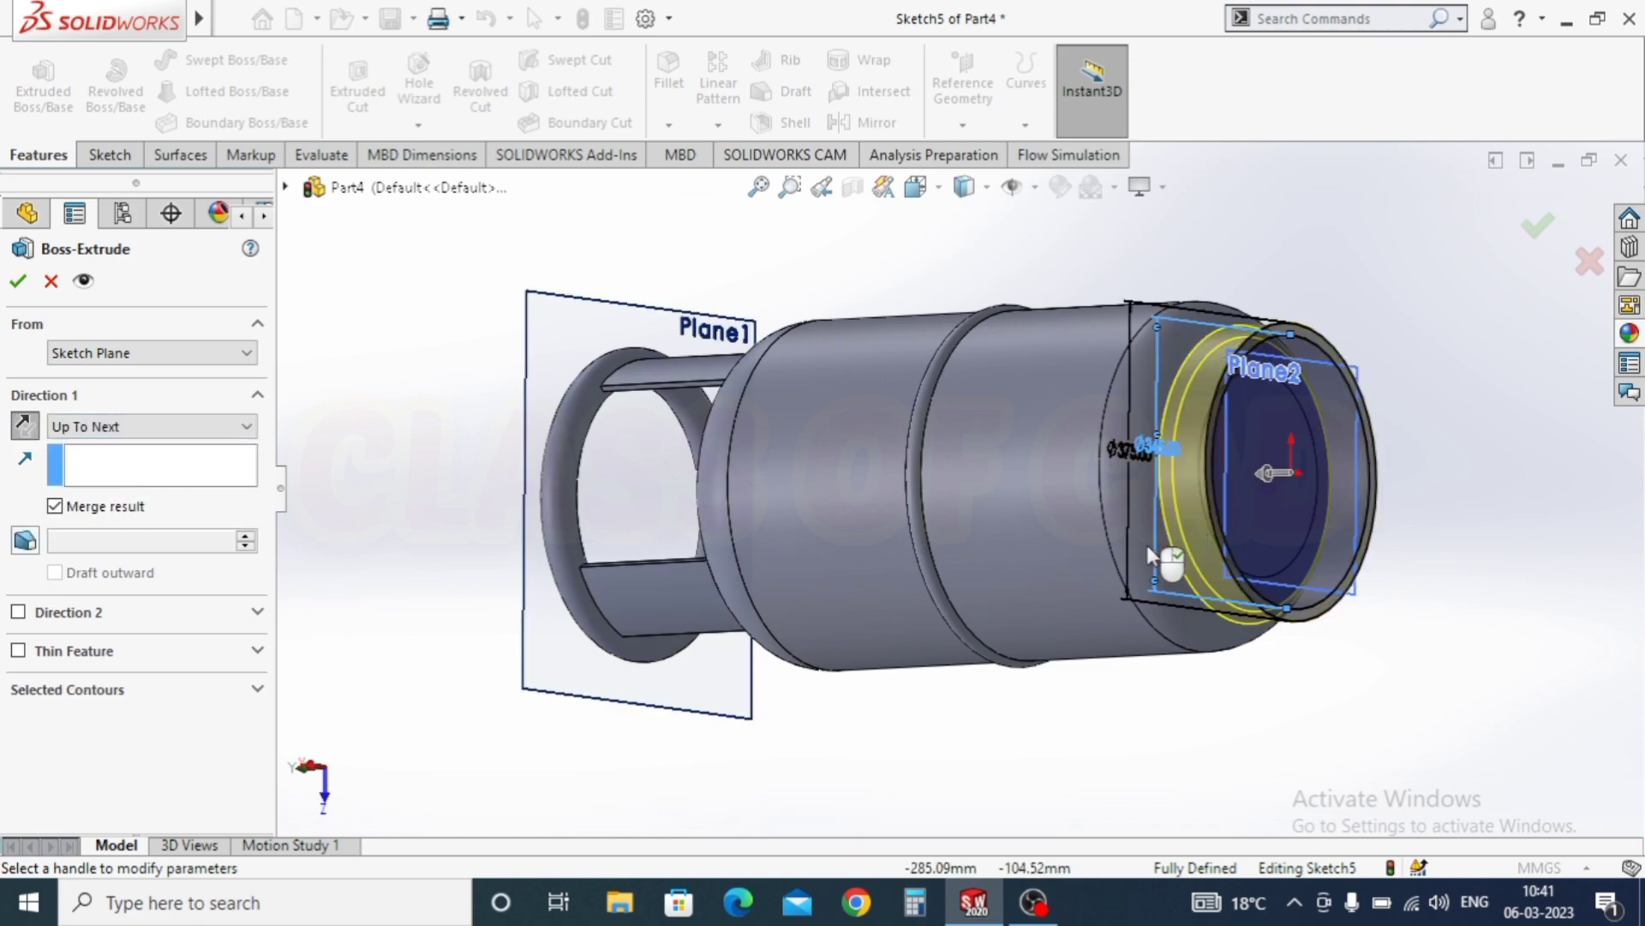
{"action": "left_click", "coordinate": [18, 280]}
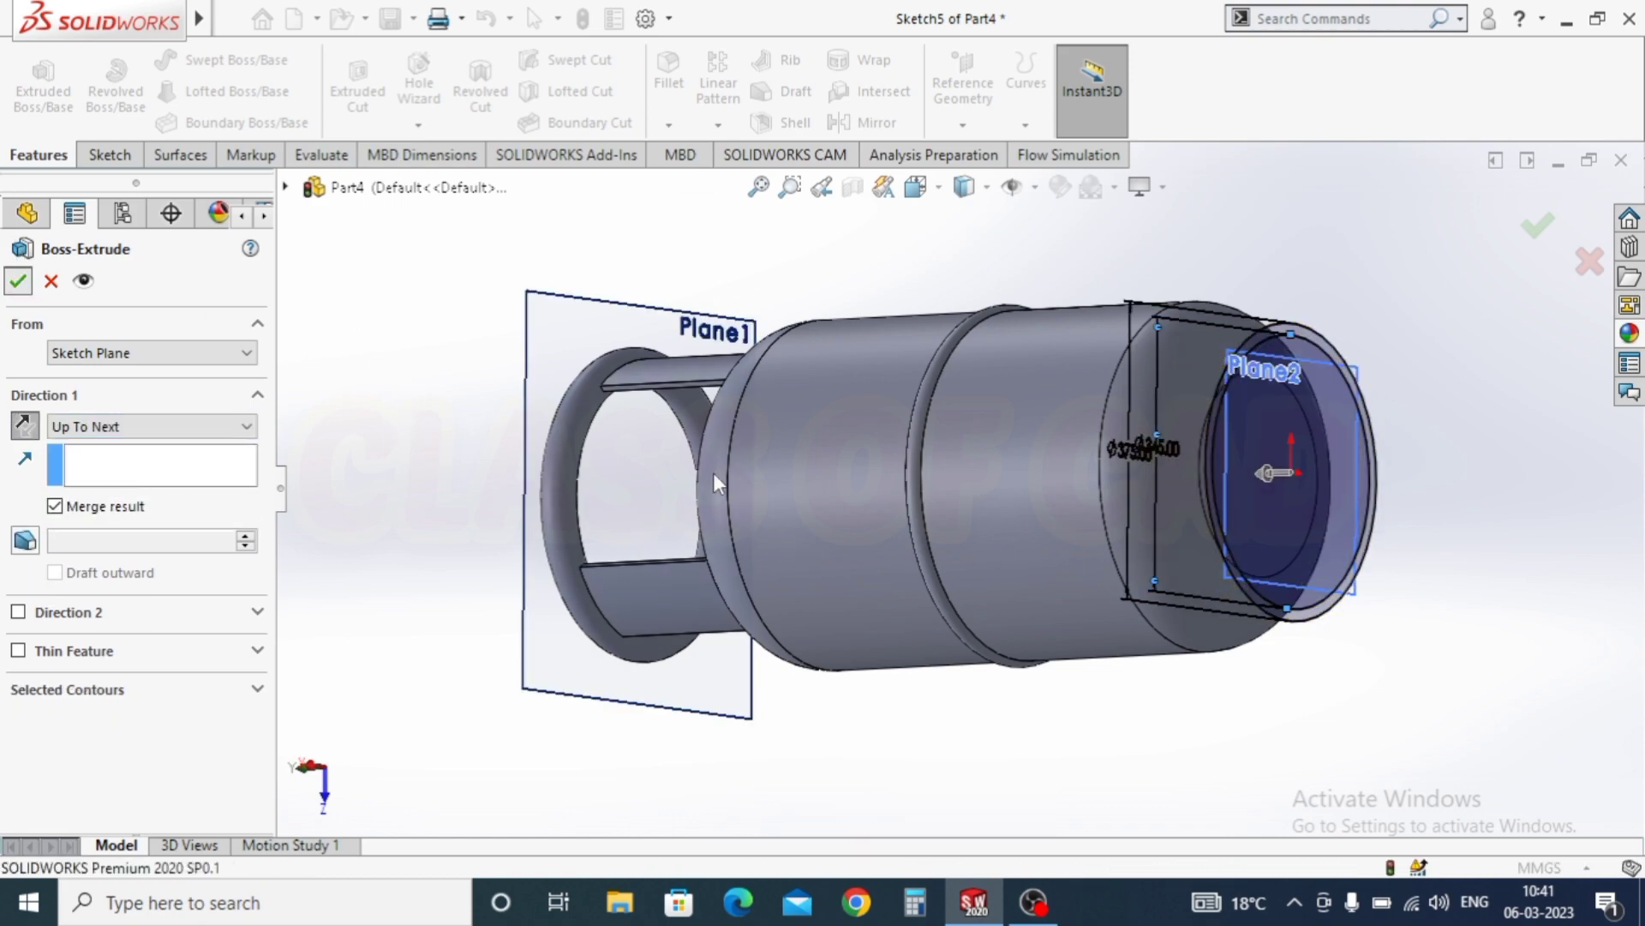
{"action": "left_click", "coordinate": [1161, 464]}
{"action": "scroll", "coordinate": [1161, 464], "scroll_direction": "up", "scroll_amount": 2}
{"action": "key", "text": "Escape"}
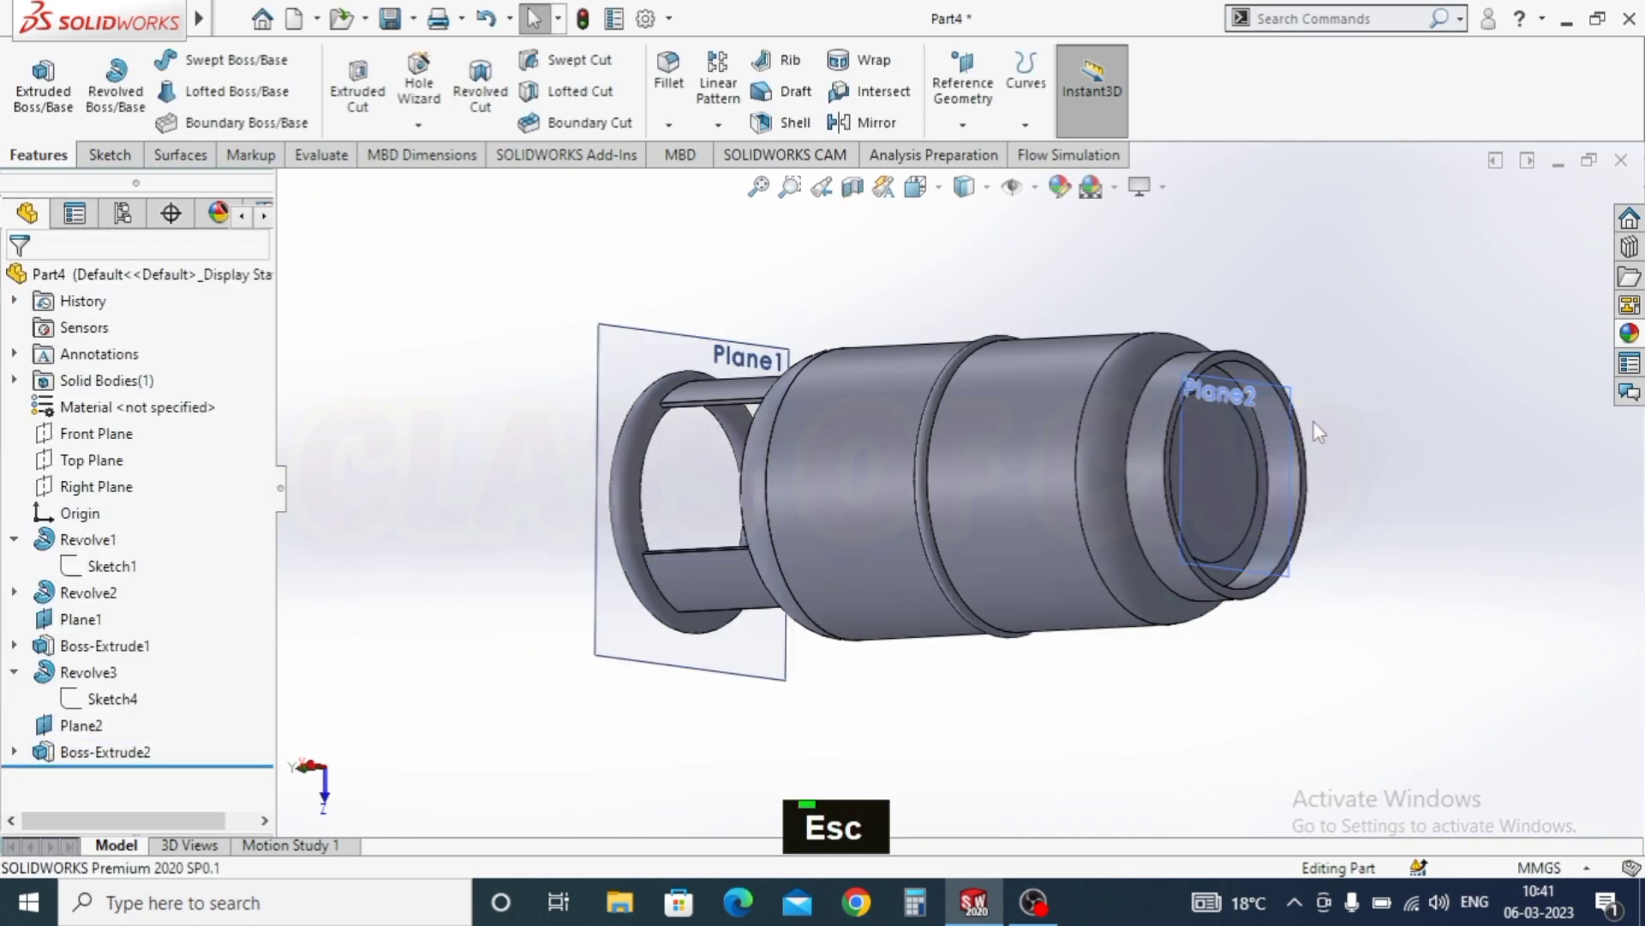
Step: Start a sketch on the Right Plane and orient the view normal to it at the base ring
{"action": "scroll", "coordinate": [1313, 420], "scroll_direction": "down", "scroll_amount": 2}
{"action": "middle_click_drag", "start_coordinate": [1313, 422], "coordinate": [1267, 397]}
{"action": "scroll", "coordinate": [1109, 588], "scroll_direction": "up", "scroll_amount": 2}
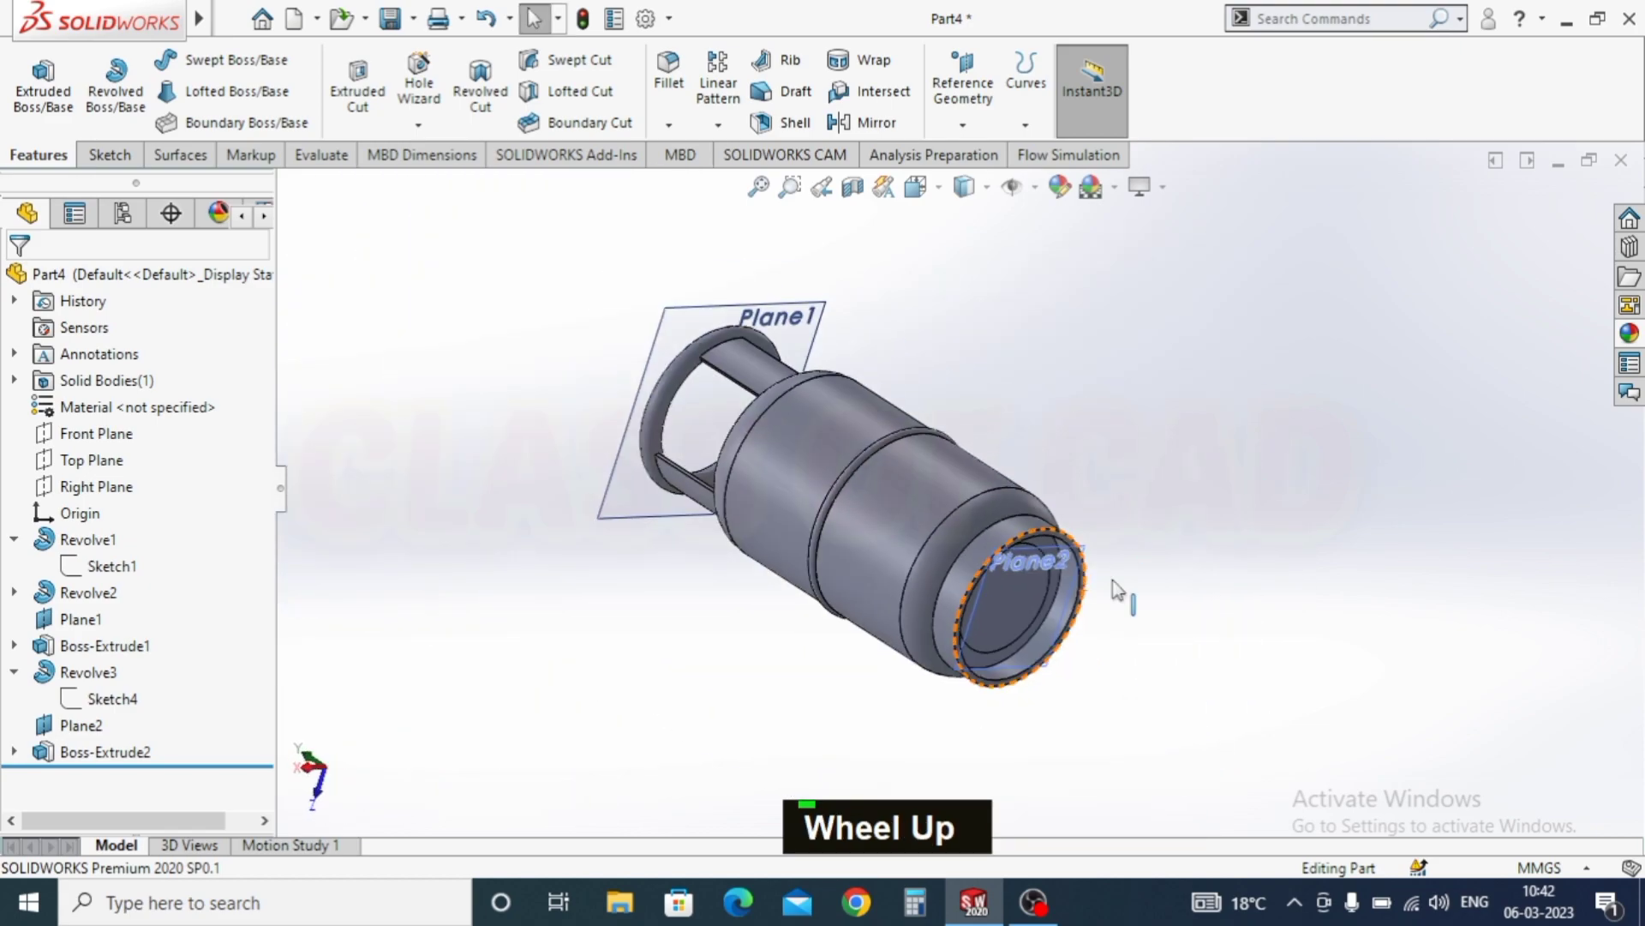
{"action": "middle_click_drag", "start_coordinate": [1114, 590], "coordinate": [462, 455]}
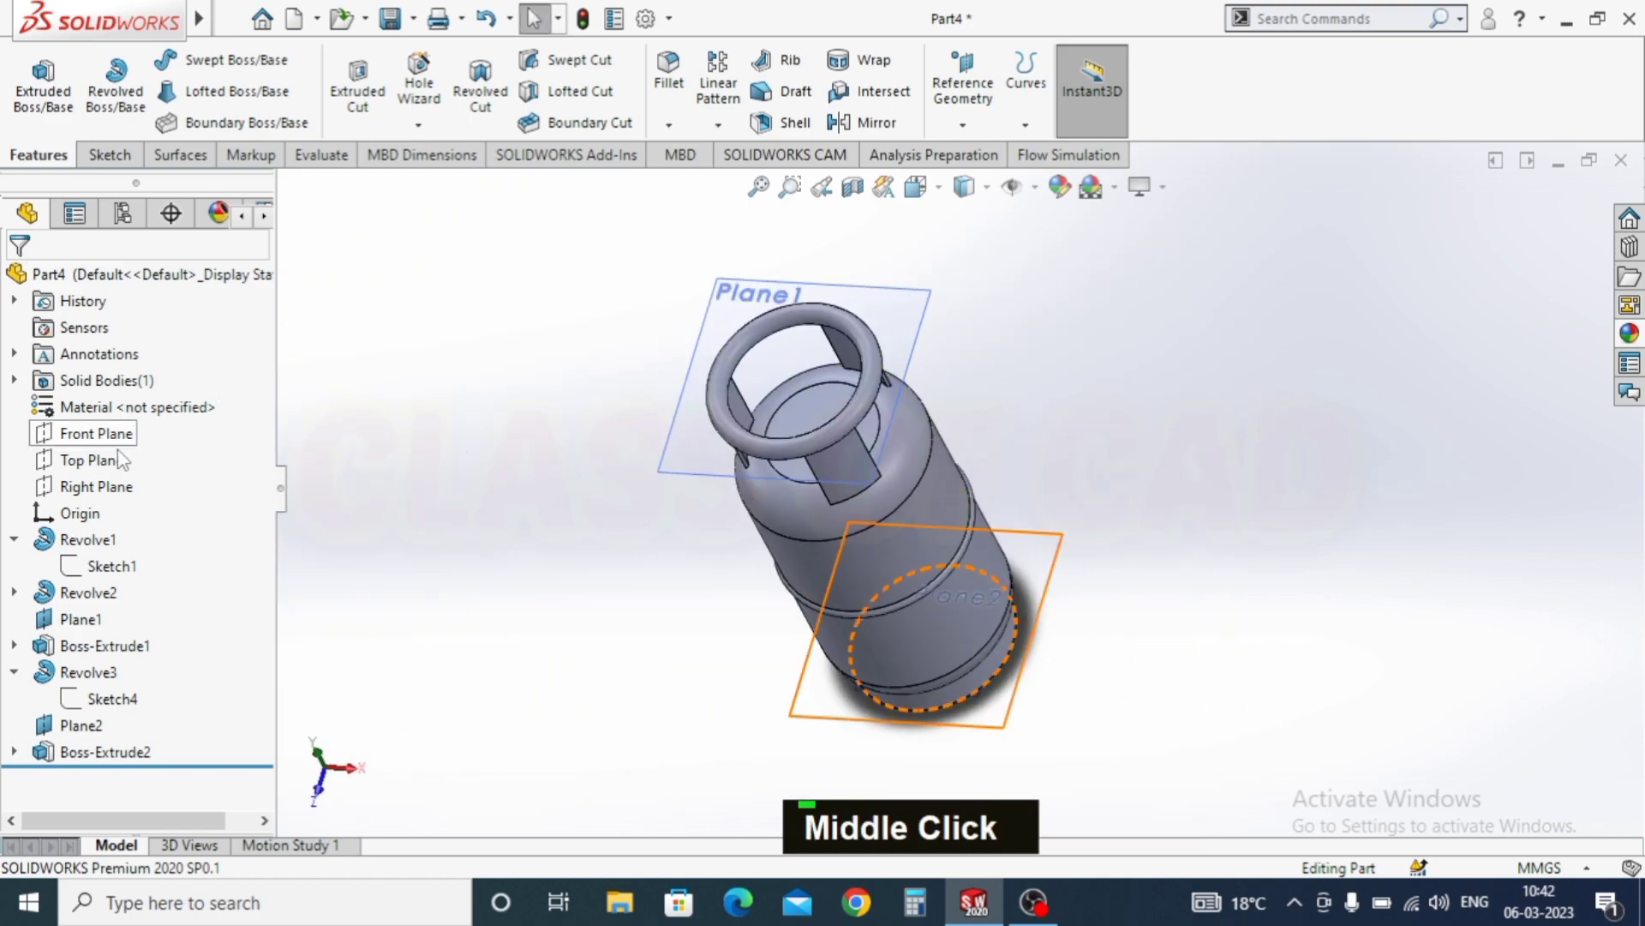
{"action": "left_click", "coordinate": [101, 484]}
{"action": "left_click", "coordinate": [120, 452]}
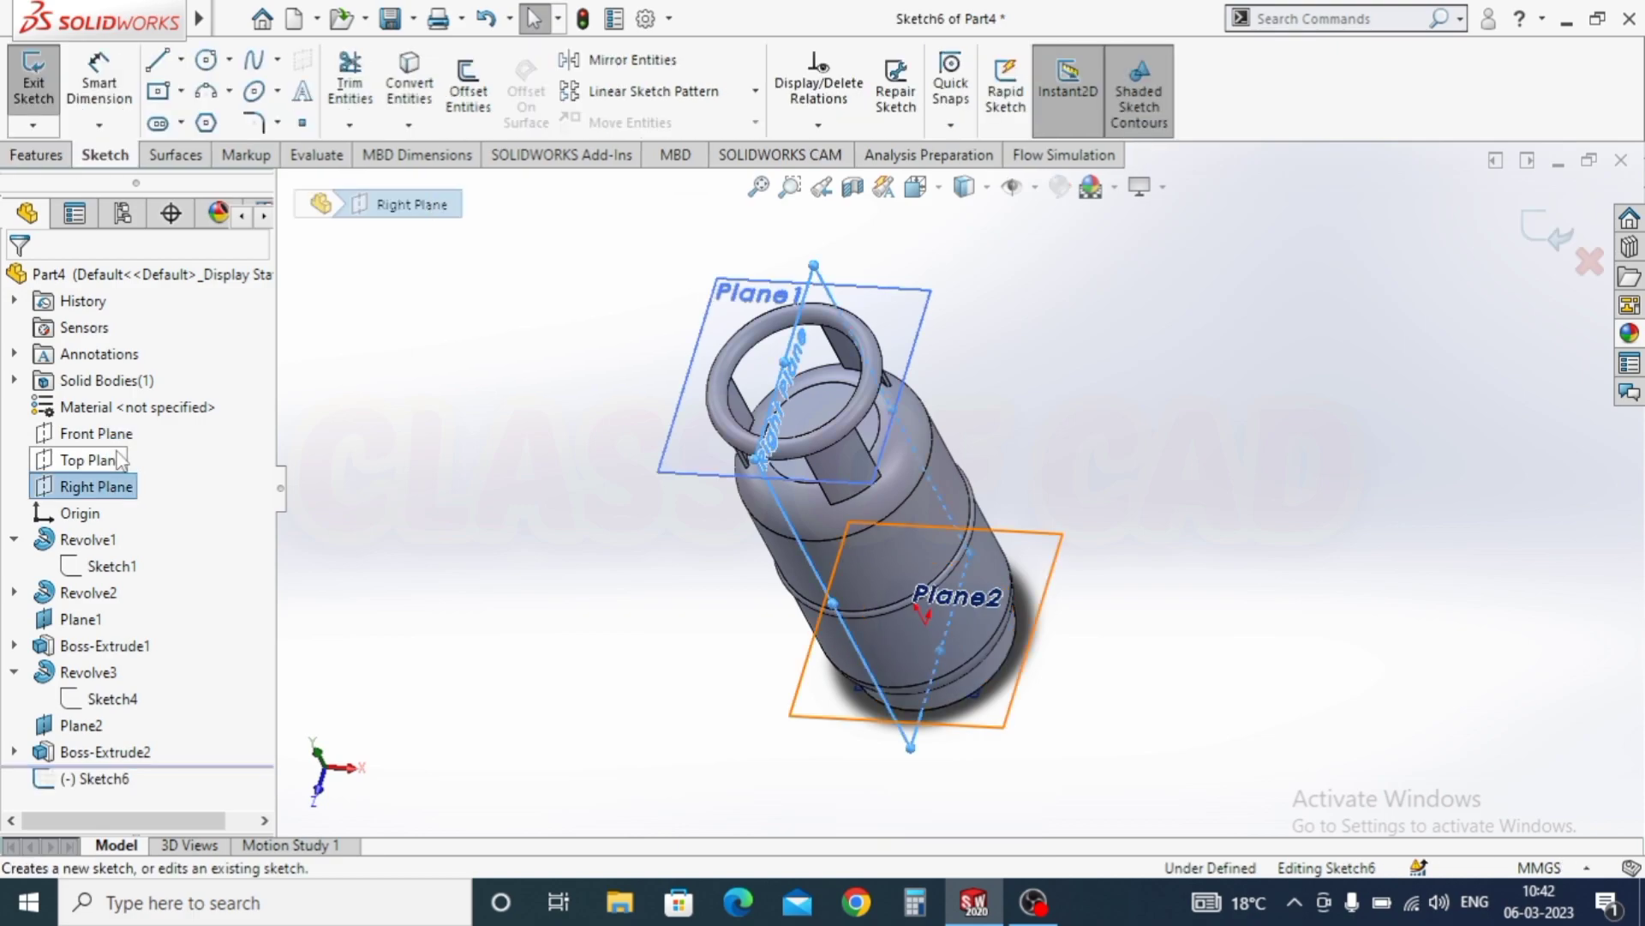
{"action": "key", "text": "ctrl+8"}
{"action": "middle_click_drag", "start_coordinate": [891, 719], "coordinate": [892, 514], "text": "ctrl"}
{"action": "scroll", "coordinate": [931, 630], "scroll_direction": "down", "scroll_amount": 4}
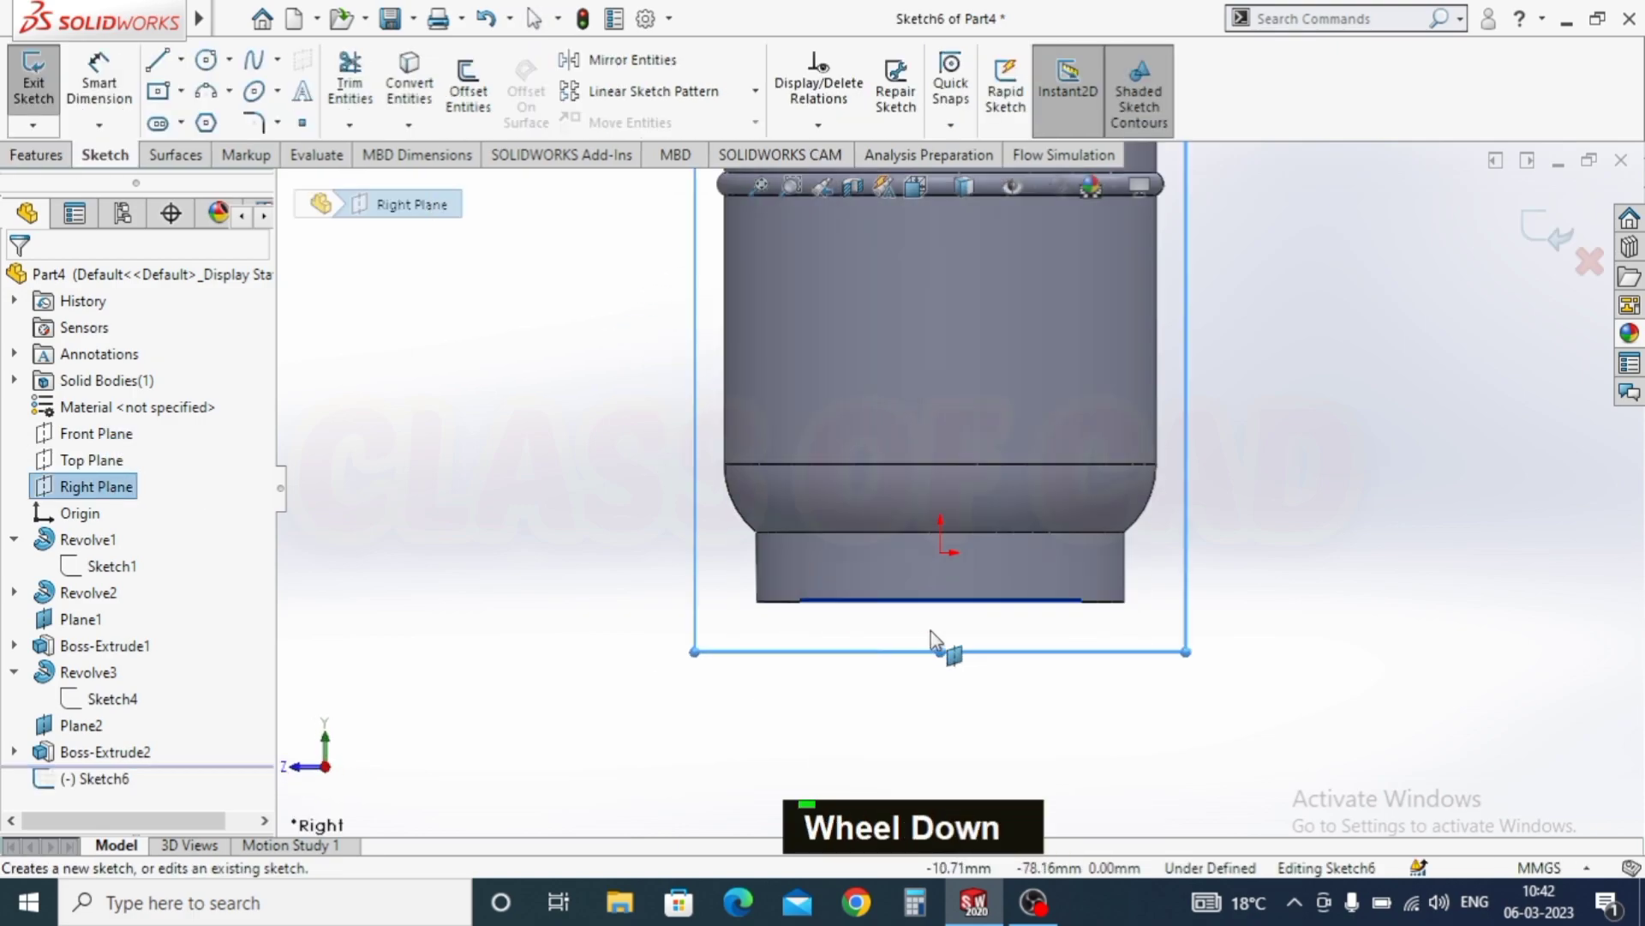
{"action": "scroll", "coordinate": [927, 541], "scroll_direction": "down", "scroll_amount": 1}
Step: Sketch a circle about 15.5 mm in diameter on the base ring, centred about 15 mm directly below the origin
{"action": "left_click", "coordinate": [207, 59]}
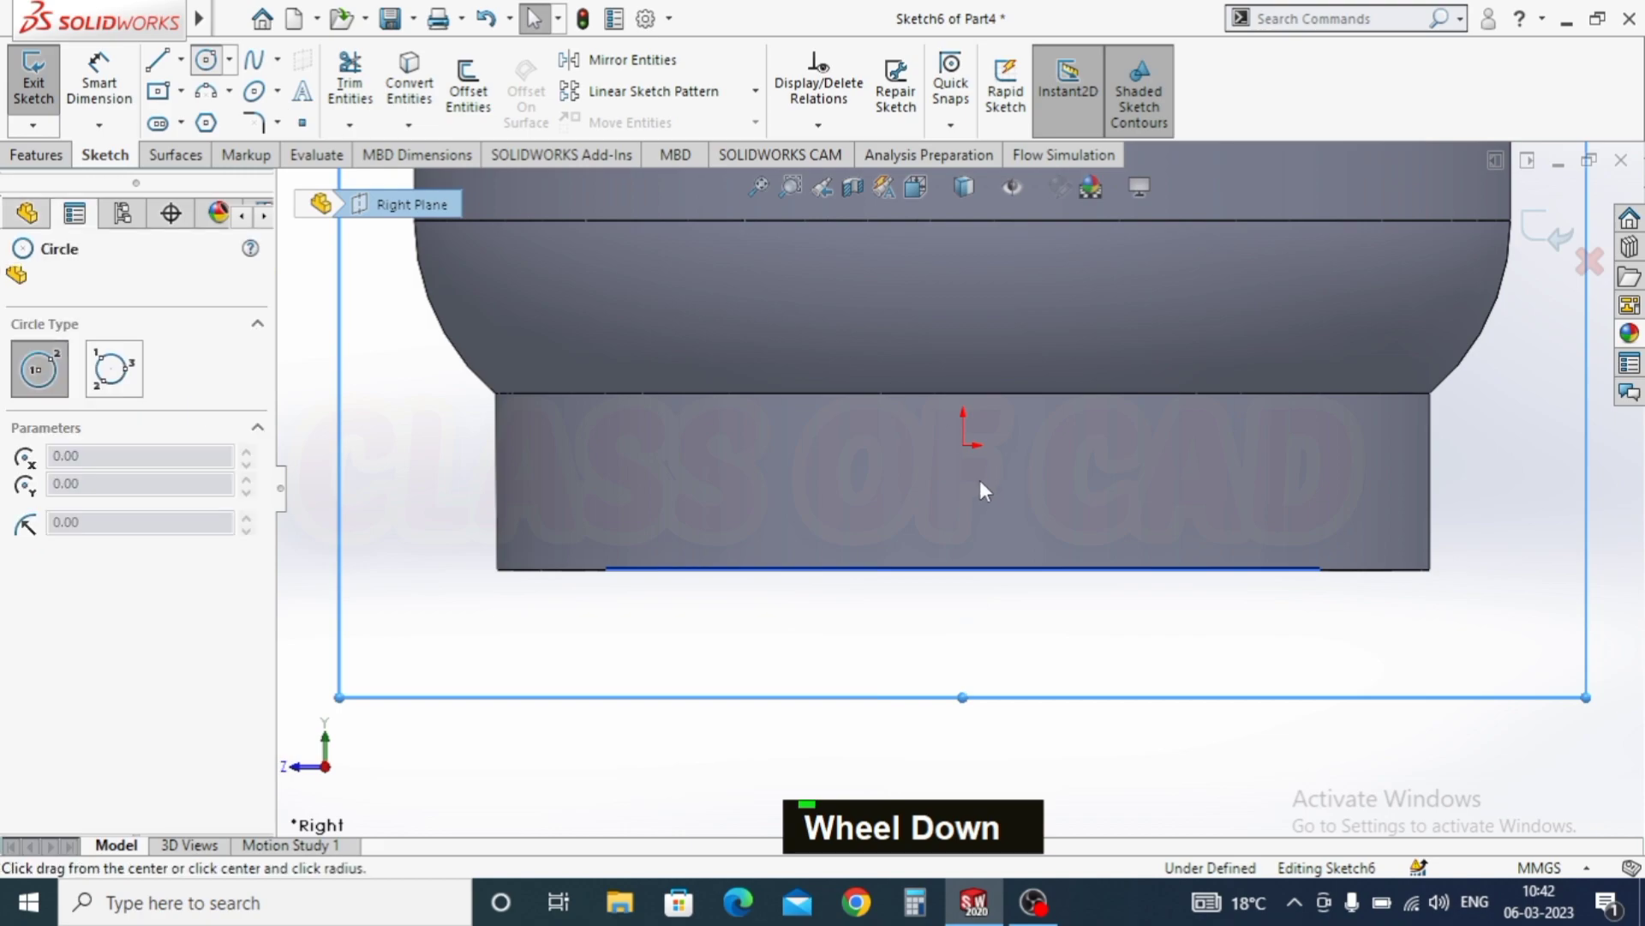
{"action": "left_click", "coordinate": [962, 485]}
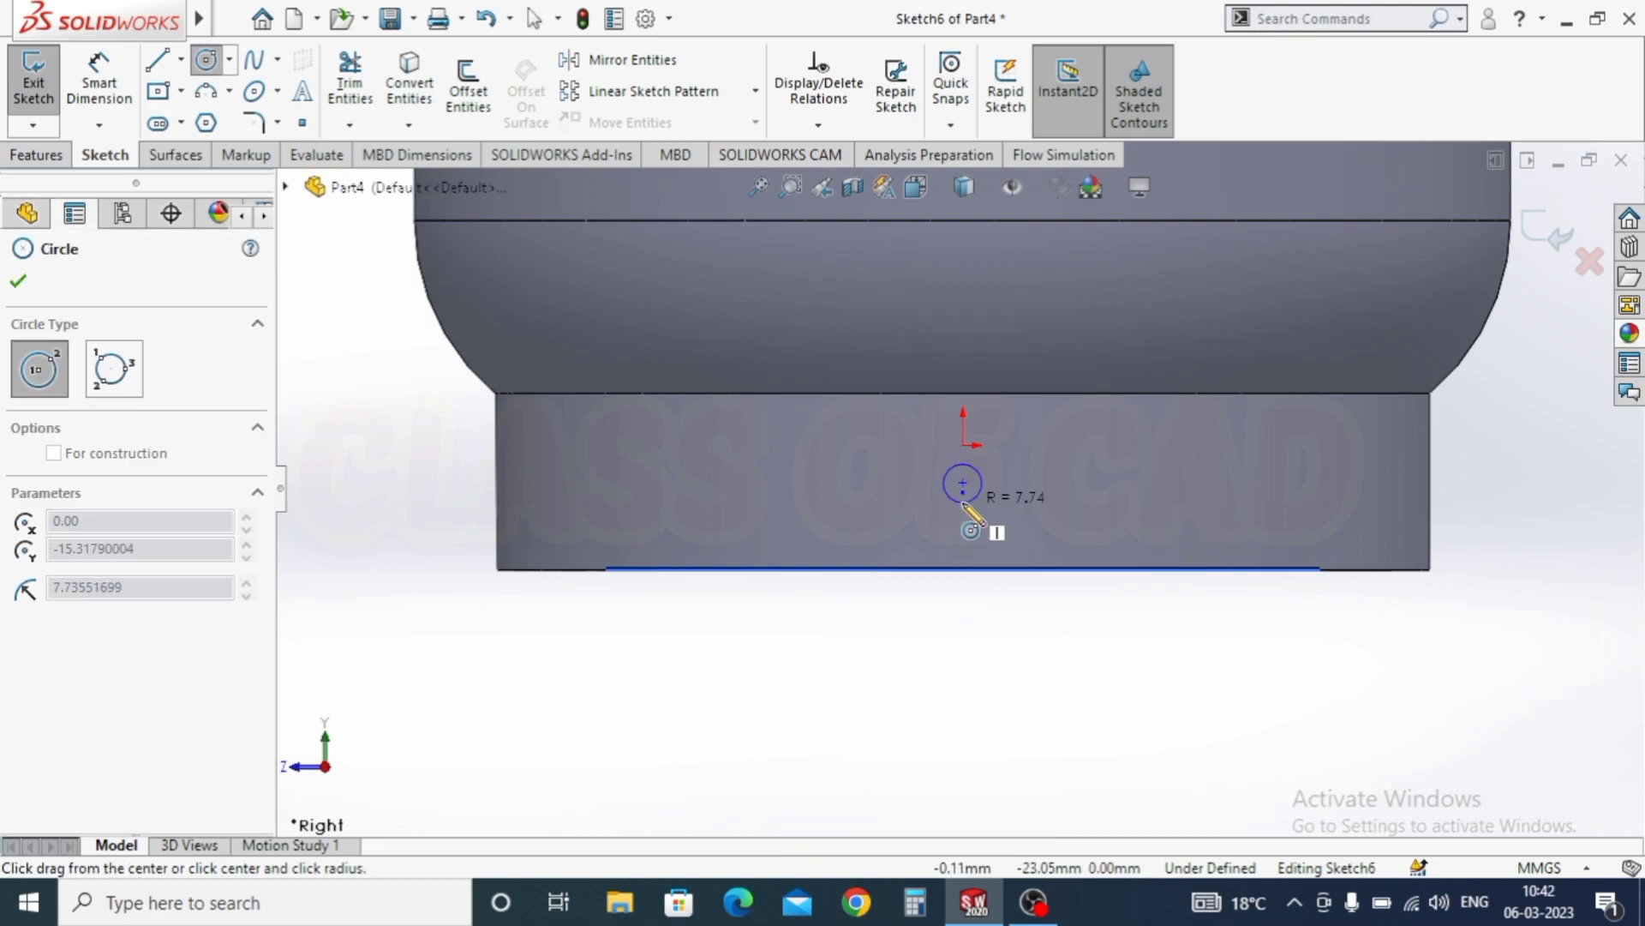
{"action": "left_click", "coordinate": [963, 504]}
Step: Dimension the circle's centre 15 mm below the origin
{"action": "left_click", "coordinate": [98, 84]}
{"action": "left_click", "coordinate": [962, 446]}
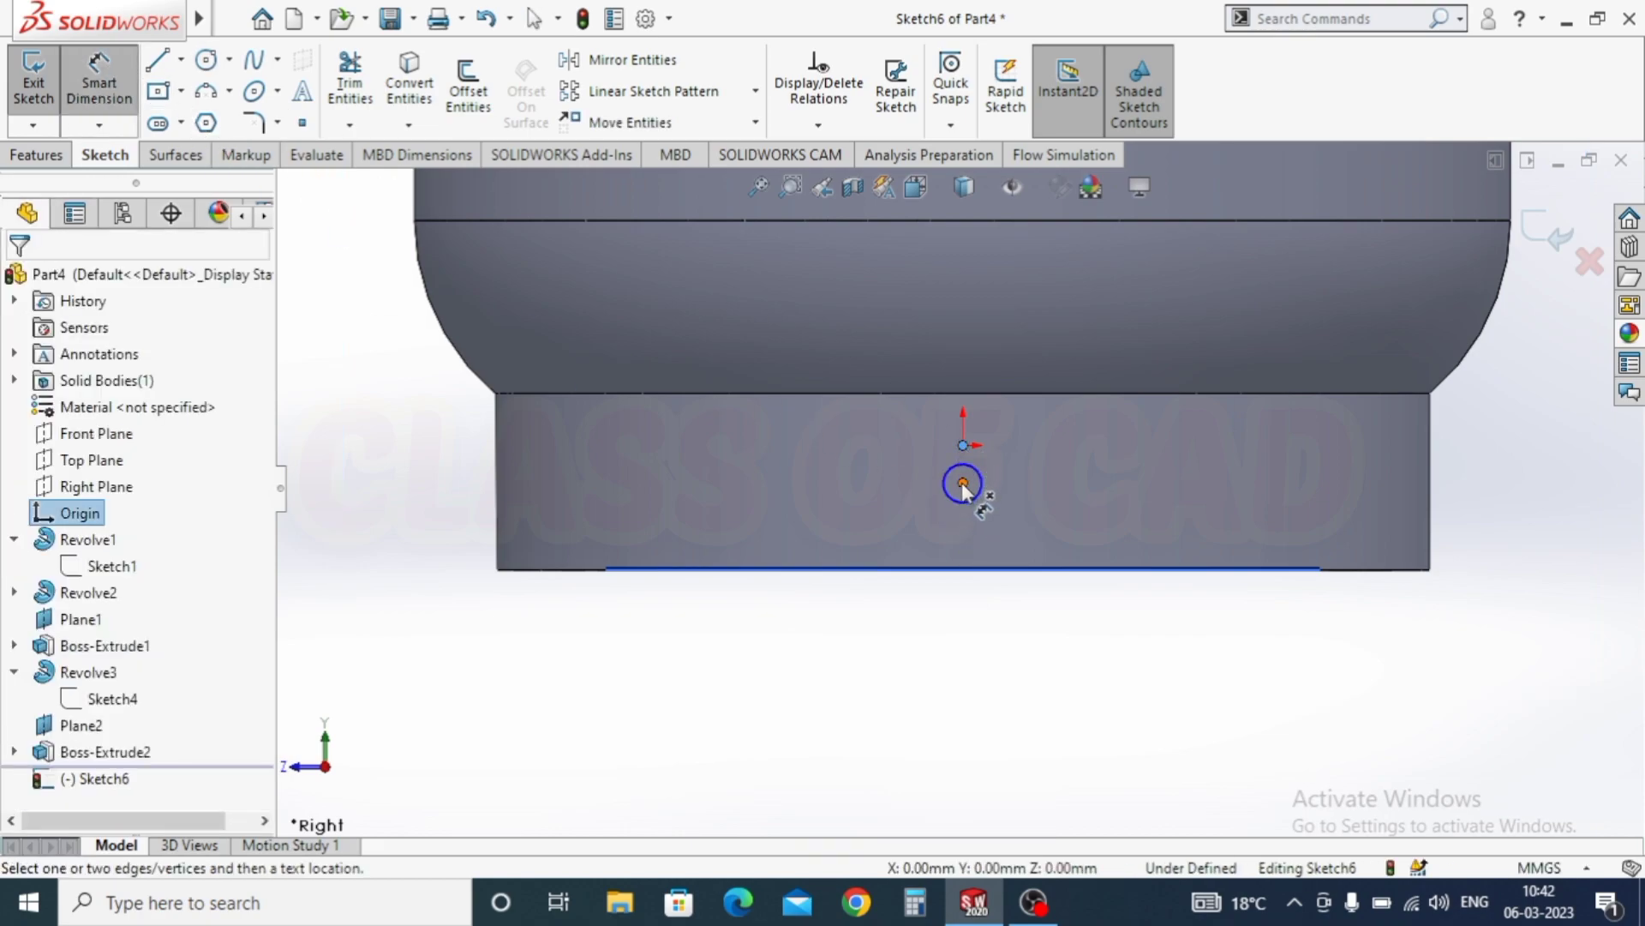
{"action": "left_click", "coordinate": [963, 483]}
{"action": "left_click", "coordinate": [917, 465]}
{"action": "type", "text": "15"}
{"action": "key", "text": "Return"}
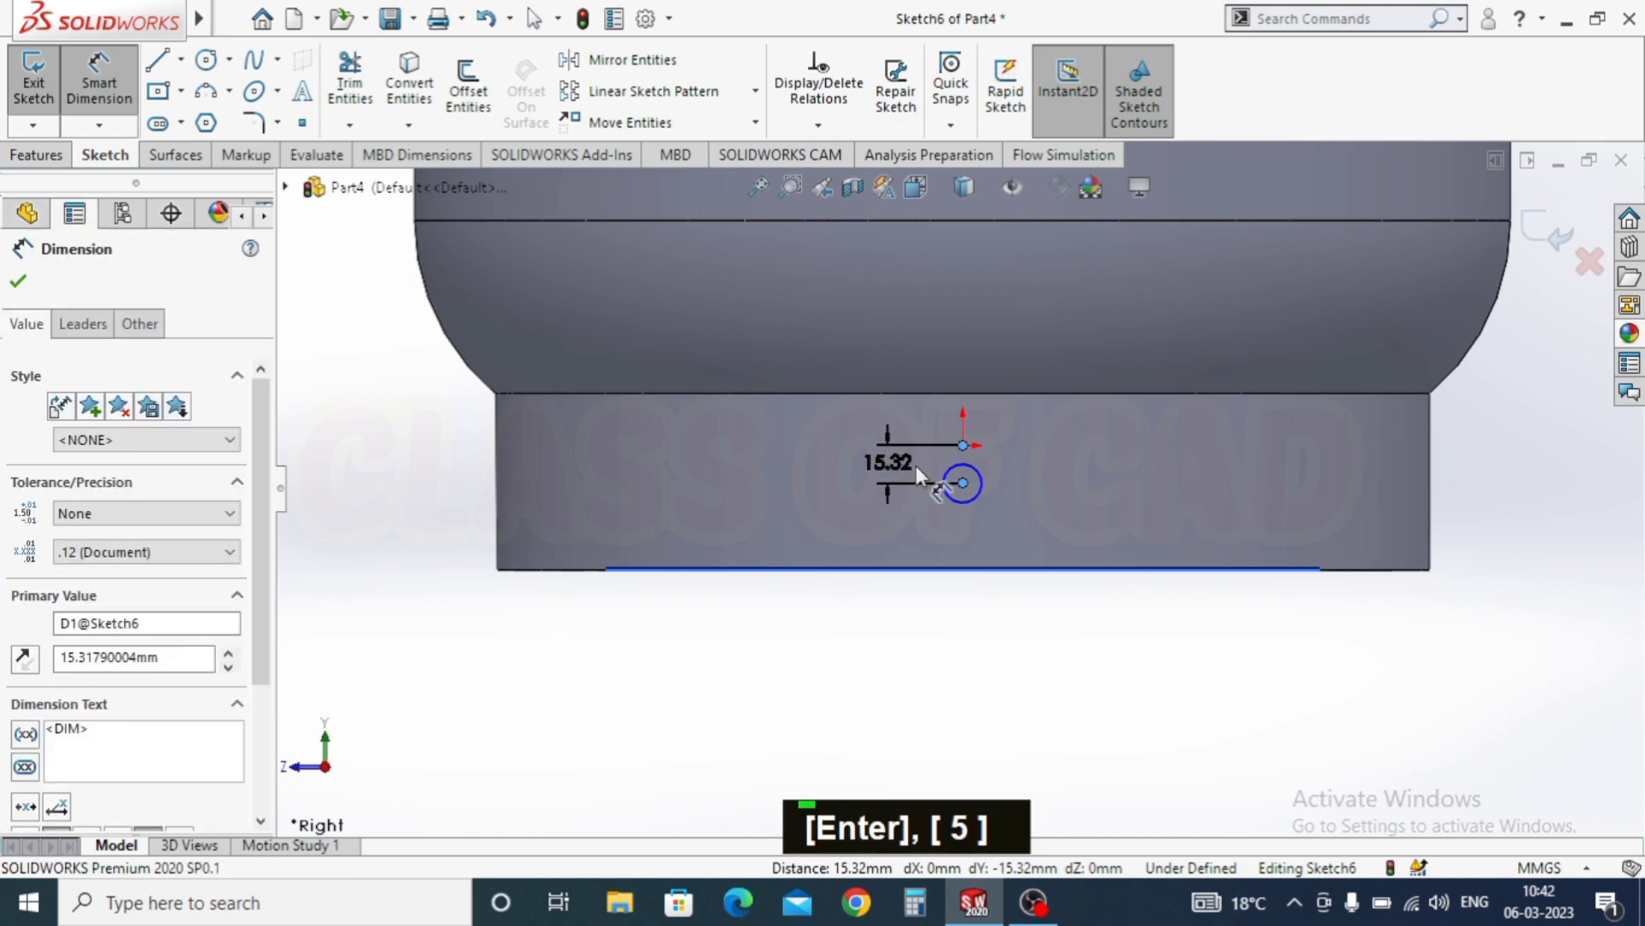
{"action": "key", "text": "Escape"}
{"action": "key", "text": "Escape"}
{"action": "key", "text": "Escape"}
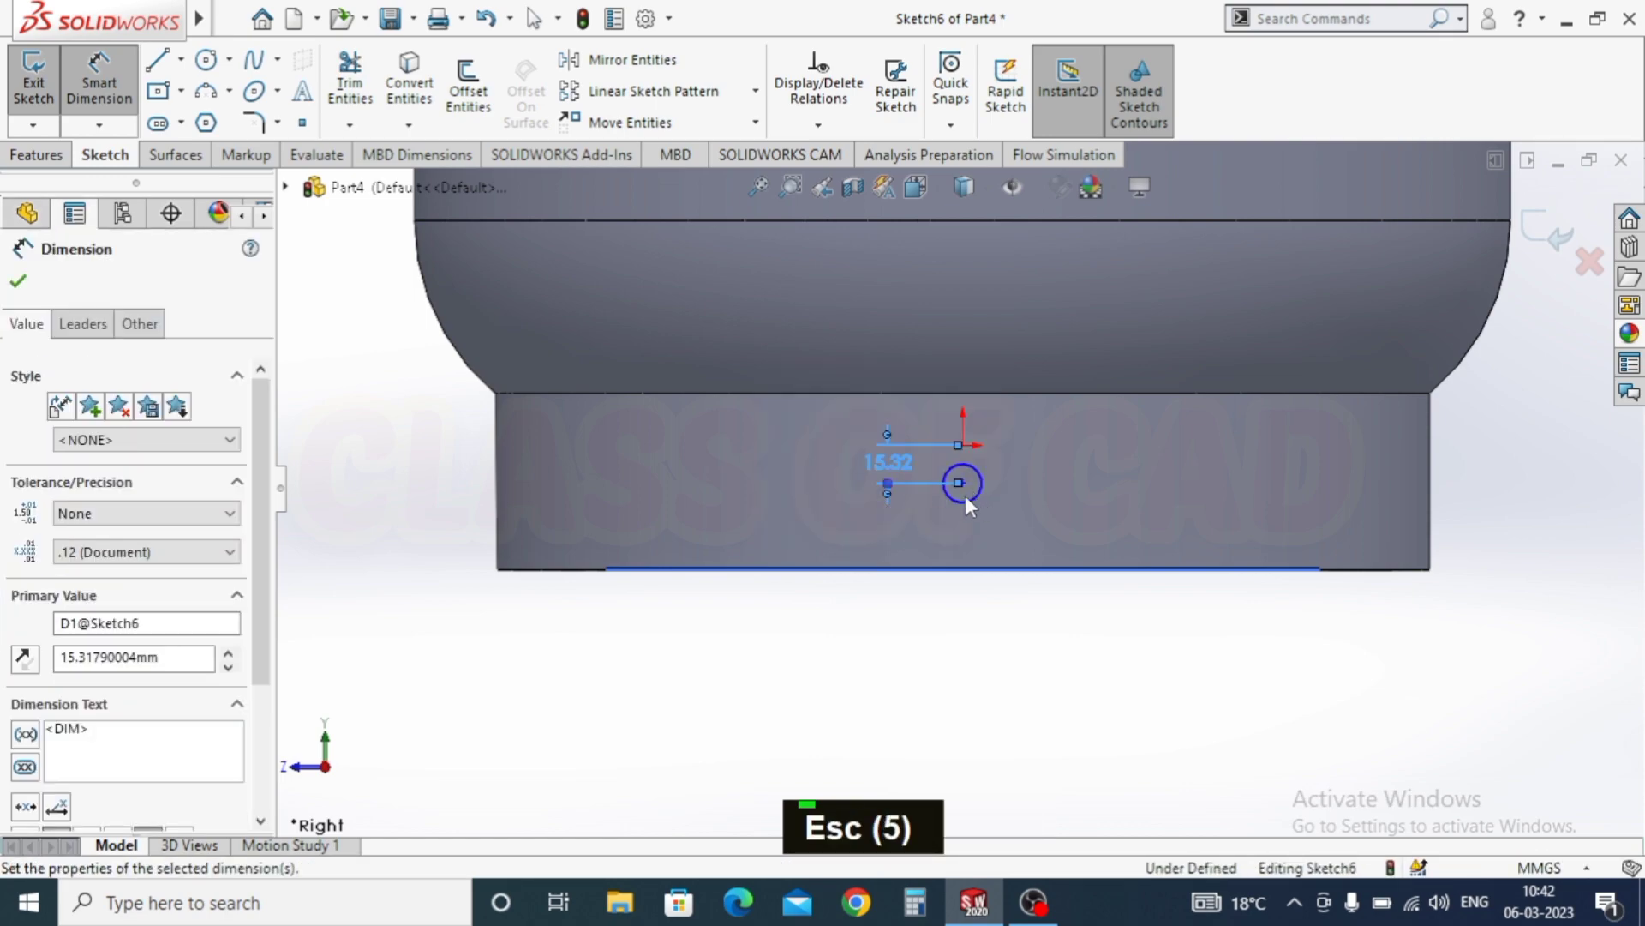
{"action": "key", "text": "Escape"}
{"action": "key", "text": "Escape"}
{"action": "key", "text": "Escape"}
{"action": "key", "text": "Escape"}
{"action": "key", "text": "Escape"}
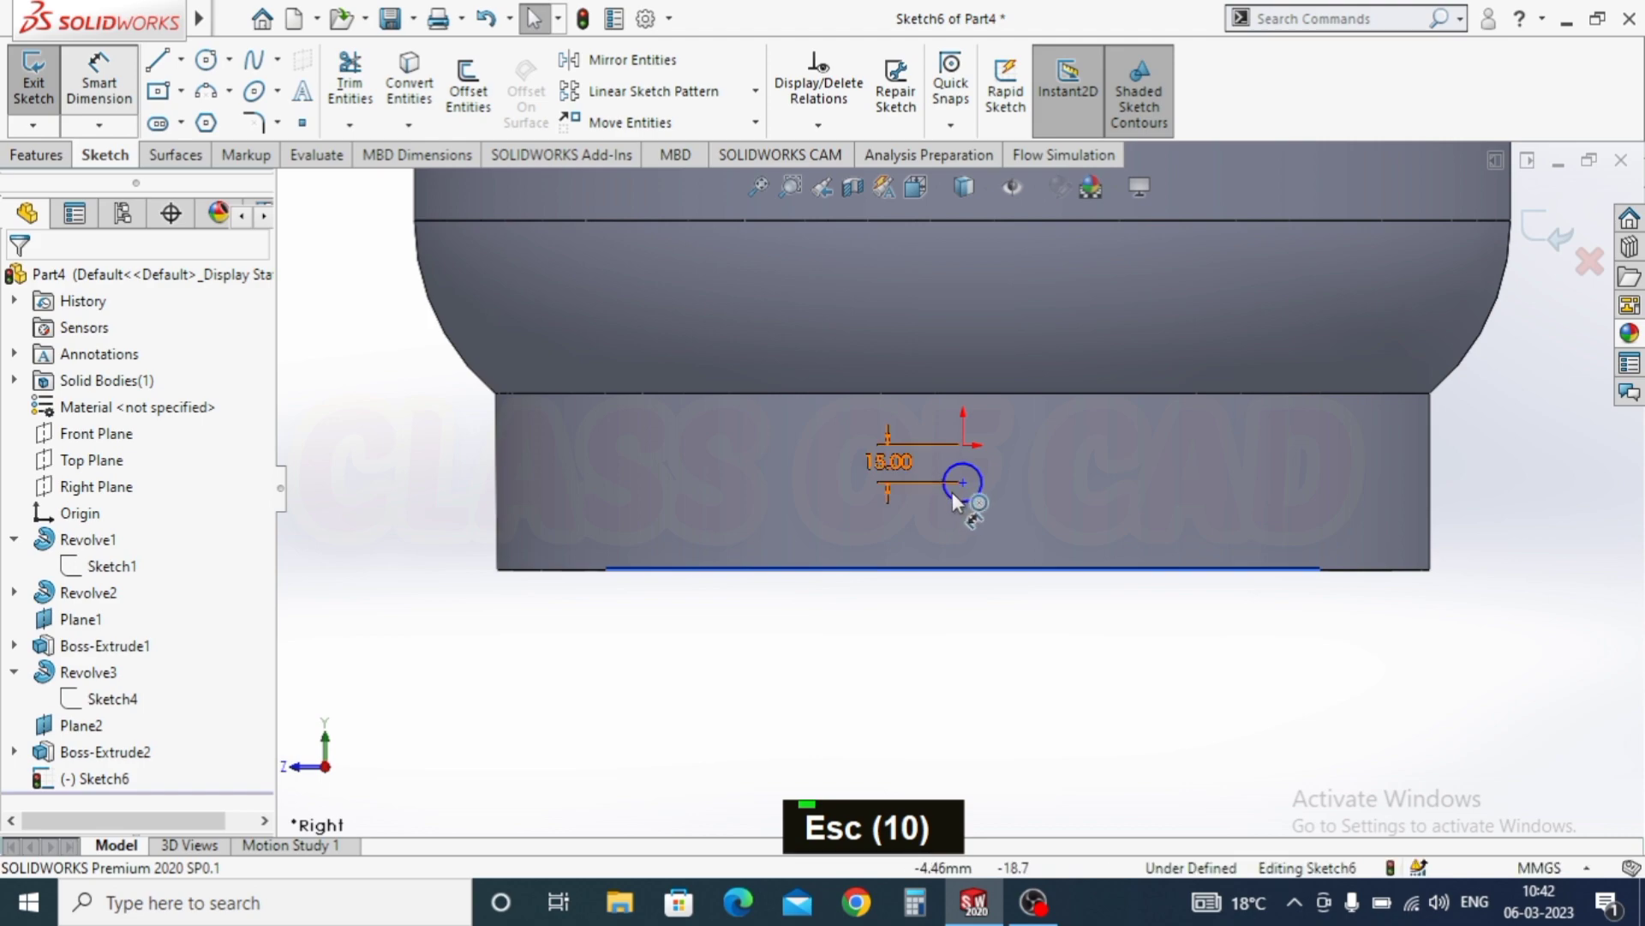
Step: Dimension the circle's diameter to 25 mm
{"action": "left_click", "coordinate": [981, 497]}
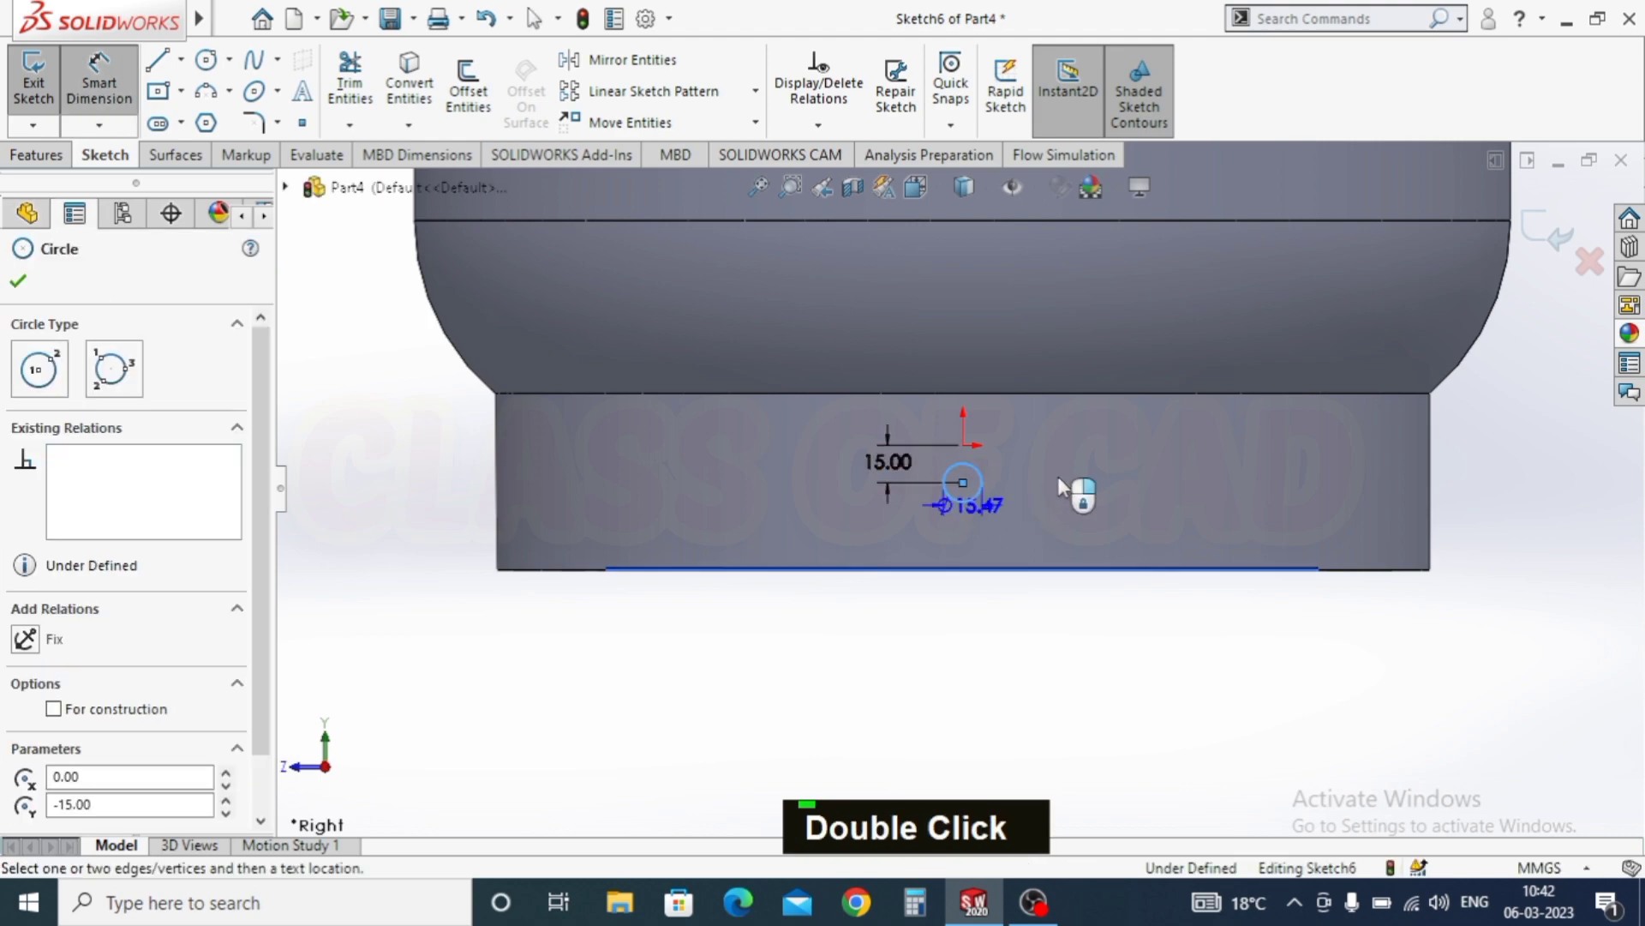
{"action": "left_click", "coordinate": [1099, 539]}
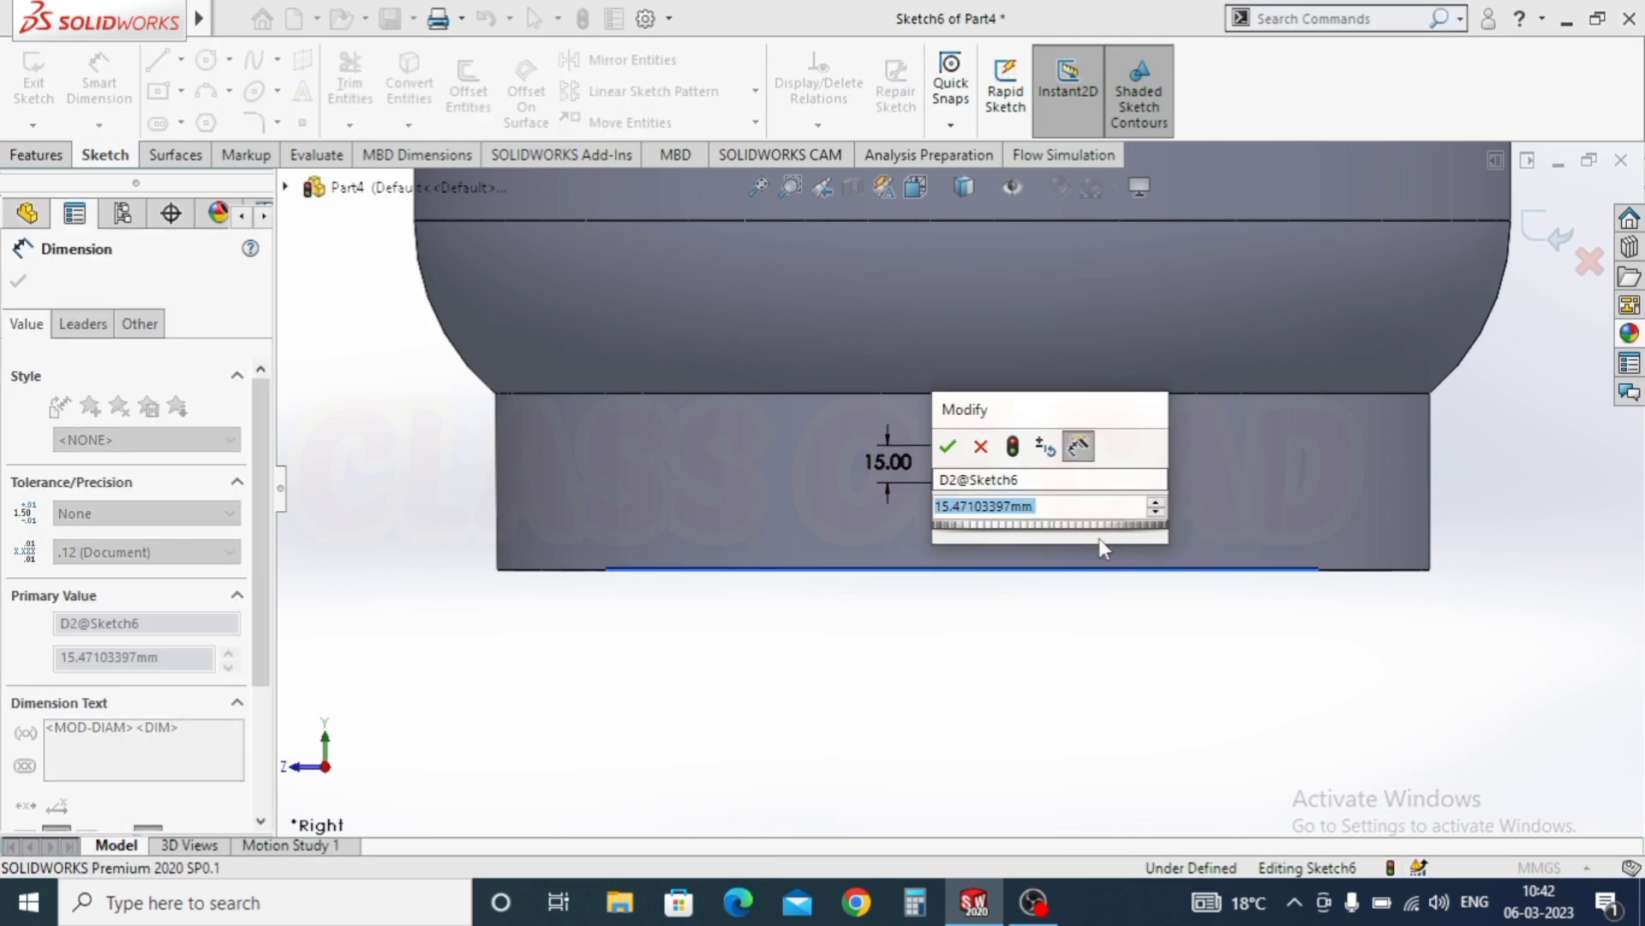
{"action": "type", "text": "25"}
{"action": "key", "text": "Return"}
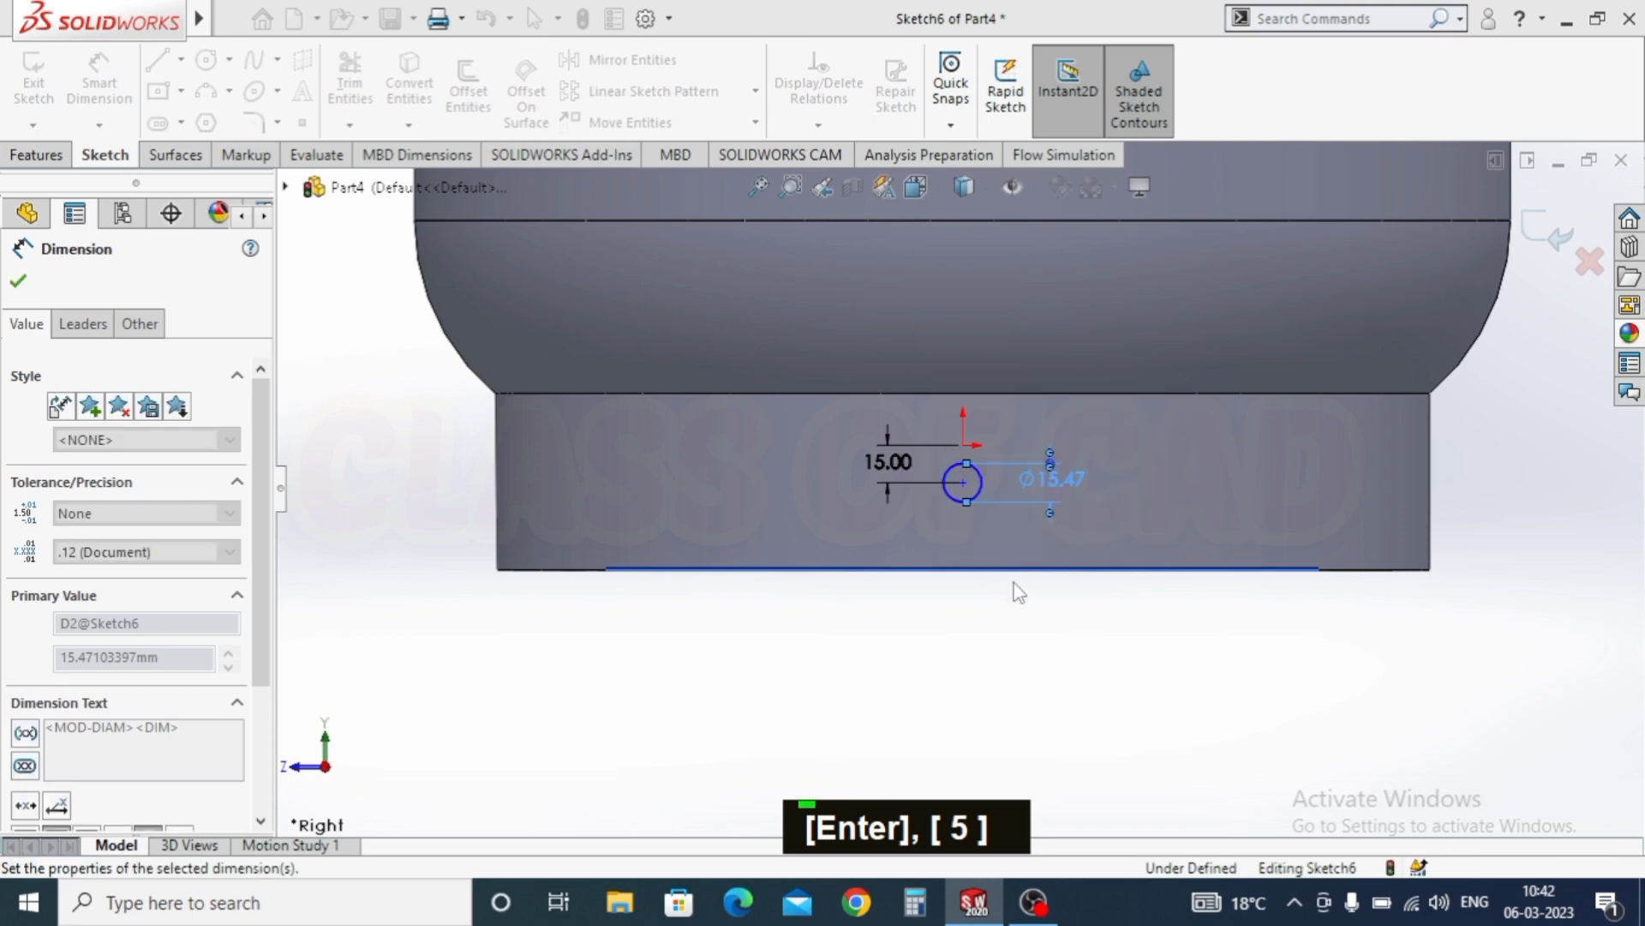
{"action": "key", "text": "Escape"}
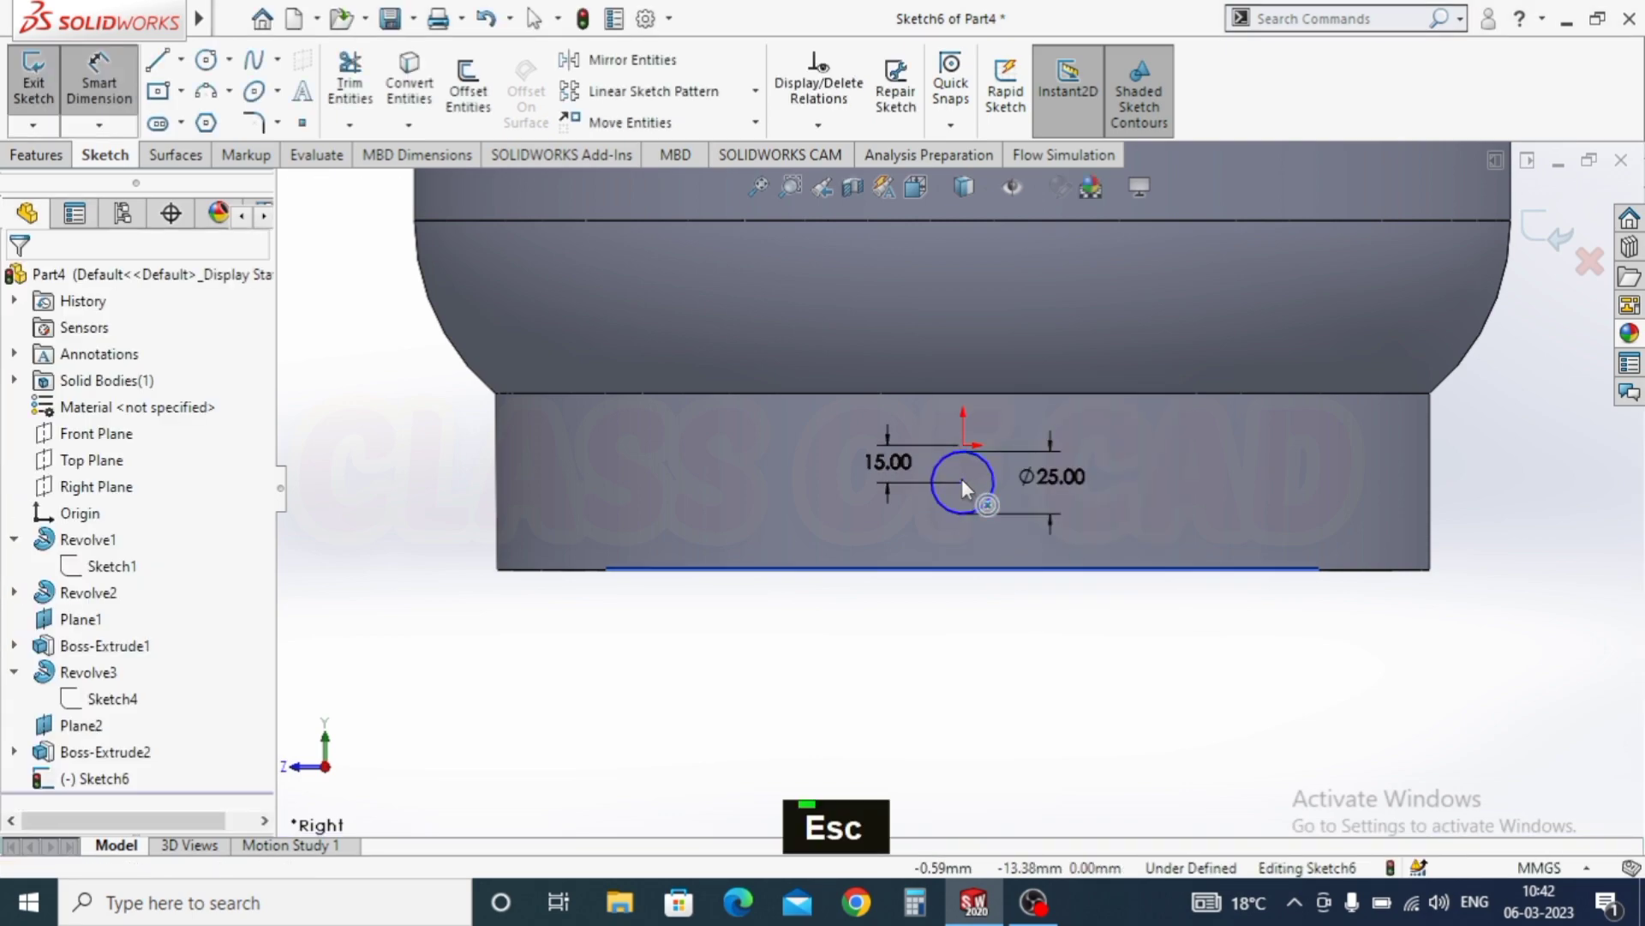
Step: Add a Vertical relation between the circle's centre and the origin
{"action": "left_click", "coordinate": [962, 481]}
{"action": "left_click", "coordinate": [963, 445], "text": "shift"}
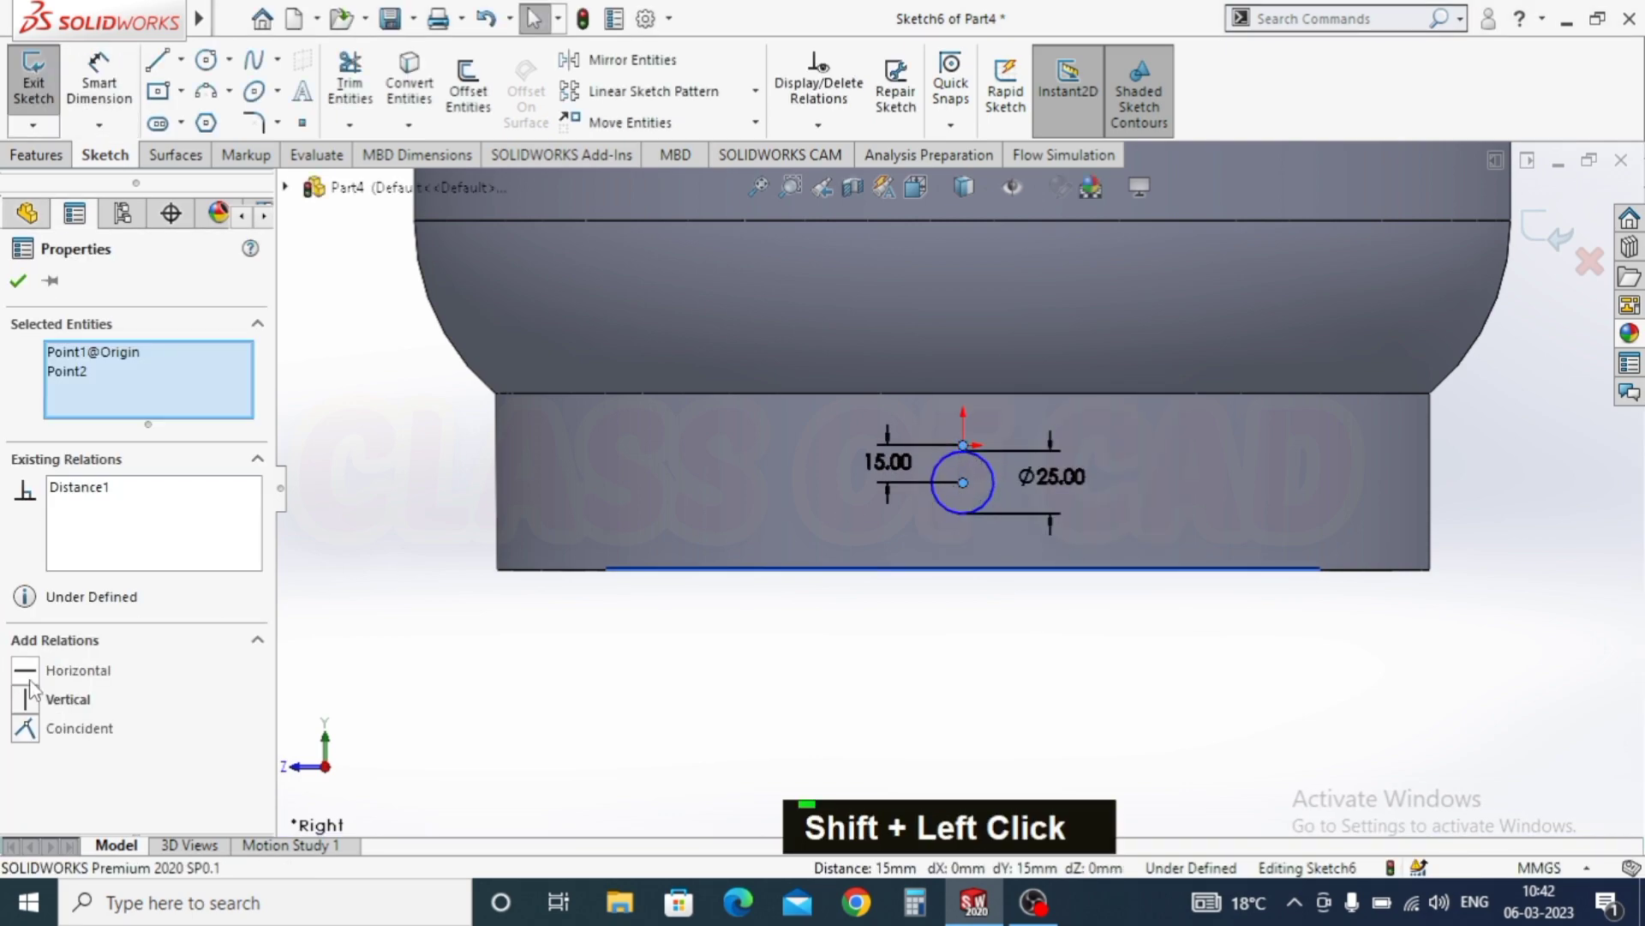
{"action": "left_click", "coordinate": [26, 700]}
{"action": "key", "text": "Escape"}
{"action": "key", "text": "Escape"}
Step: Cut the circle through the base ring with an Extruded Cut set to Through All - Both
{"action": "left_click", "coordinate": [36, 154]}
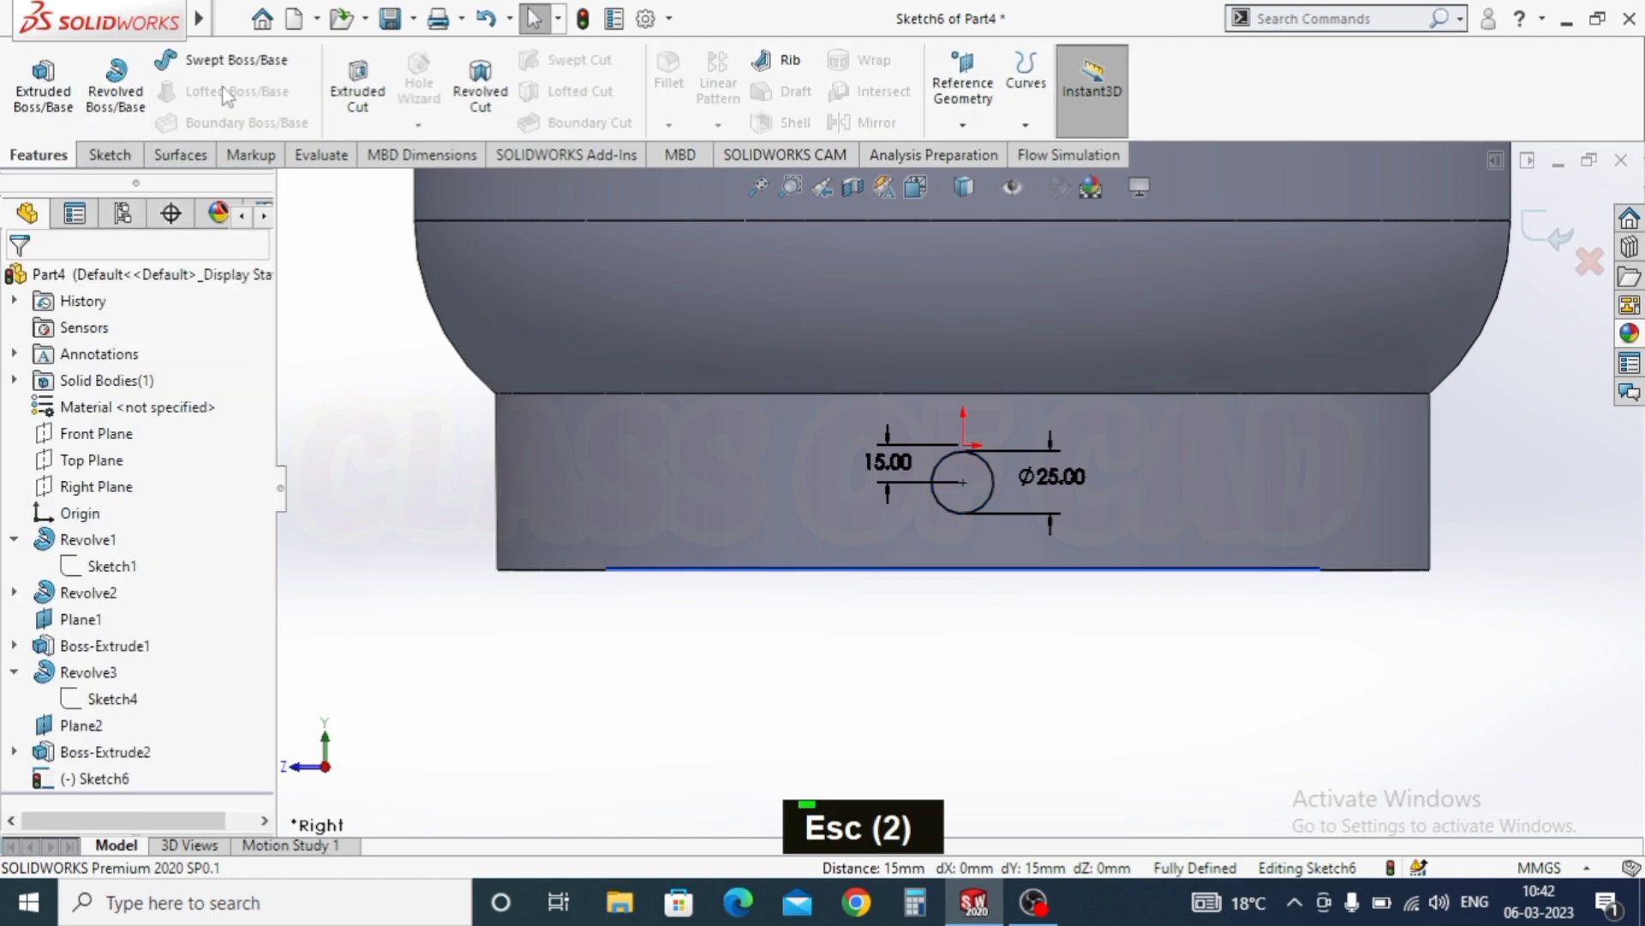
{"action": "left_click", "coordinate": [336, 85]}
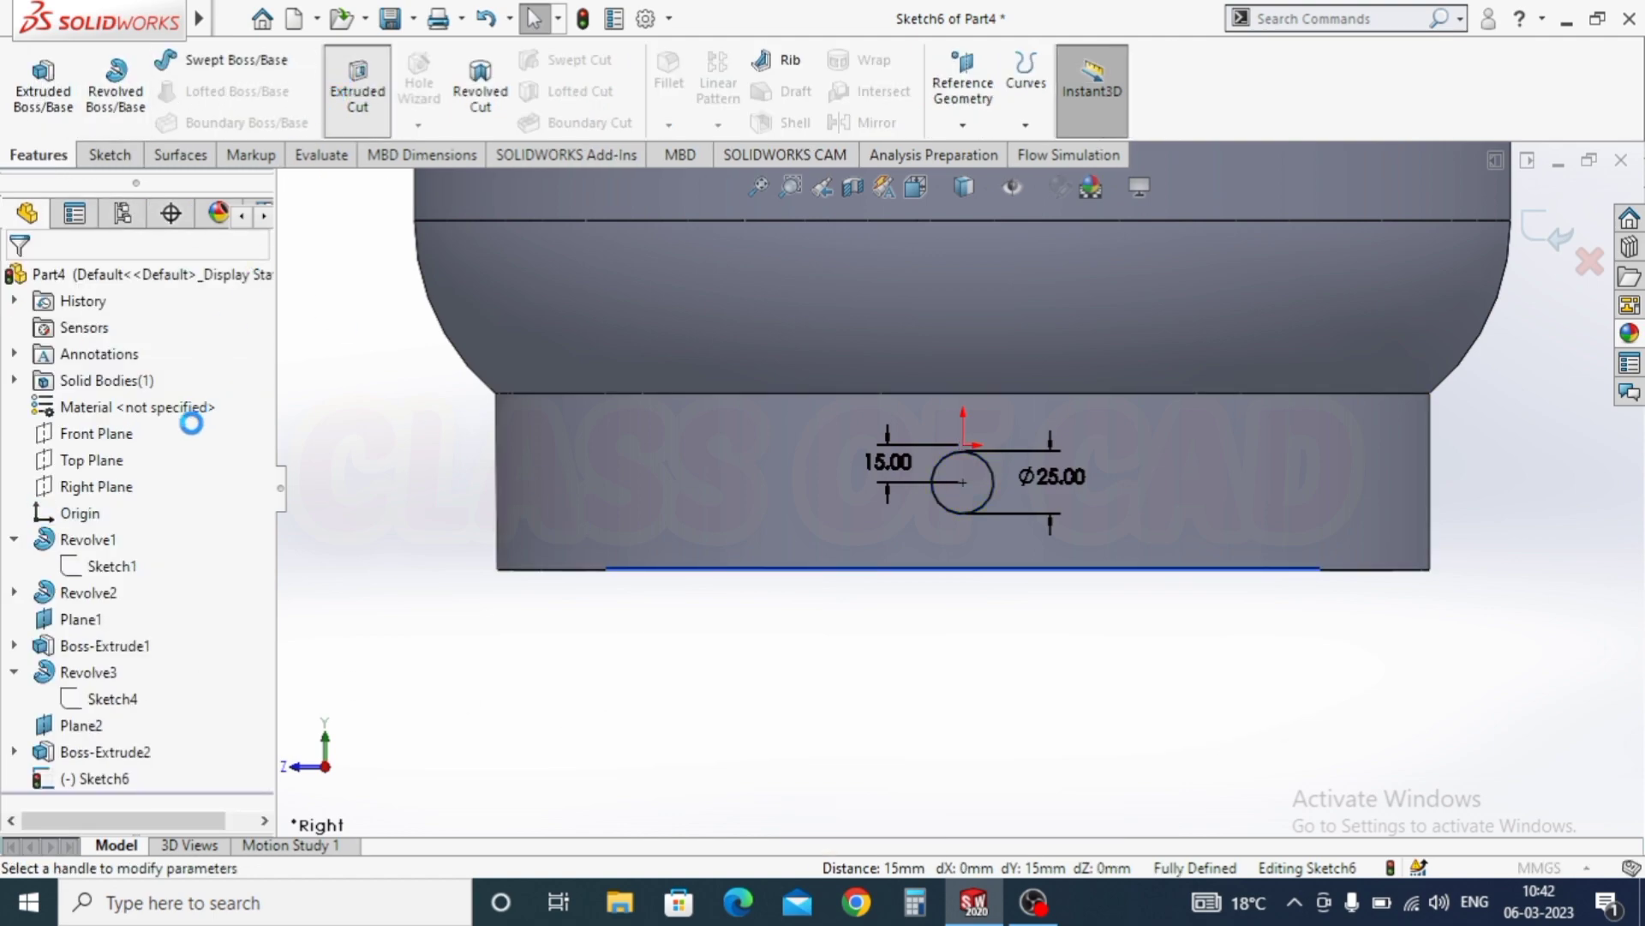
{"action": "left_click", "coordinate": [137, 425]}
{"action": "left_click", "coordinate": [141, 480]}
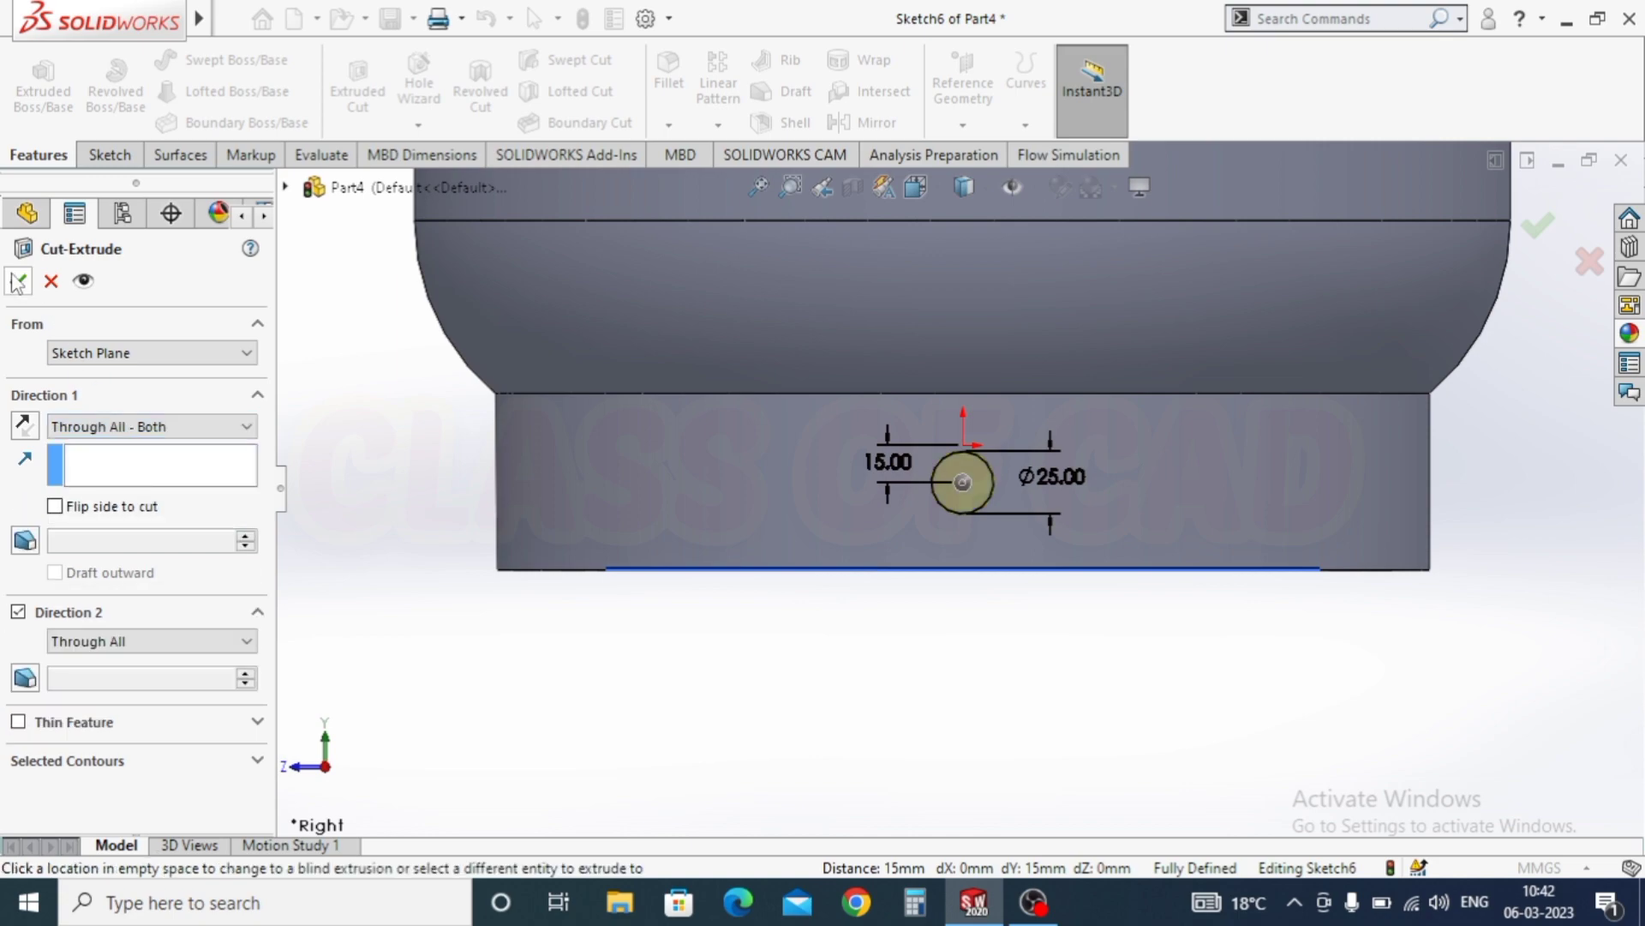
{"action": "key", "text": "Return"}
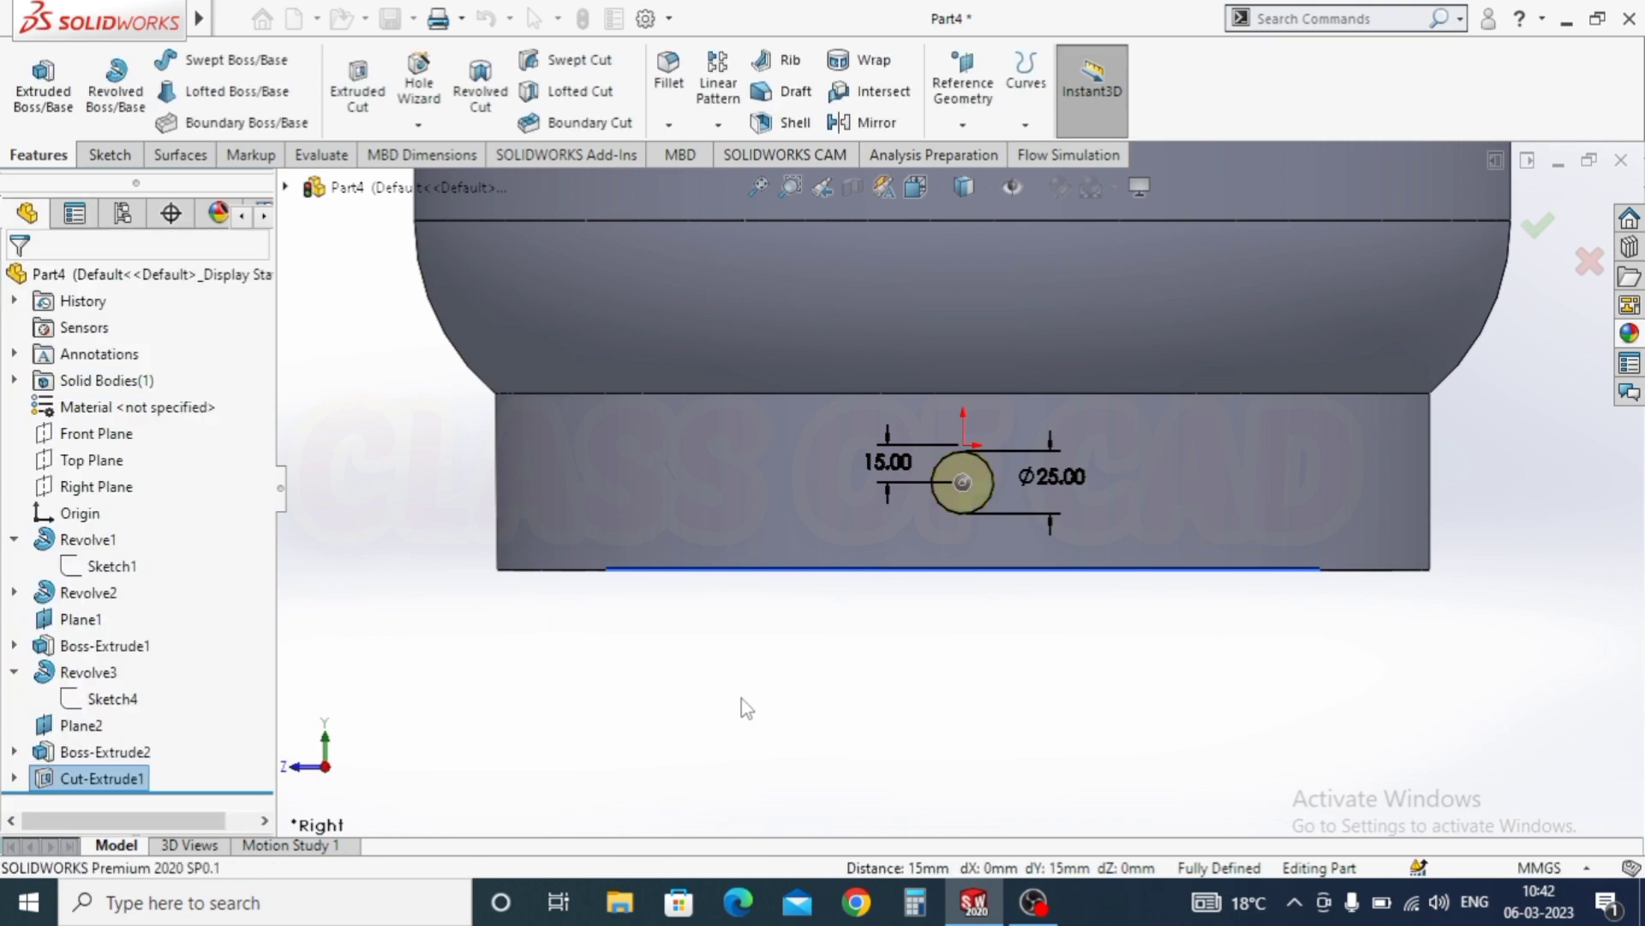
Step: Start a circular pattern with the base ring's outer cylindrical face as the direction reference
{"action": "scroll", "coordinate": [955, 698], "scroll_direction": "up", "scroll_amount": 4}
{"action": "middle_click_drag", "start_coordinate": [992, 597], "coordinate": [1150, 628]}
{"action": "middle_click_drag", "start_coordinate": [886, 600], "coordinate": [882, 503]}
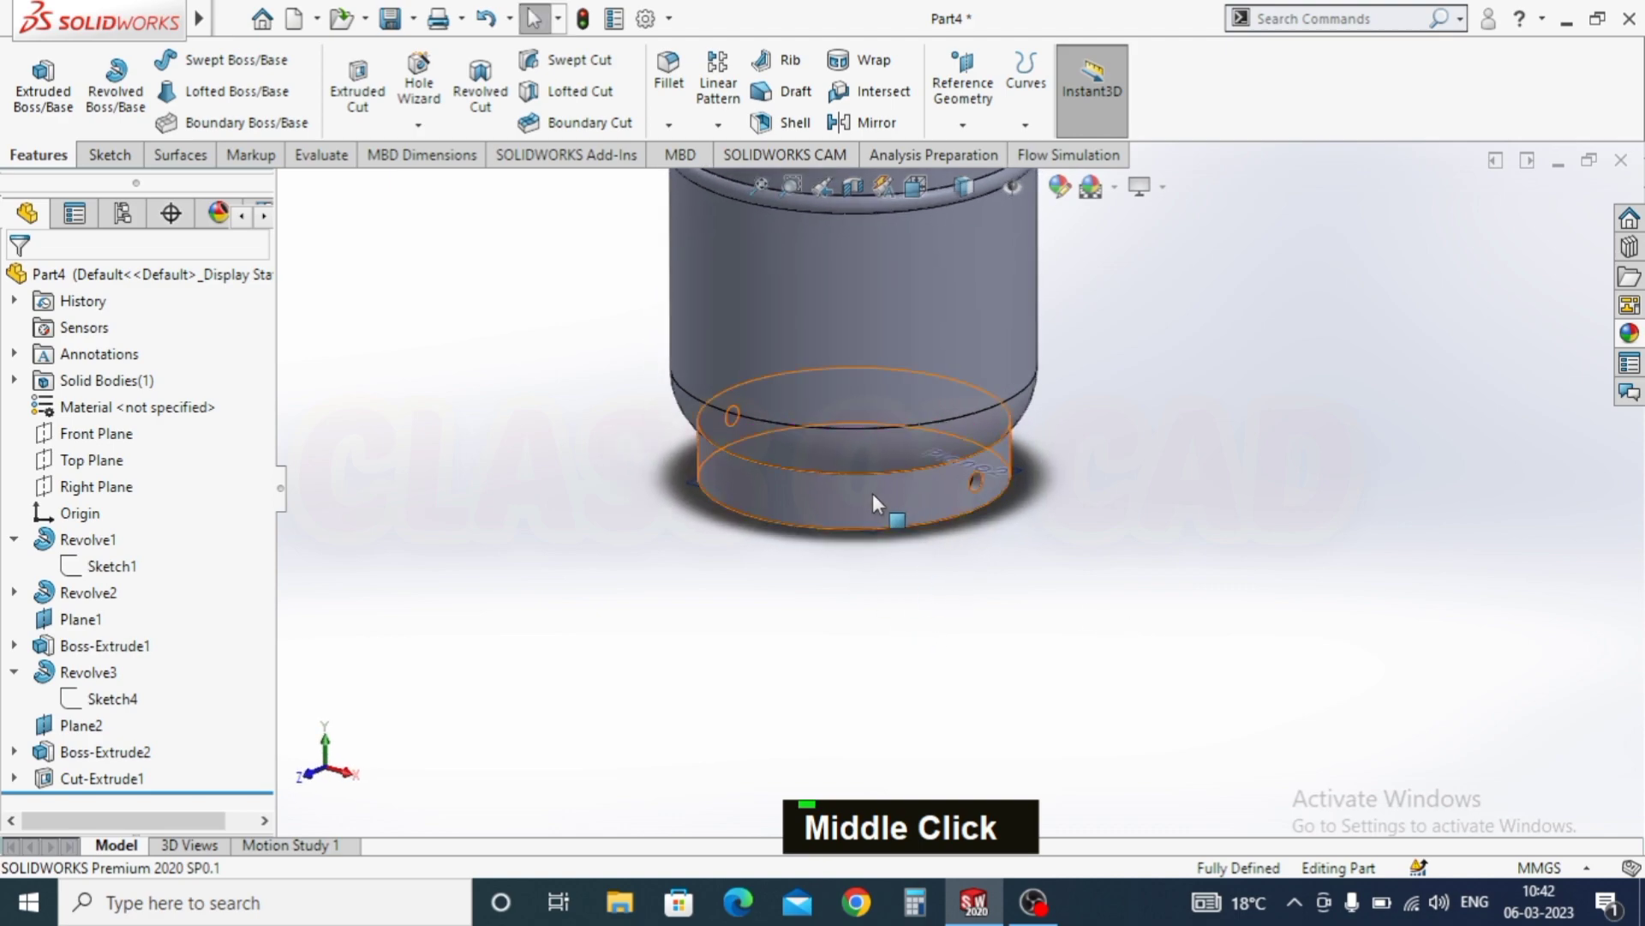
{"action": "scroll", "coordinate": [874, 471], "scroll_direction": "down", "scroll_amount": 3}
{"action": "left_click", "coordinate": [718, 124]}
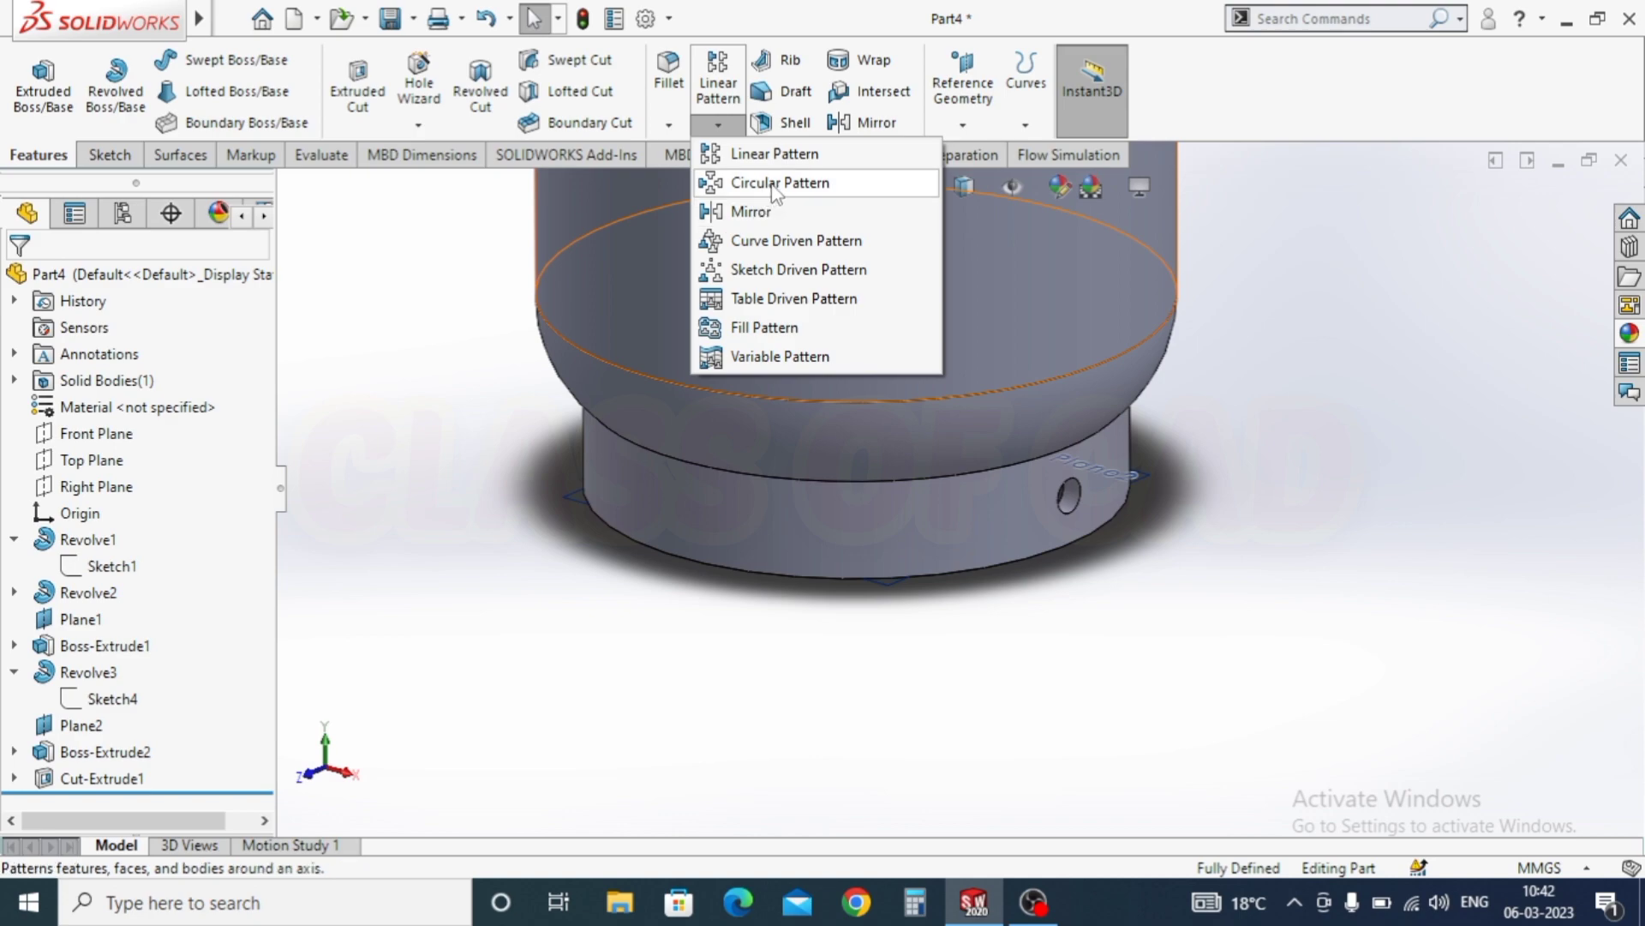
{"action": "left_click", "coordinate": [806, 191]}
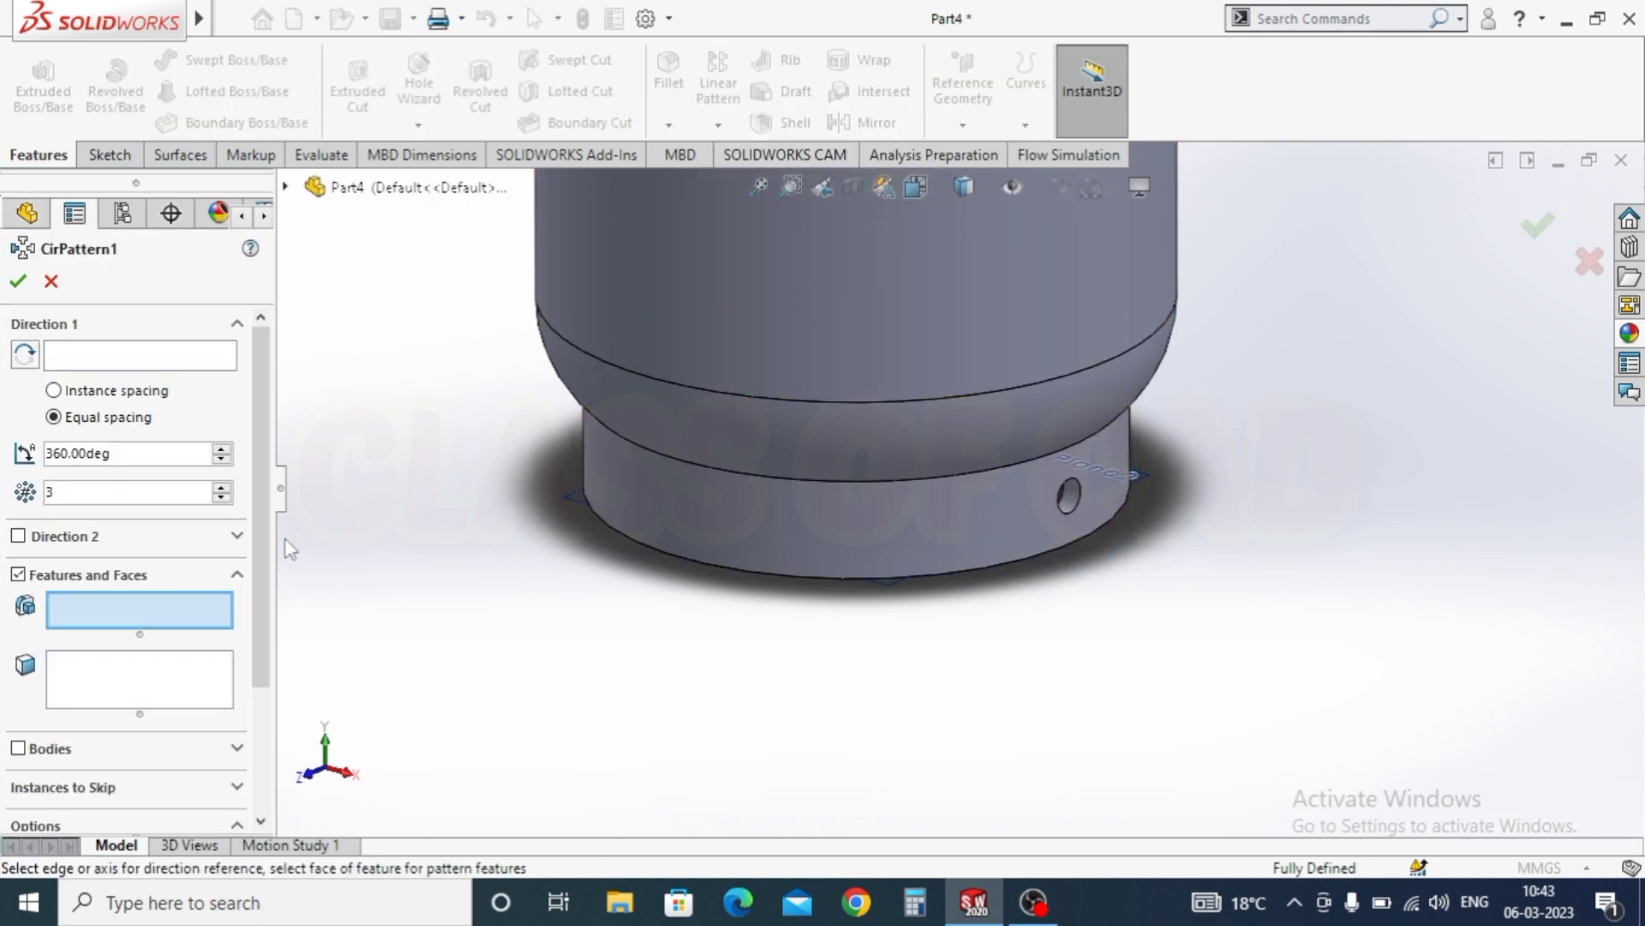
{"action": "left_click", "coordinate": [117, 359]}
{"action": "left_click", "coordinate": [790, 562]}
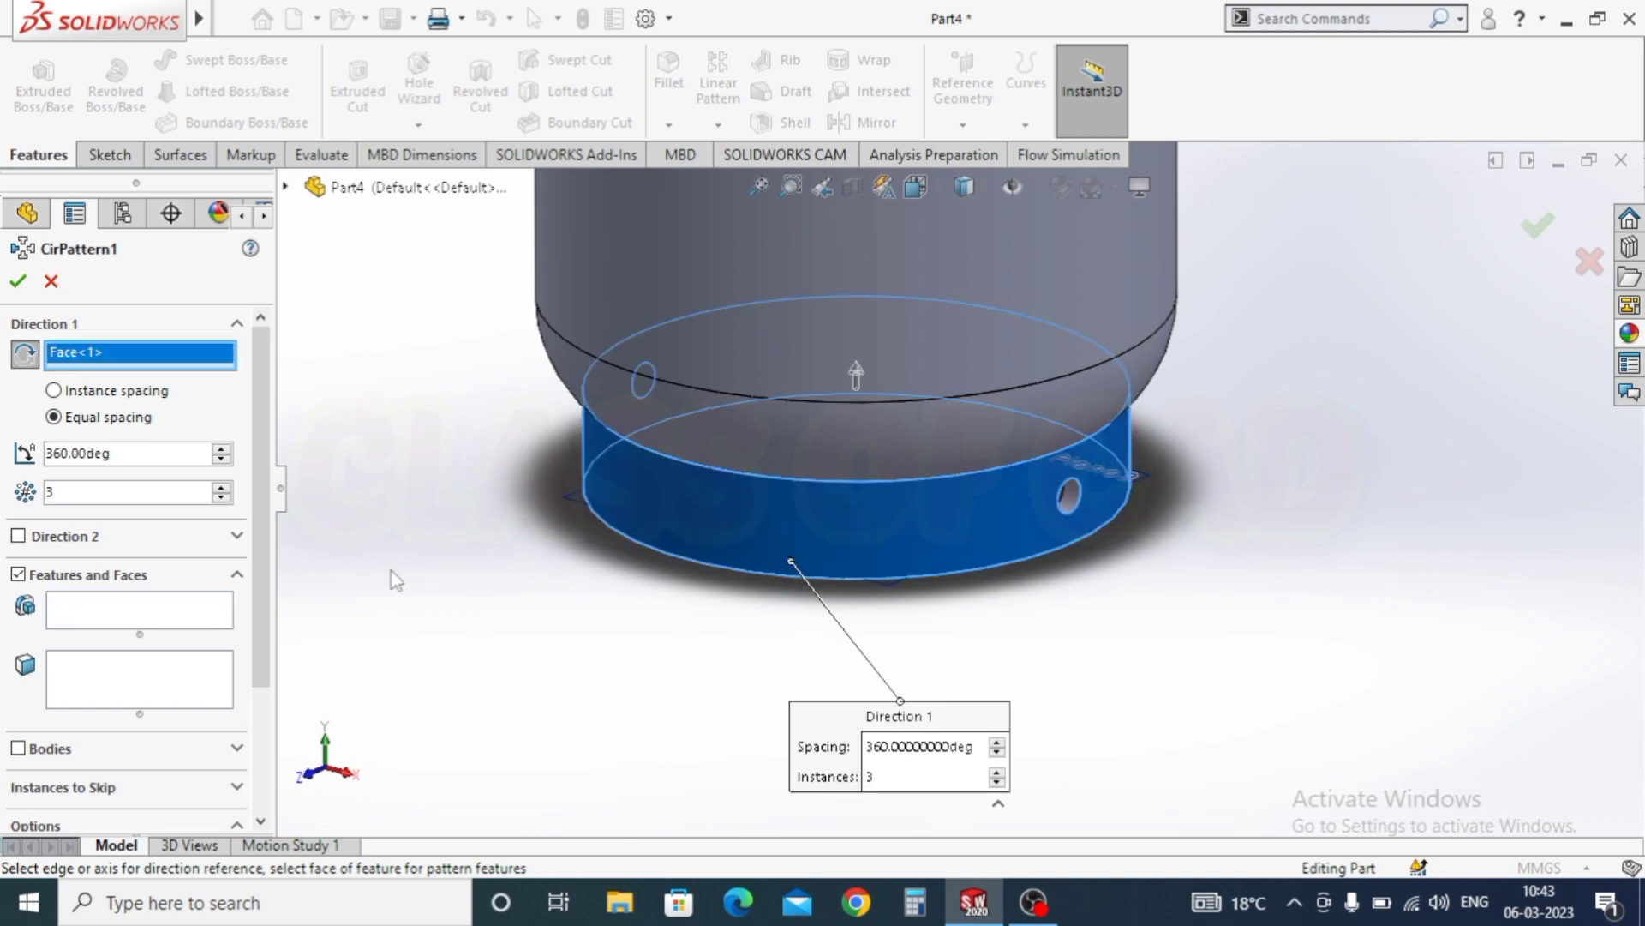
Step: Pattern the base ring's hole cut as 3 equally spaced instances over 360 degrees
{"action": "middle_click", "coordinate": [778, 559]}
{"action": "middle_click_drag", "start_coordinate": [779, 559], "coordinate": [147, 481]}
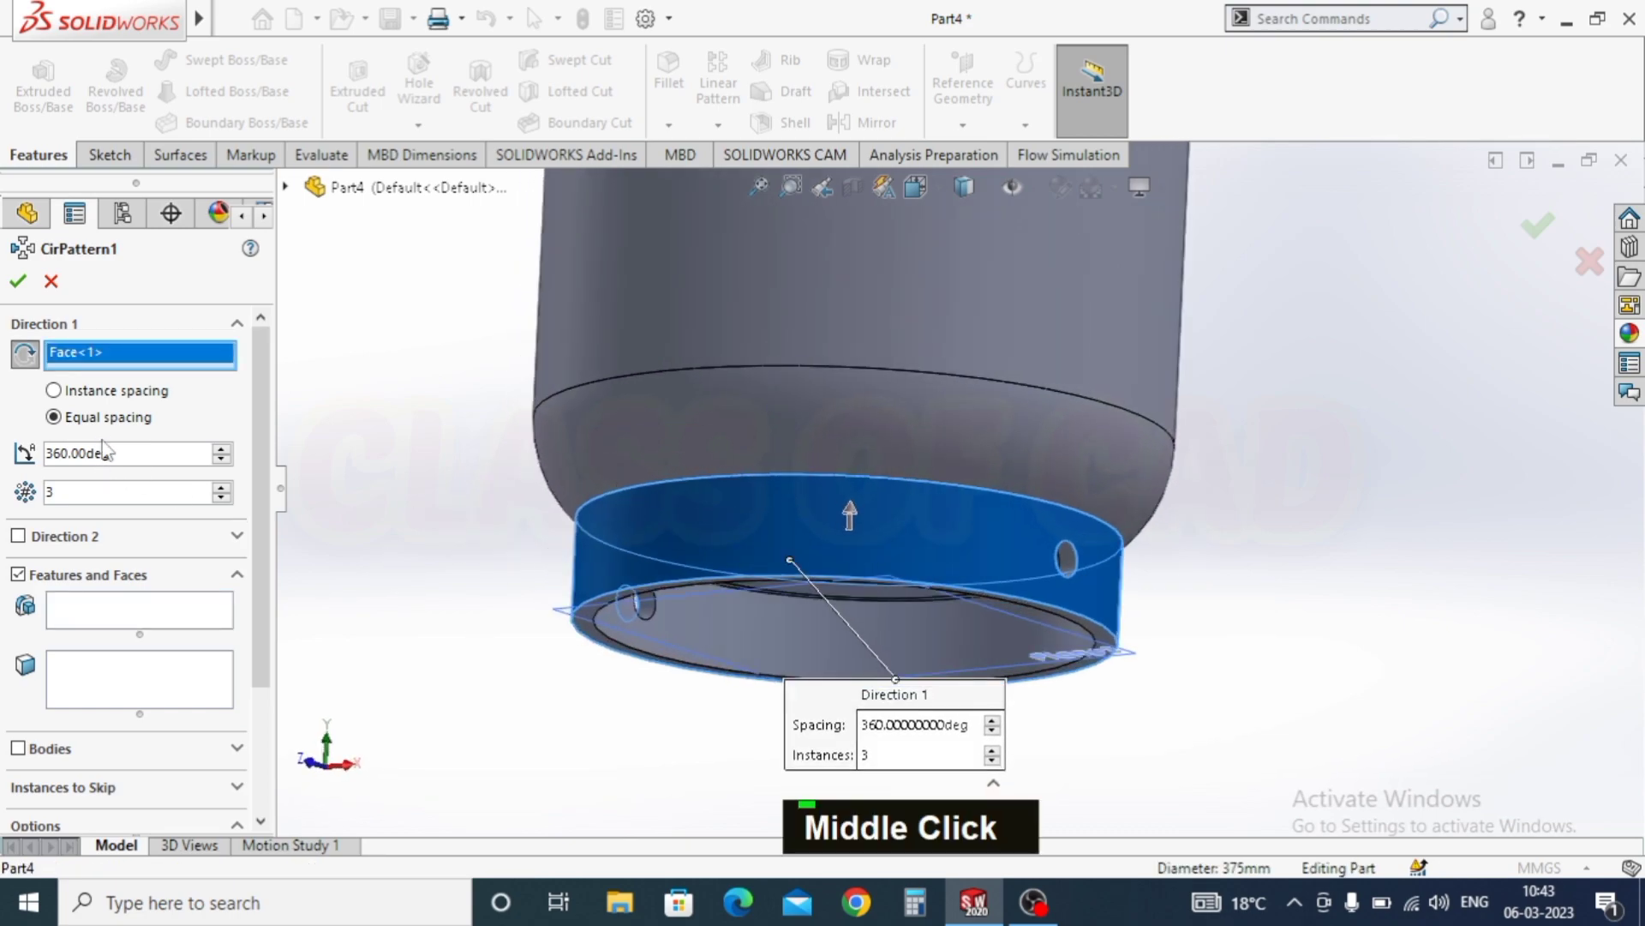
{"action": "scroll", "coordinate": [294, 643], "scroll_direction": "up", "scroll_amount": 2}
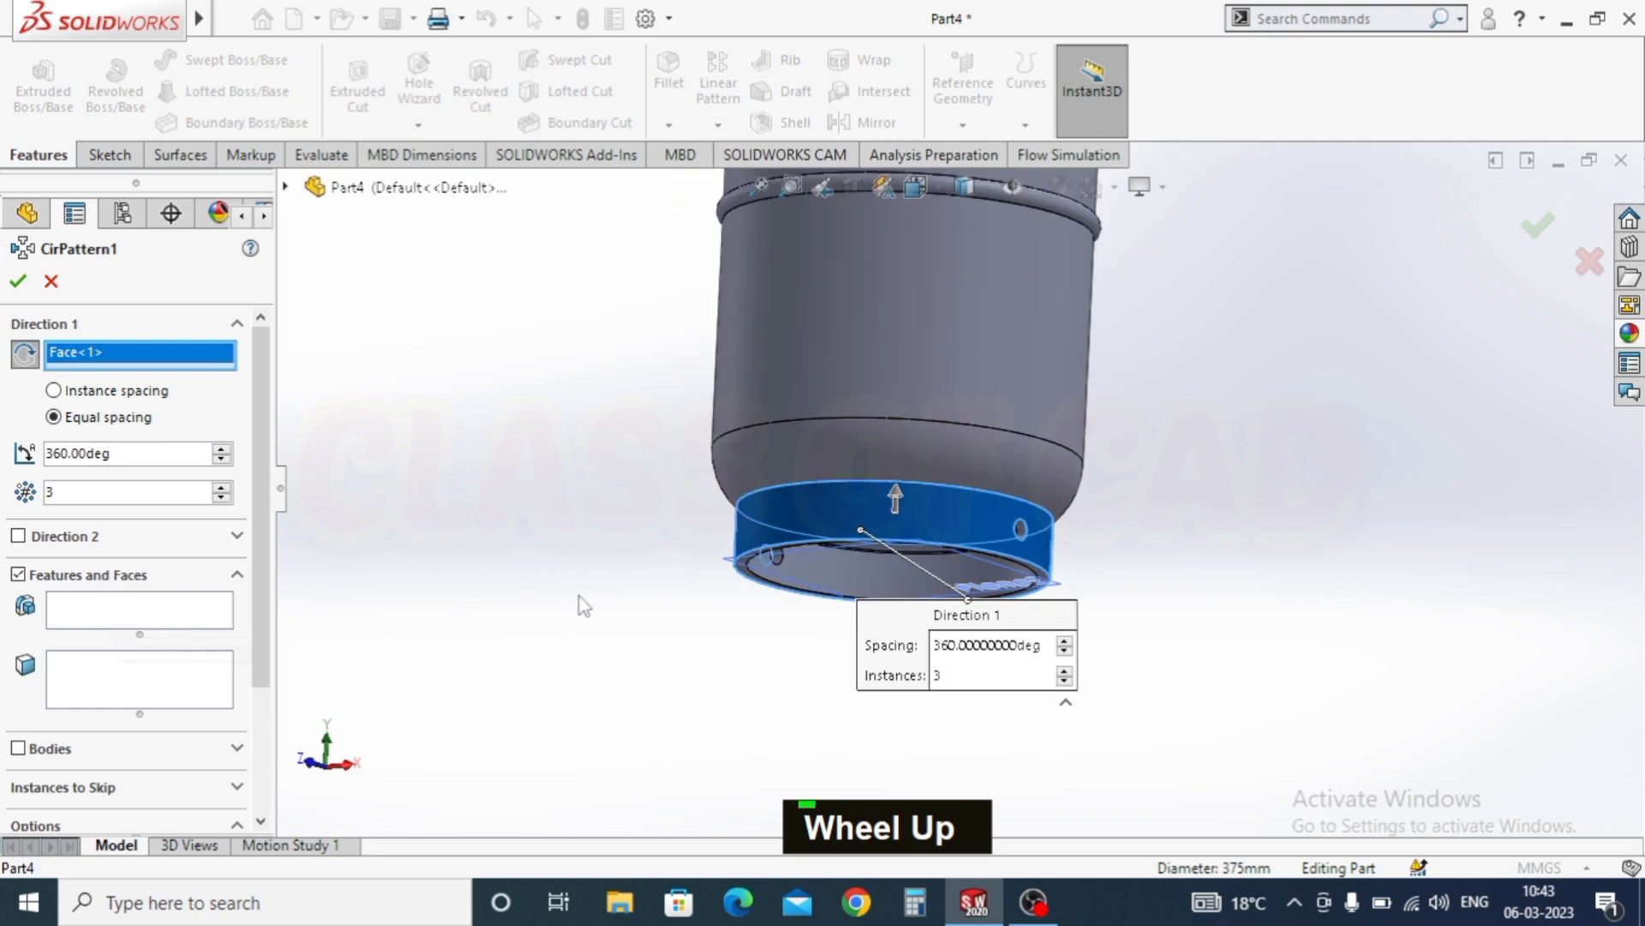
{"action": "left_click", "coordinate": [99, 599]}
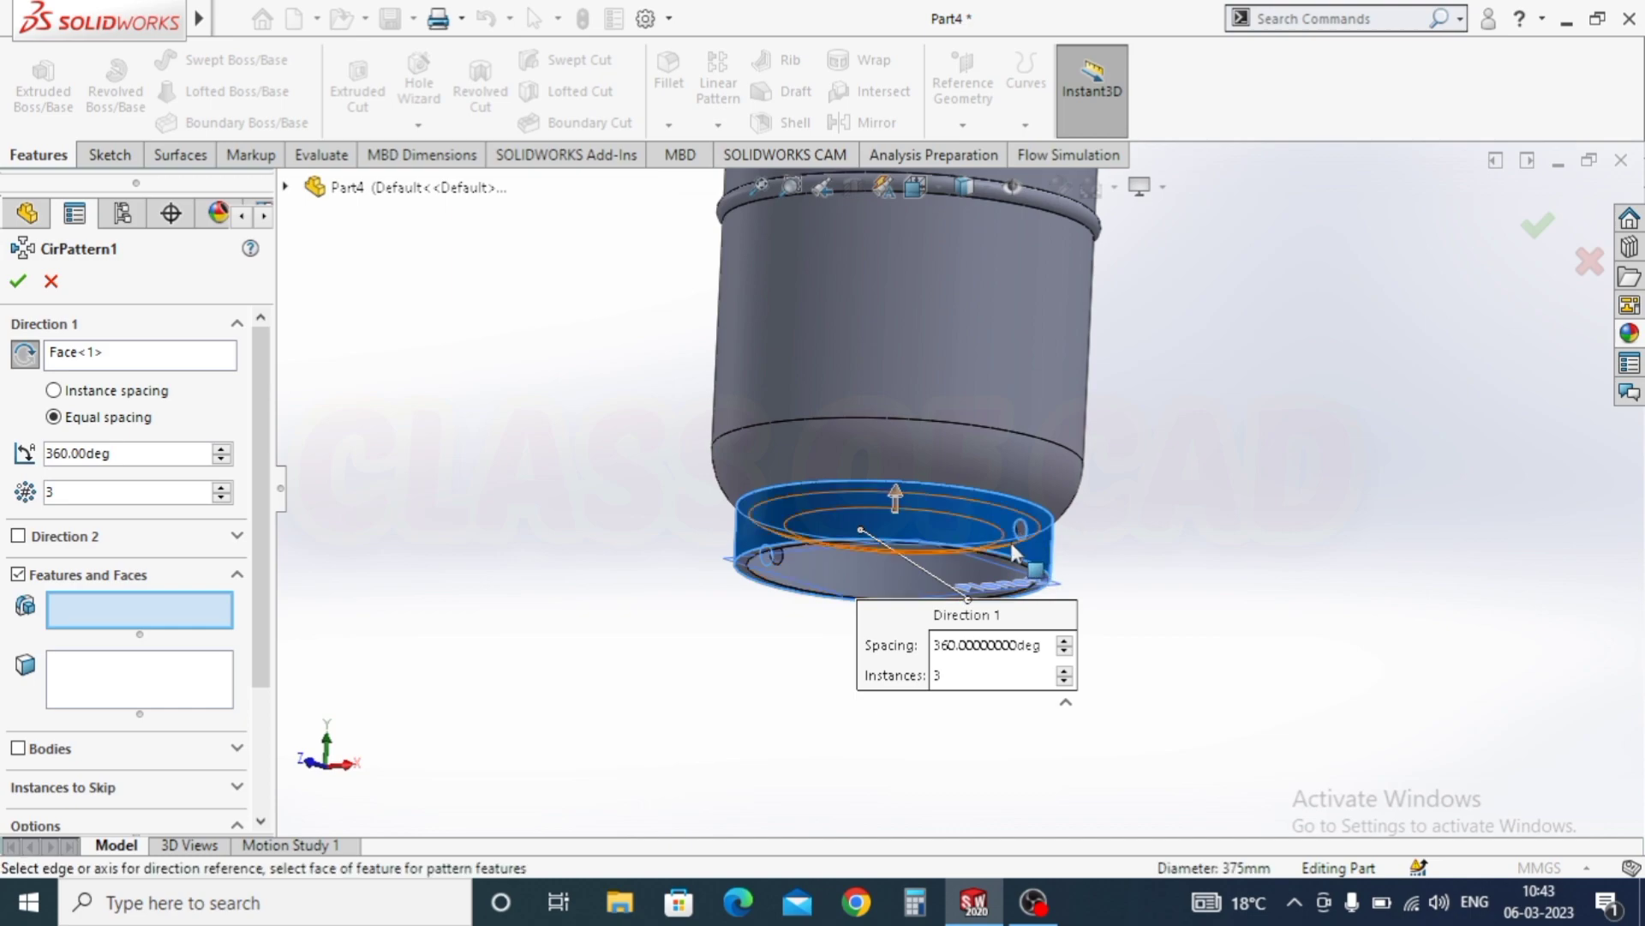
{"action": "scroll", "coordinate": [785, 557], "scroll_direction": "down", "scroll_amount": 2}
{"action": "scroll", "coordinate": [785, 557], "scroll_direction": "down", "scroll_amount": 1}
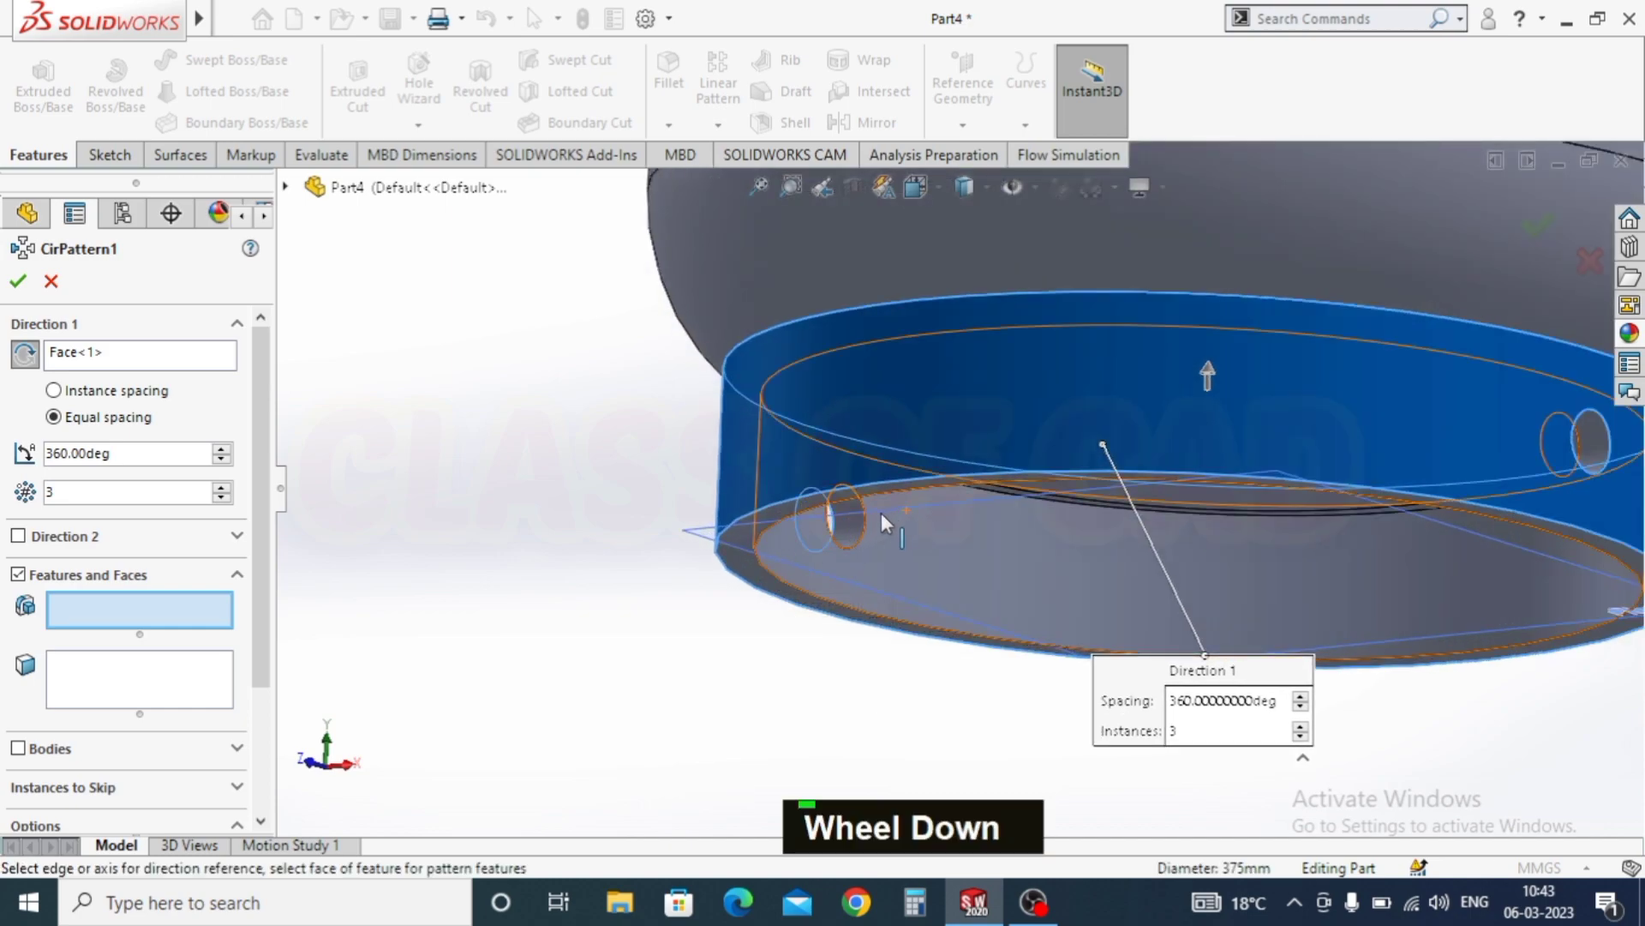
{"action": "left_click", "coordinate": [855, 542]}
{"action": "scroll", "coordinate": [859, 557], "scroll_direction": "up", "scroll_amount": 2}
{"action": "scroll", "coordinate": [859, 557], "scroll_direction": "up", "scroll_amount": 1}
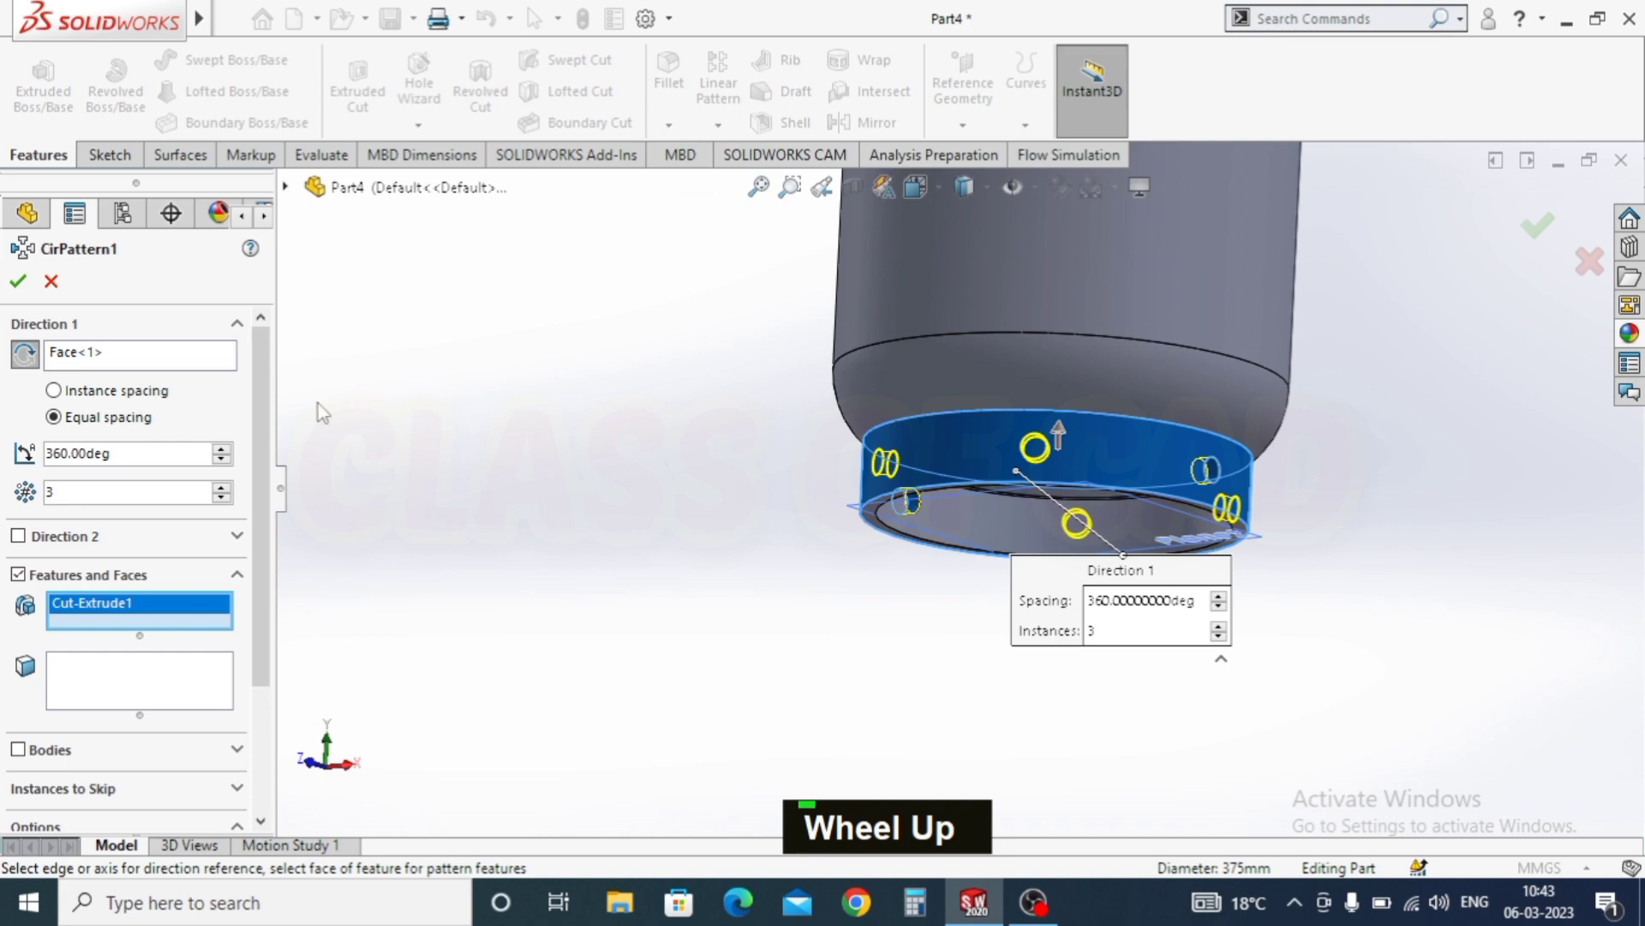
{"action": "double_click", "coordinate": [17, 288]}
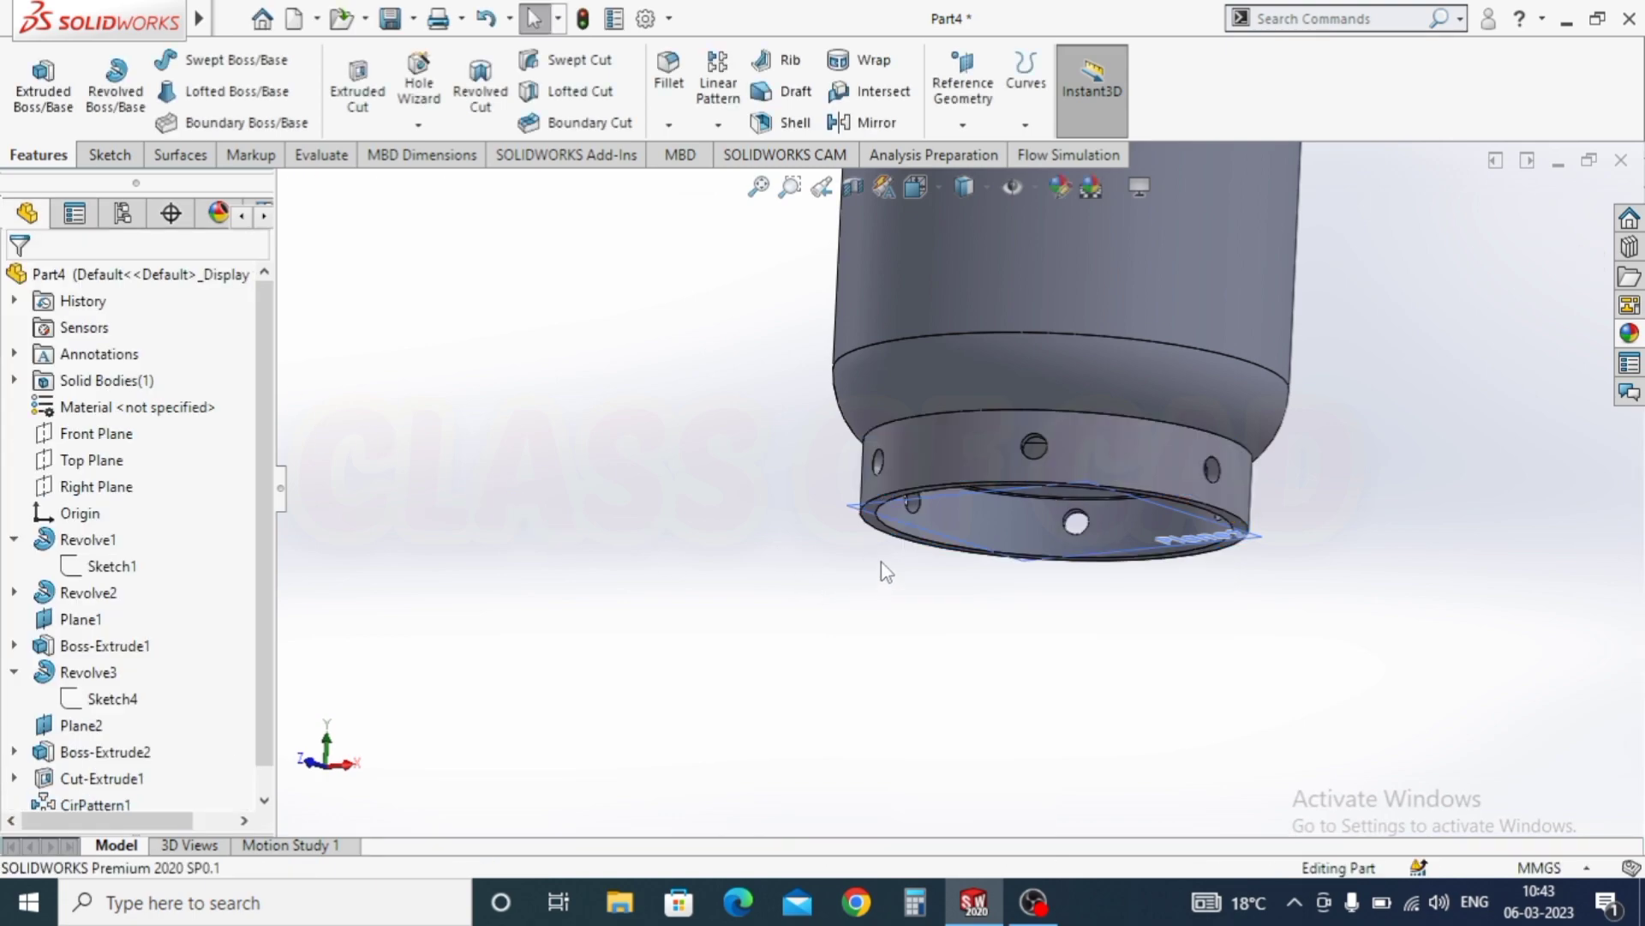
Step: Hide the reference plane Plane2 at the base ring
{"action": "middle_click_drag", "start_coordinate": [886, 572], "coordinate": [1004, 513]}
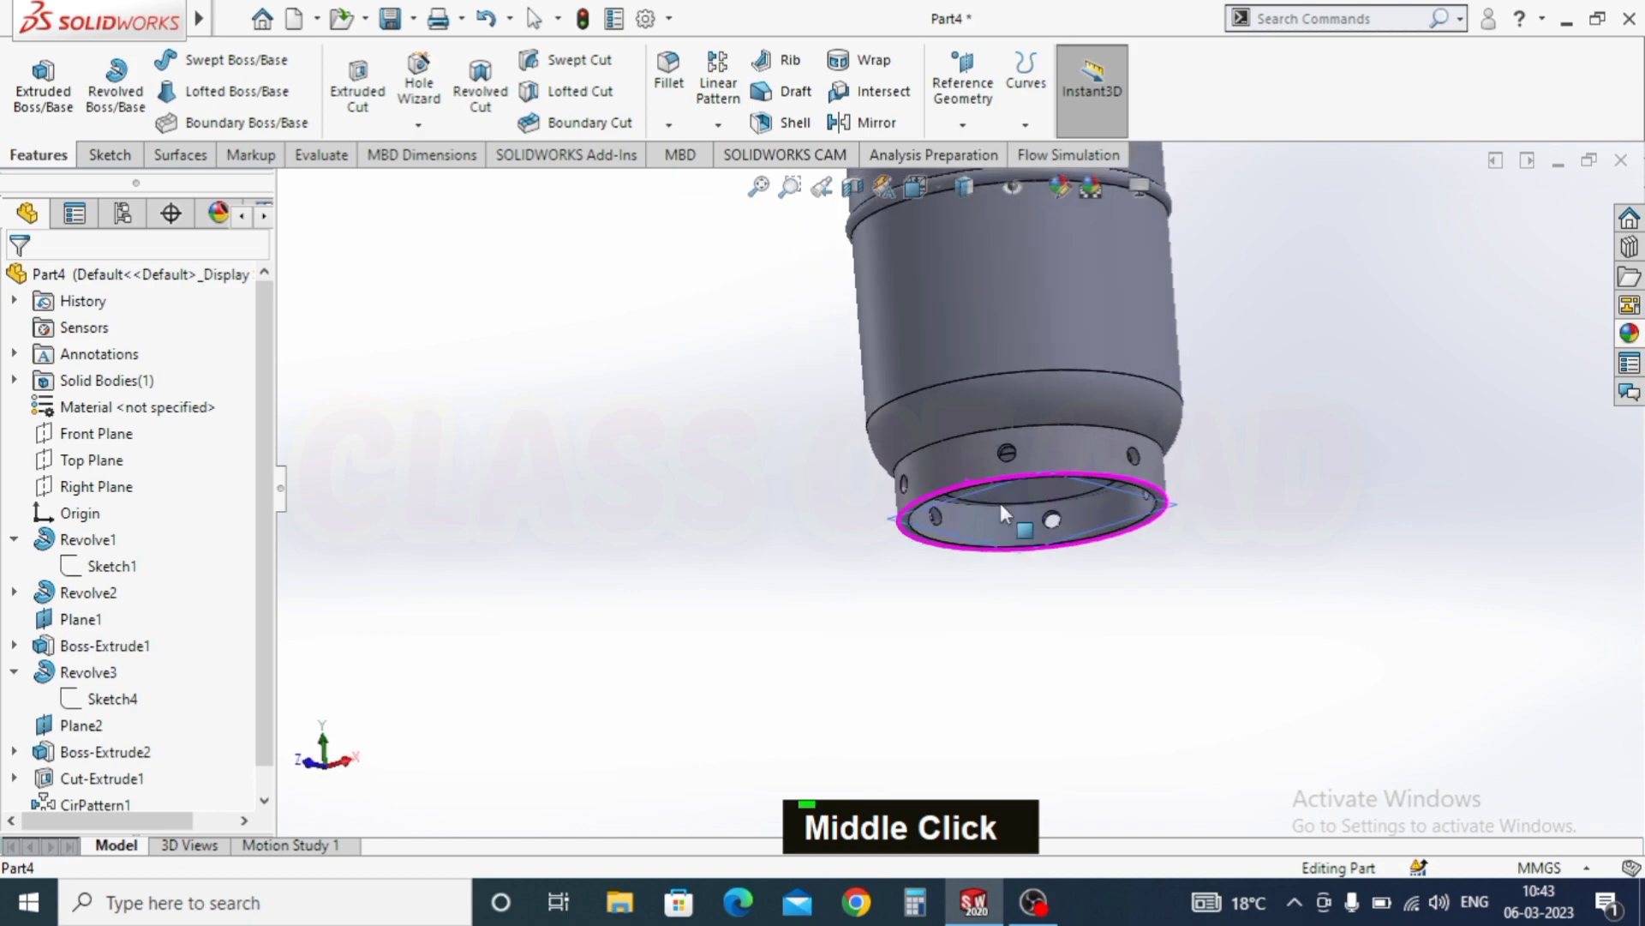
{"action": "left_click", "coordinate": [989, 489]}
{"action": "left_click", "coordinate": [1128, 408]}
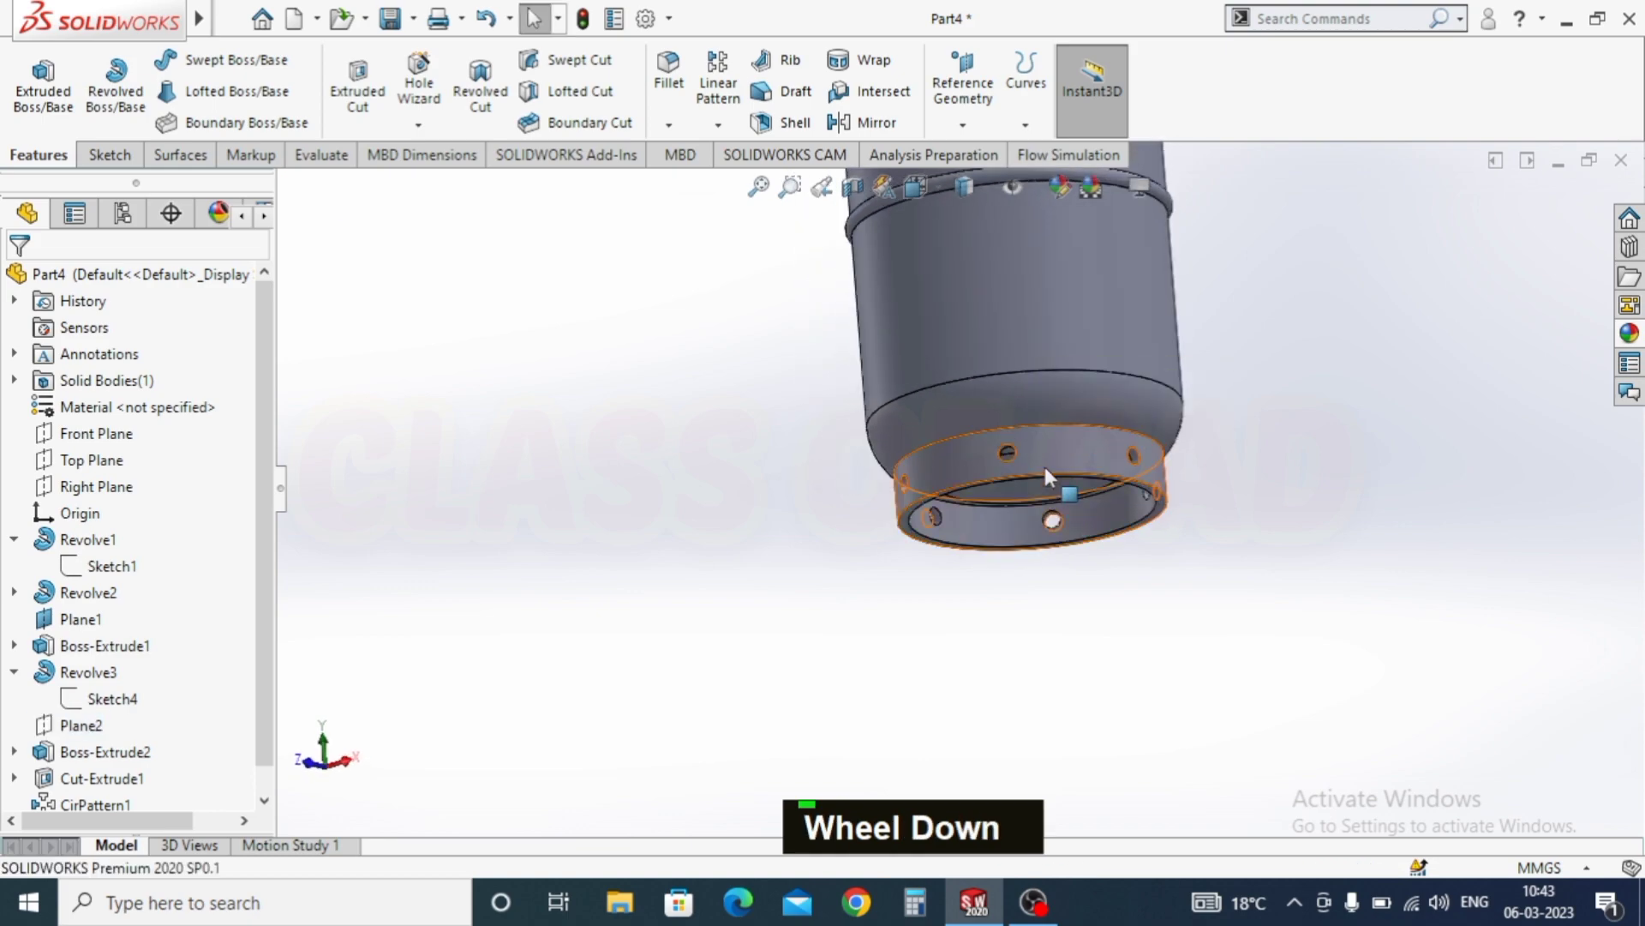
Step: Fillet the inner bottom edge of the base ring with a 5 mm radius
{"action": "scroll", "coordinate": [1043, 463], "scroll_direction": "down", "scroll_amount": 3}
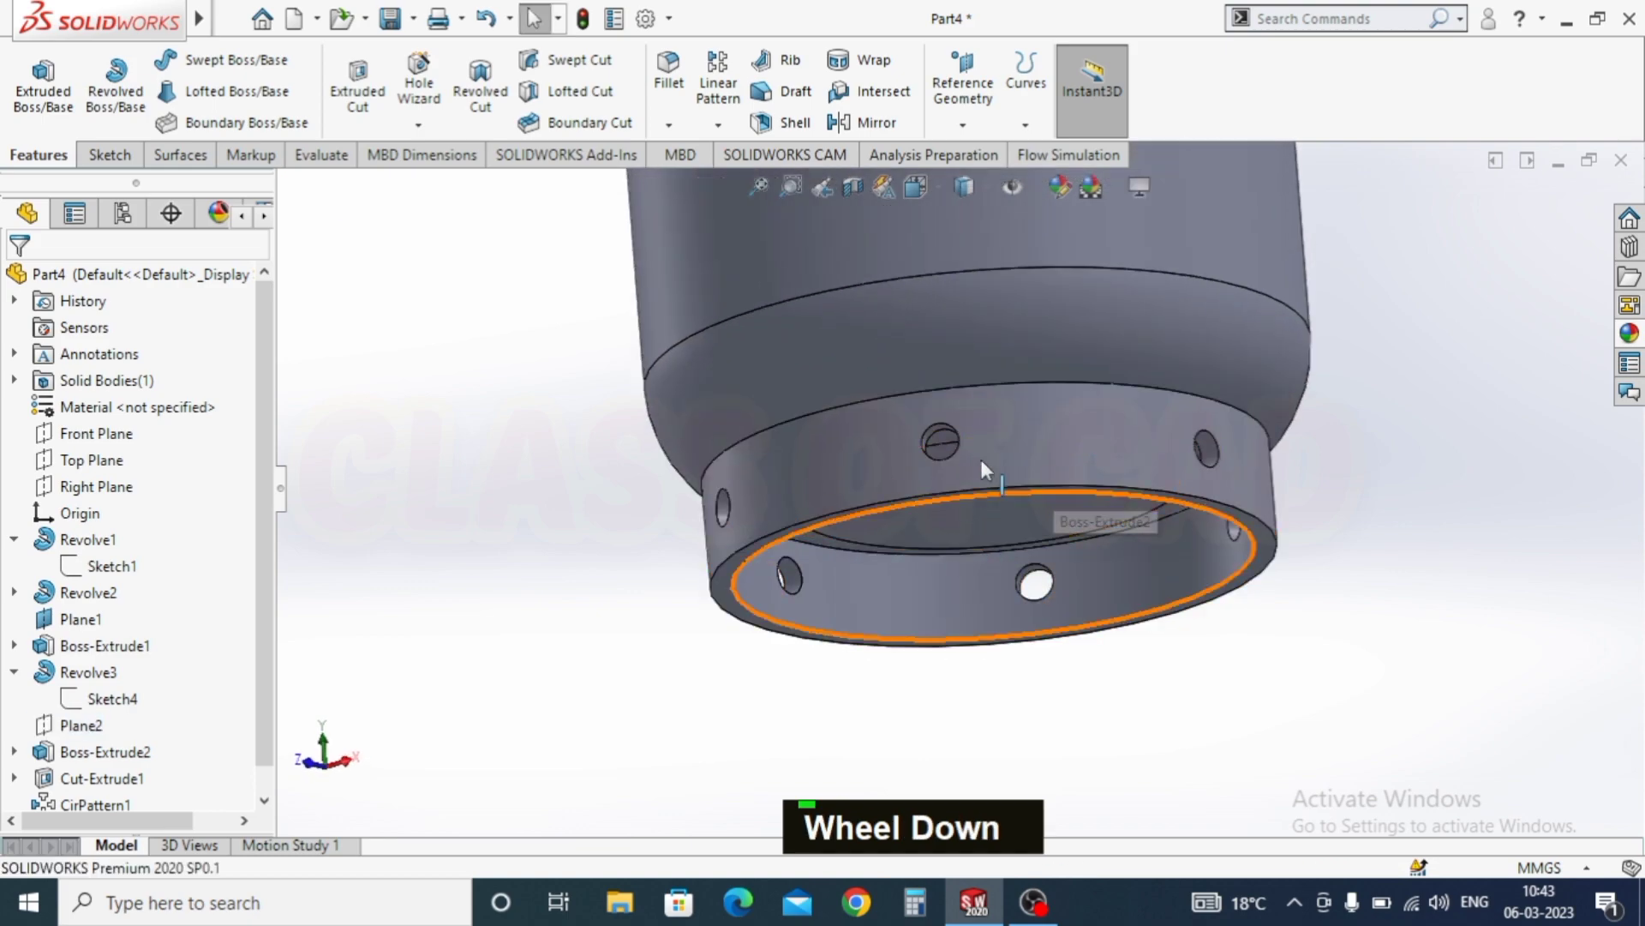
{"action": "left_click", "coordinate": [733, 588]}
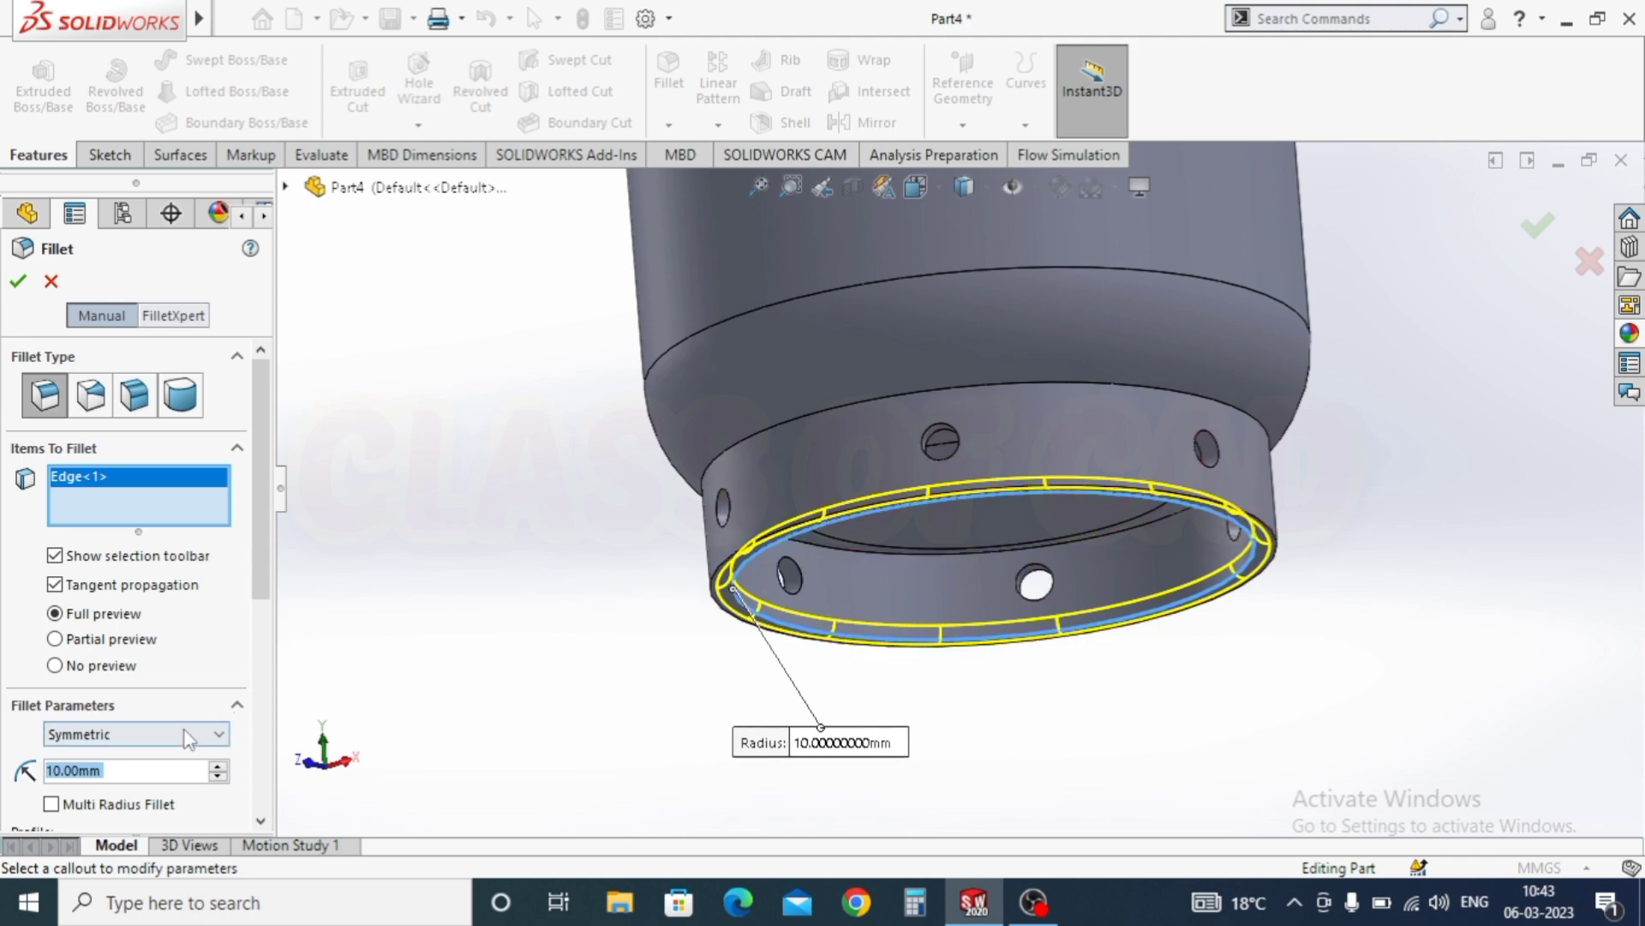
{"action": "type", "text": "5"}
{"action": "key", "text": "Tab"}
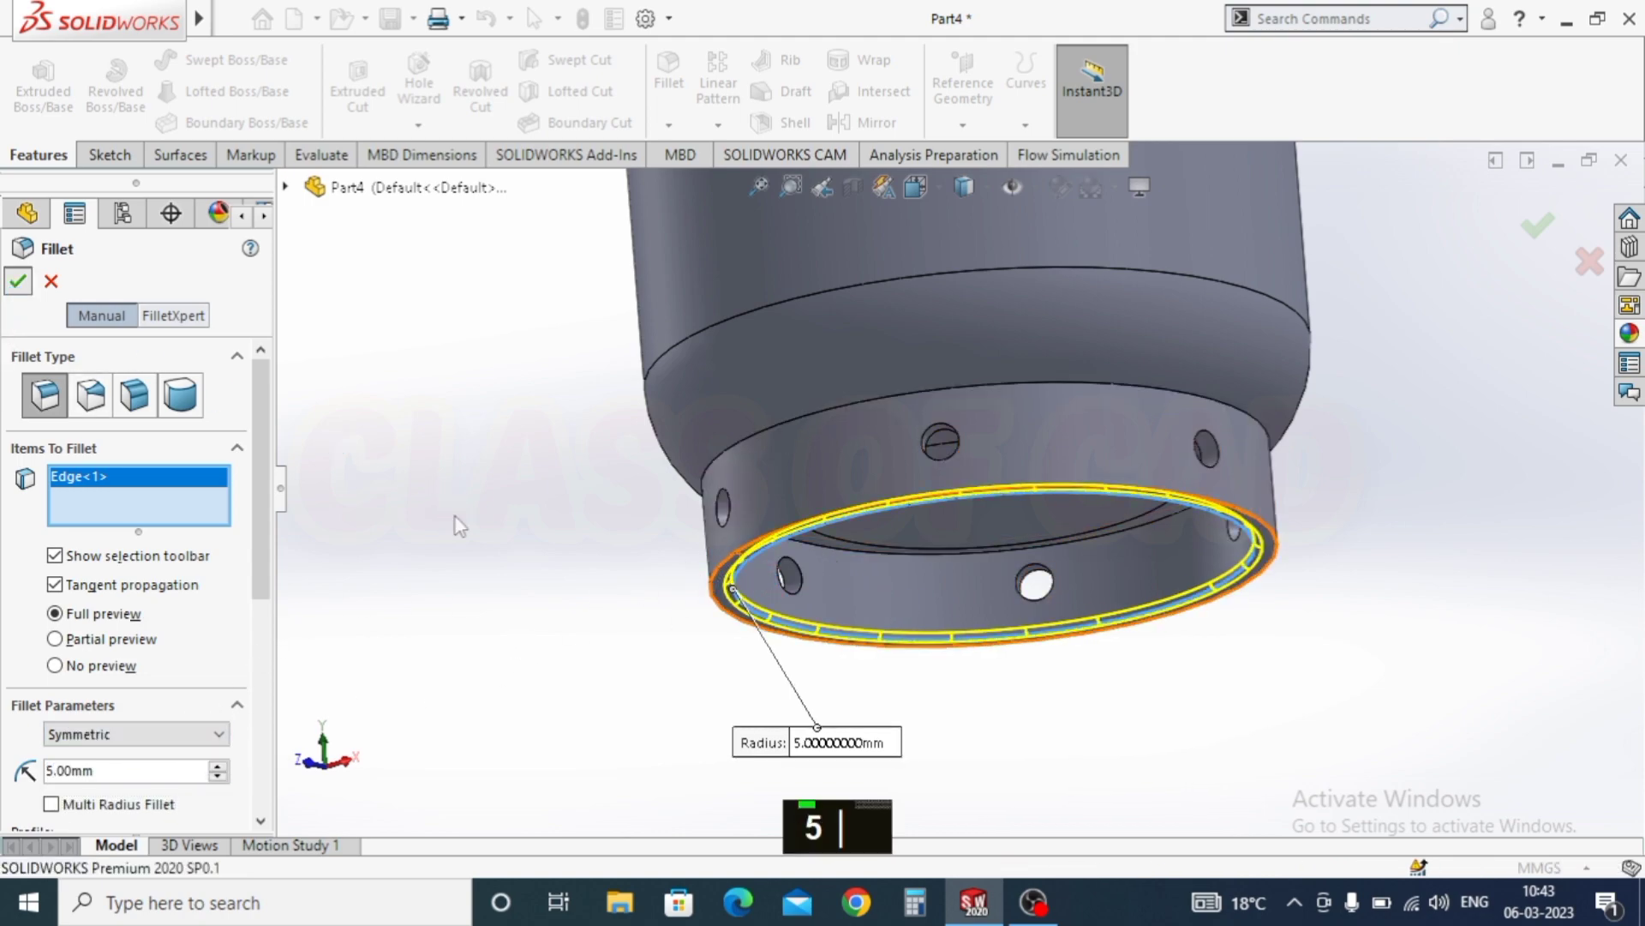
{"action": "key", "text": "Return"}
Step: Apply the standard bright red colour to all features from Revolve1 through Fillet1
{"action": "scroll", "coordinate": [656, 619], "scroll_direction": "up", "scroll_amount": 10}
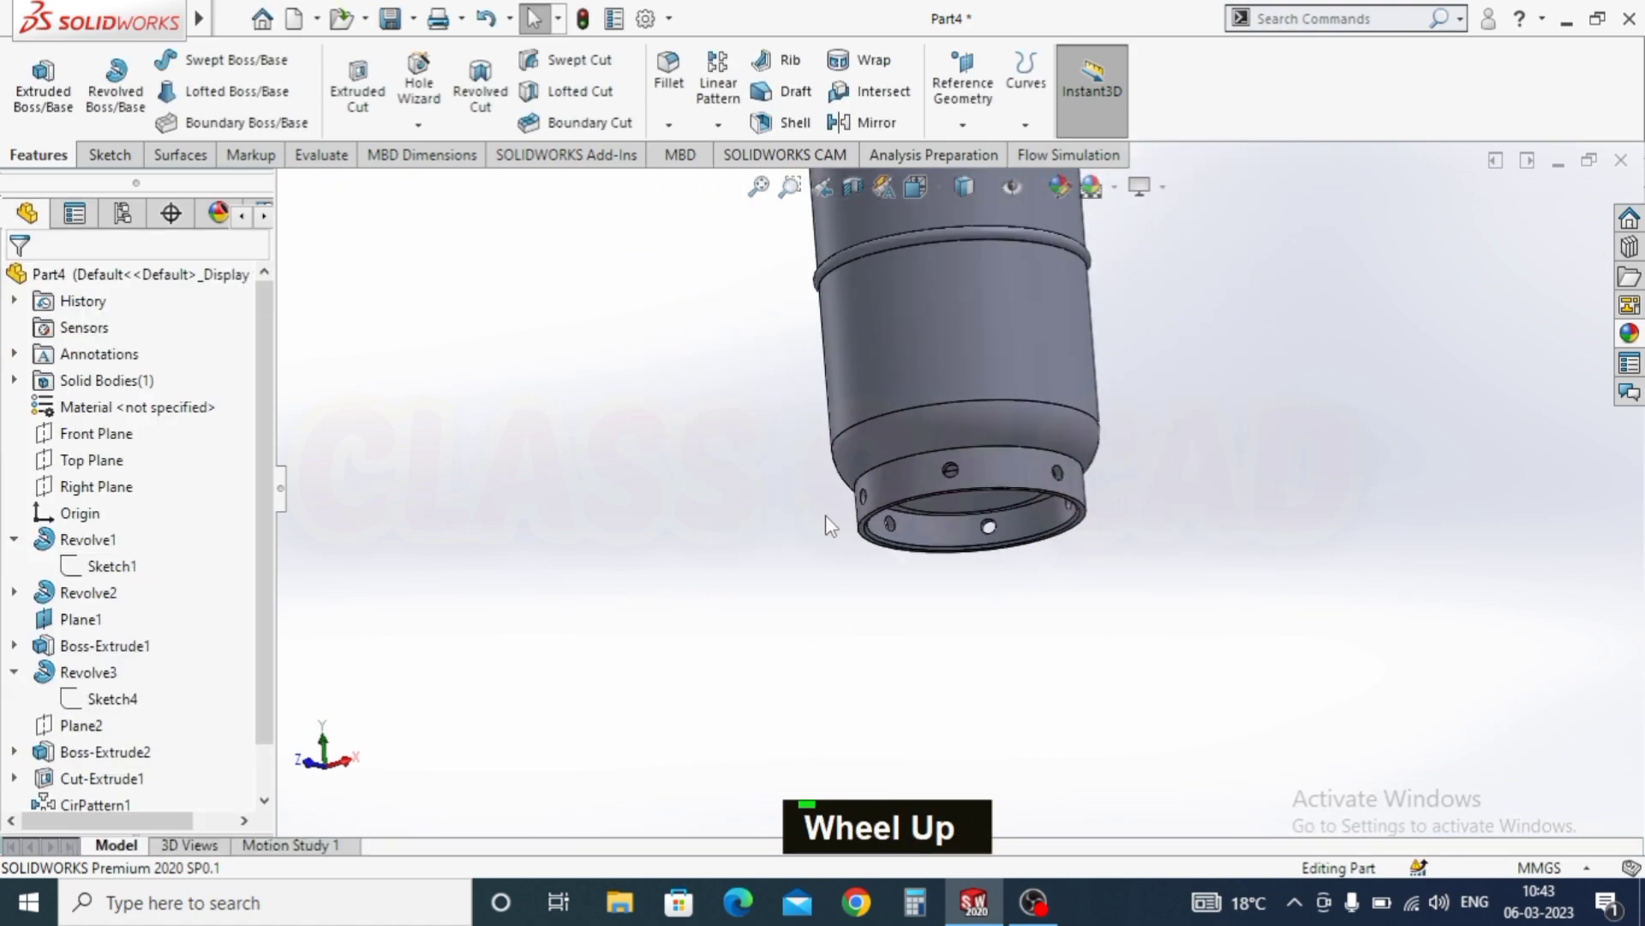
{"action": "scroll", "coordinate": [965, 353], "scroll_direction": "down", "scroll_amount": 6}
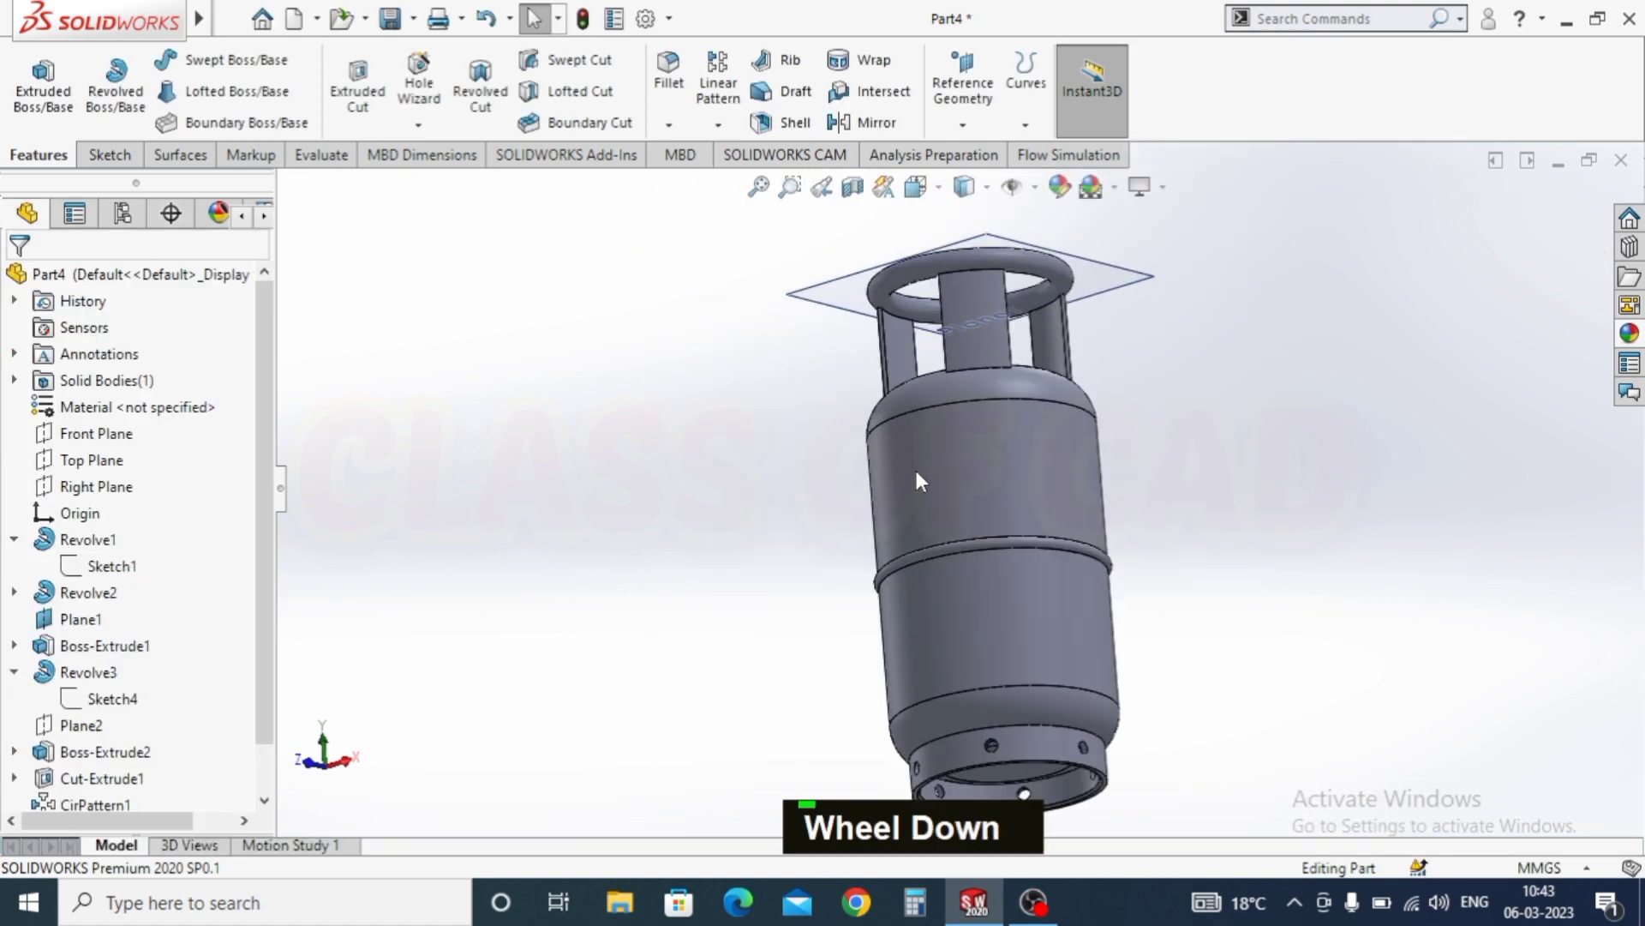
{"action": "middle_click_drag", "start_coordinate": [914, 466], "coordinate": [1032, 575]}
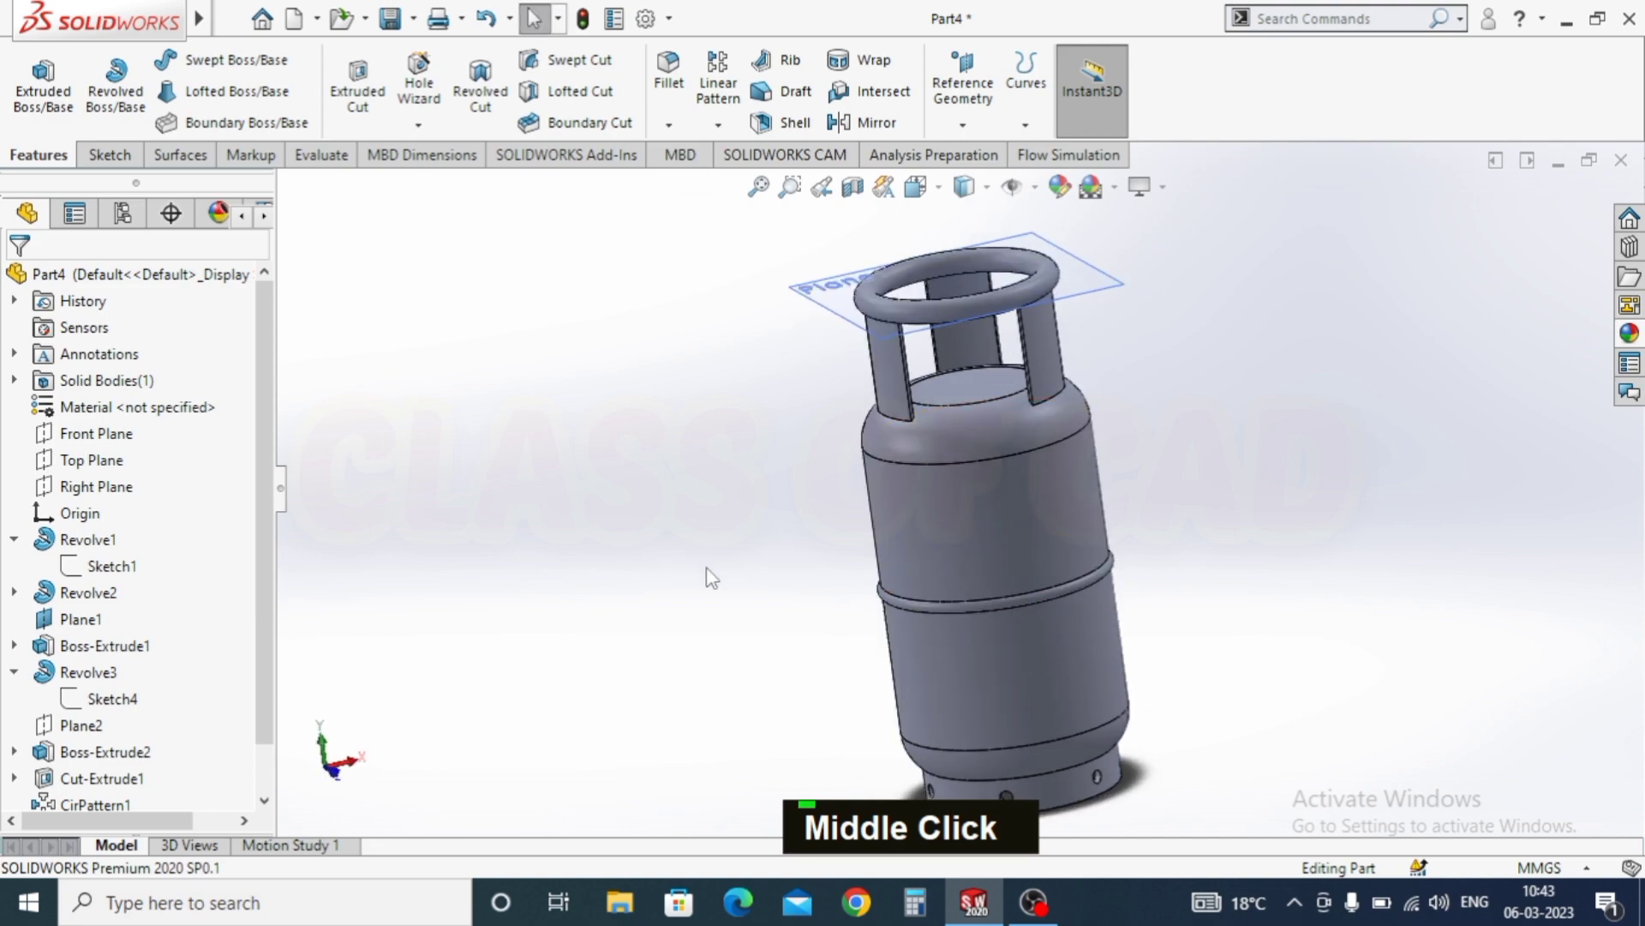
{"action": "scroll", "coordinate": [135, 694], "scroll_direction": "down", "scroll_amount": 1}
{"action": "scroll", "coordinate": [120, 640], "scroll_direction": "up", "scroll_amount": 1}
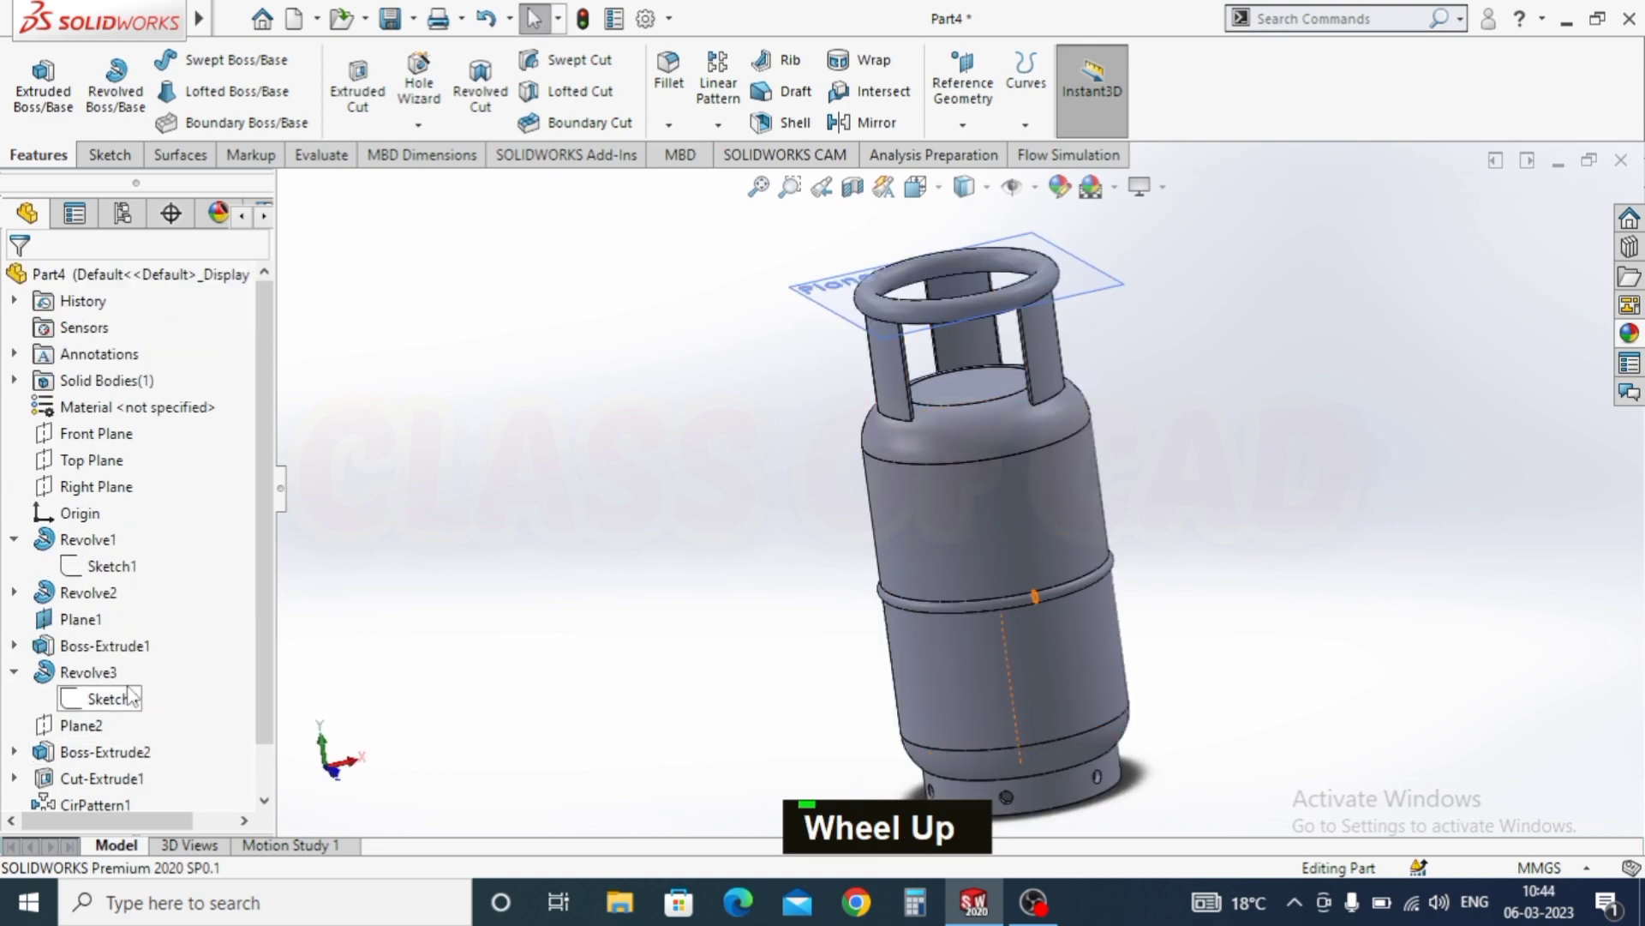
{"action": "left_click", "coordinate": [94, 542]}
{"action": "scroll", "coordinate": [94, 668], "scroll_direction": "down", "scroll_amount": 1}
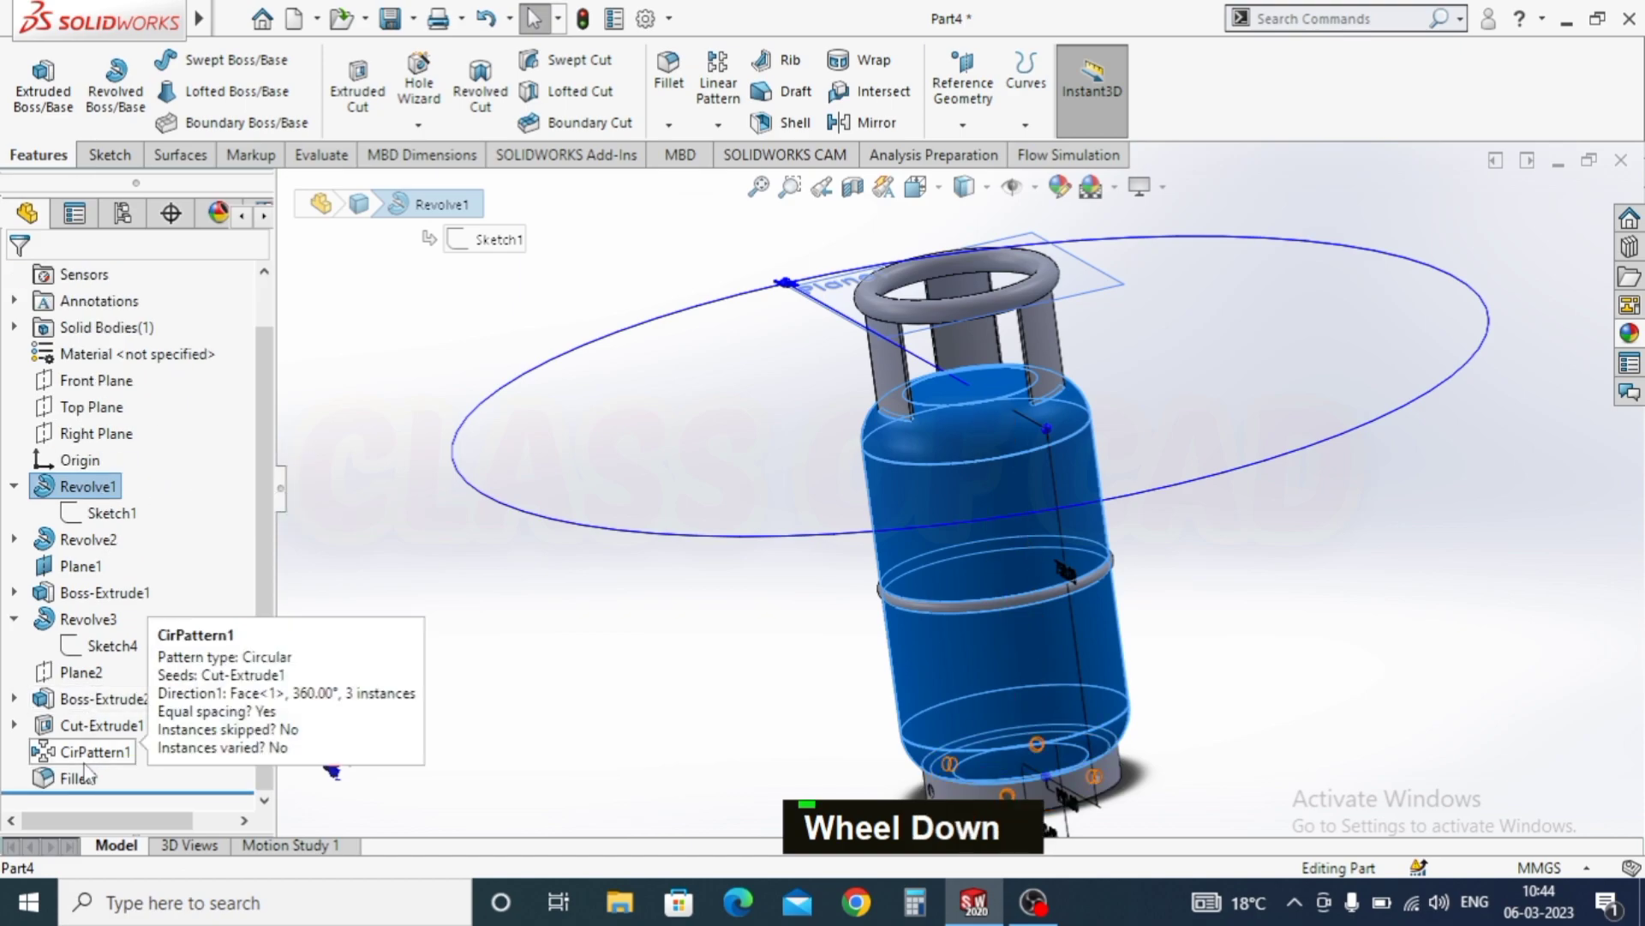
{"action": "left_click", "coordinate": [84, 780], "text": "shift"}
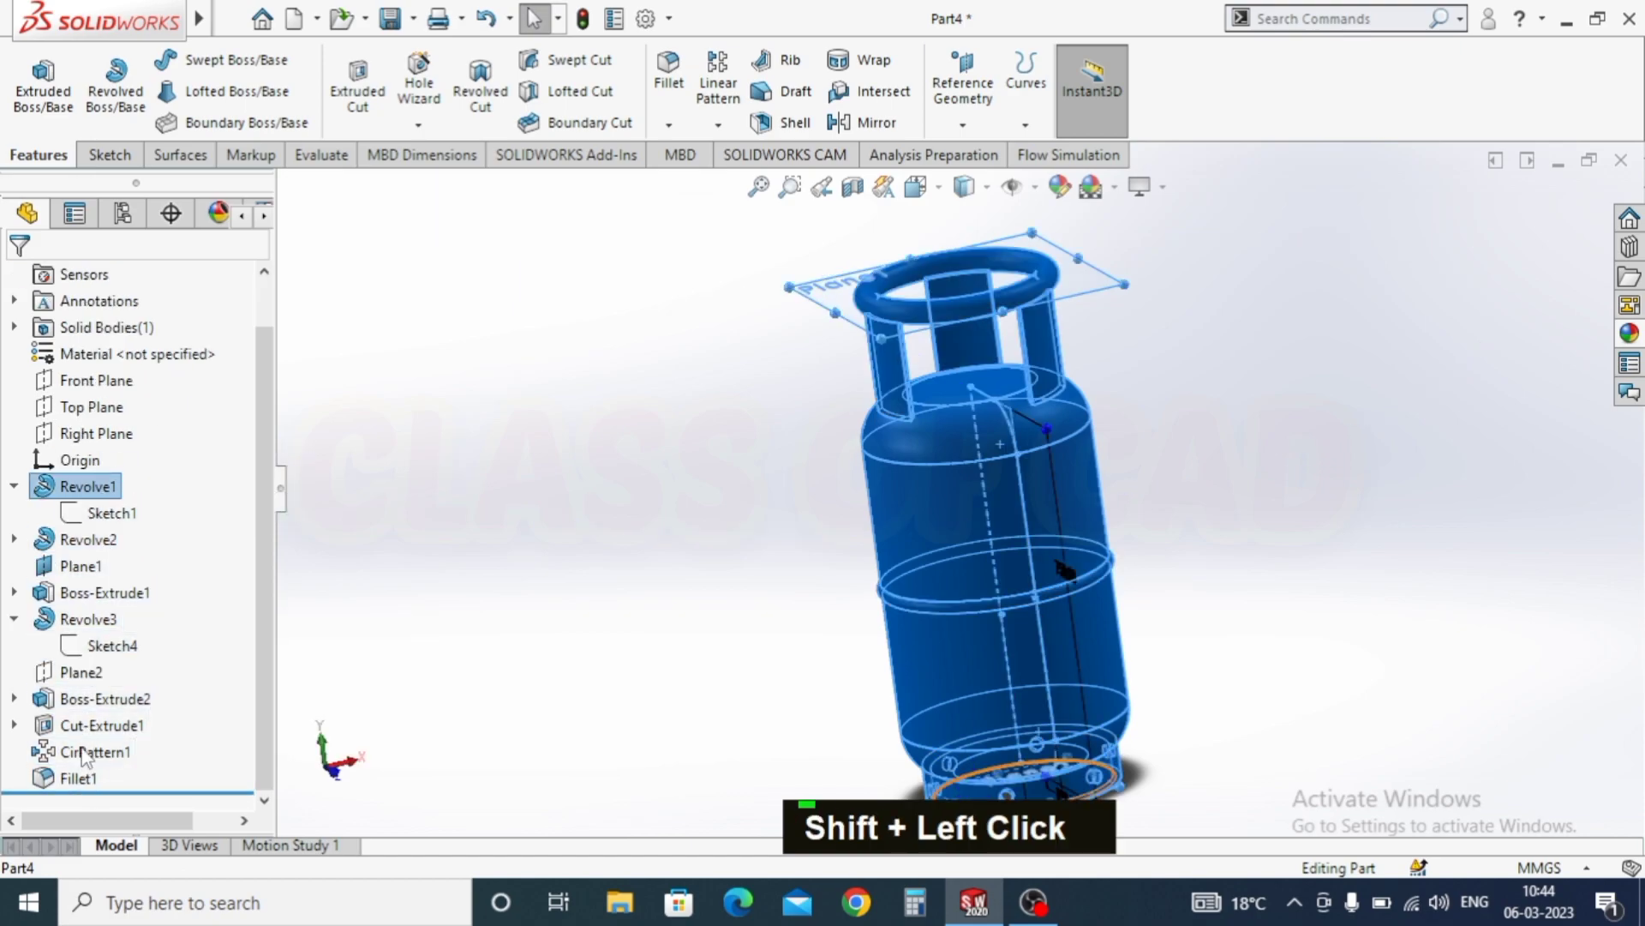
{"action": "right_click", "coordinate": [87, 770]}
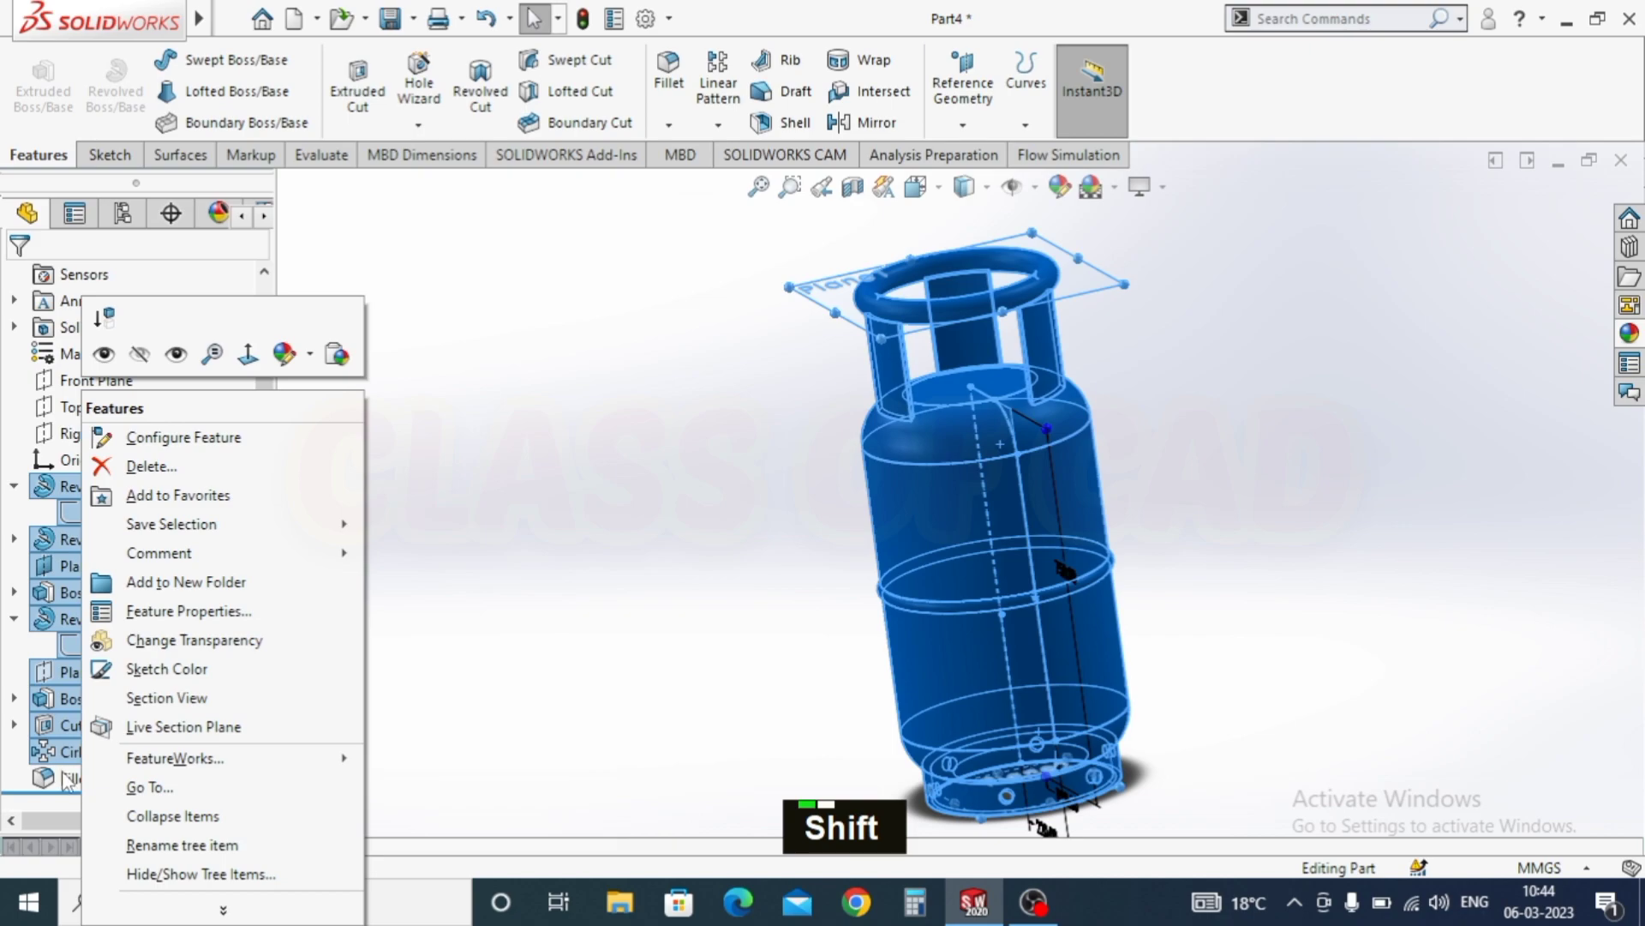
{"action": "left_click", "coordinate": [311, 354]}
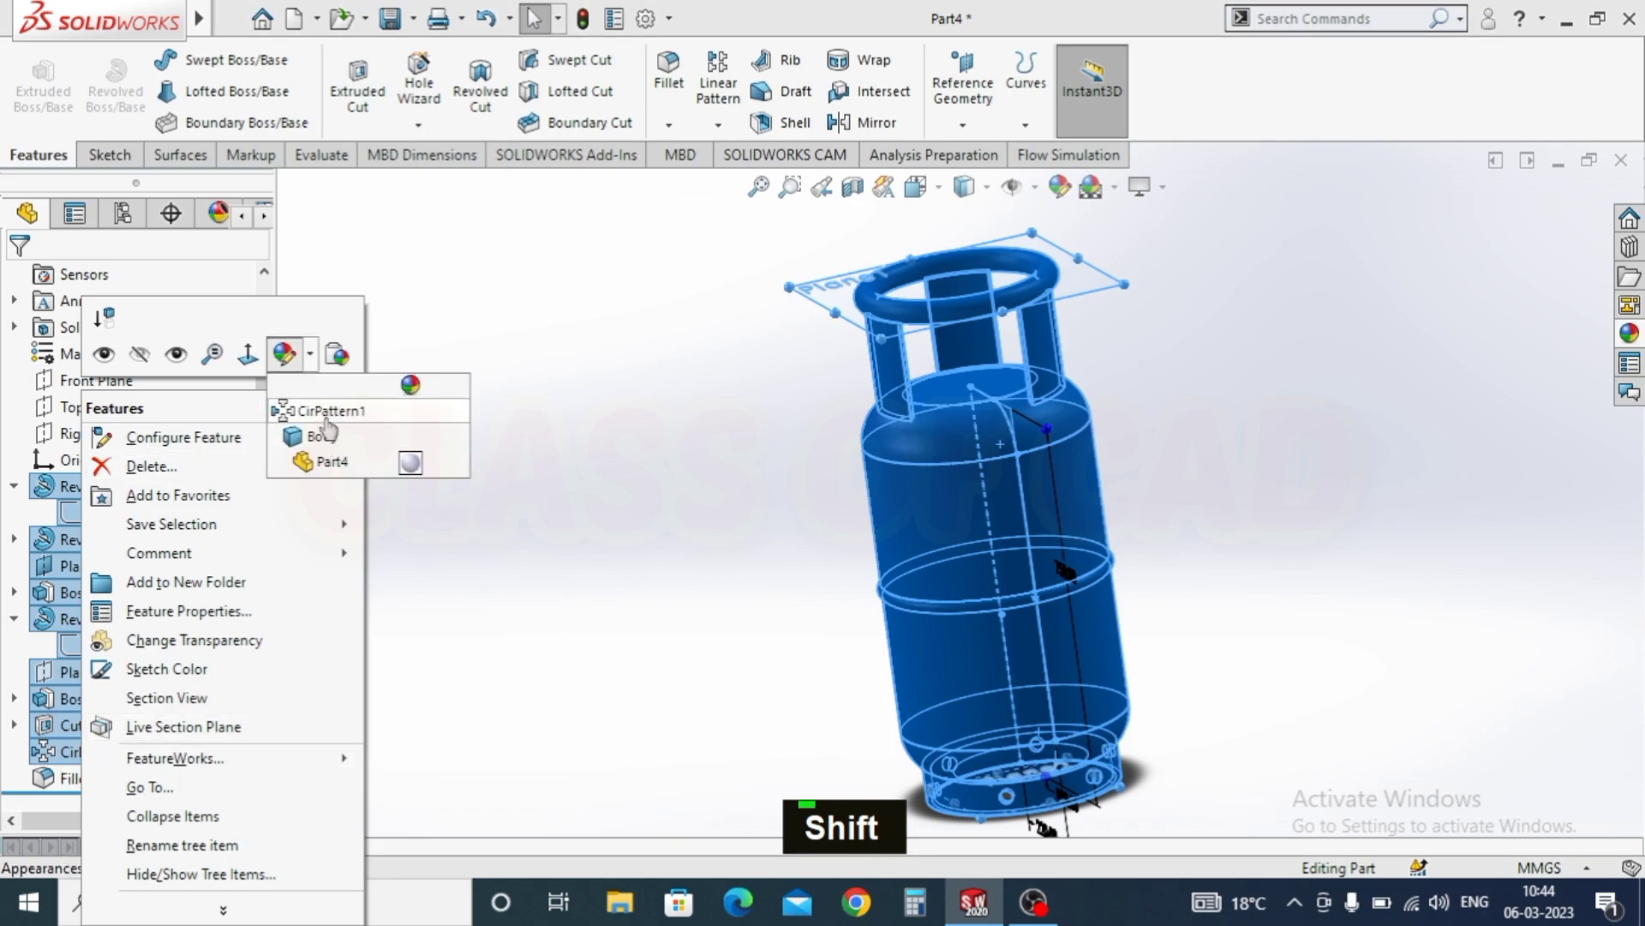
{"action": "left_click", "coordinate": [330, 443]}
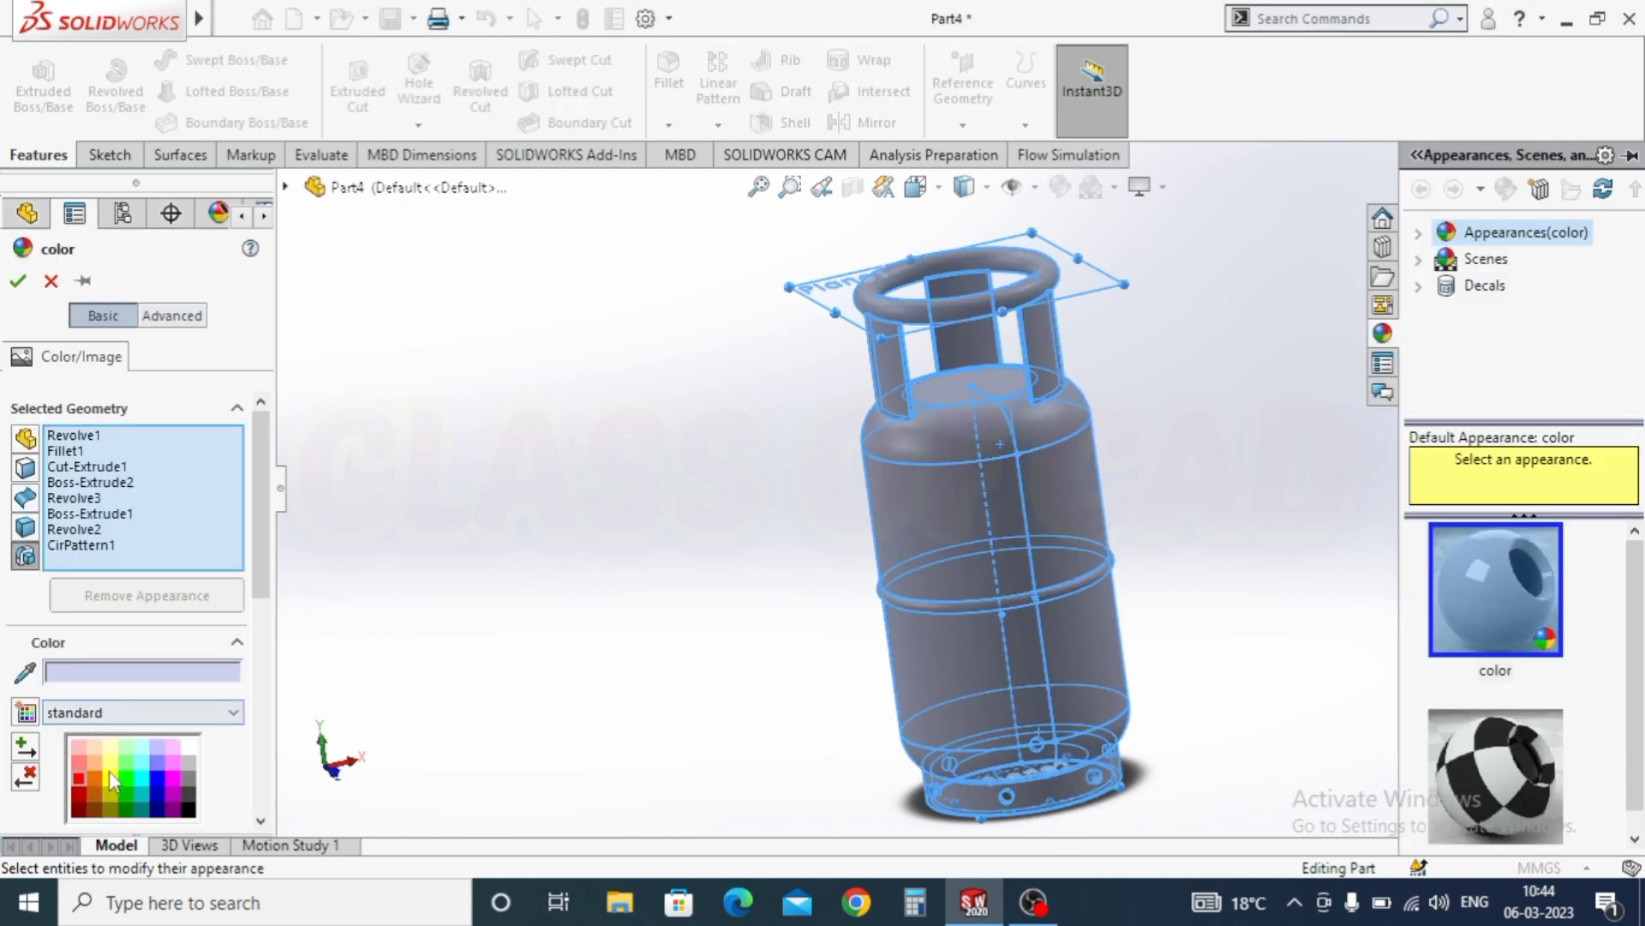
{"action": "left_click", "coordinate": [78, 776]}
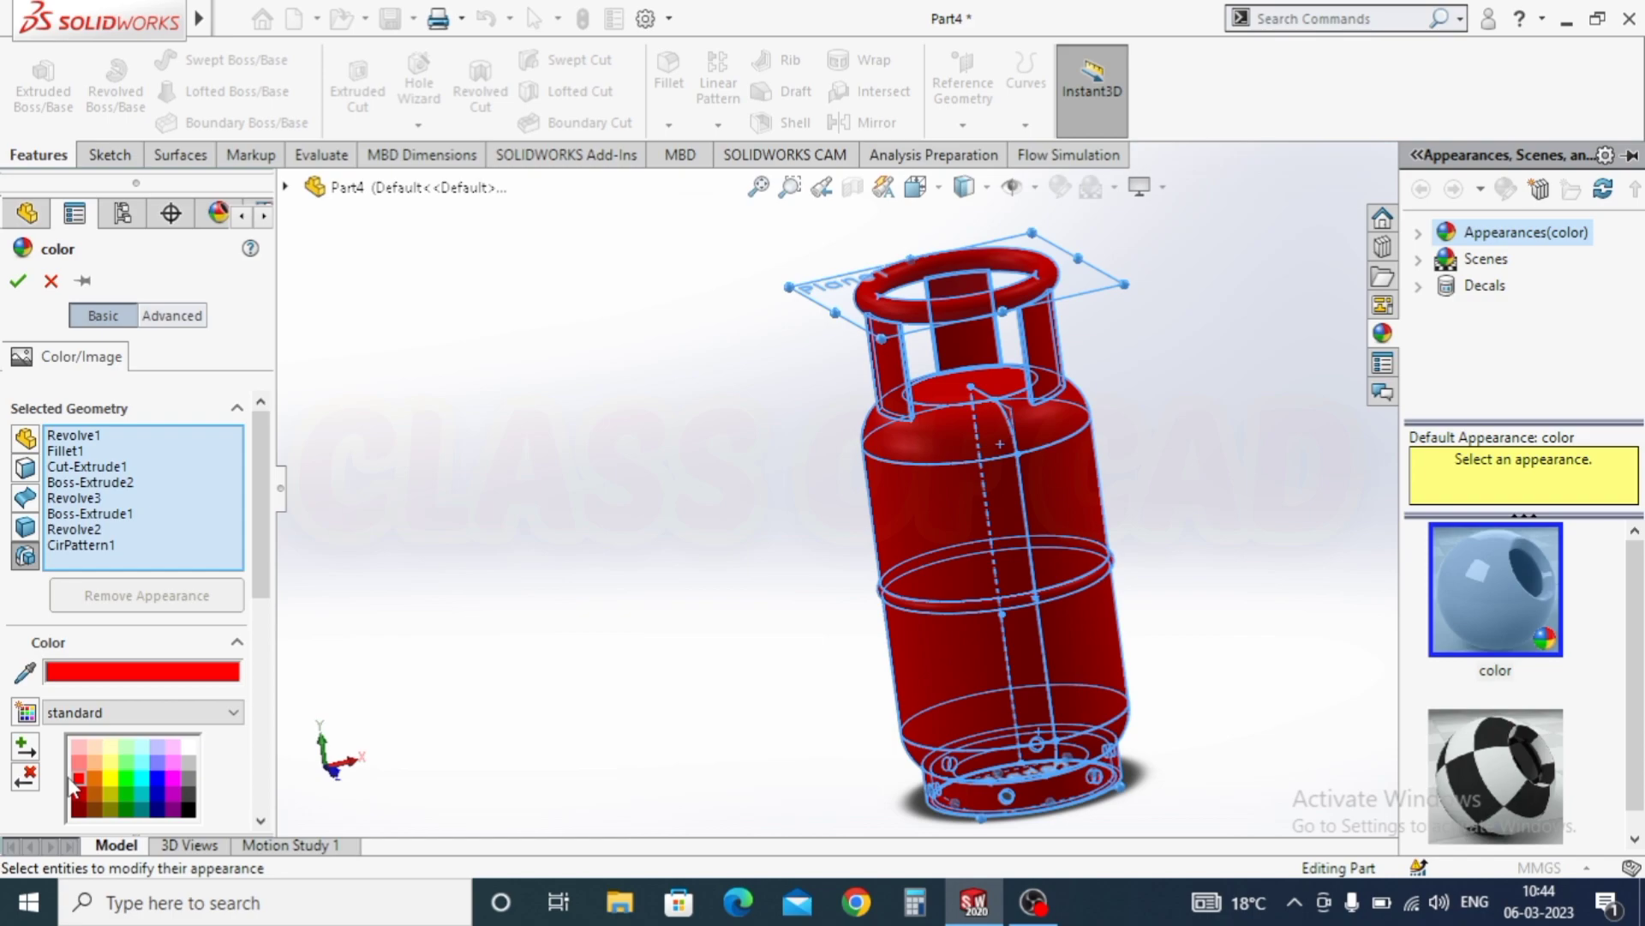
{"action": "left_click", "coordinate": [79, 762]}
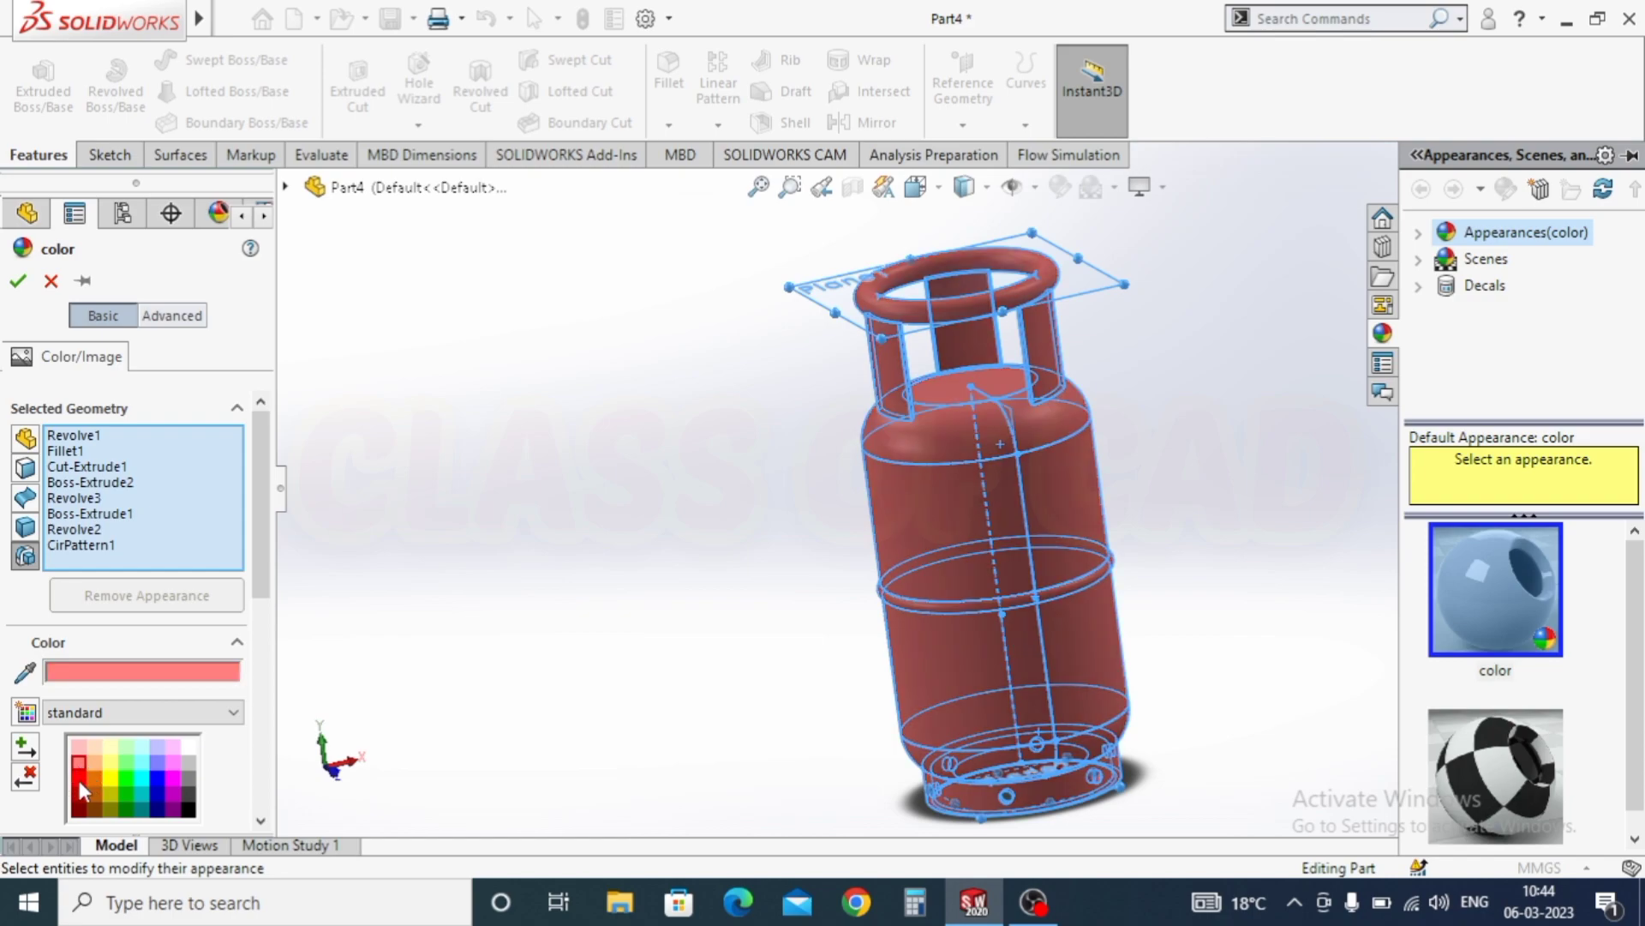
{"action": "left_click", "coordinate": [77, 777]}
{"action": "left_click", "coordinate": [18, 281]}
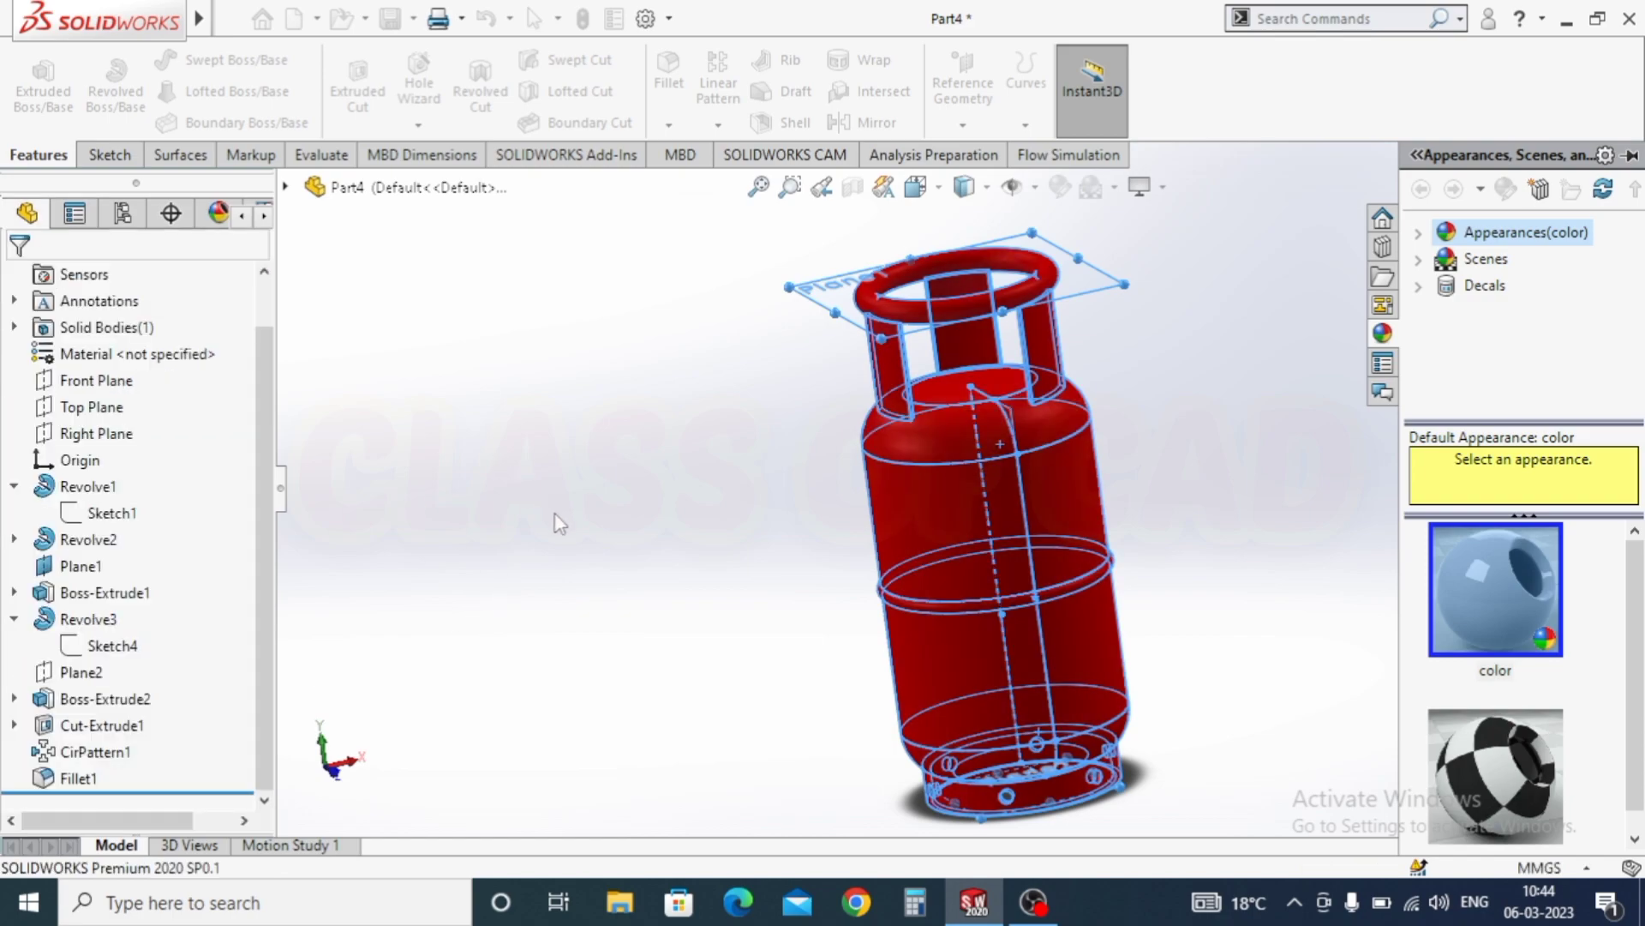
{"action": "key", "text": "Escape"}
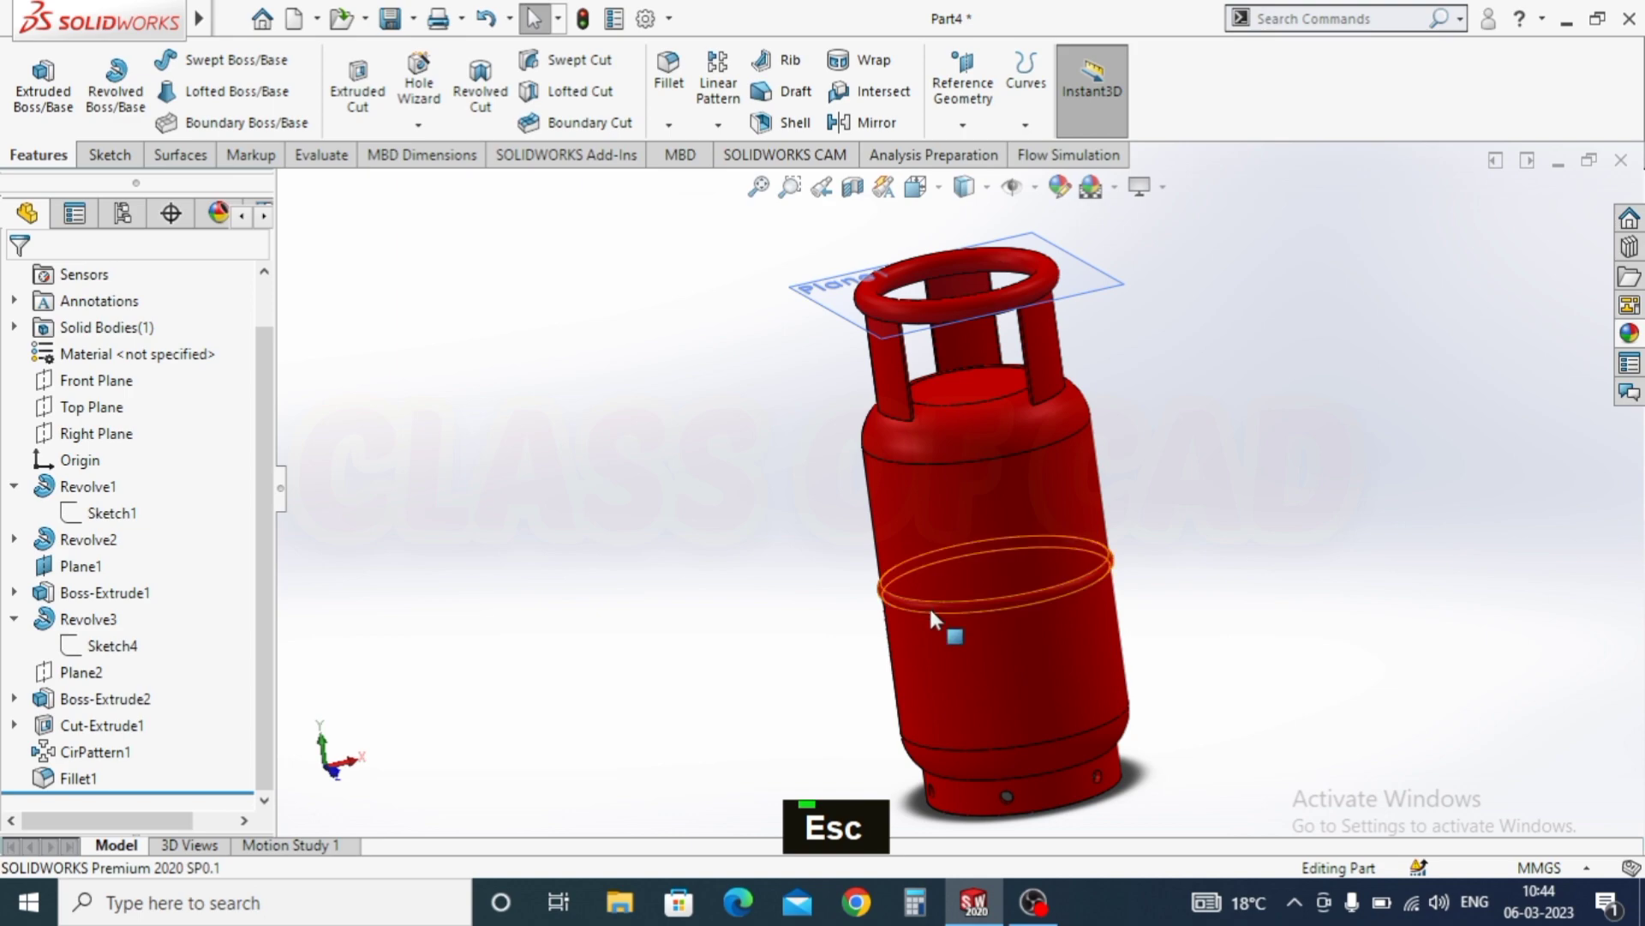
Step: Colour the face of the raised middle band yellow
{"action": "left_click", "coordinate": [929, 603]}
{"action": "left_click", "coordinate": [1211, 504]}
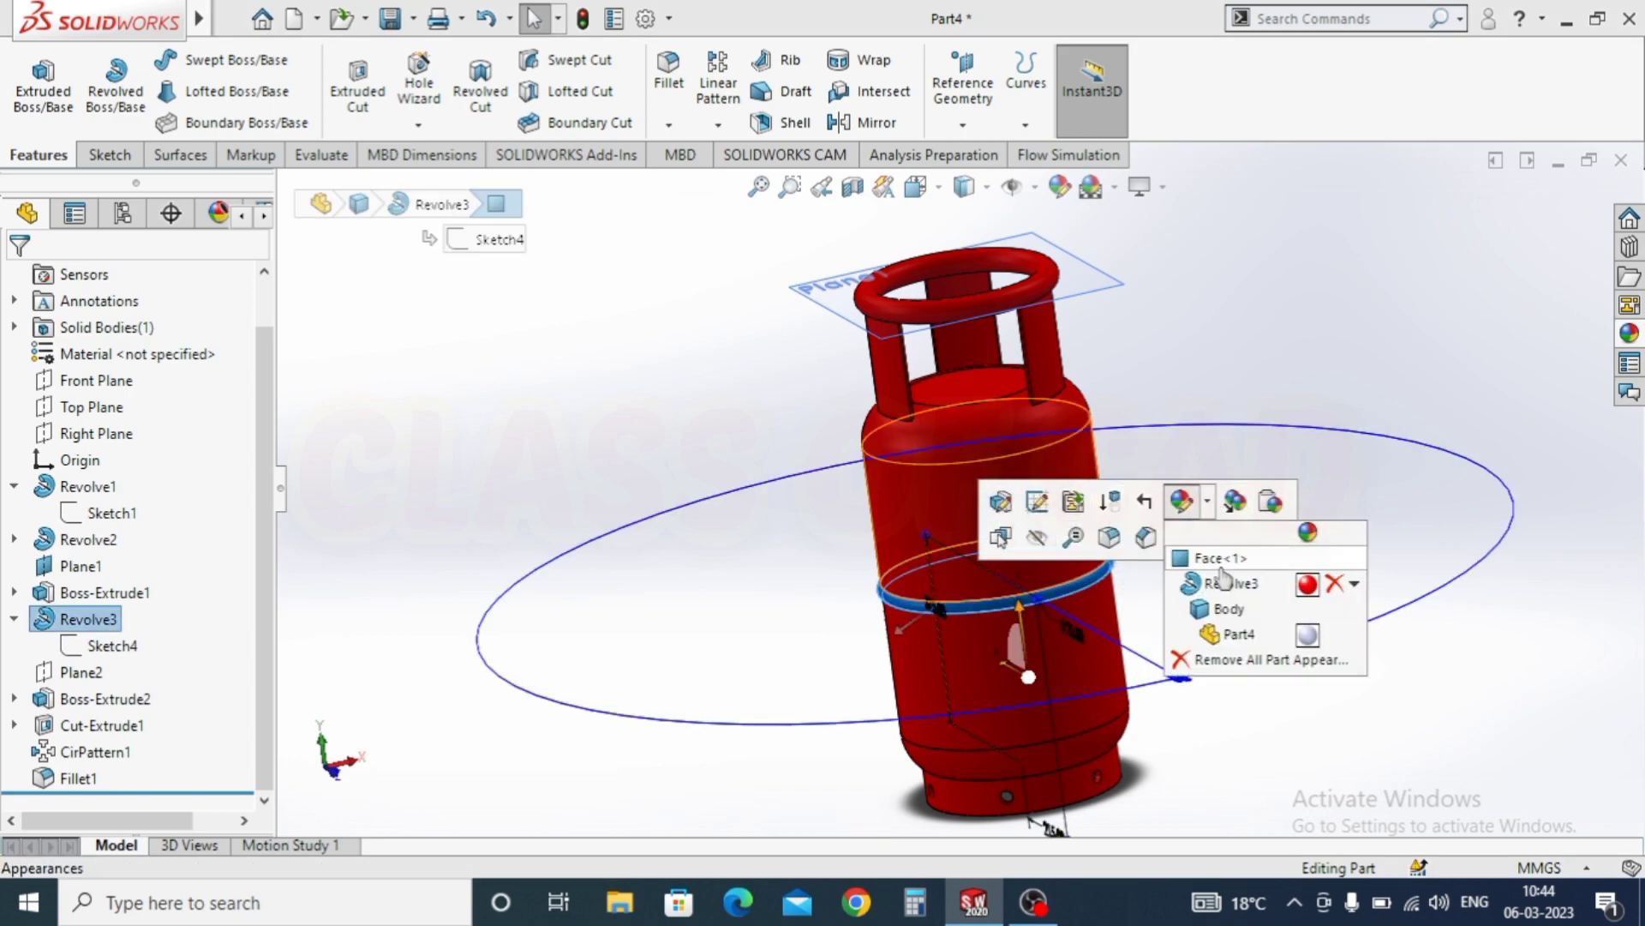
{"action": "left_click", "coordinate": [1226, 567]}
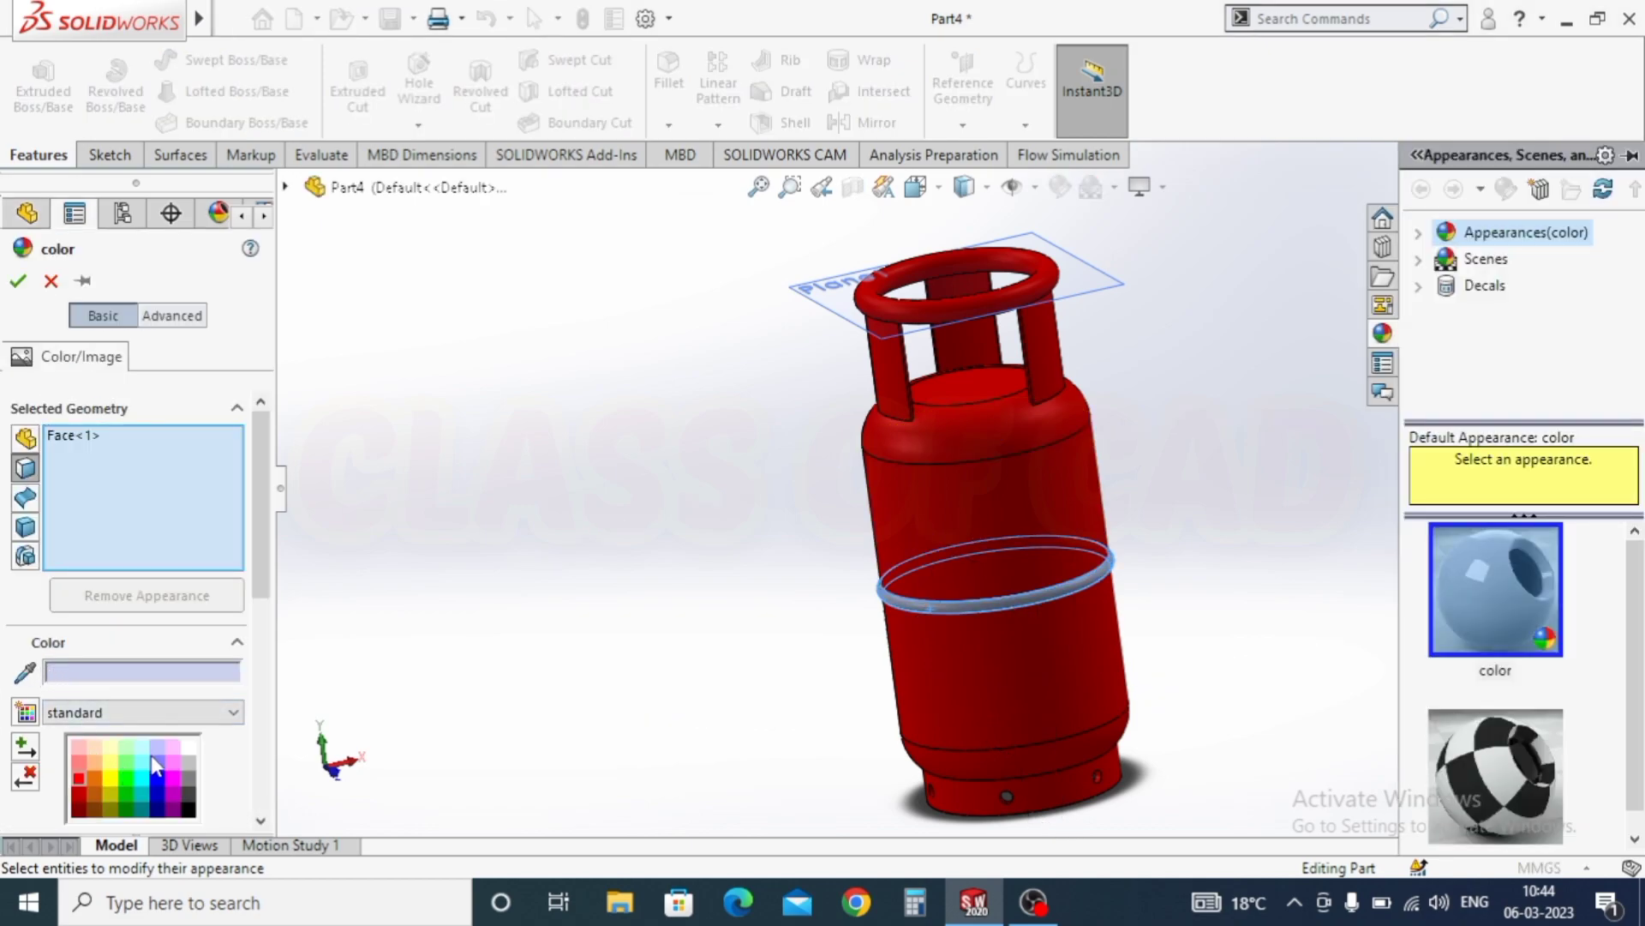
{"action": "left_click", "coordinate": [110, 774]}
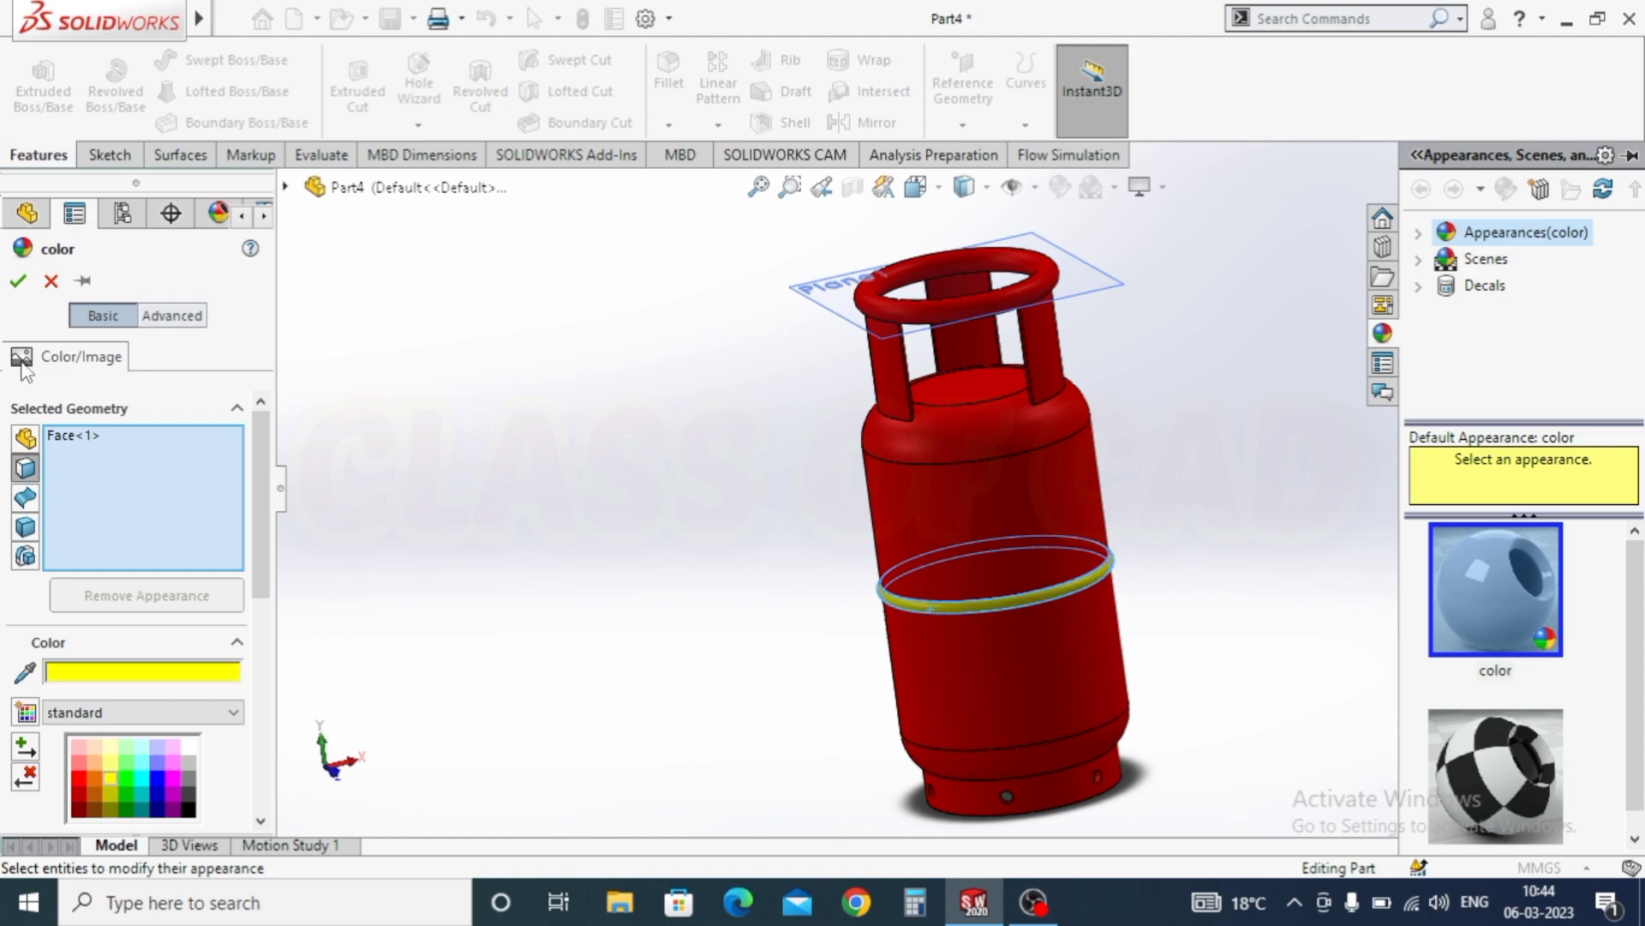
{"action": "key", "text": "Escape"}
{"action": "key", "text": "Escape"}
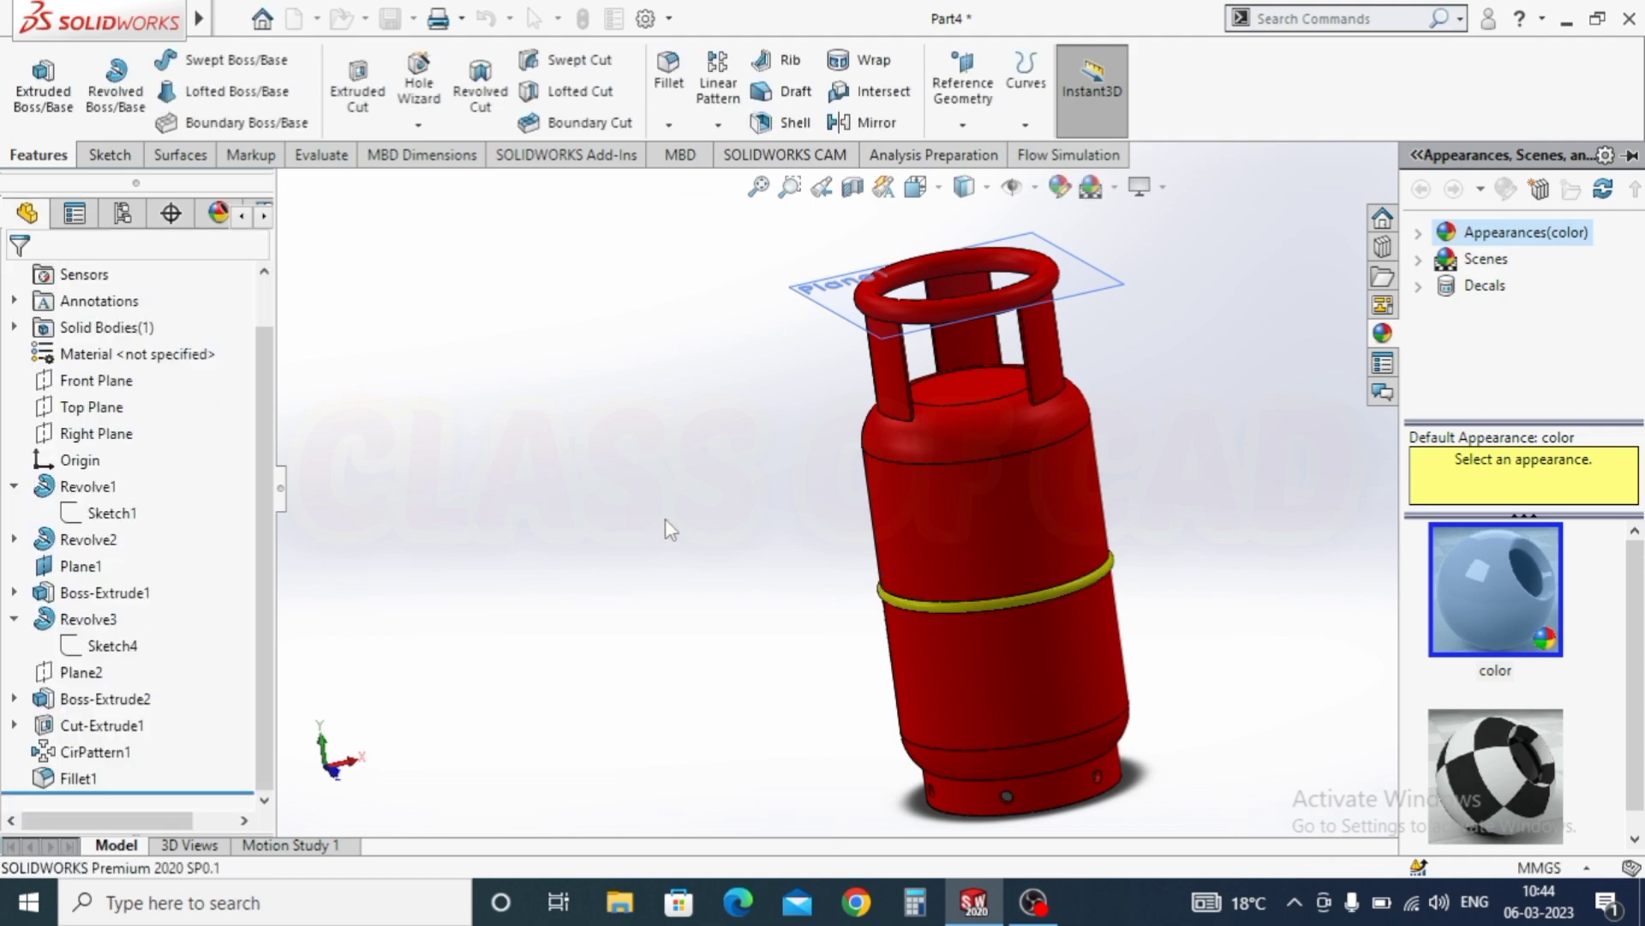
Step: Sketch a circle about 43 mm in diameter, centred on the origin, on the cylinder's flat top face
{"action": "scroll", "coordinate": [874, 548], "scroll_direction": "up", "scroll_amount": 1}
{"action": "scroll", "coordinate": [960, 476], "scroll_direction": "down", "scroll_amount": 1}
{"action": "mouse_move", "coordinate": [958, 476]}
{"action": "middle_mouse_down"}
{"action": "mouse_move", "coordinate": [985, 529]}
{"action": "mouse_move", "coordinate": [967, 452]}
{"action": "middle_mouse_up"}
{"action": "left_click", "coordinate": [949, 389]}
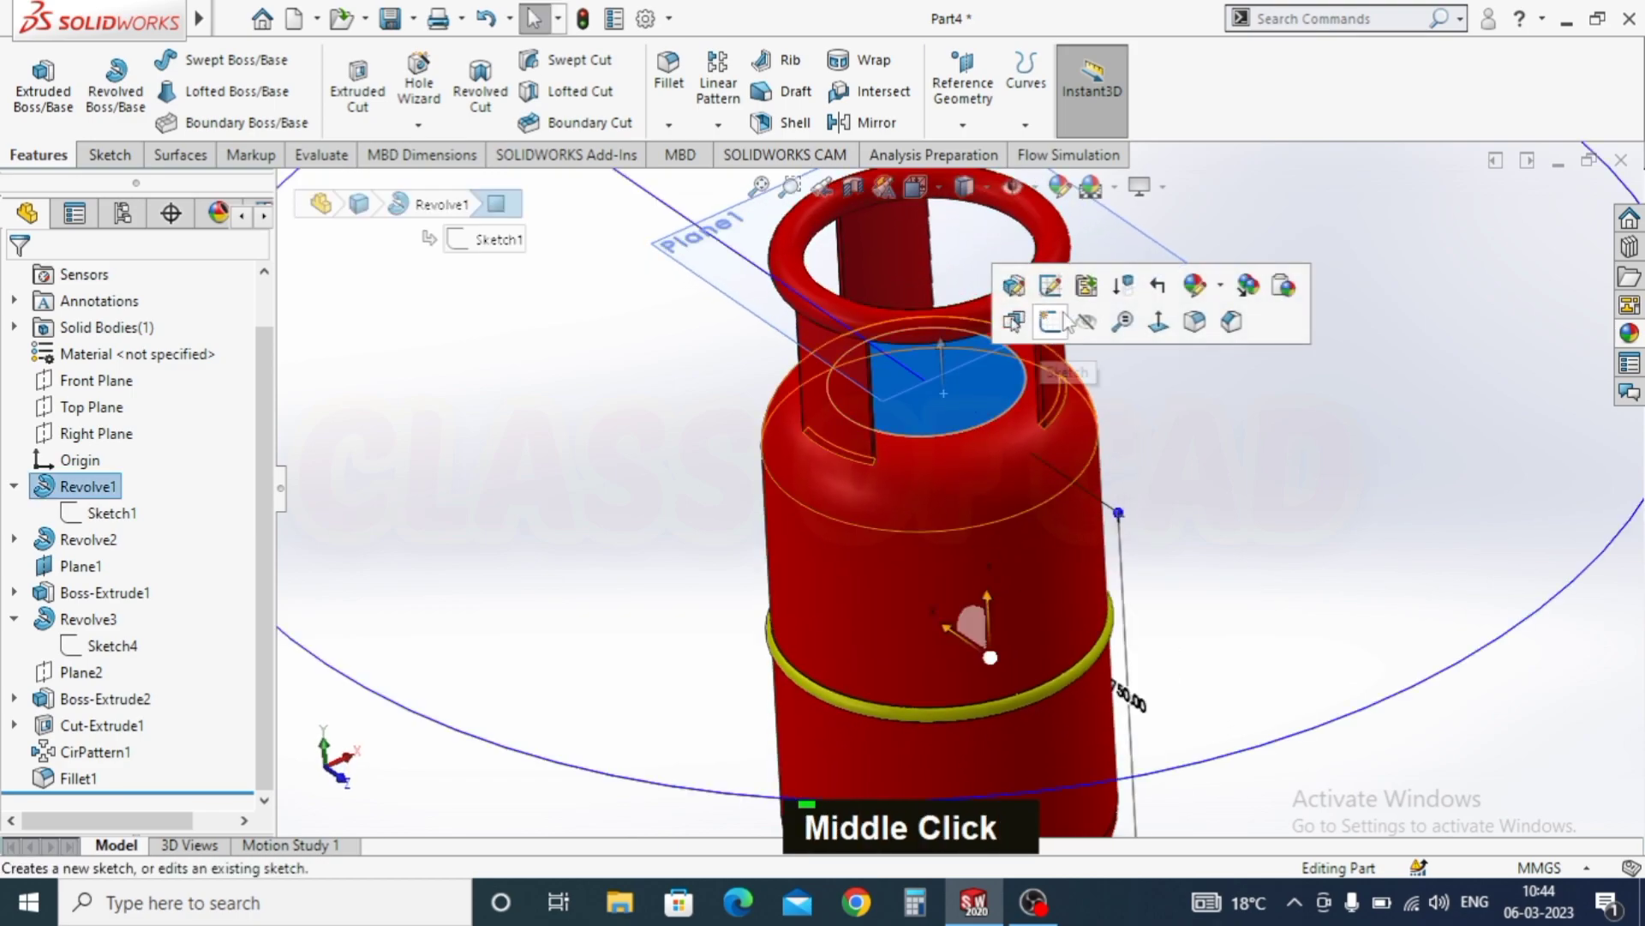
{"action": "left_click", "coordinate": [1054, 315]}
{"action": "key", "text": "ctrl+8"}
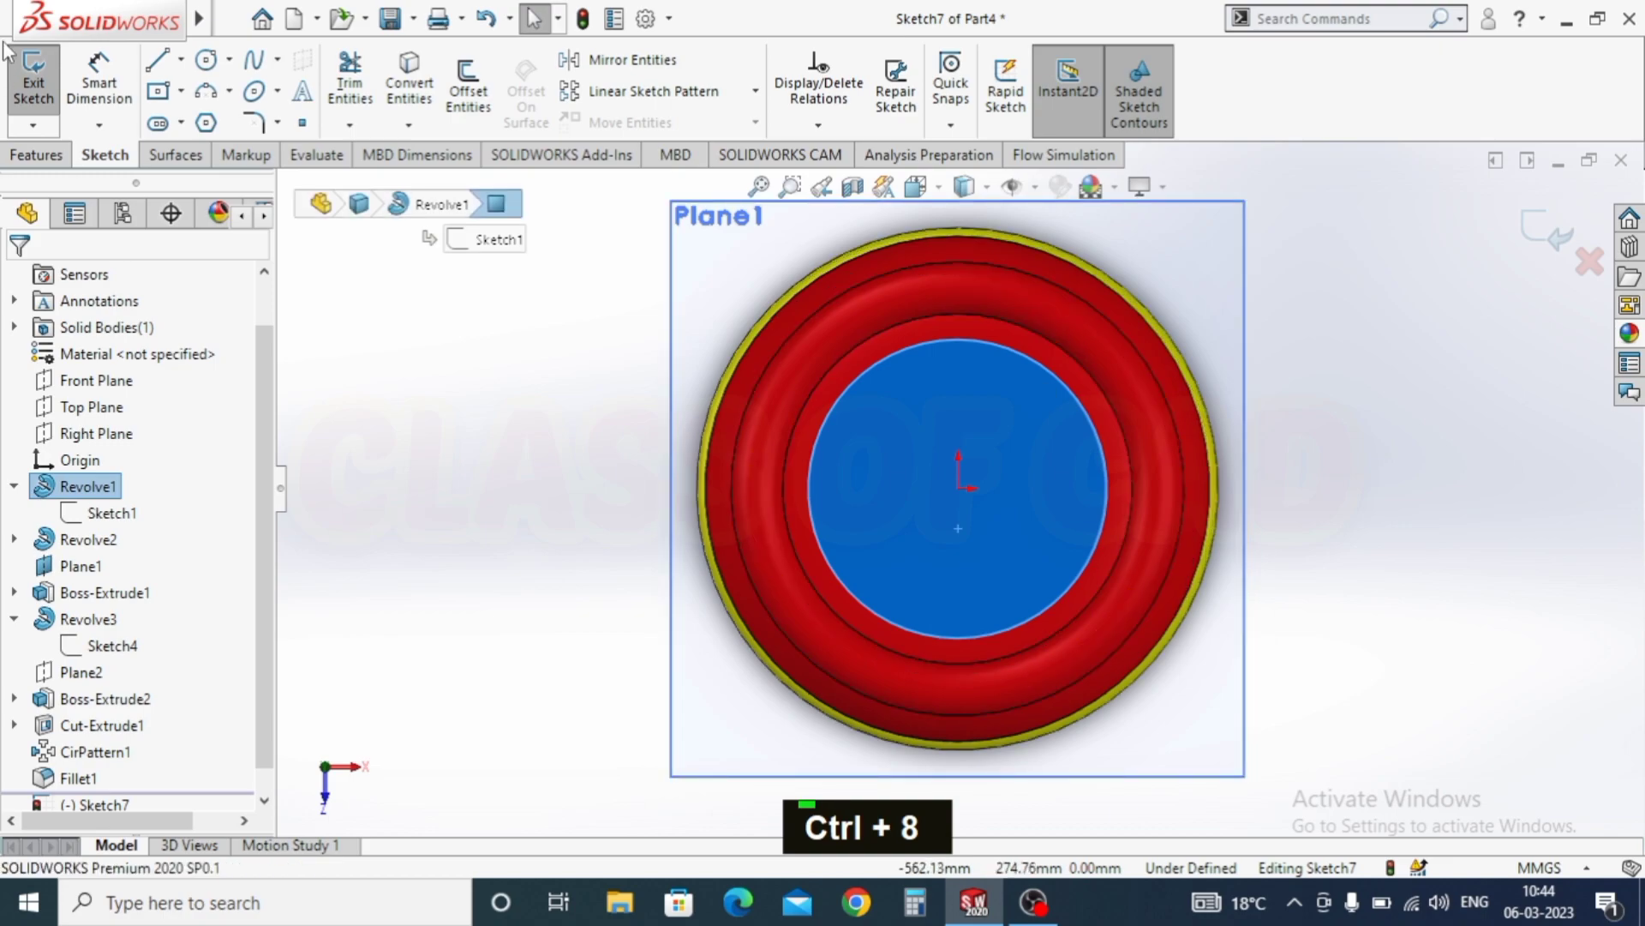
{"action": "left_click", "coordinate": [958, 489]}
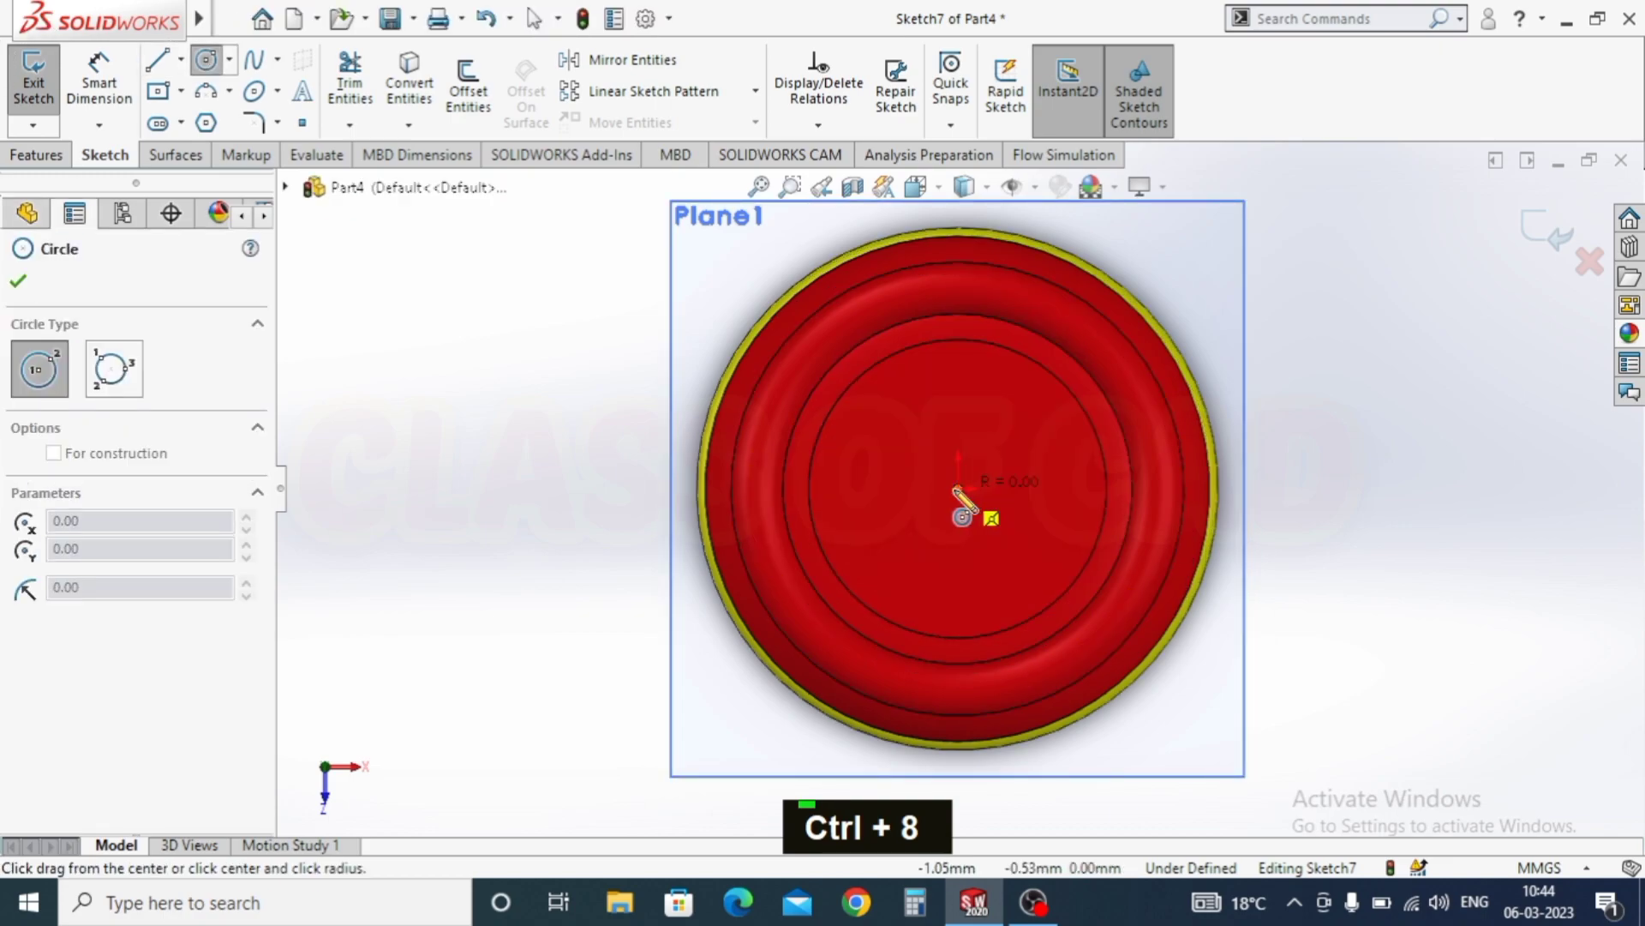
{"action": "left_click", "coordinate": [935, 497]}
Step: Dimension the circle on the top face and set its diameter to 45 mm
{"action": "left_click", "coordinate": [99, 79]}
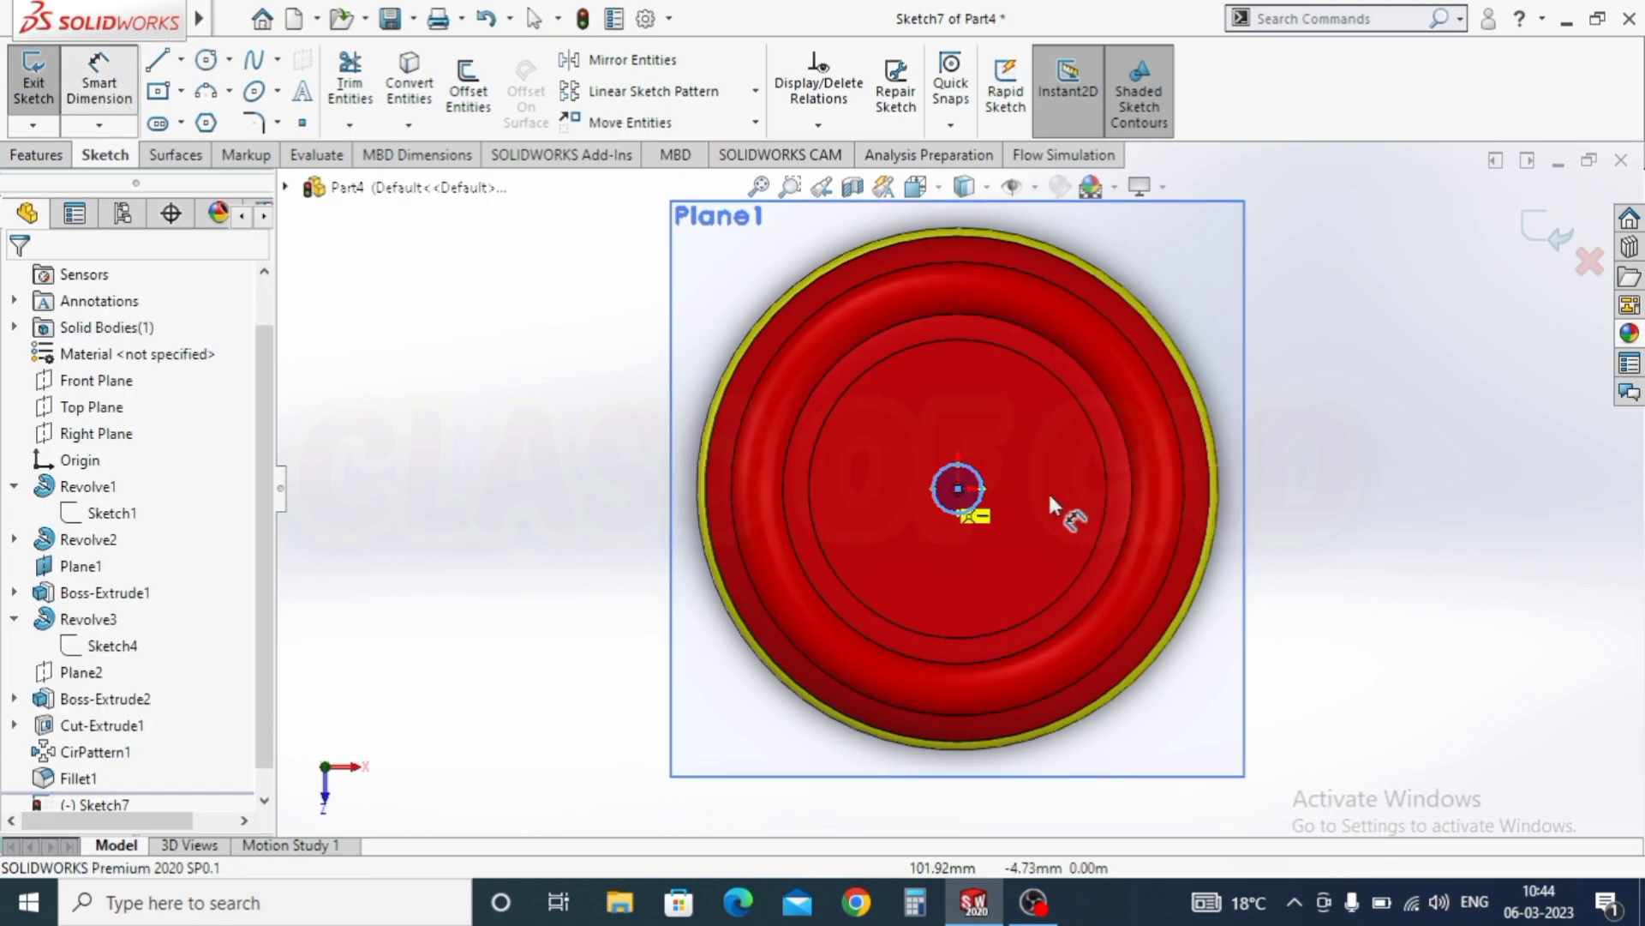
{"action": "left_click", "coordinate": [949, 512]}
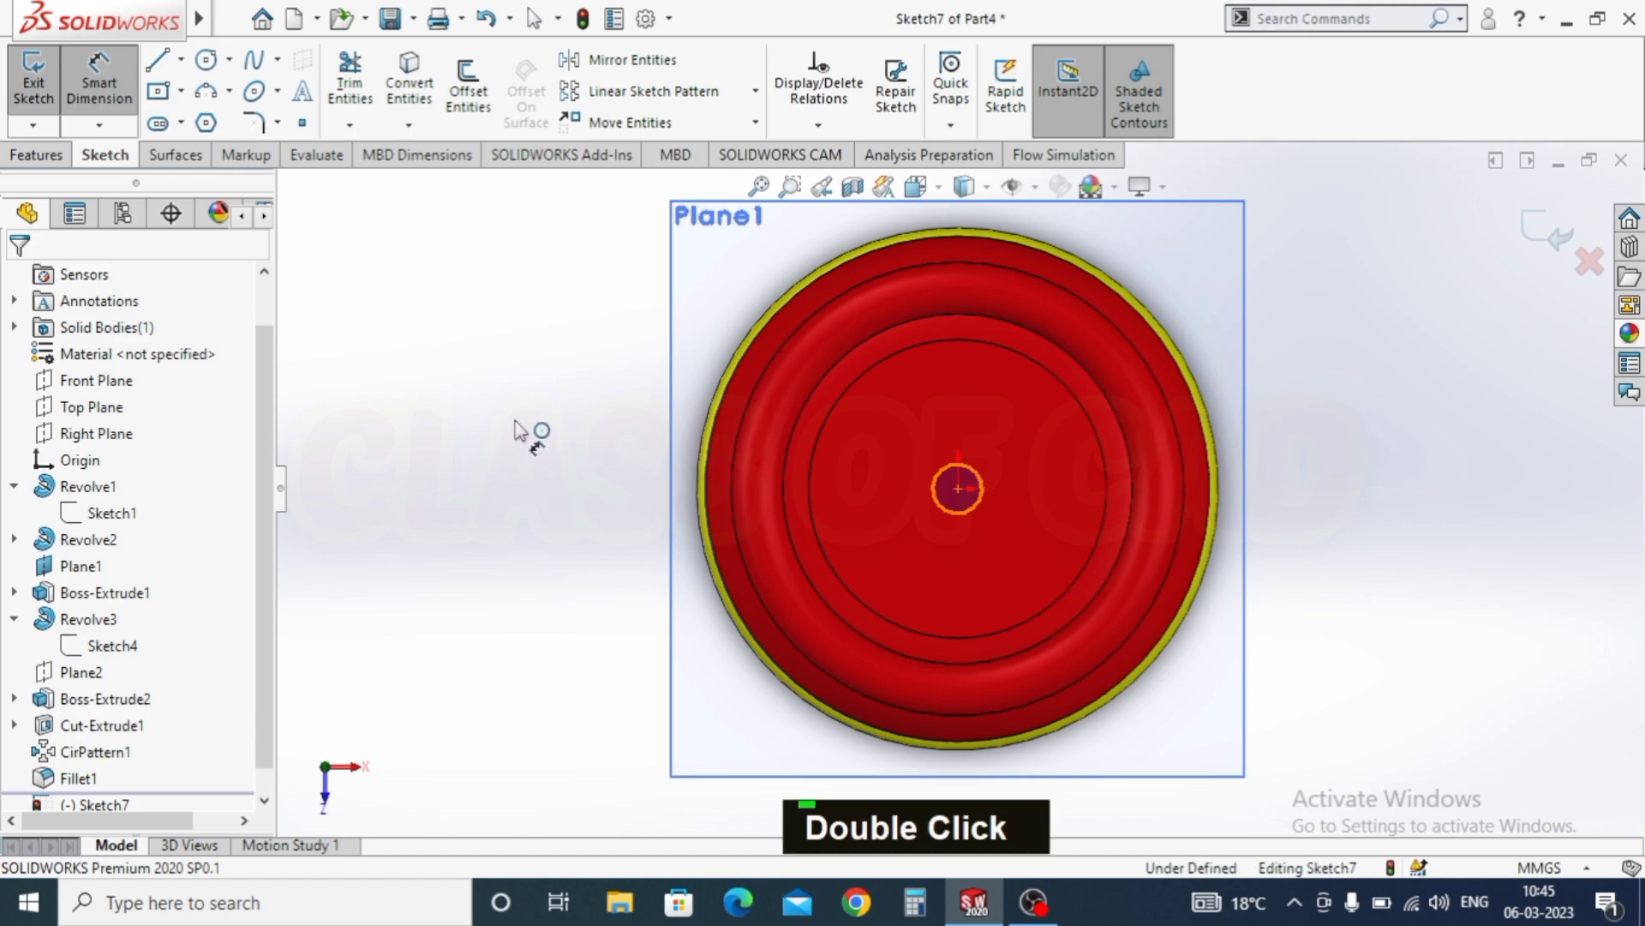
{"action": "left_click", "coordinate": [601, 454]}
{"action": "type", "text": "45"}
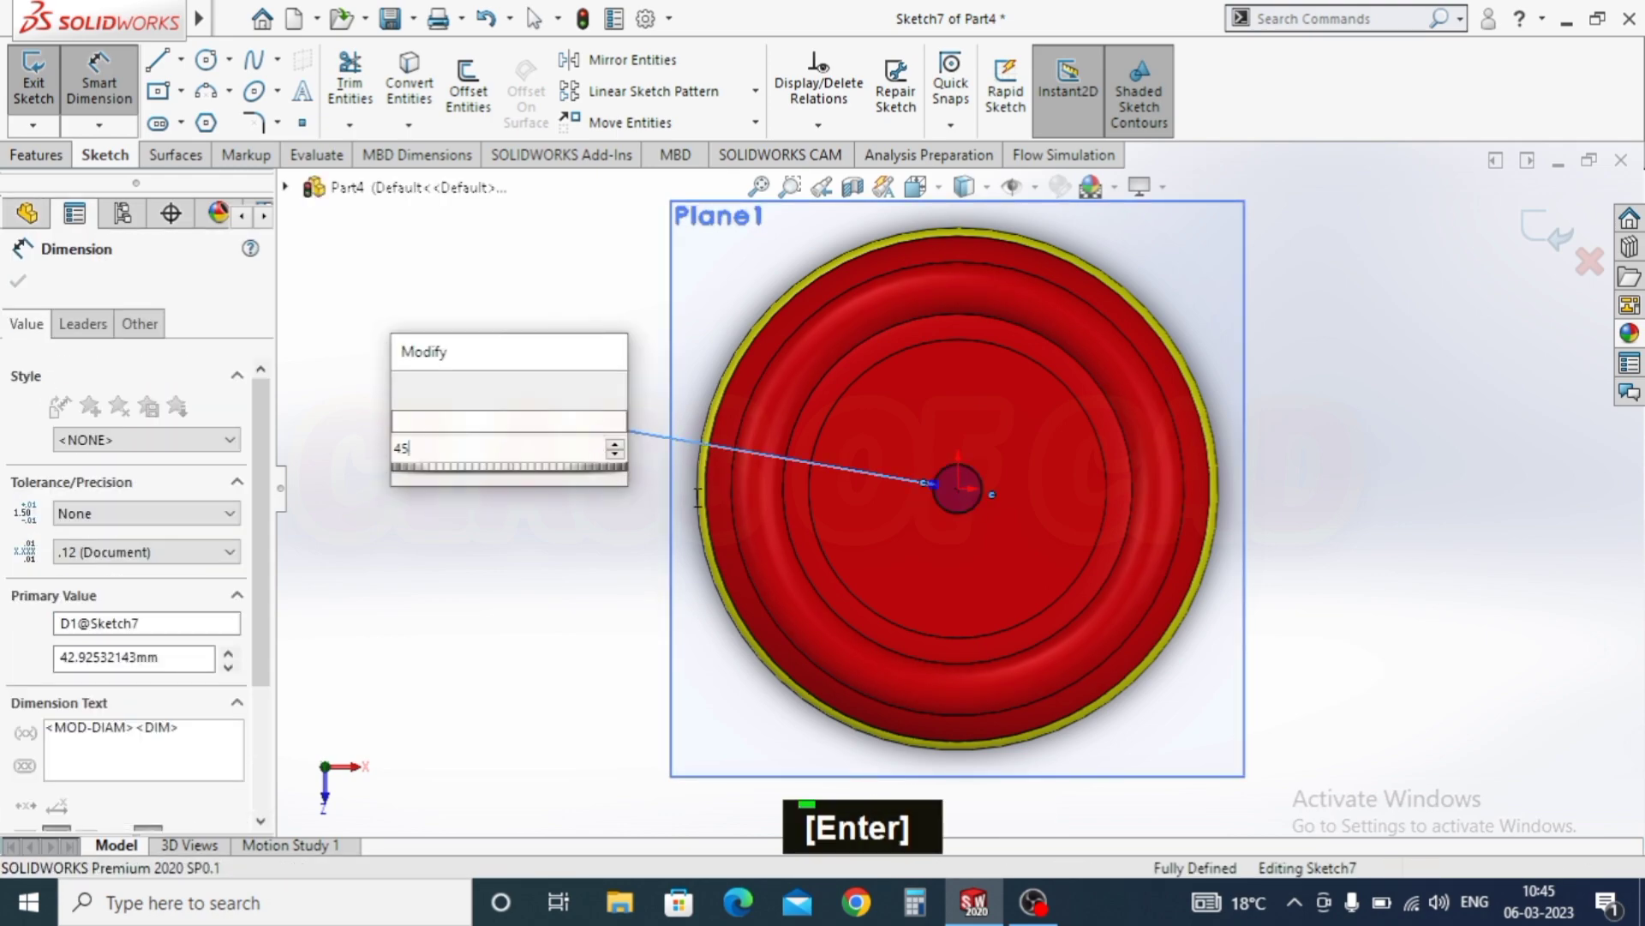
{"action": "key", "text": "Return"}
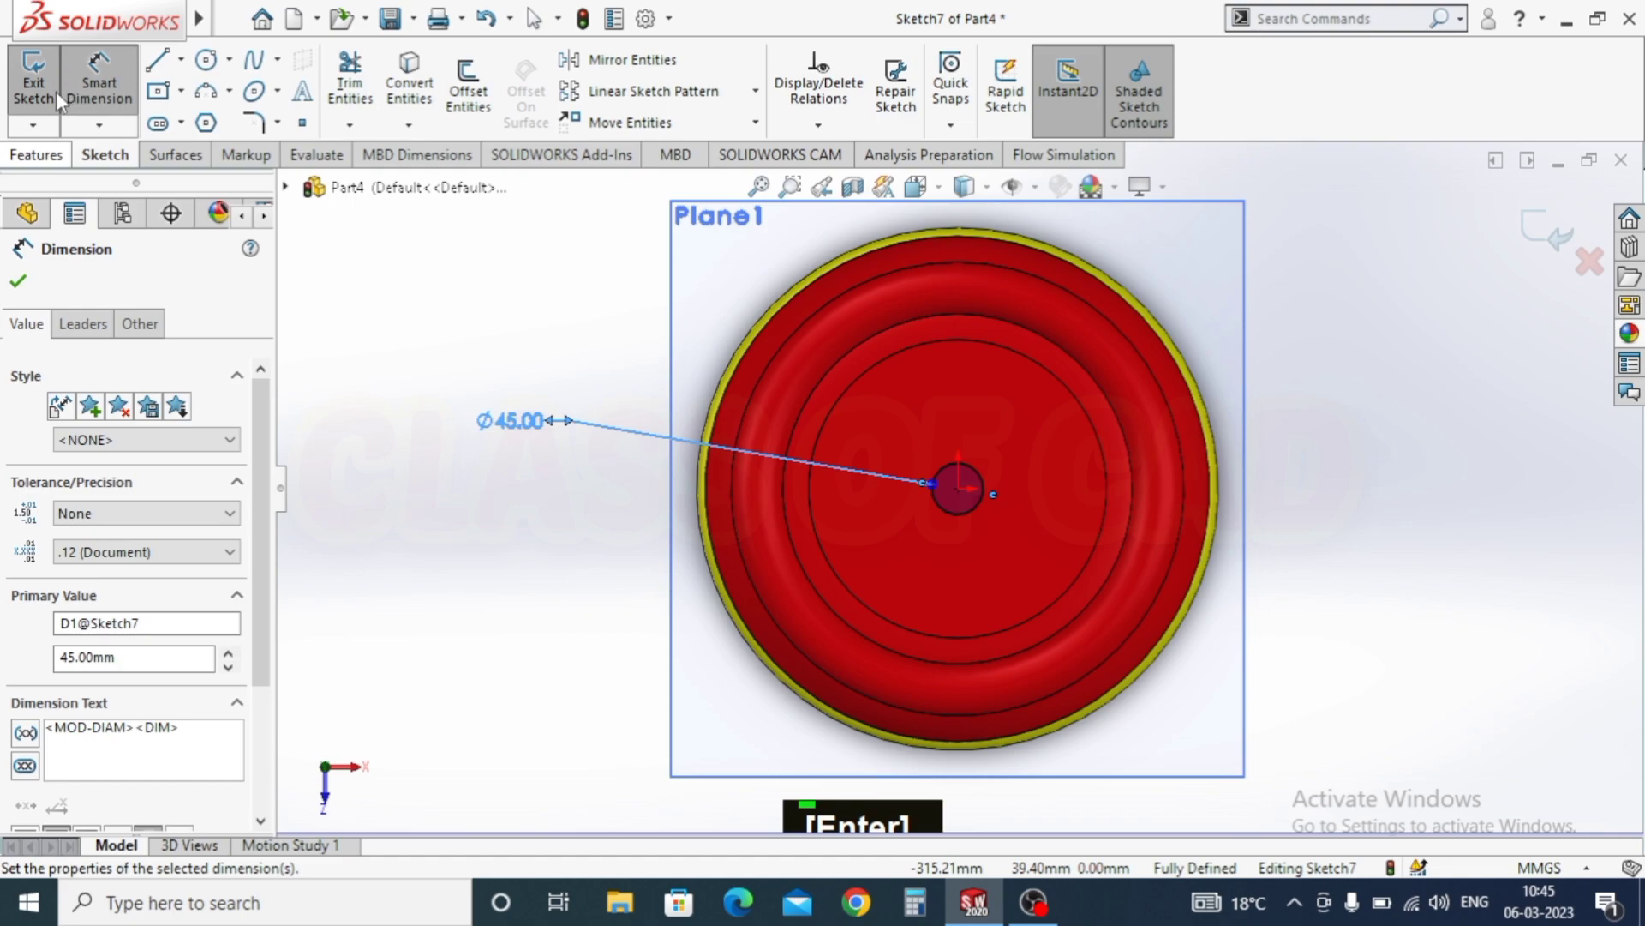
Step: Extrude the 45 mm circle upward as a blind boss 45 mm high, merged with the cylinder body
{"action": "left_click", "coordinate": [38, 155]}
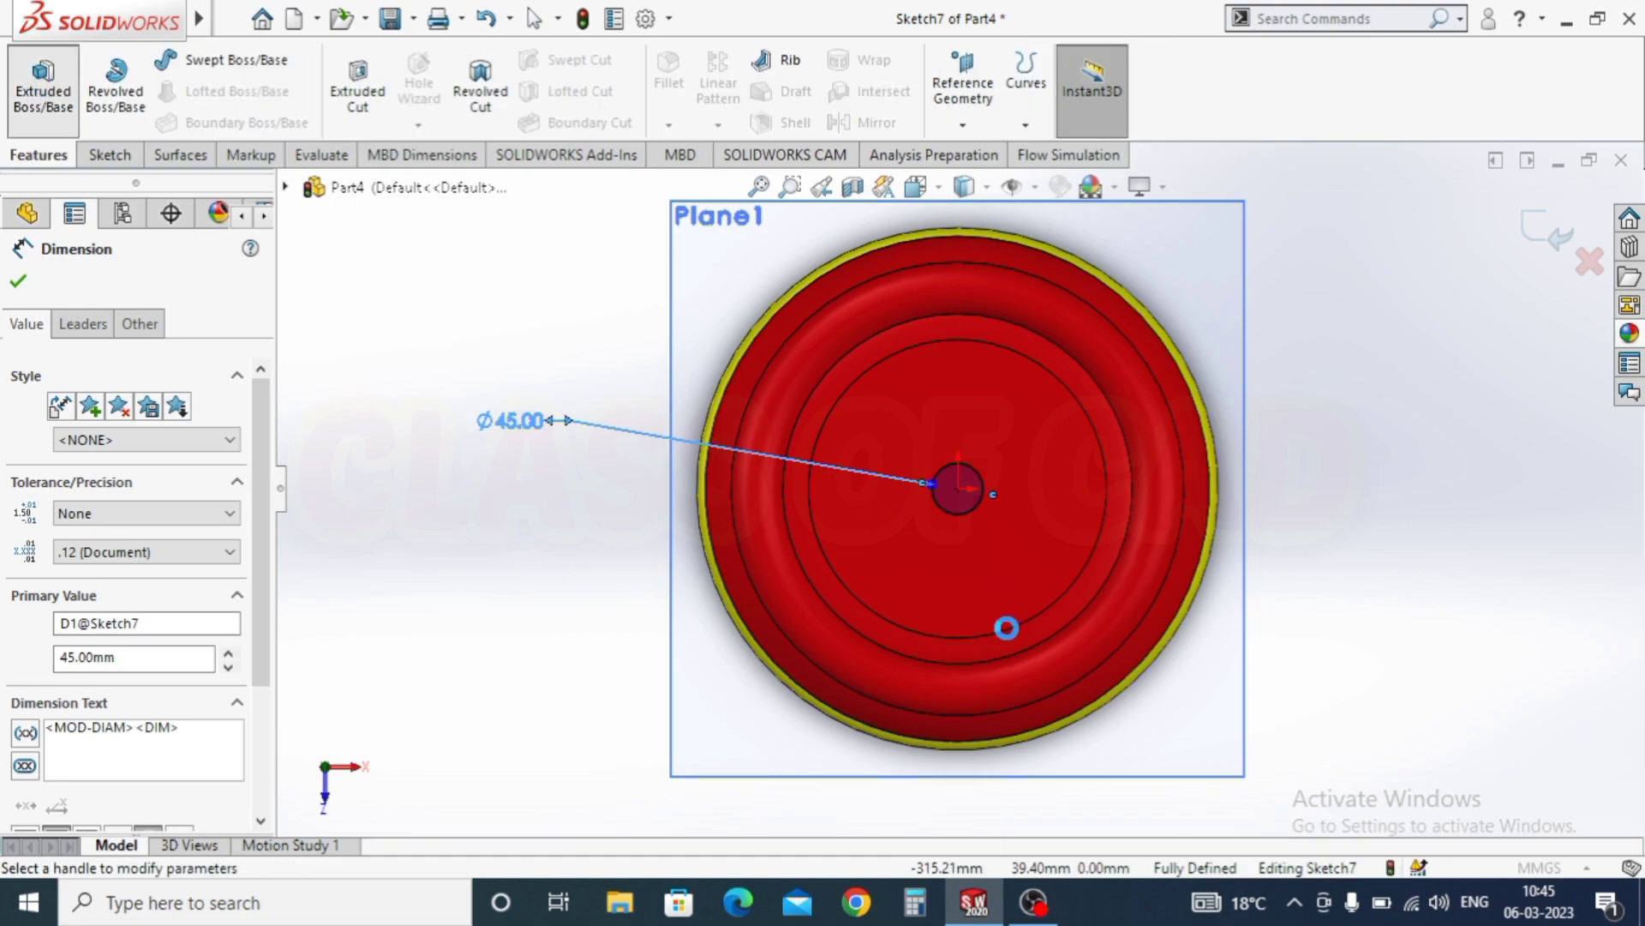
{"action": "scroll", "coordinate": [1003, 625], "scroll_direction": "up", "scroll_amount": 2}
{"action": "middle_click_drag", "start_coordinate": [1003, 624], "coordinate": [956, 385]}
{"action": "scroll", "coordinate": [763, 347], "scroll_direction": "down", "scroll_amount": 4}
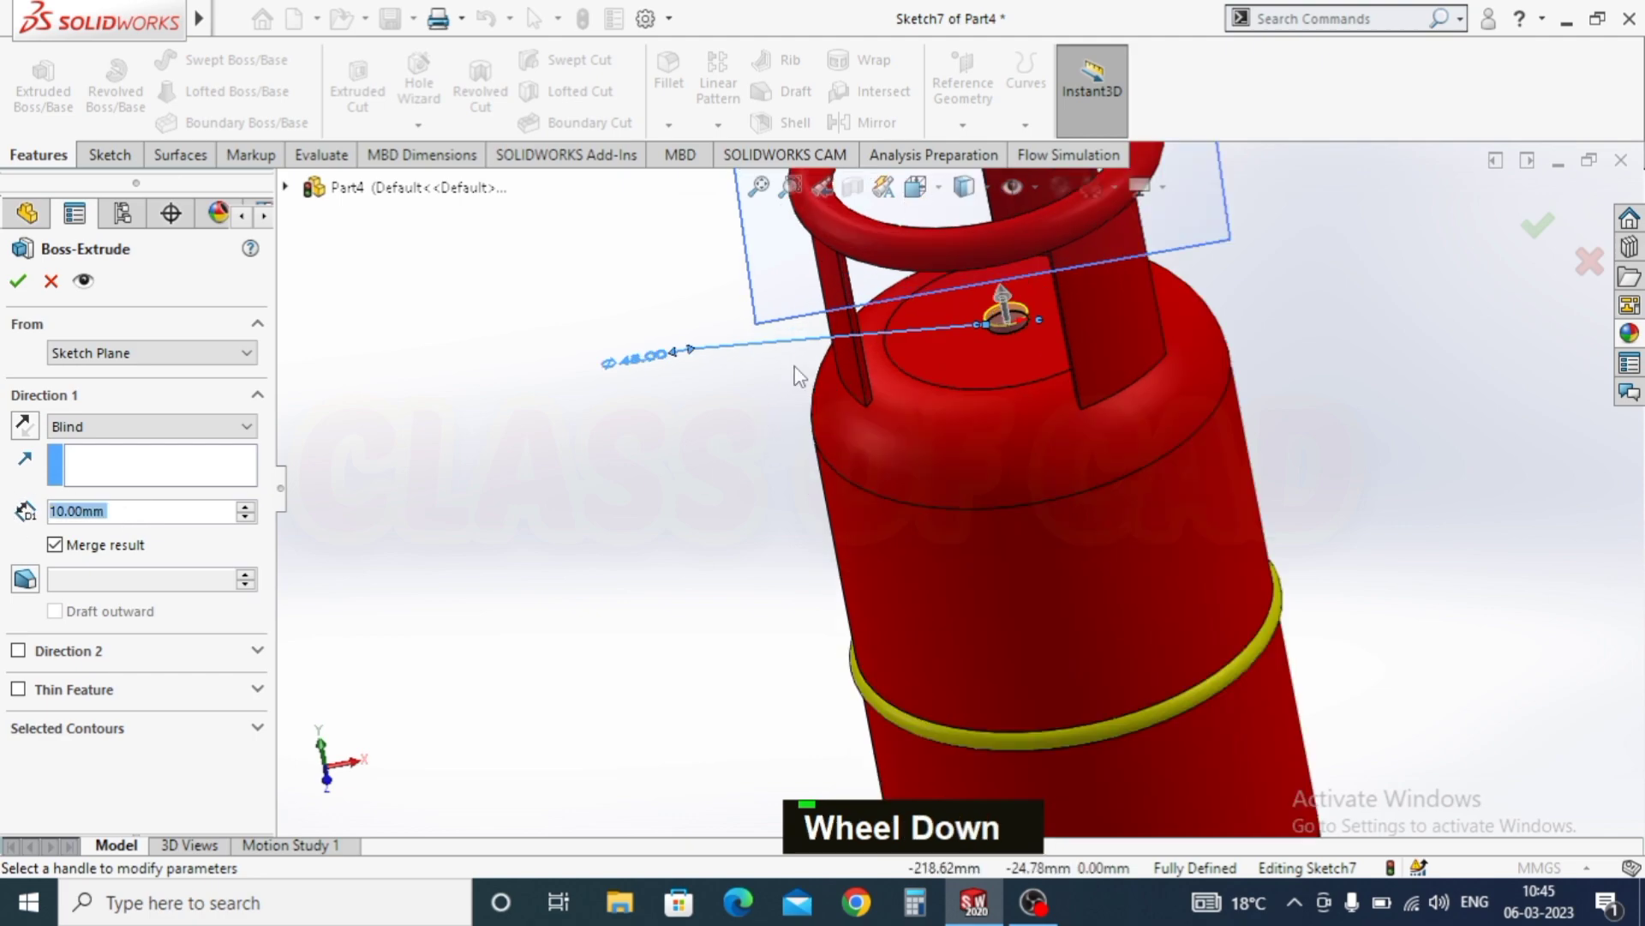
{"action": "type", "text": "40"}
{"action": "key", "text": "Tab"}
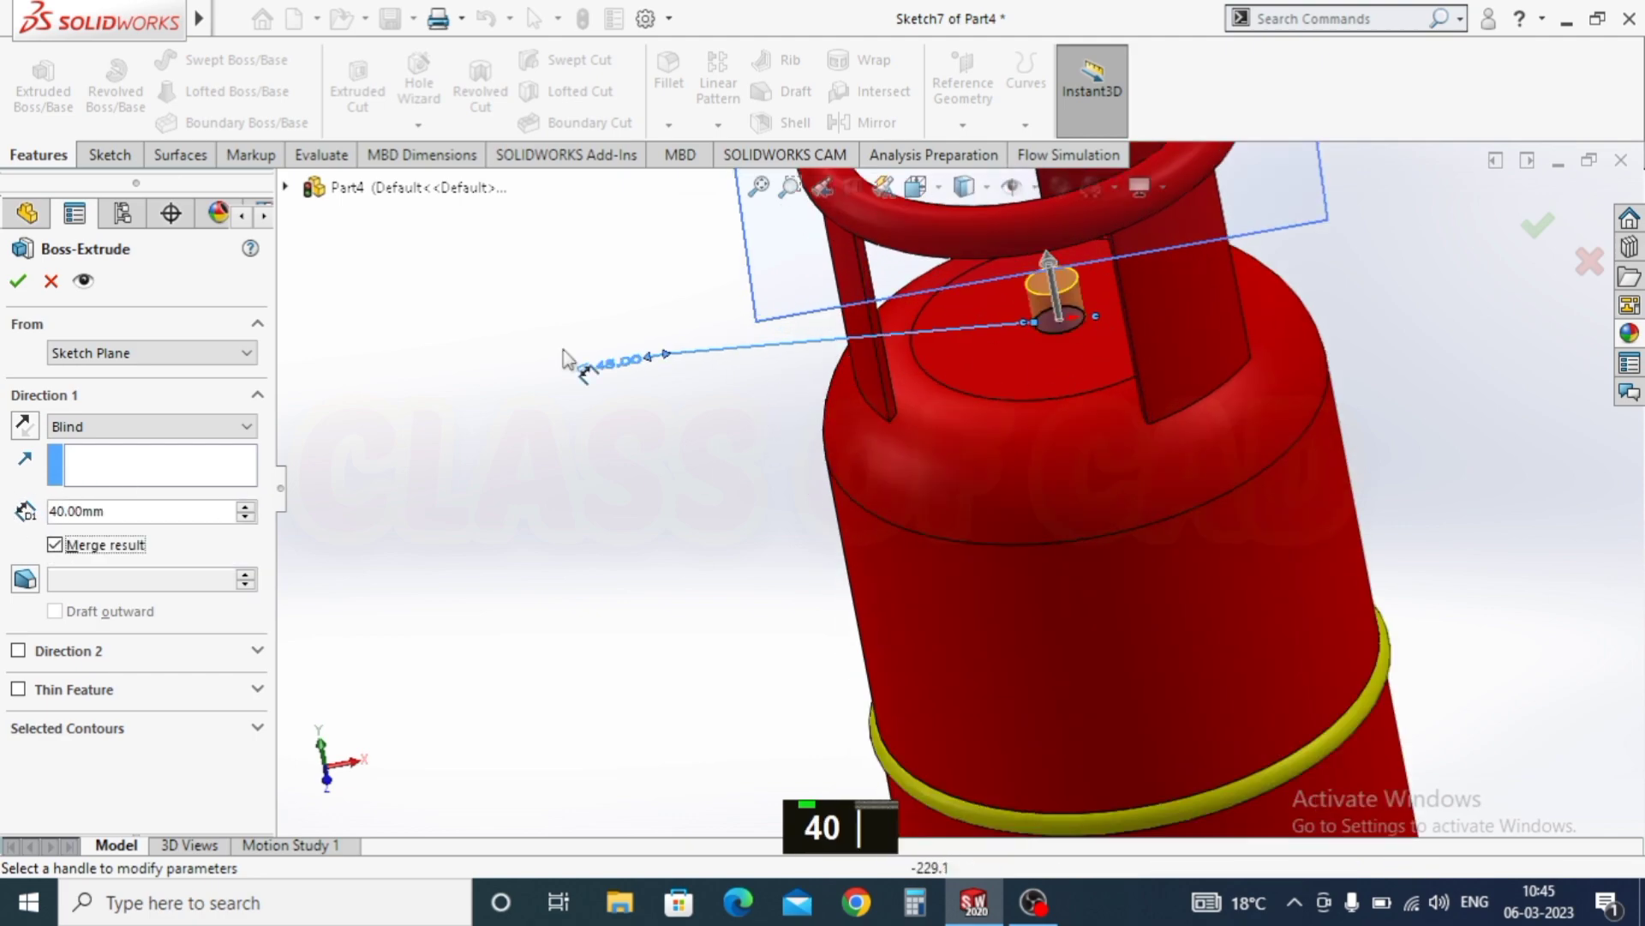
{"action": "type", "text": "45"}
{"action": "key", "text": "Tab"}
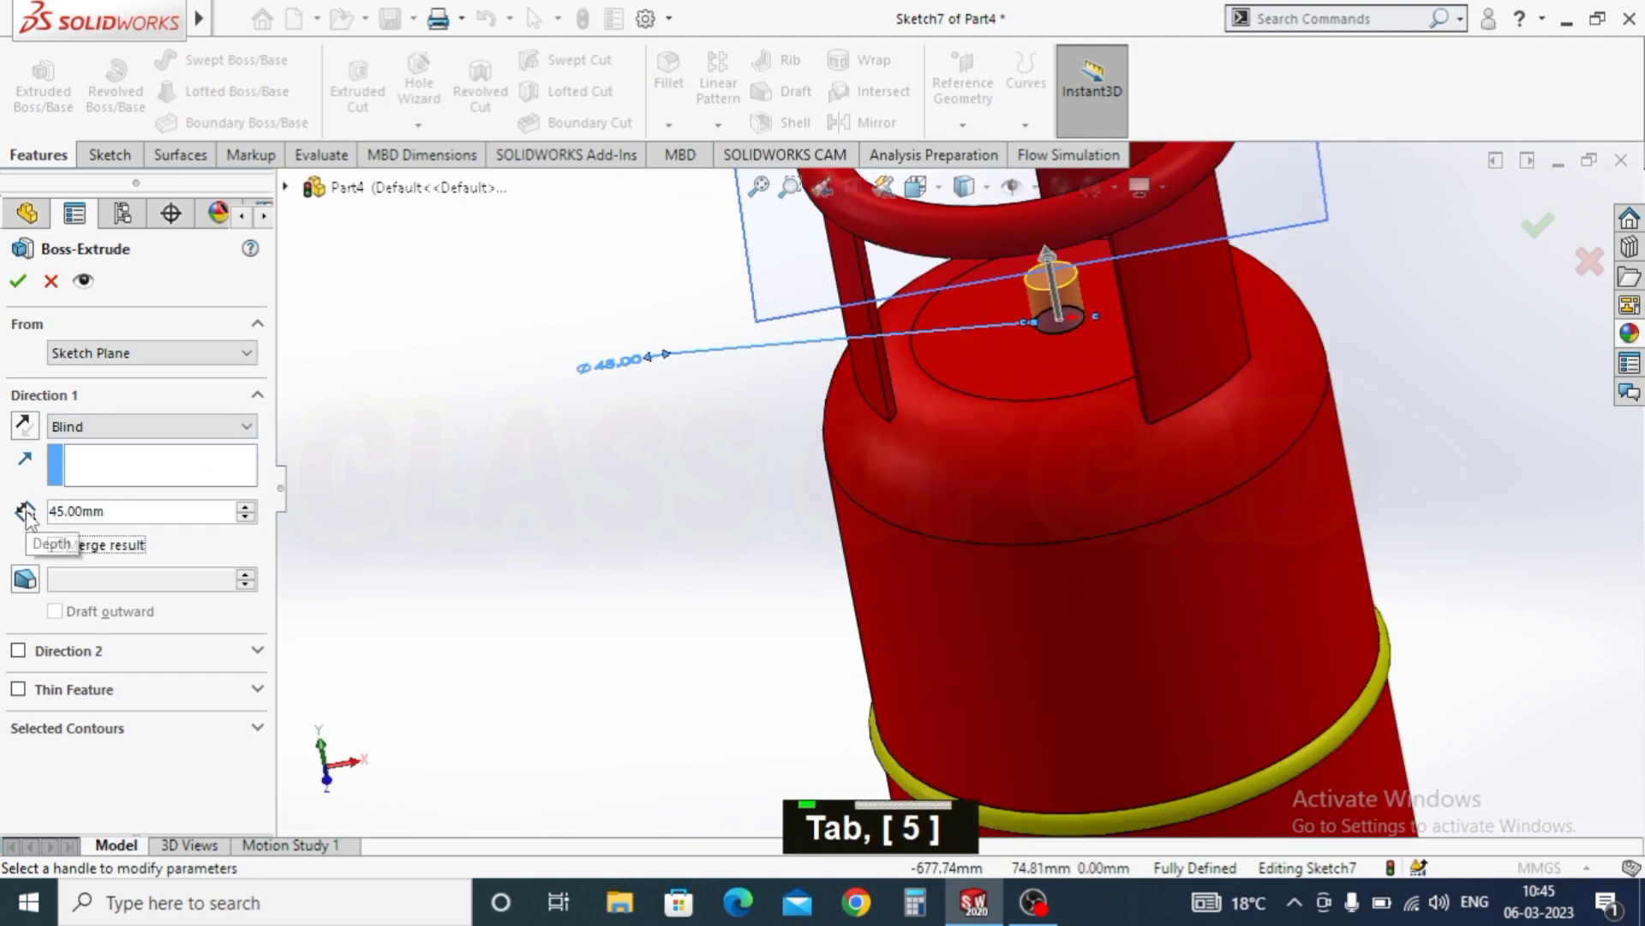
{"action": "left_click", "coordinate": [16, 280]}
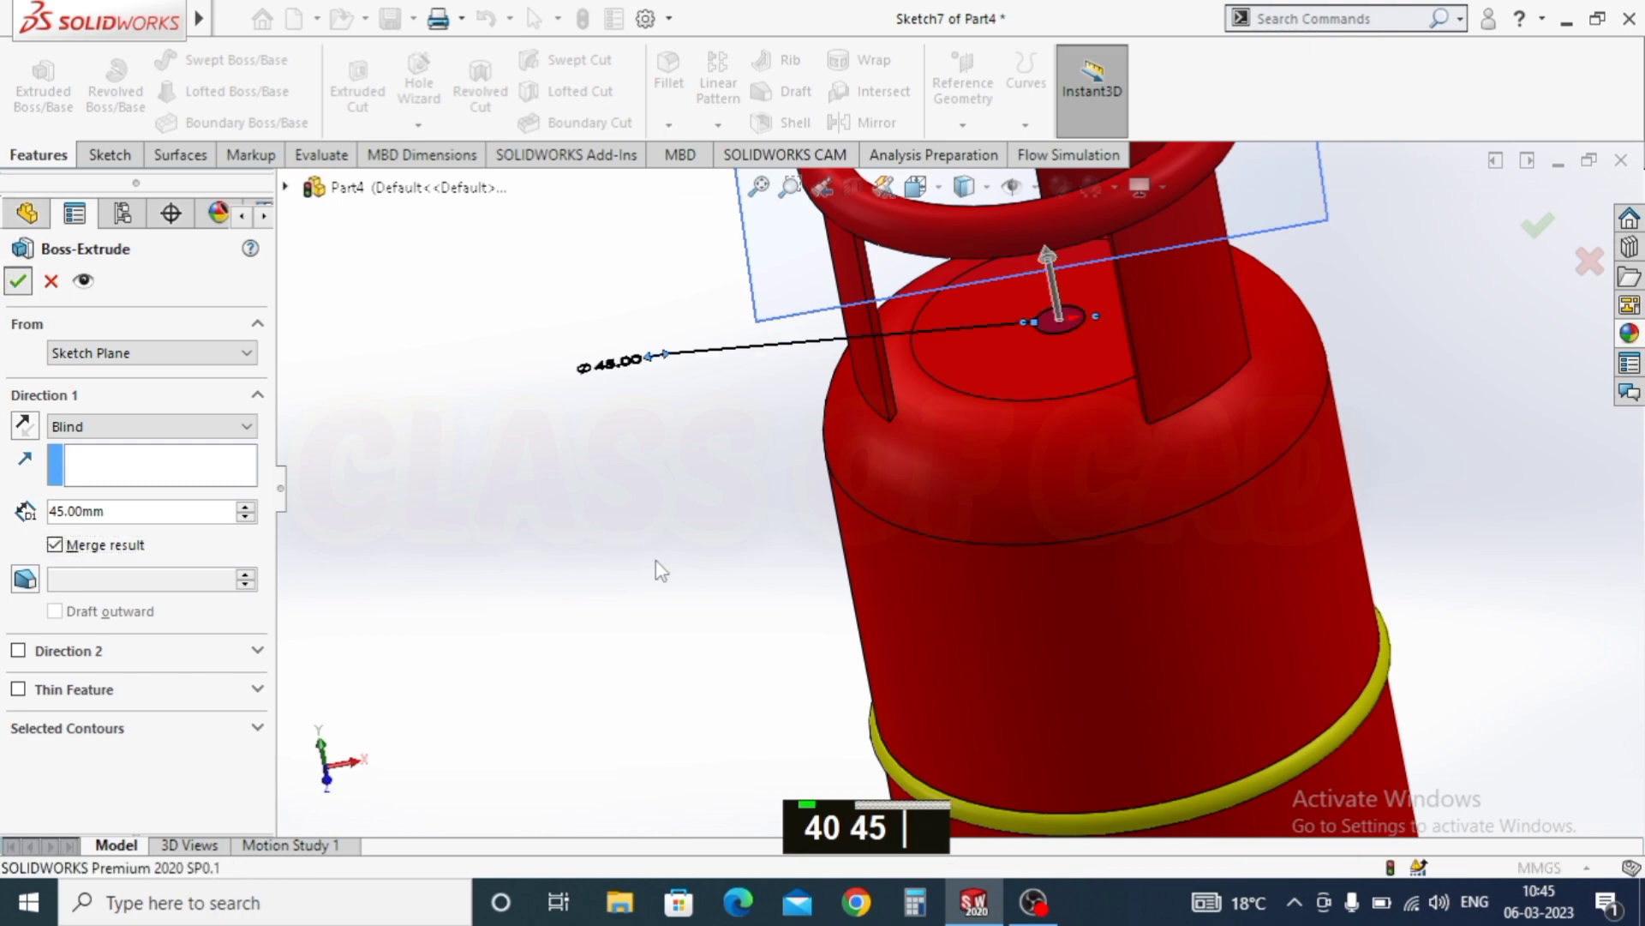
Step: Sketch a smaller concentric circle on the top face of the central boss
{"action": "scroll", "coordinate": [662, 568], "scroll_direction": "up", "scroll_amount": 3}
{"action": "scroll", "coordinate": [999, 429], "scroll_direction": "down", "scroll_amount": 2}
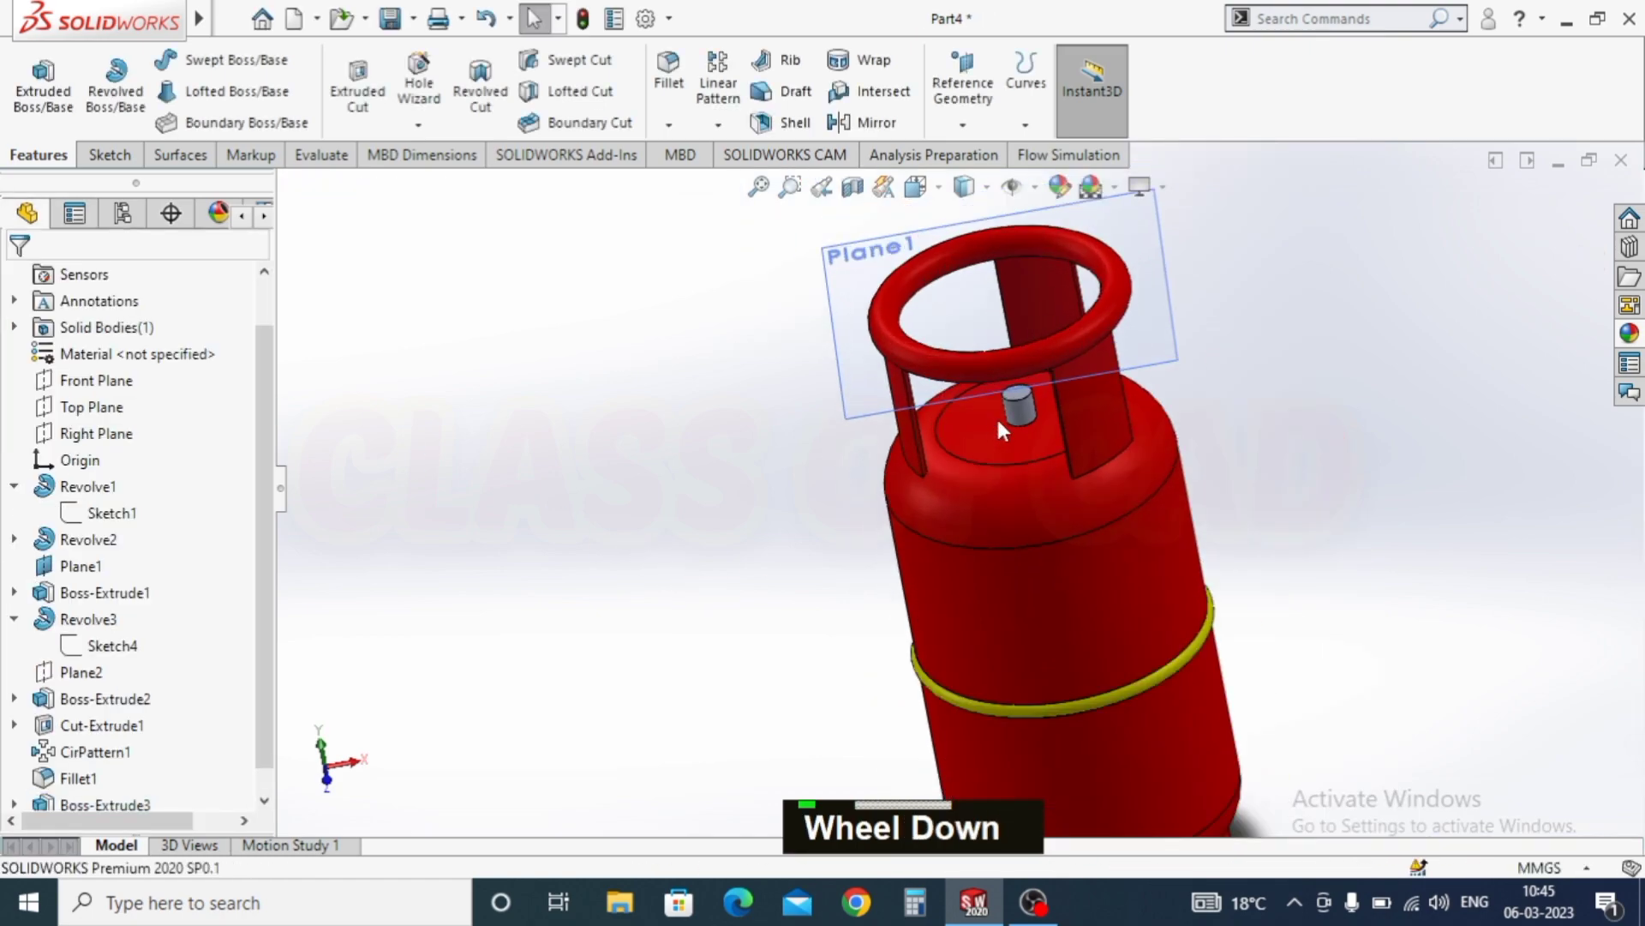
{"action": "scroll", "coordinate": [1000, 428], "scroll_direction": "down", "scroll_amount": 3}
{"action": "key", "text": "Escape"}
{"action": "left_click", "coordinate": [996, 432]}
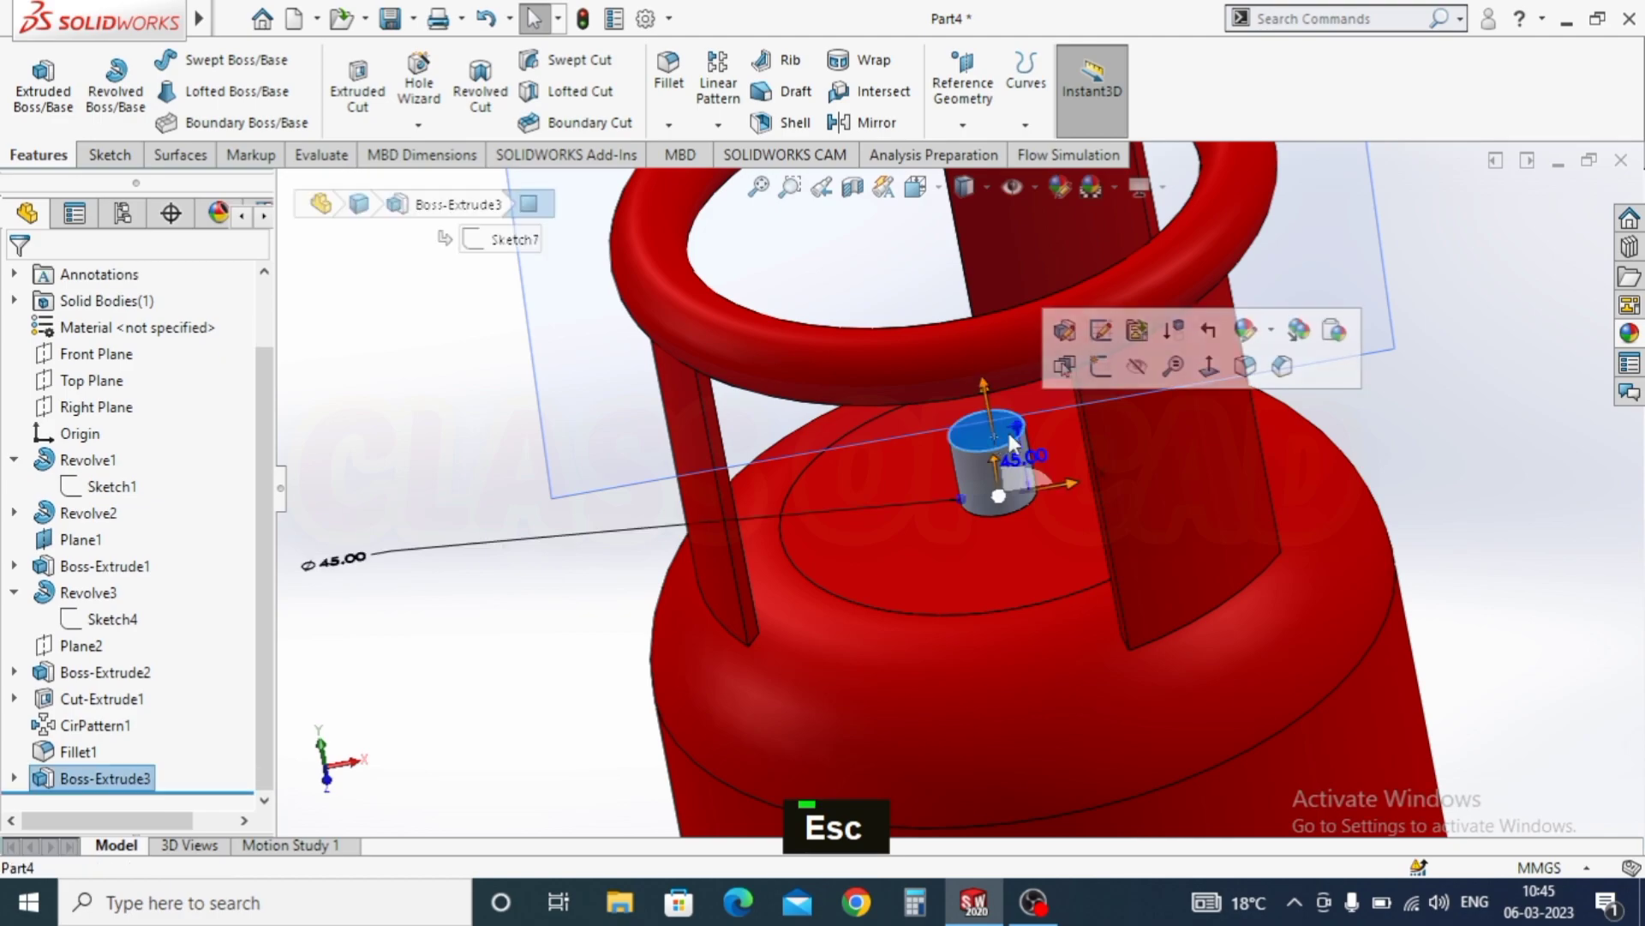
{"action": "left_click", "coordinate": [1101, 367]}
{"action": "key", "text": "ctrl+8"}
{"action": "scroll", "coordinate": [991, 522], "scroll_direction": "down", "scroll_amount": 3}
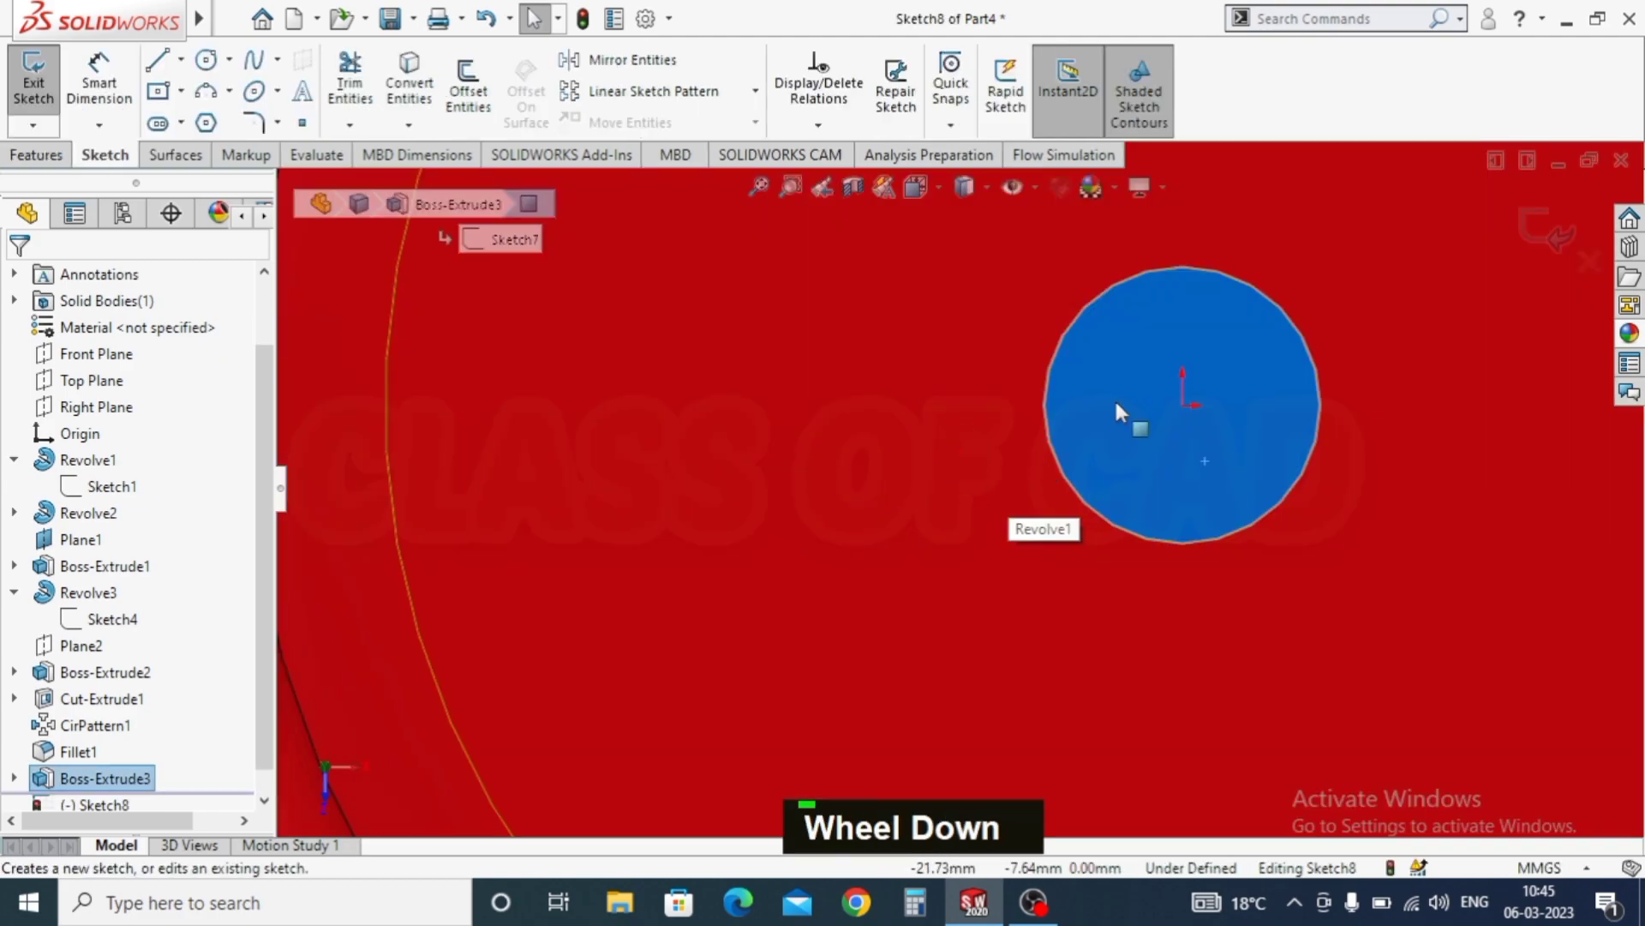
{"action": "key", "text": "c"}
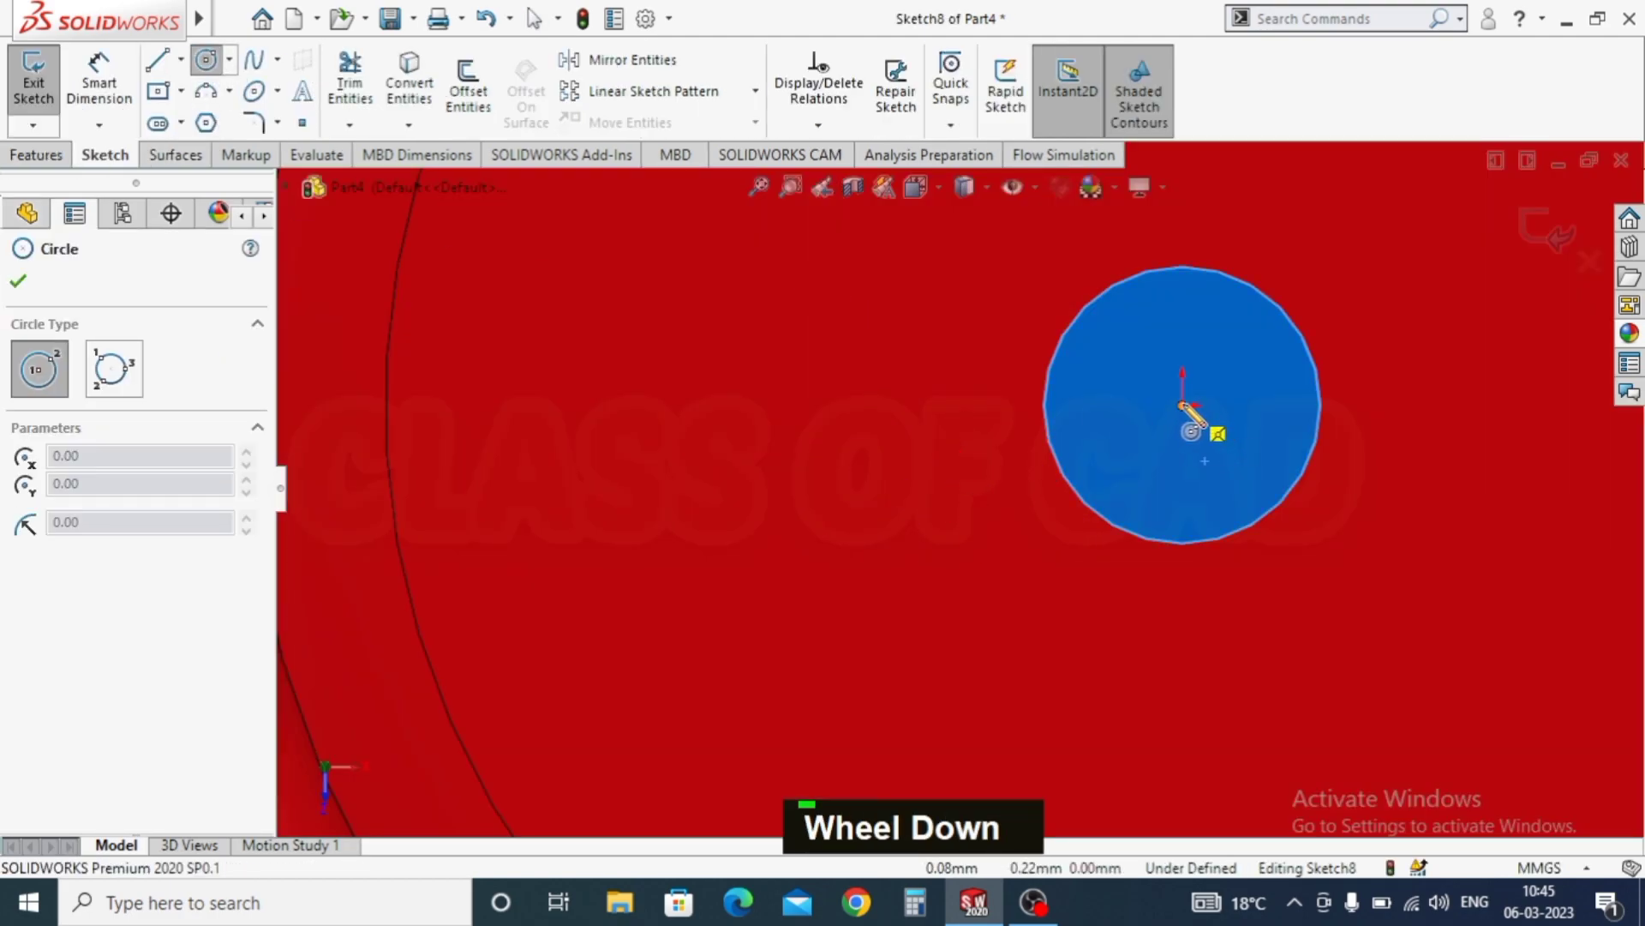
{"action": "left_click", "coordinate": [1182, 404]}
{"action": "left_click", "coordinate": [1160, 452]}
Step: Cut the small circle 20 mm deep into the central boss as a blind extruded cut
{"action": "left_click", "coordinate": [36, 155]}
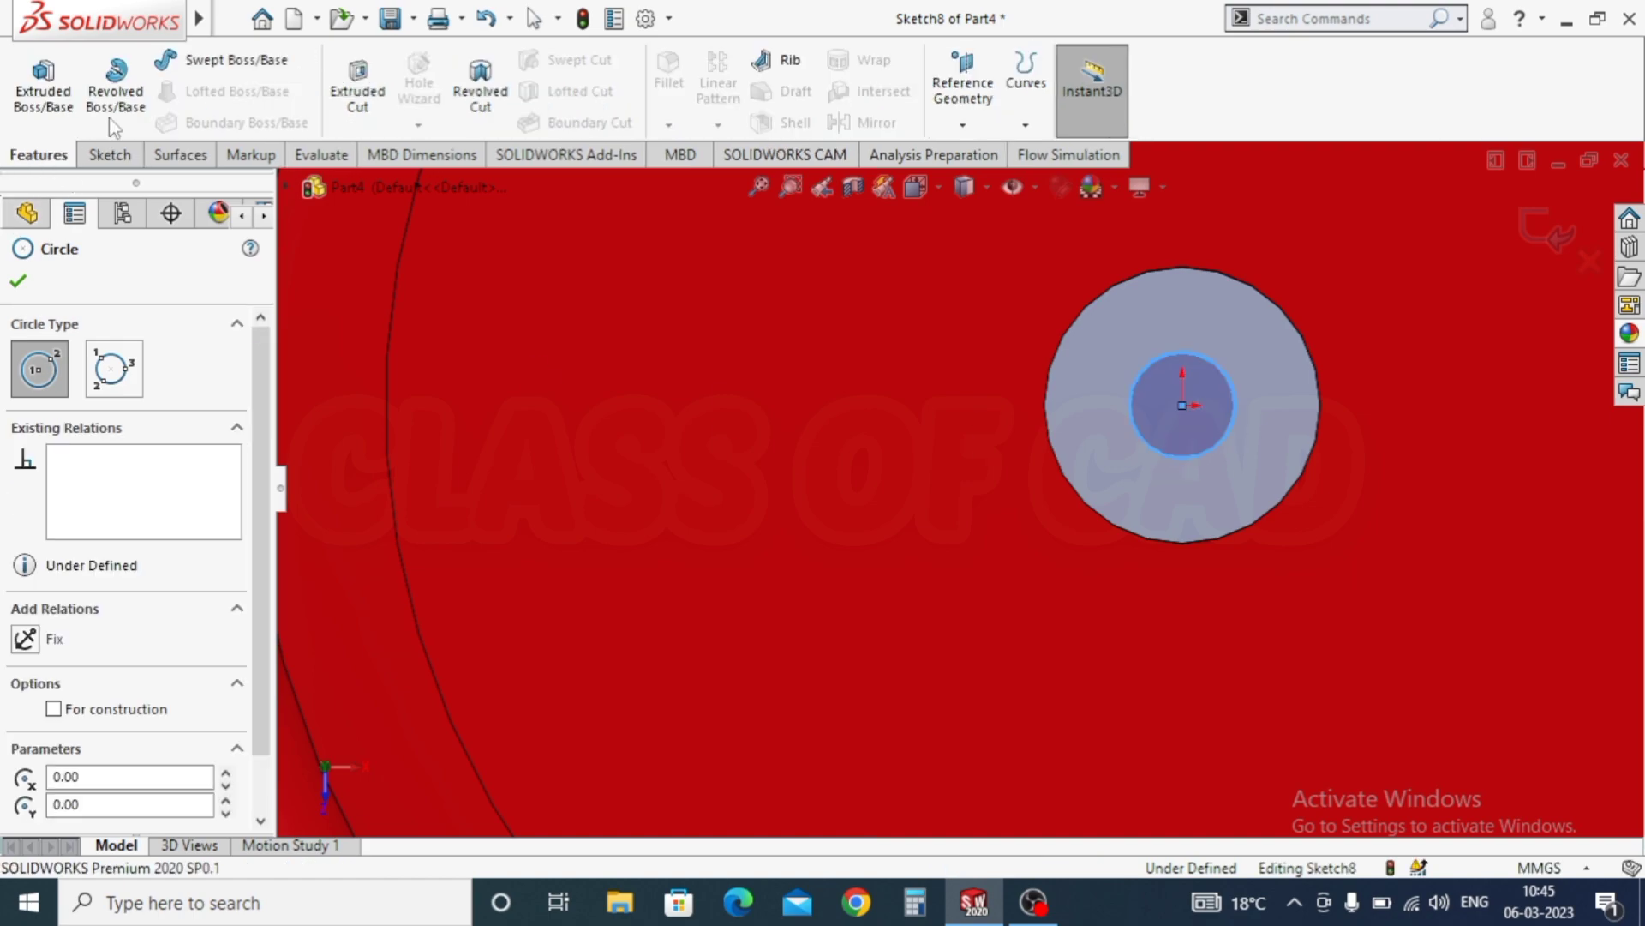
{"action": "left_click", "coordinate": [353, 91]}
{"action": "scroll", "coordinate": [970, 419], "scroll_direction": "up", "scroll_amount": 1}
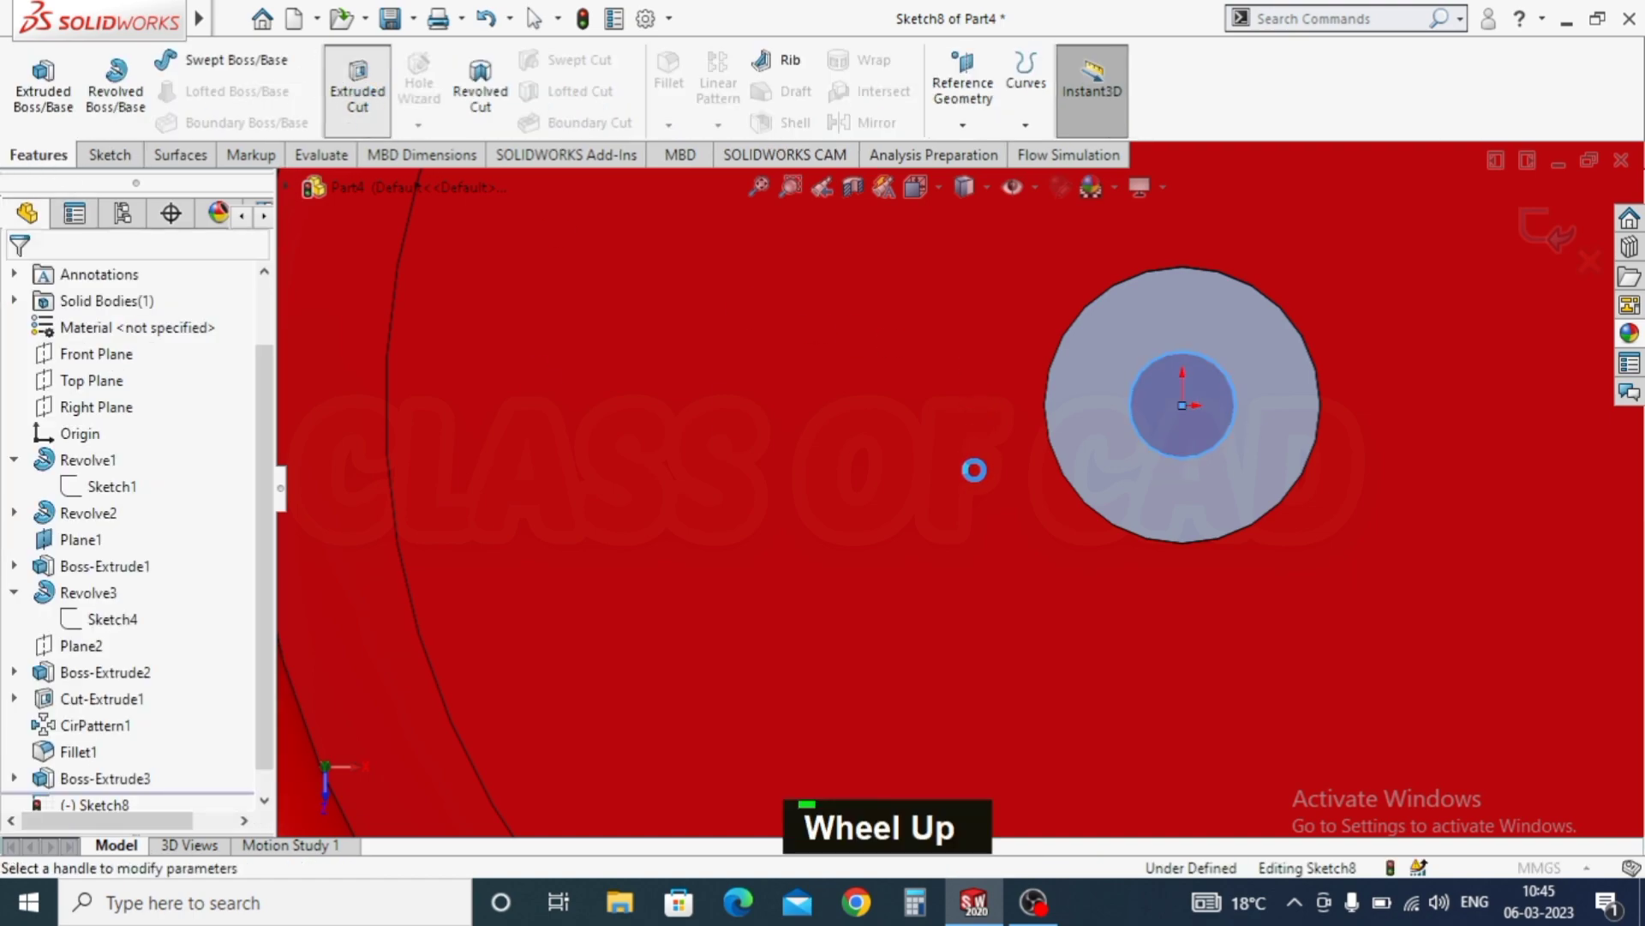
{"action": "scroll", "coordinate": [957, 502], "scroll_direction": "up", "scroll_amount": 2}
{"action": "middle_click_drag", "start_coordinate": [878, 614], "coordinate": [866, 399]}
{"action": "key", "text": "Tab"}
{"action": "type", "text": "20"}
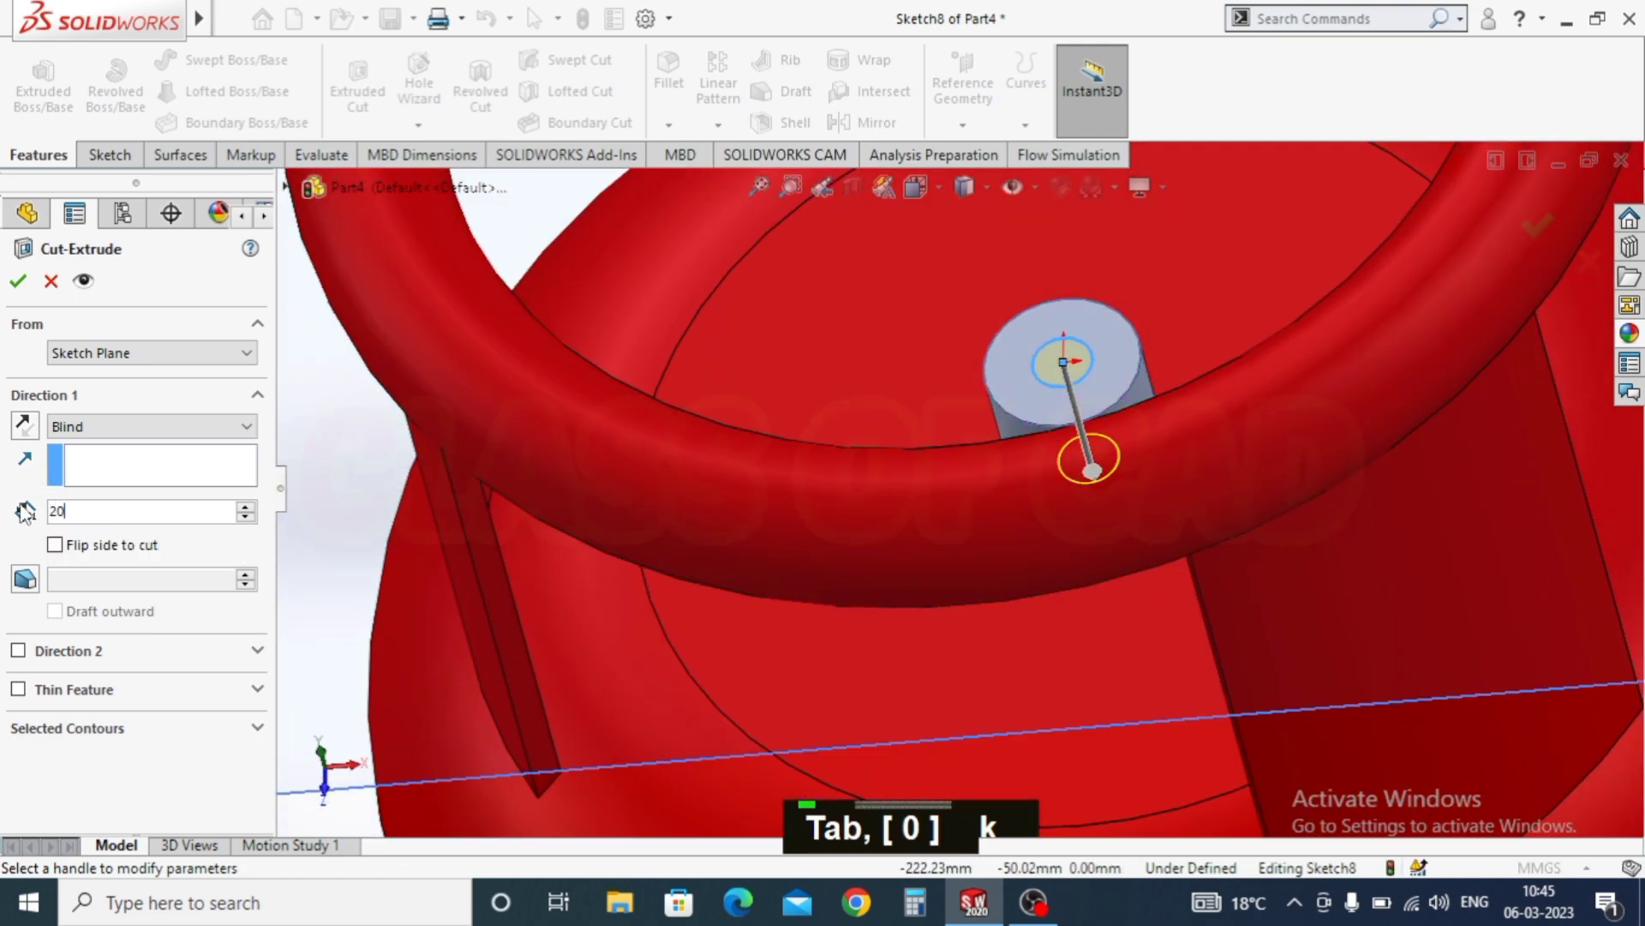
{"action": "key", "text": "Return"}
{"action": "key", "text": "Tab"}
{"action": "scroll", "coordinate": [872, 586], "scroll_direction": "up", "scroll_amount": 1}
{"action": "key", "text": "Return"}
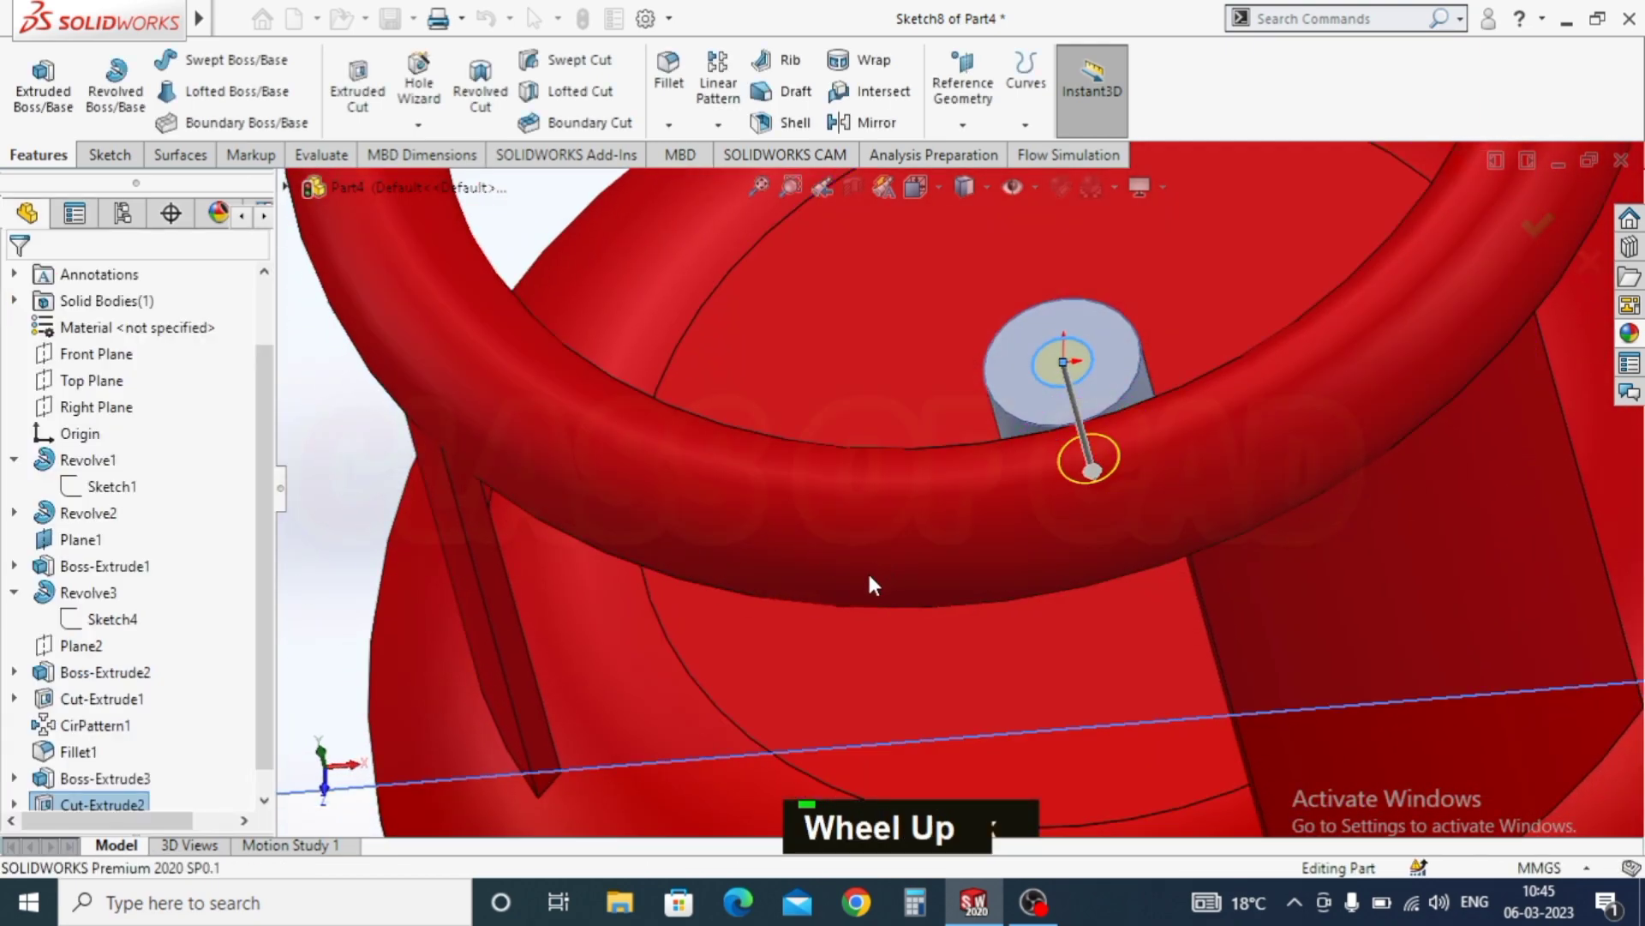
{"action": "scroll", "coordinate": [869, 578], "scroll_direction": "up", "scroll_amount": 2}
{"action": "double_click", "coordinate": [353, 492]}
Step: Select the central boss Boss-Extrude3 and its hole Cut-Extrude2 together and open their appearance options
{"action": "scroll", "coordinate": [661, 470], "scroll_direction": "up", "scroll_amount": 2}
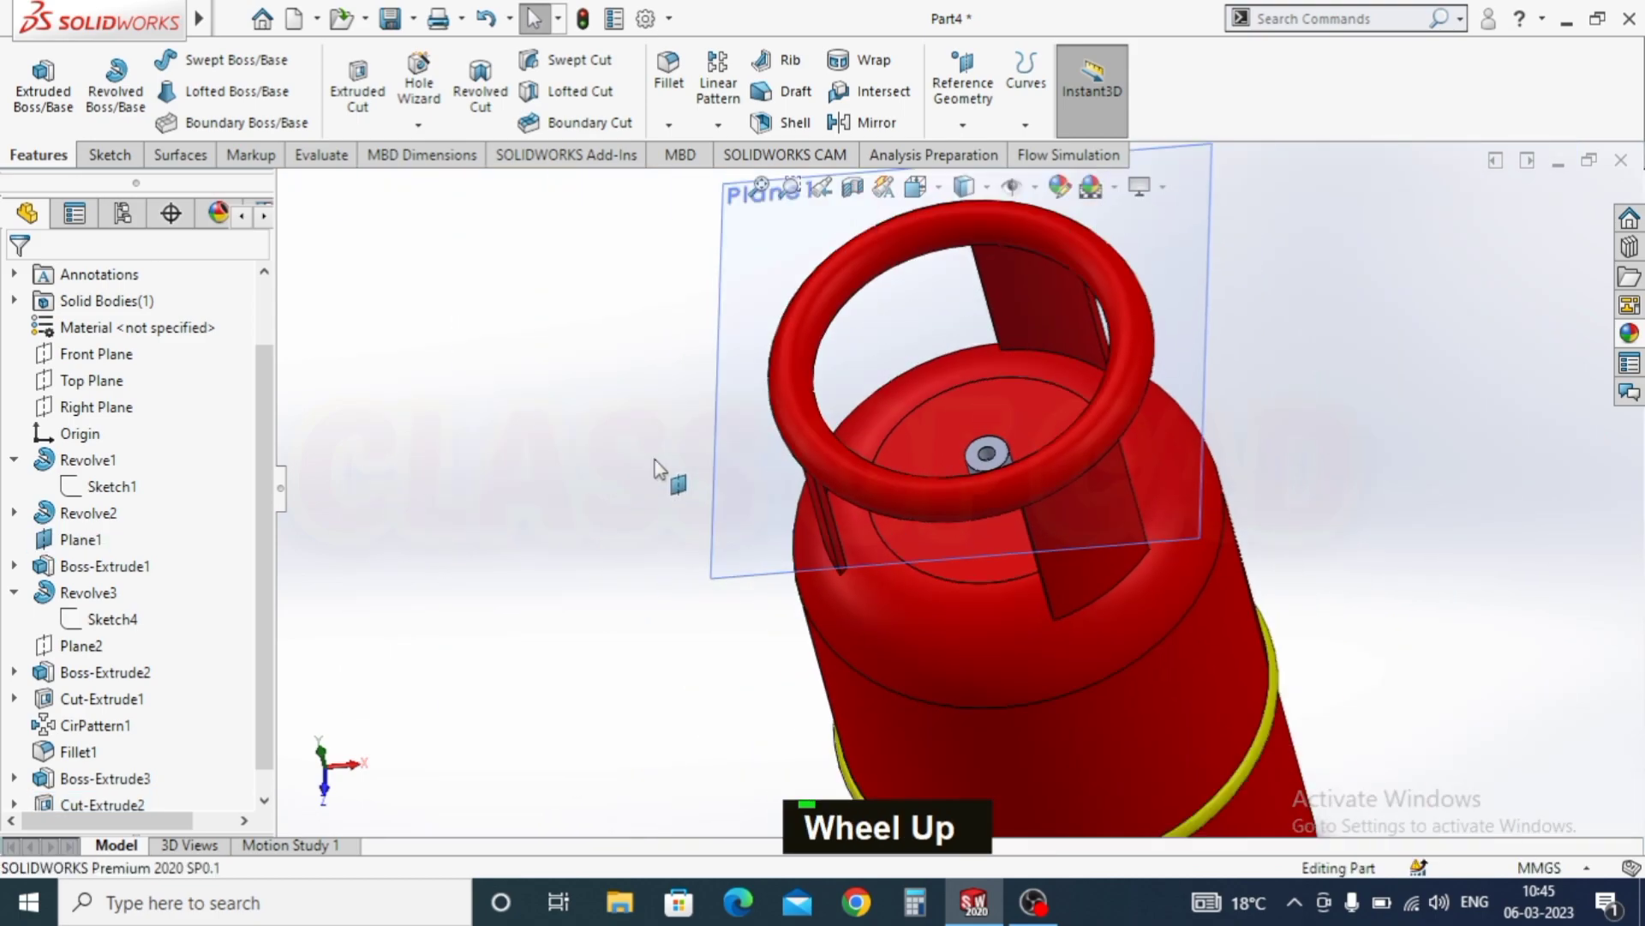
{"action": "scroll", "coordinate": [661, 471], "scroll_direction": "down", "scroll_amount": 3}
{"action": "scroll", "coordinate": [94, 763], "scroll_direction": "down", "scroll_amount": 1}
{"action": "left_click", "coordinate": [94, 776], "text": "shift"}
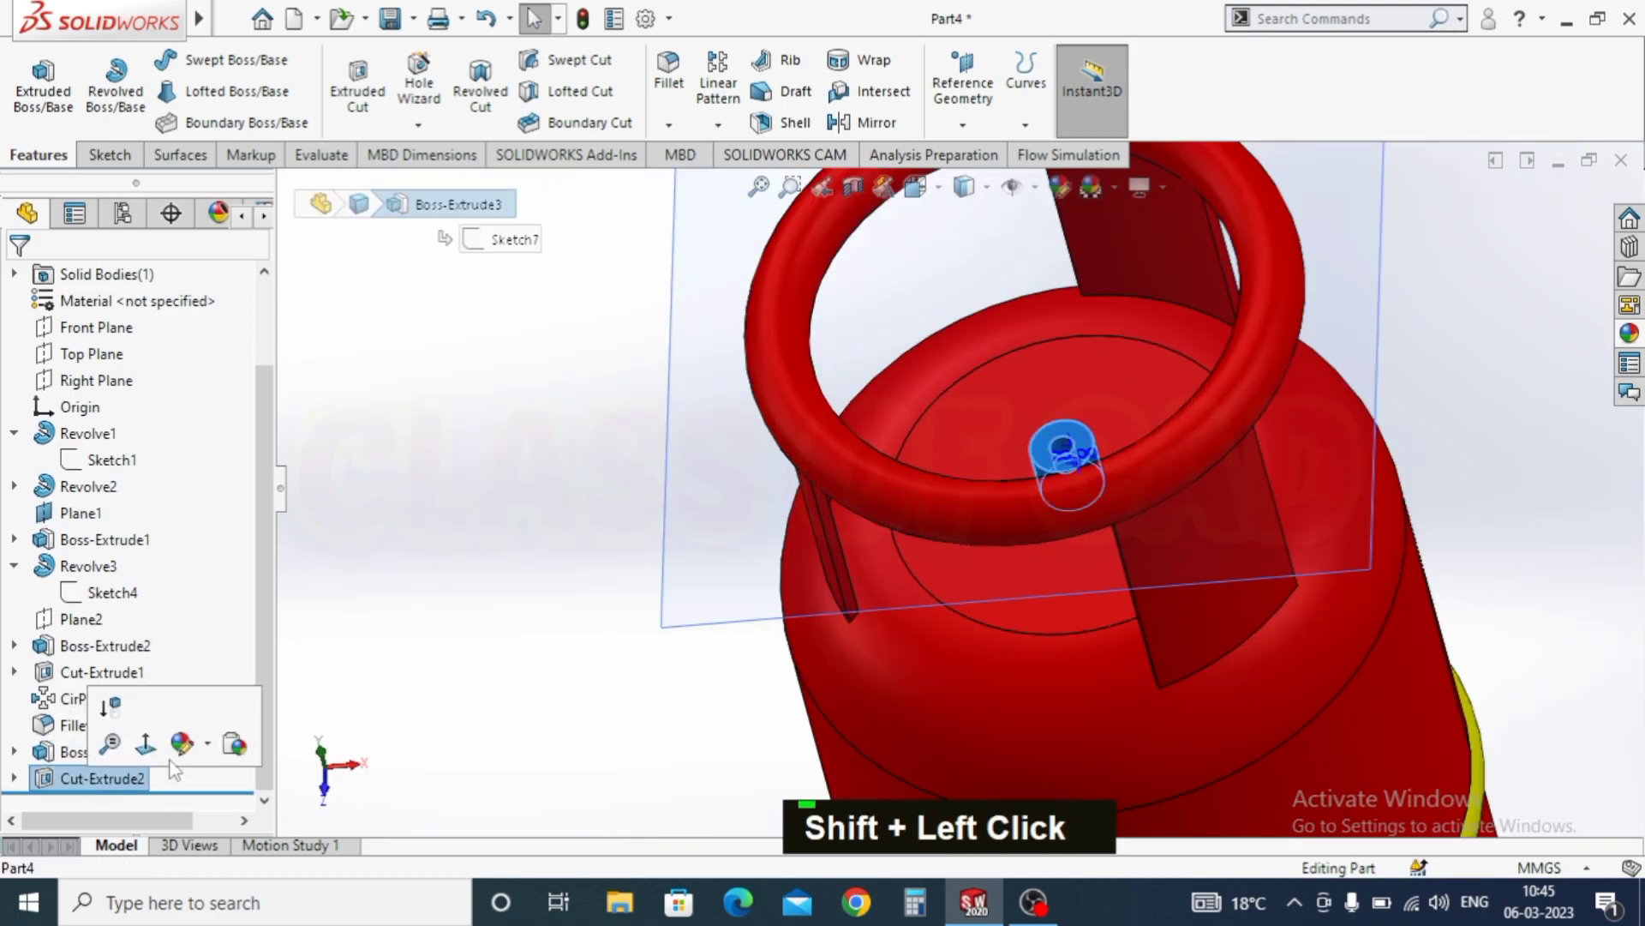
{"action": "left_click", "coordinate": [196, 753]}
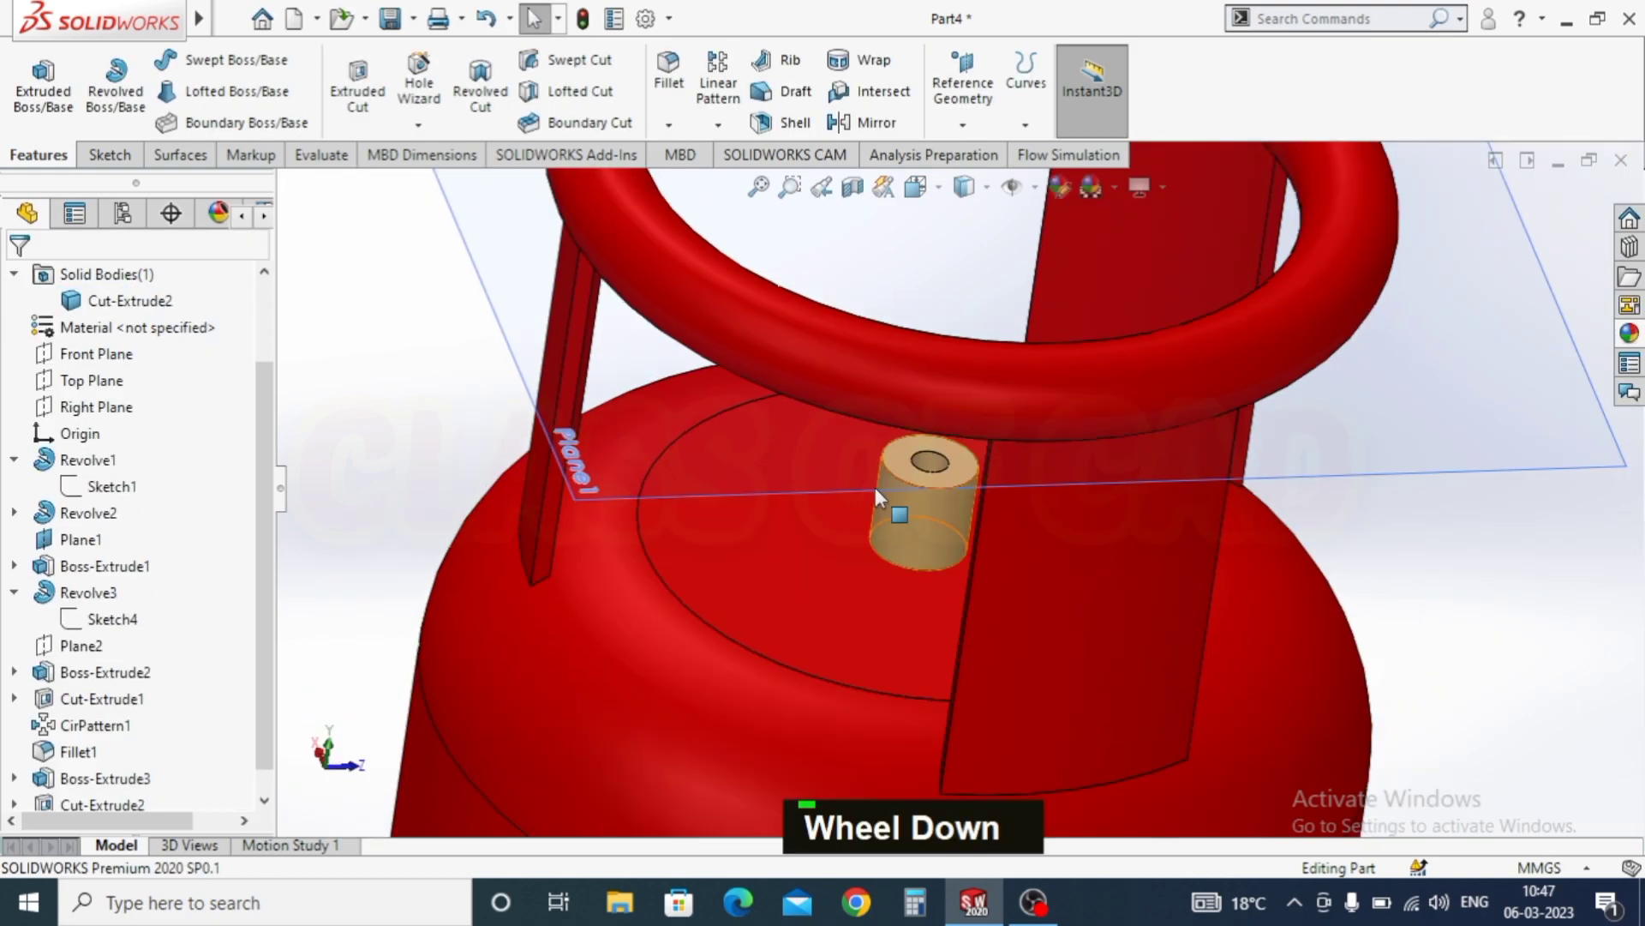
Step: Hide the reference plane Plane1 at the top ring
{"action": "scroll", "coordinate": [875, 487], "scroll_direction": "down", "scroll_amount": 3}
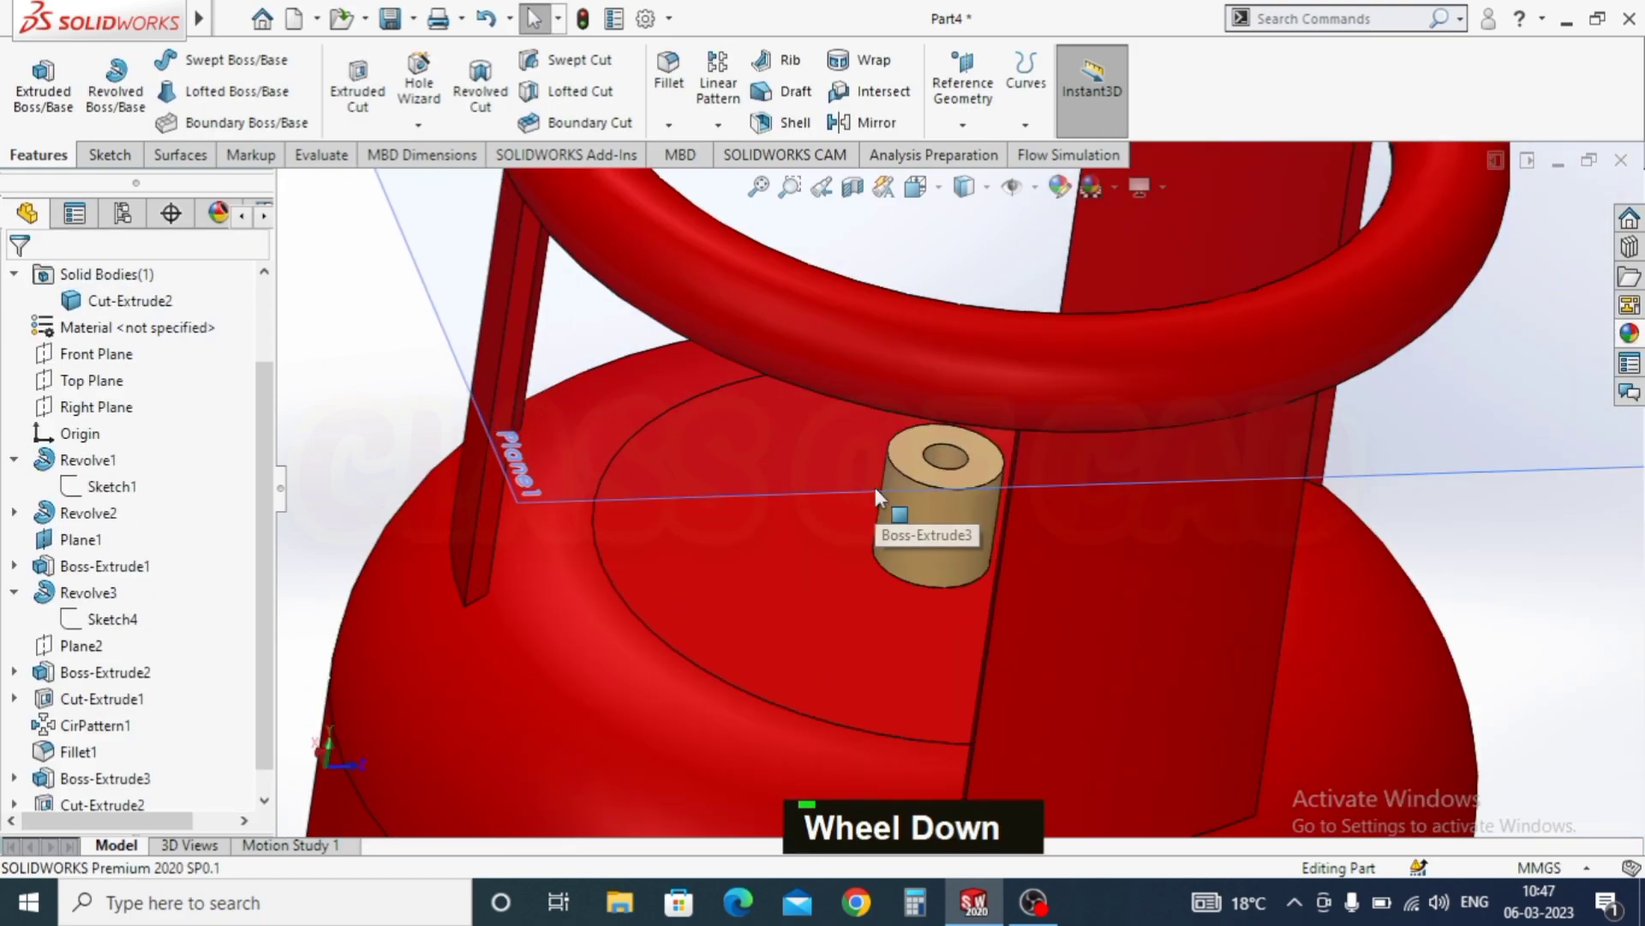
{"action": "scroll", "coordinate": [873, 477], "scroll_direction": "up", "scroll_amount": 5}
{"action": "left_click", "coordinate": [796, 390]}
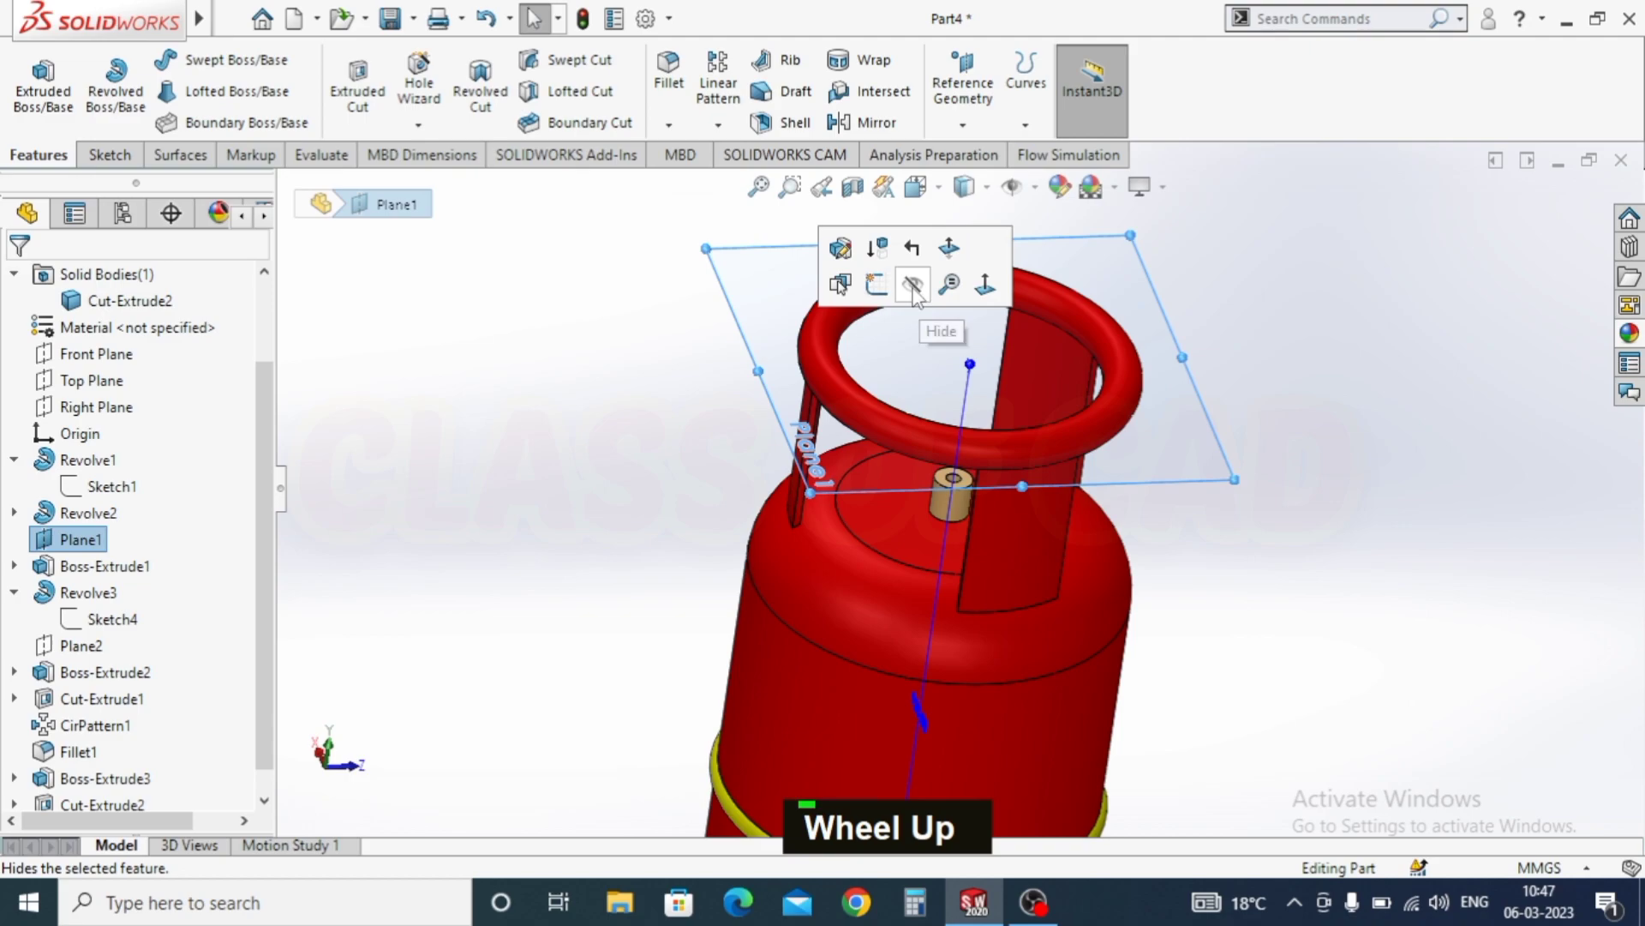
{"action": "left_click", "coordinate": [914, 289]}
{"action": "scroll", "coordinate": [938, 462], "scroll_direction": "up", "scroll_amount": 5}
{"action": "scroll", "coordinate": [934, 455], "scroll_direction": "up", "scroll_amount": 2}
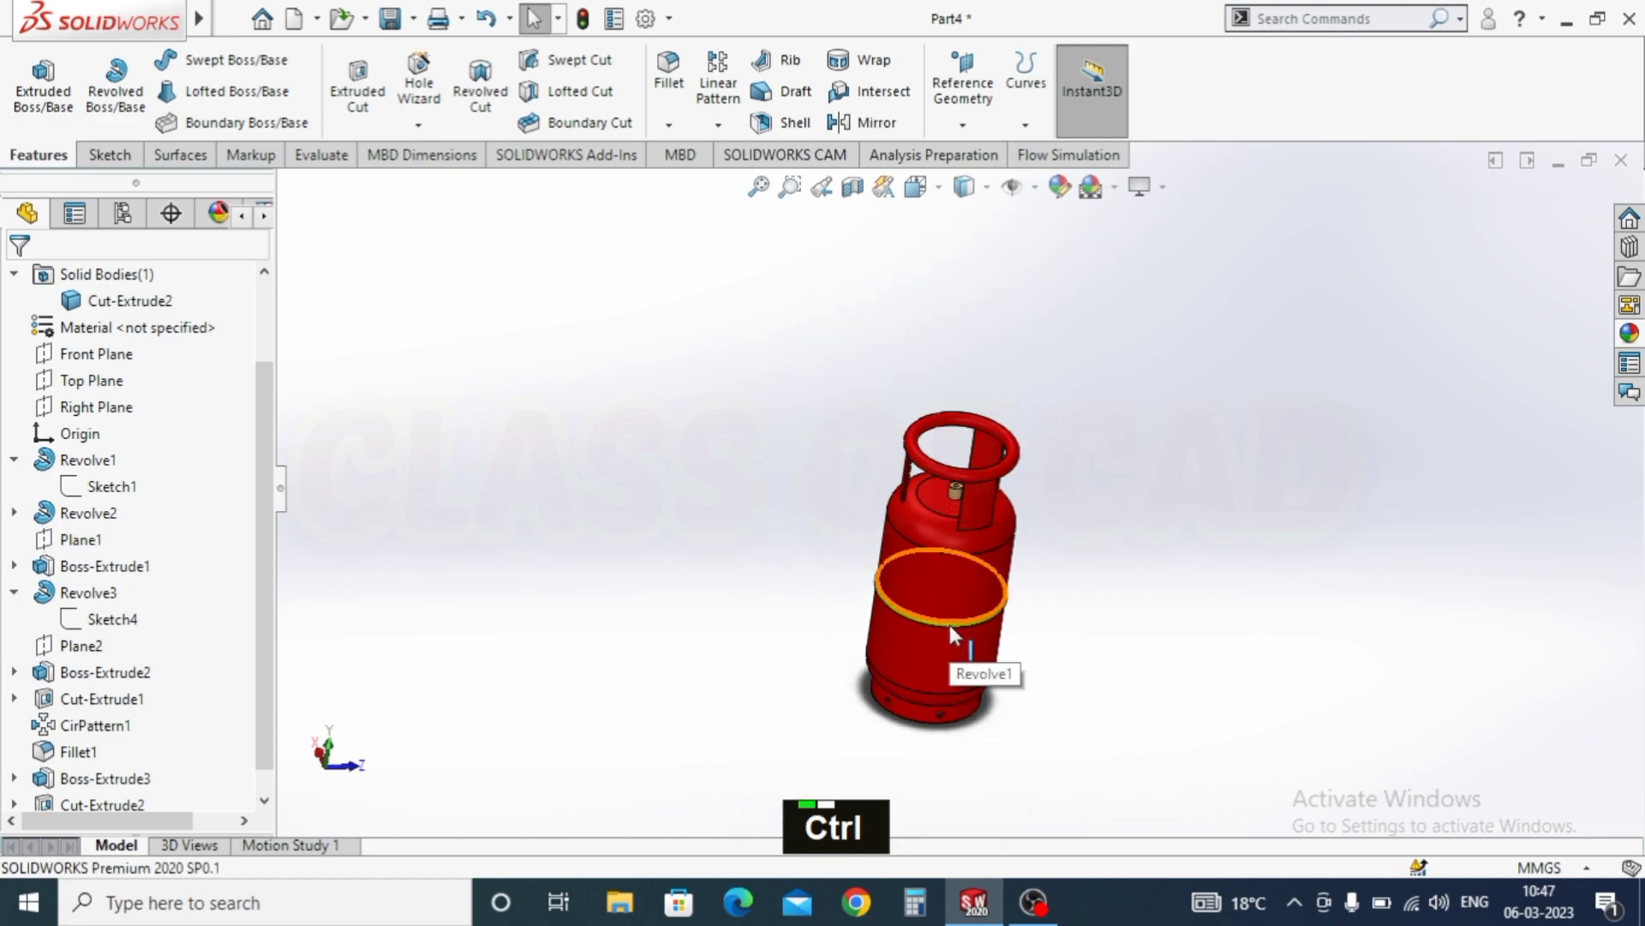
{"action": "key", "text": "ctrl+8"}
{"action": "middle_click_drag", "start_coordinate": [961, 499], "coordinate": [926, 574]}
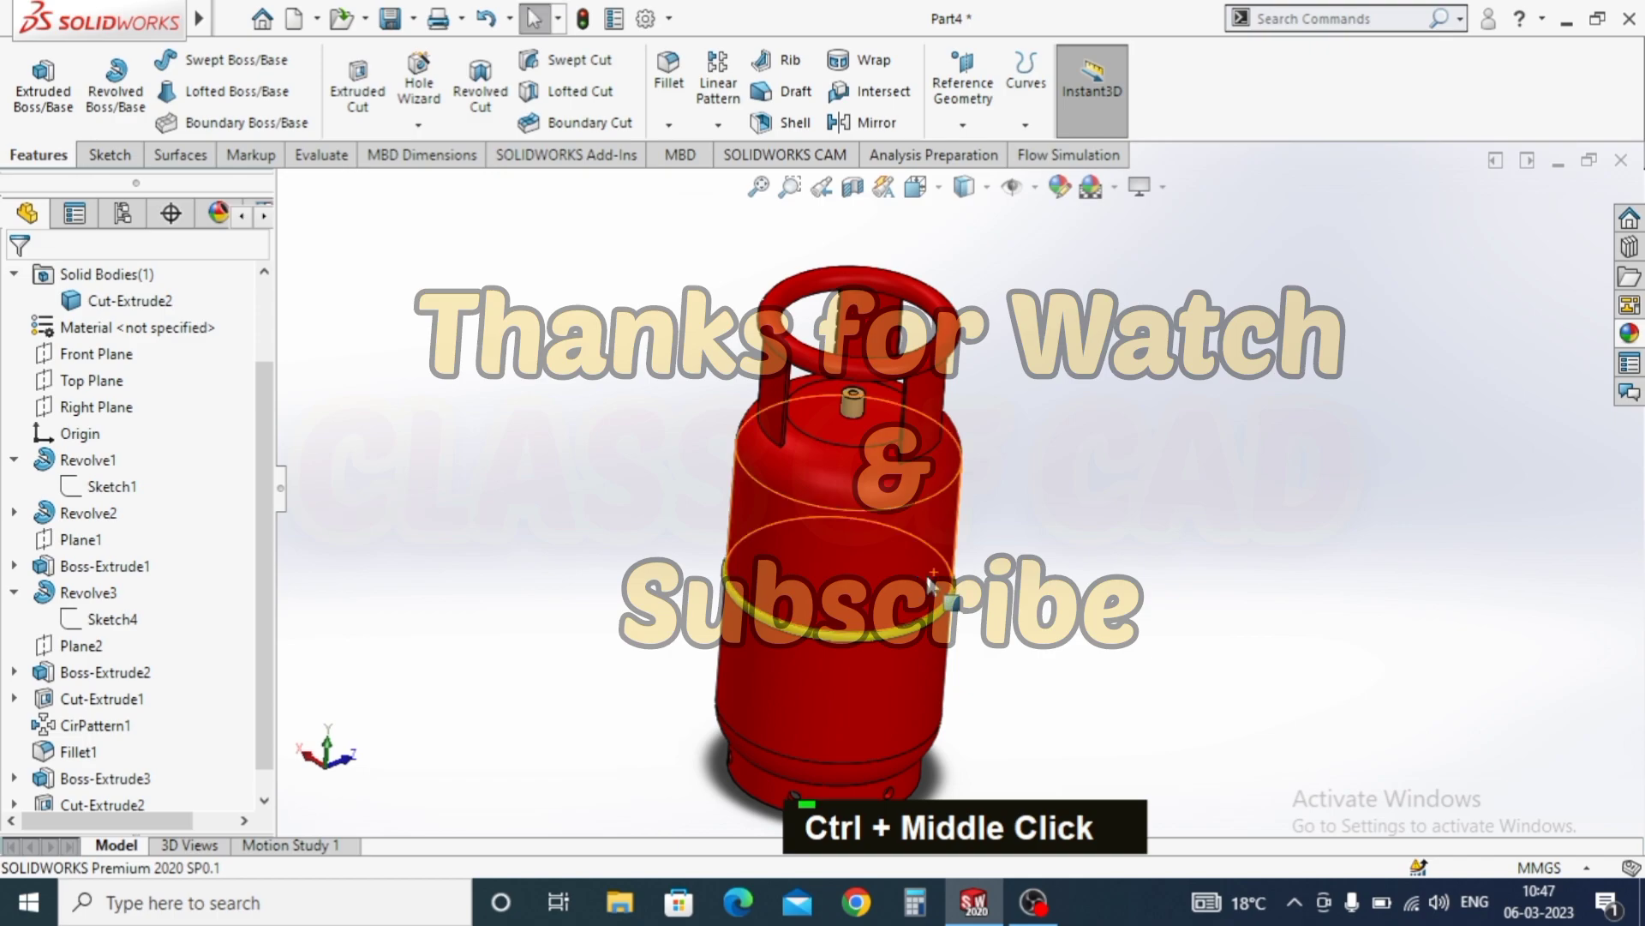